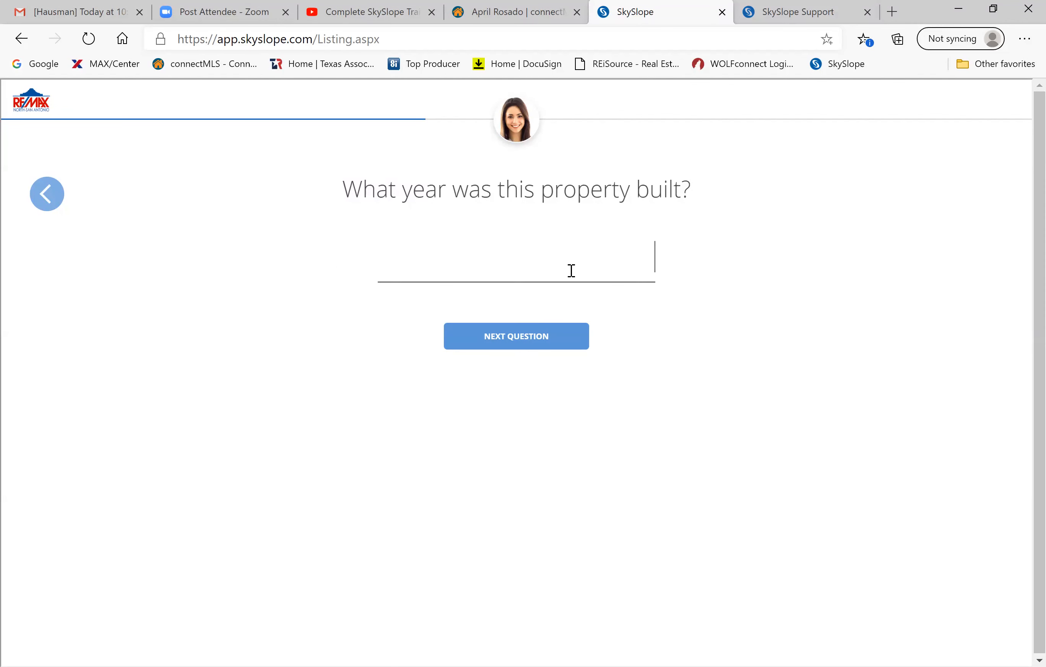
# Enter 2016 as the year the property was built.
pyautogui.write('2016')
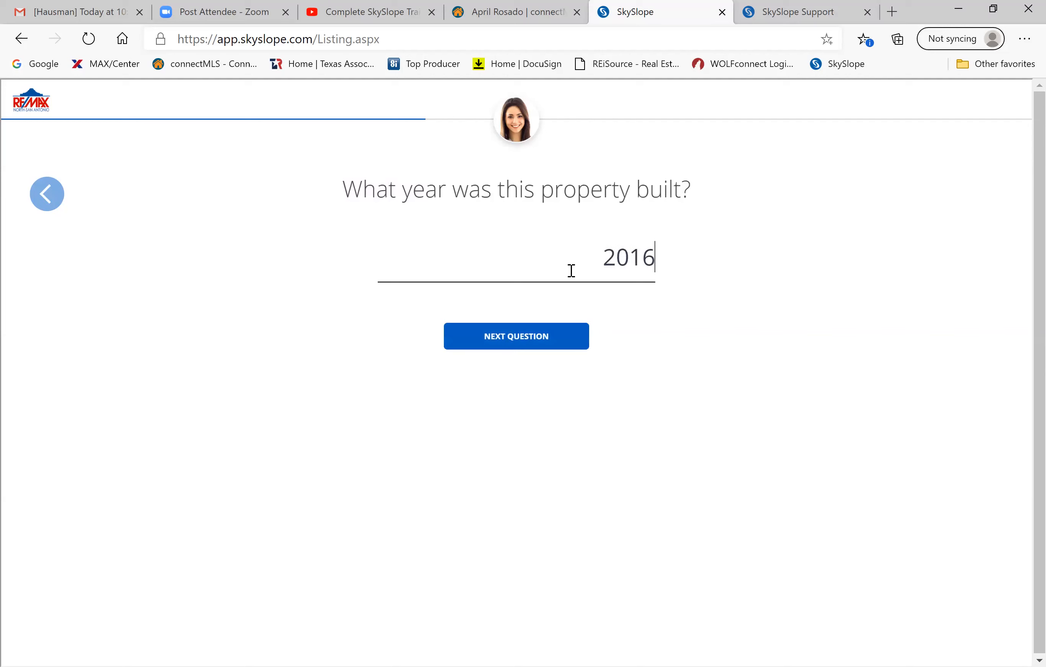
pyautogui.rightClick(515, 328)
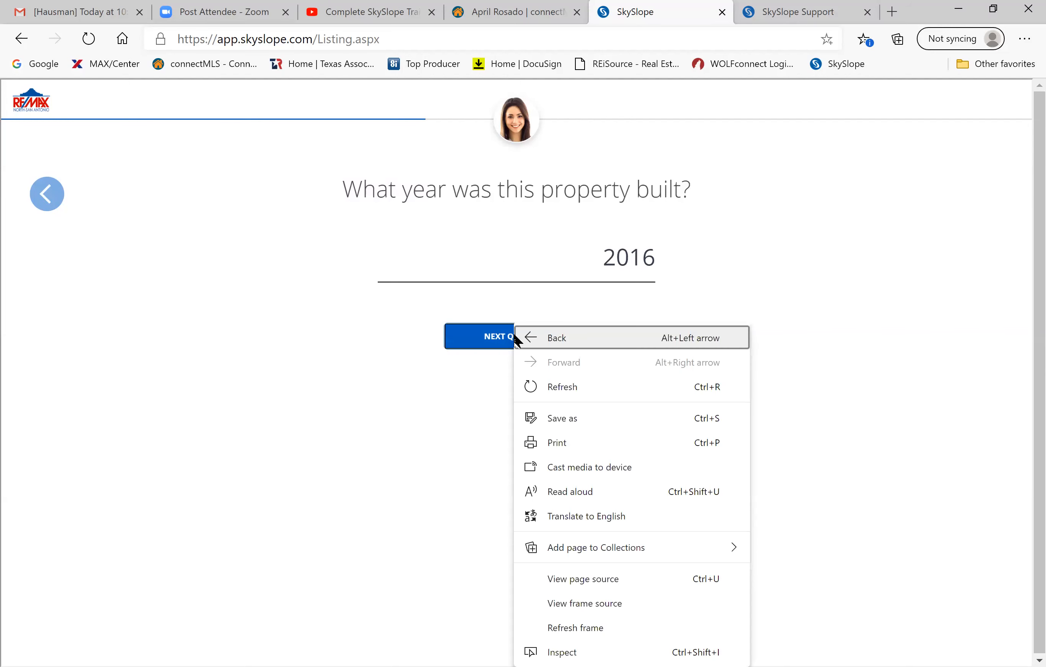
pyautogui.click(488, 342)
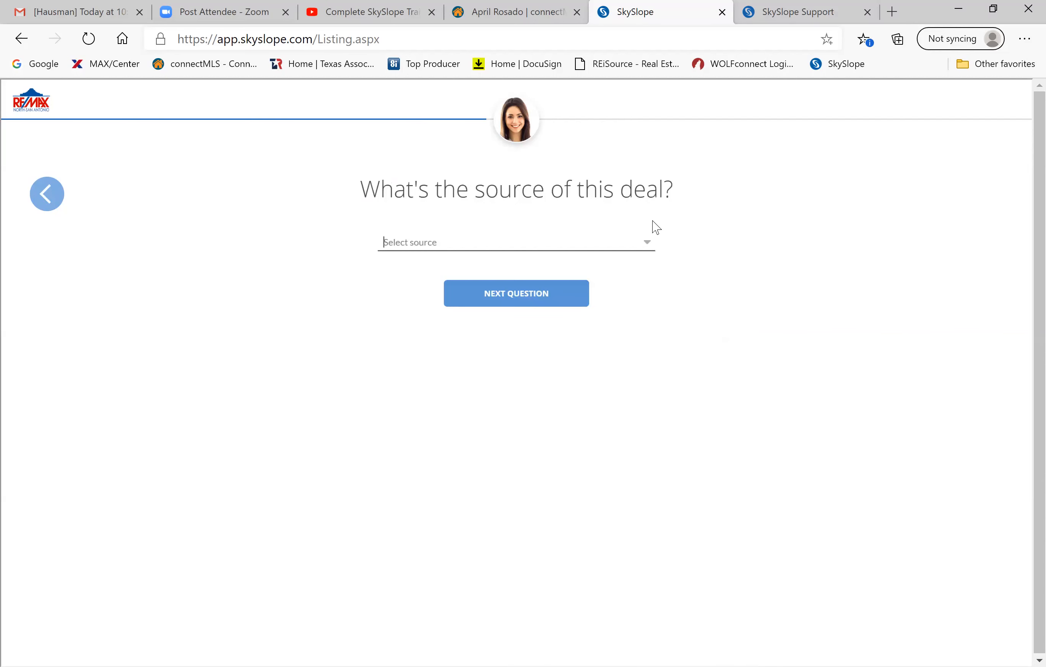
# Set the listing's deal source to Personal Referral.
pyautogui.click(648, 245)
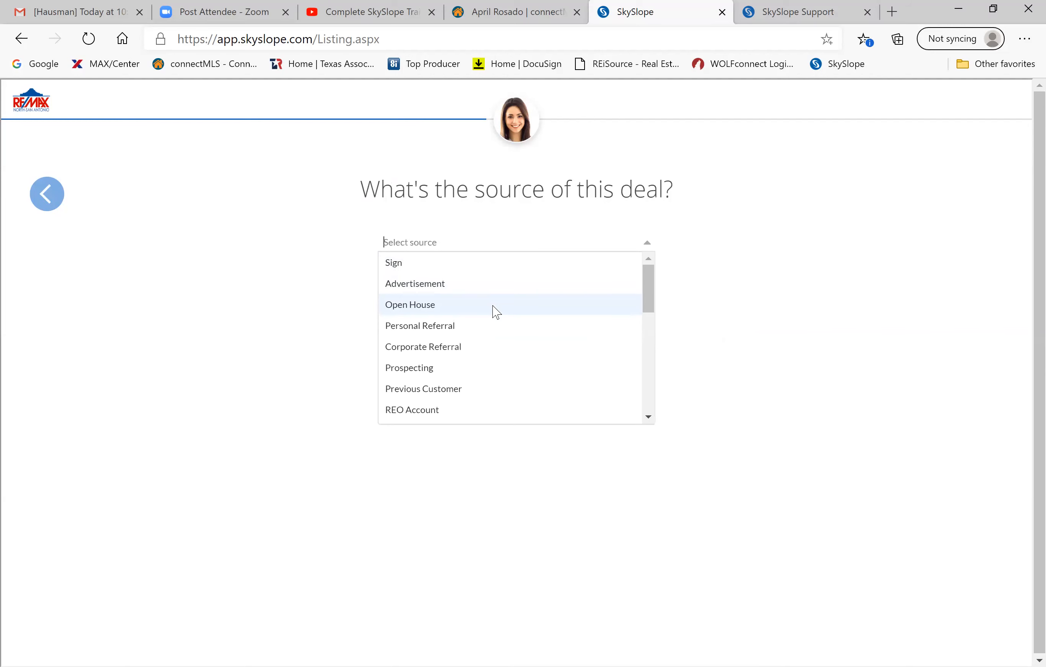
pyautogui.click(446, 122)
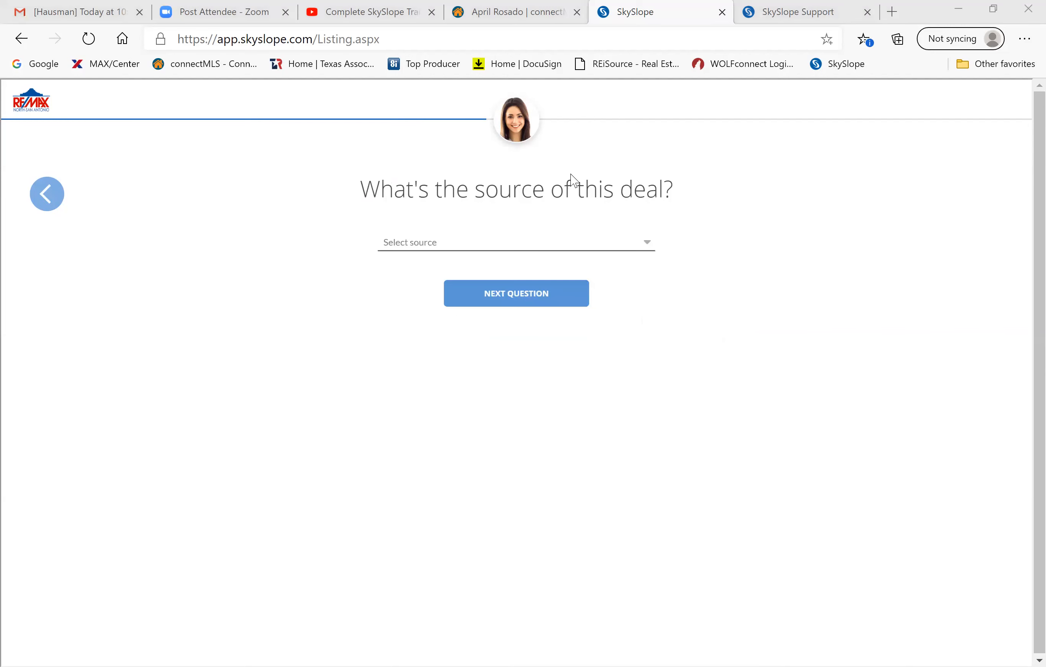
pyautogui.click(649, 246)
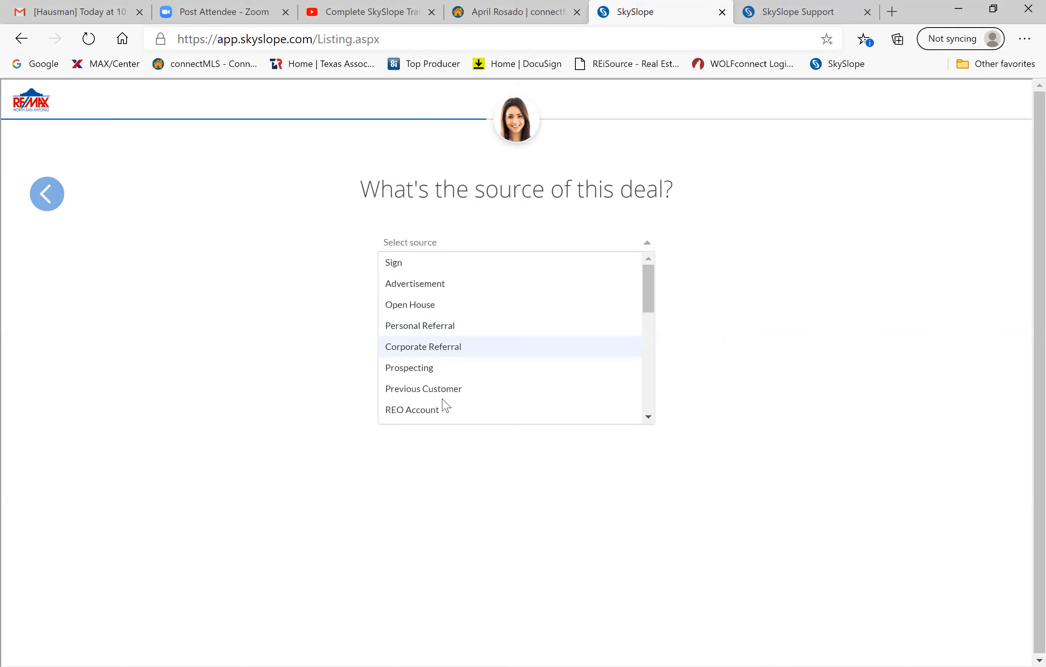
pyautogui.scroll(-1, 446, 366)
pyautogui.scroll(-7, 446, 366)
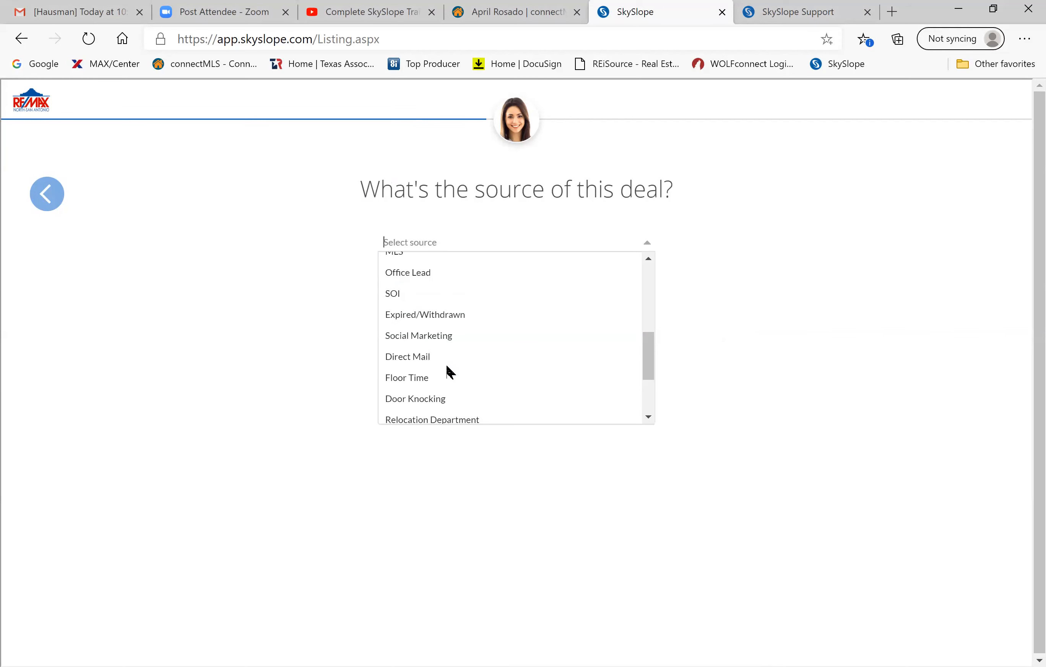
pyautogui.scroll(1, 422, 397)
pyautogui.scroll(-1, 411, 408)
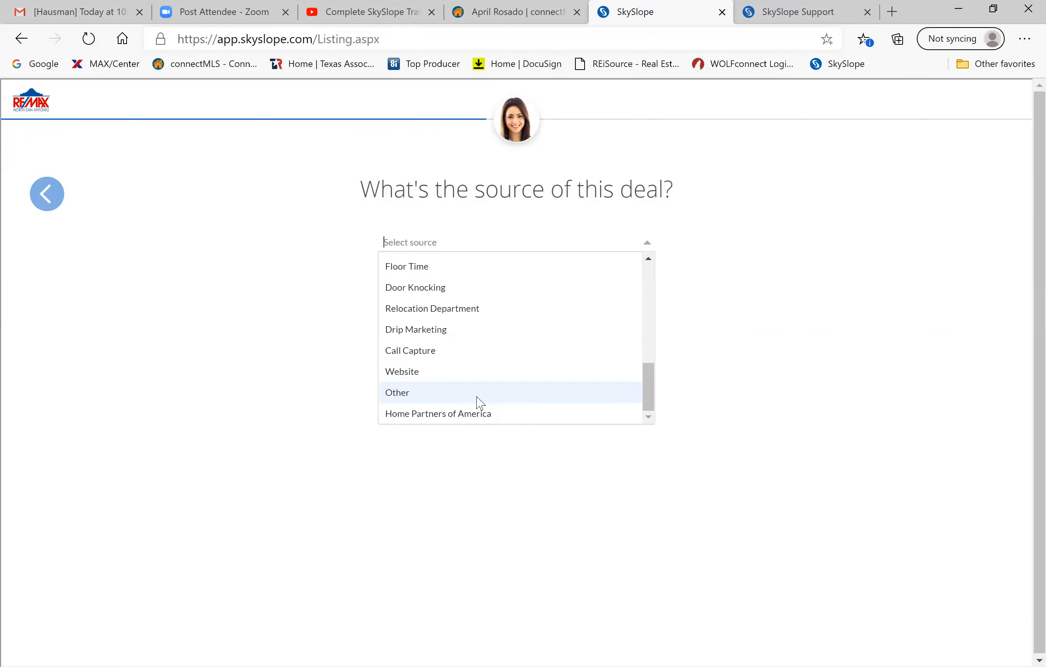
pyautogui.scroll(6, 480, 402)
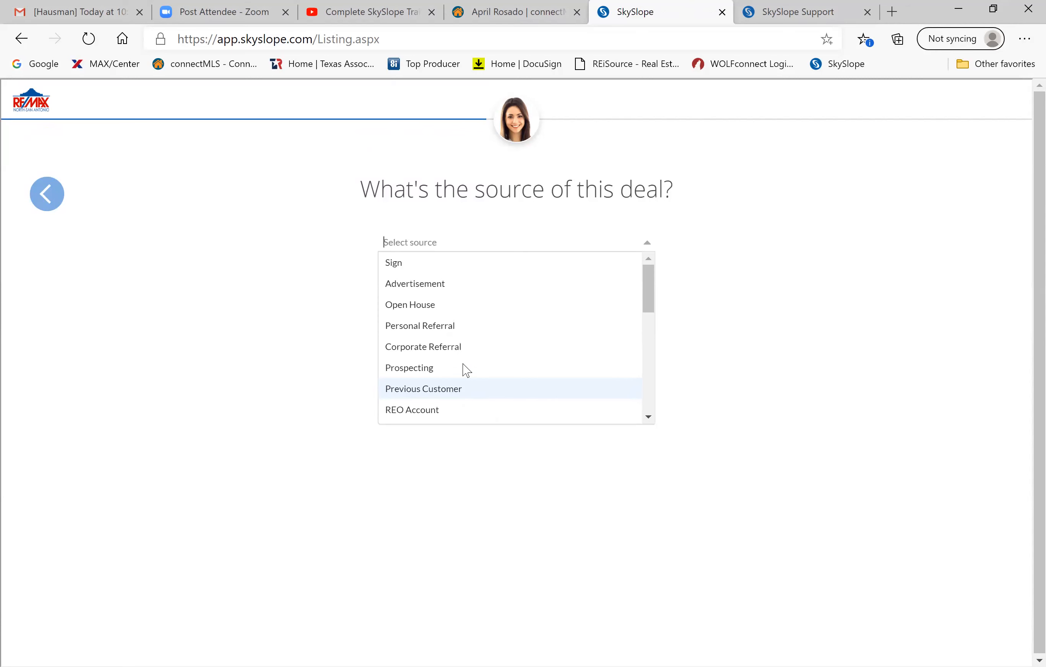
pyautogui.click(438, 333)
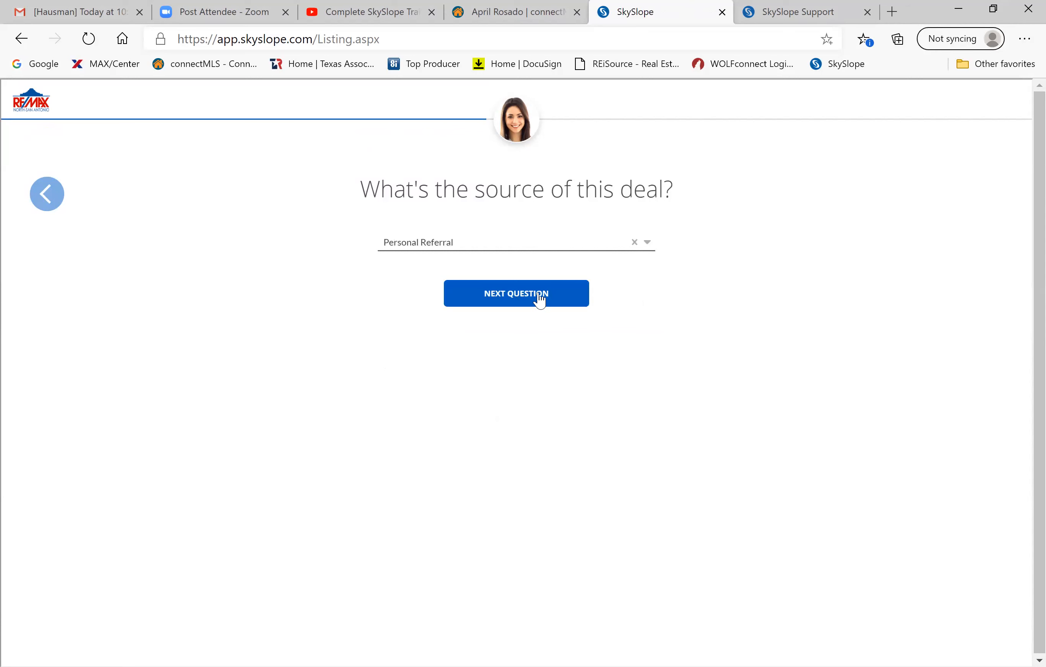
pyautogui.click(539, 300)
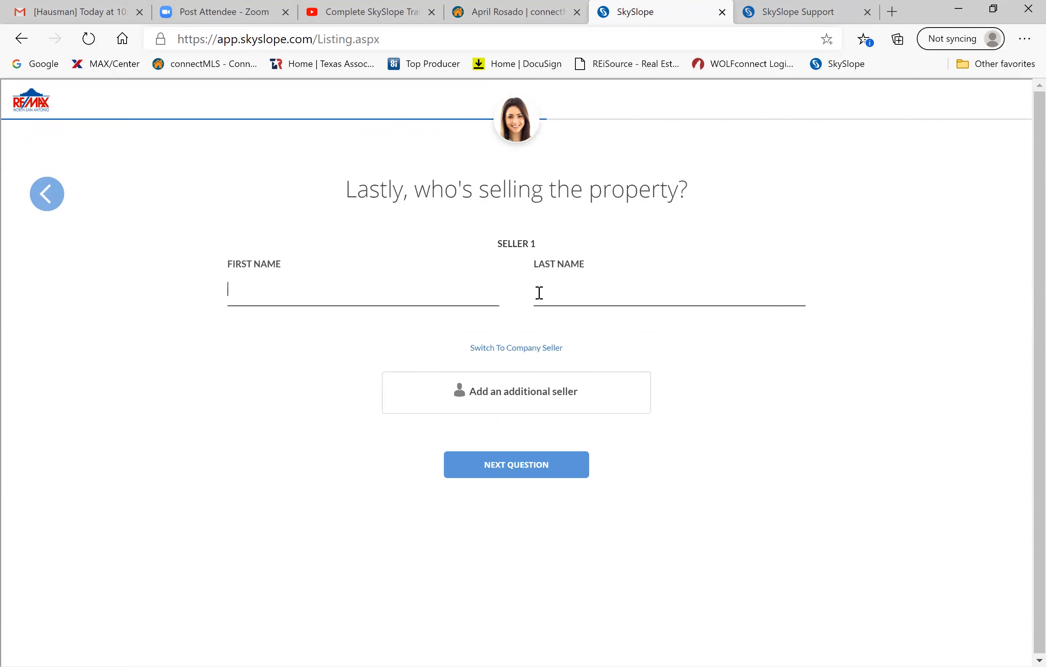
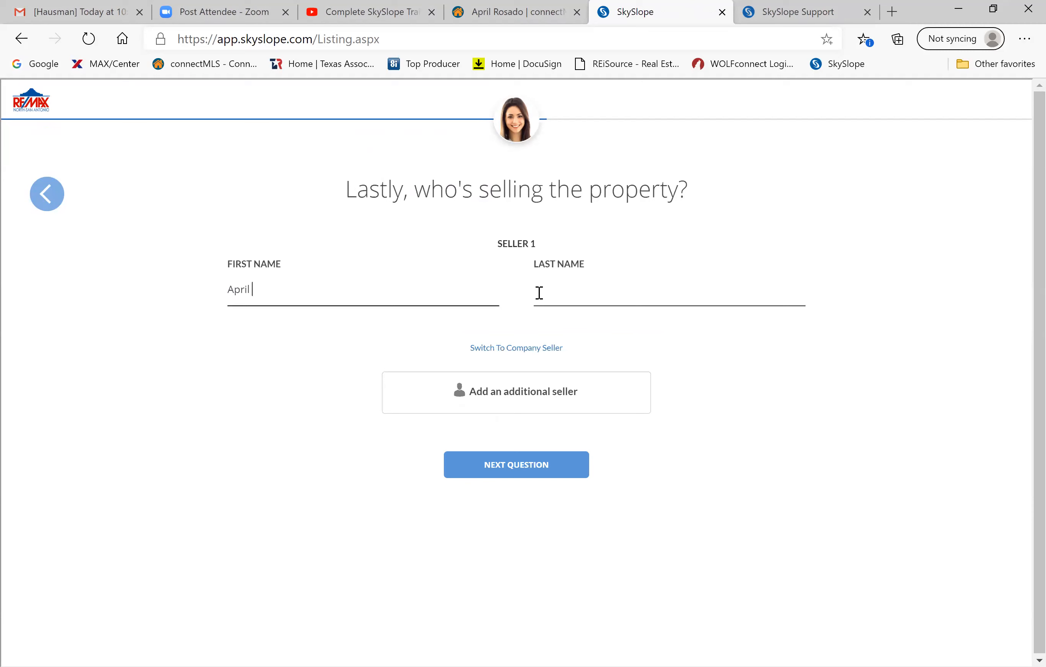
# Fill in the seller's first and last name, then continue to the listing summary.
pyautogui.click(539, 293)
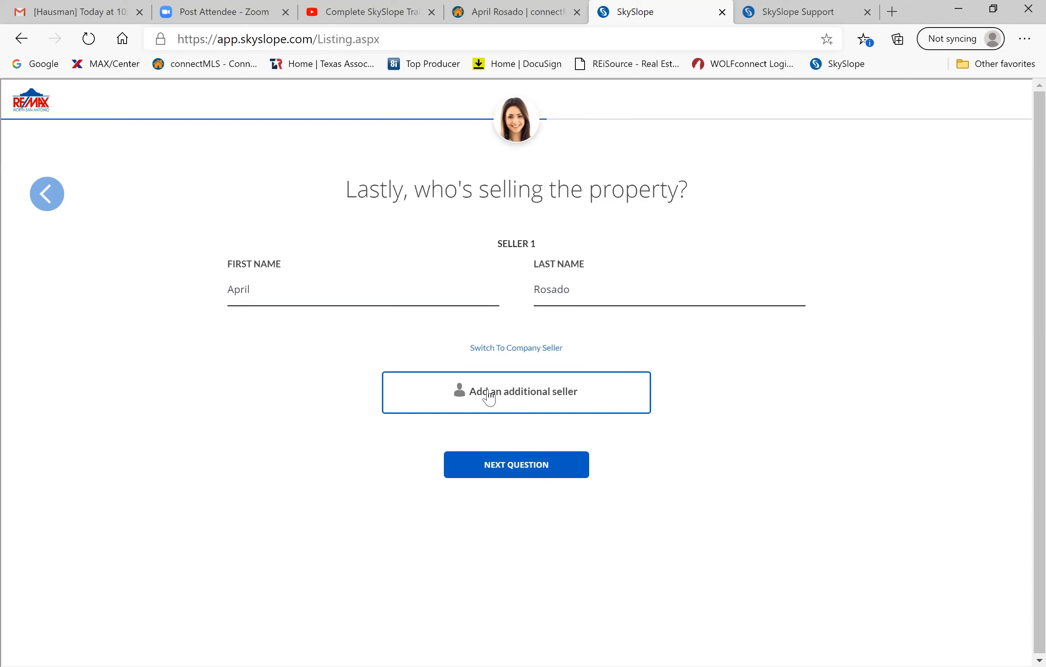
pyautogui.click(265, 291)
pyautogui.moveTo(265, 291); pyautogui.dragTo(217, 301)
pyautogui.click(294, 287)
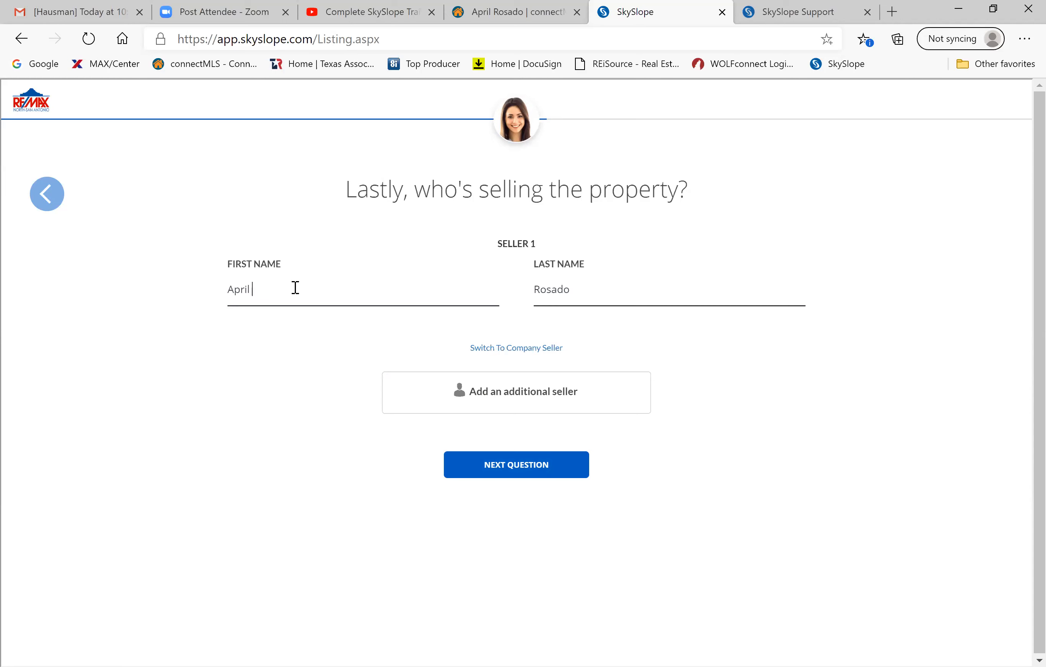
pyautogui.click(500, 468)
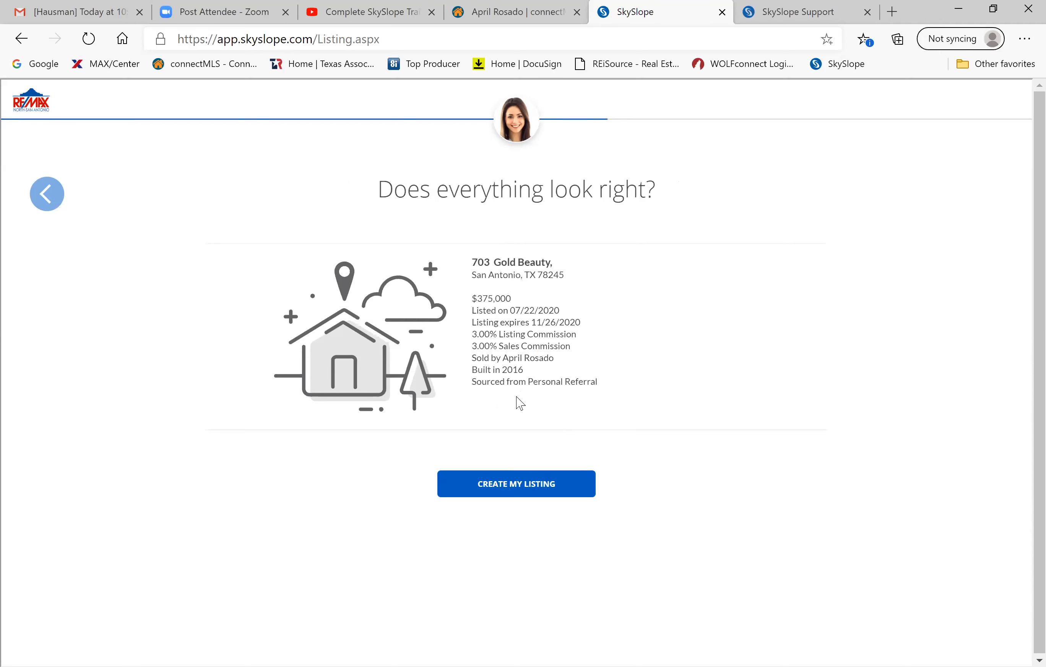
# Create the 703 Gold Beauty listing and look over its documentation checklist.
pyautogui.click(502, 485)
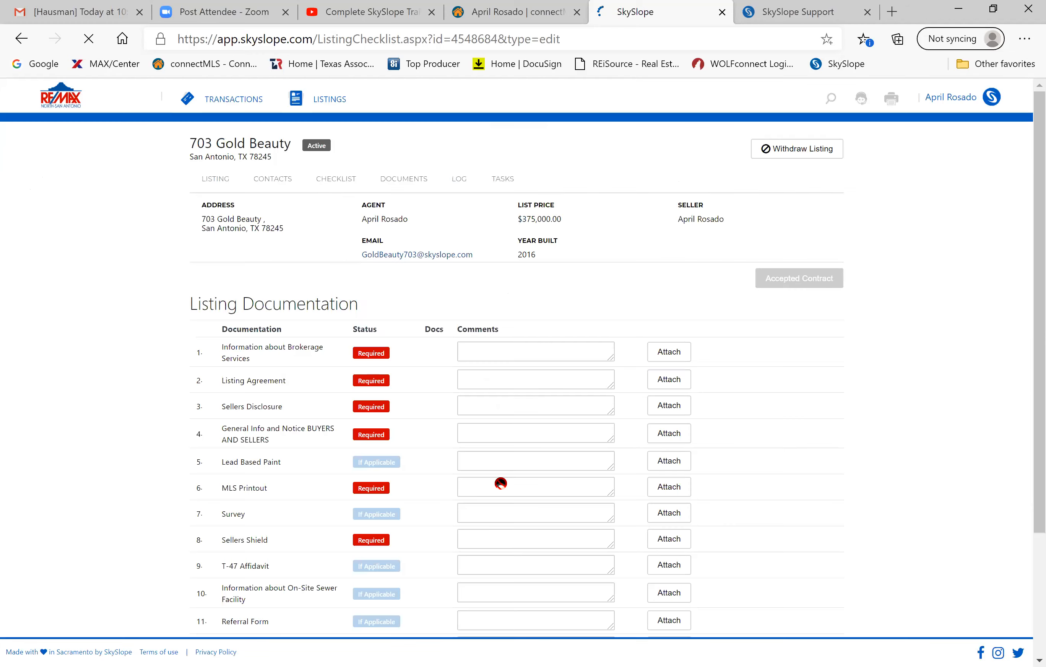
pyautogui.scroll(-3, 501, 483)
pyautogui.scroll(2, 501, 484)
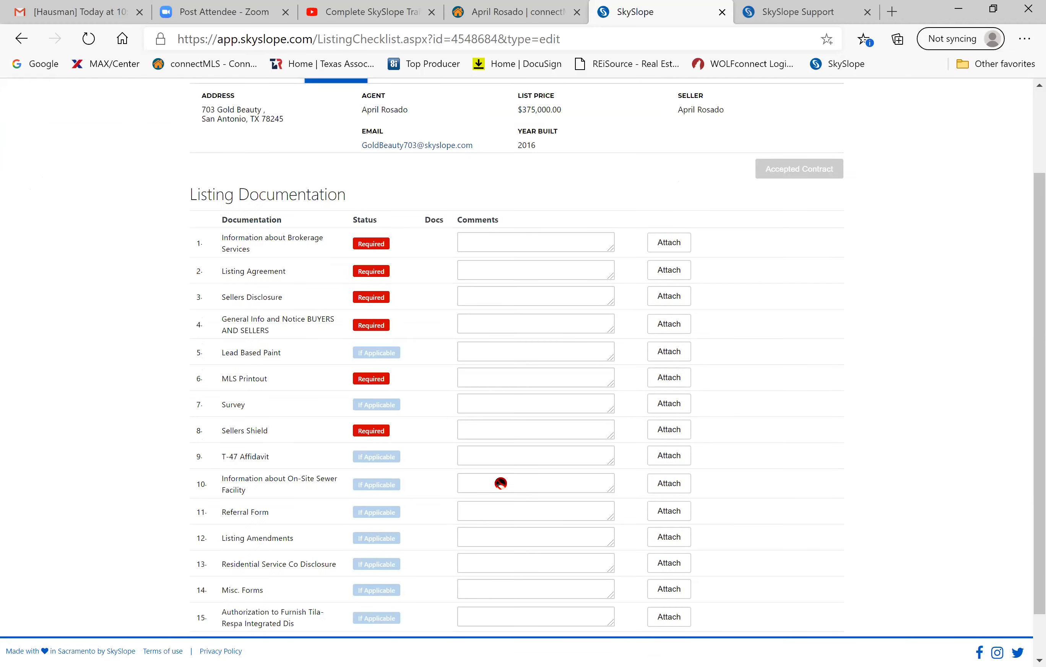
pyautogui.scroll(-2, 502, 484)
pyautogui.scroll(1, 501, 483)
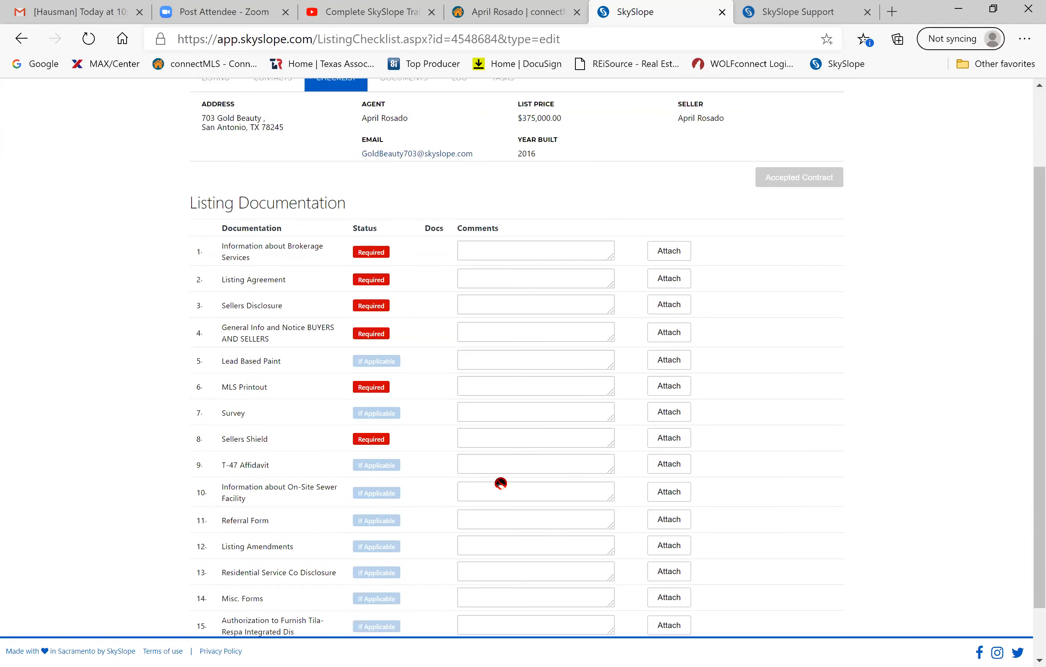
pyautogui.scroll(2, 501, 483)
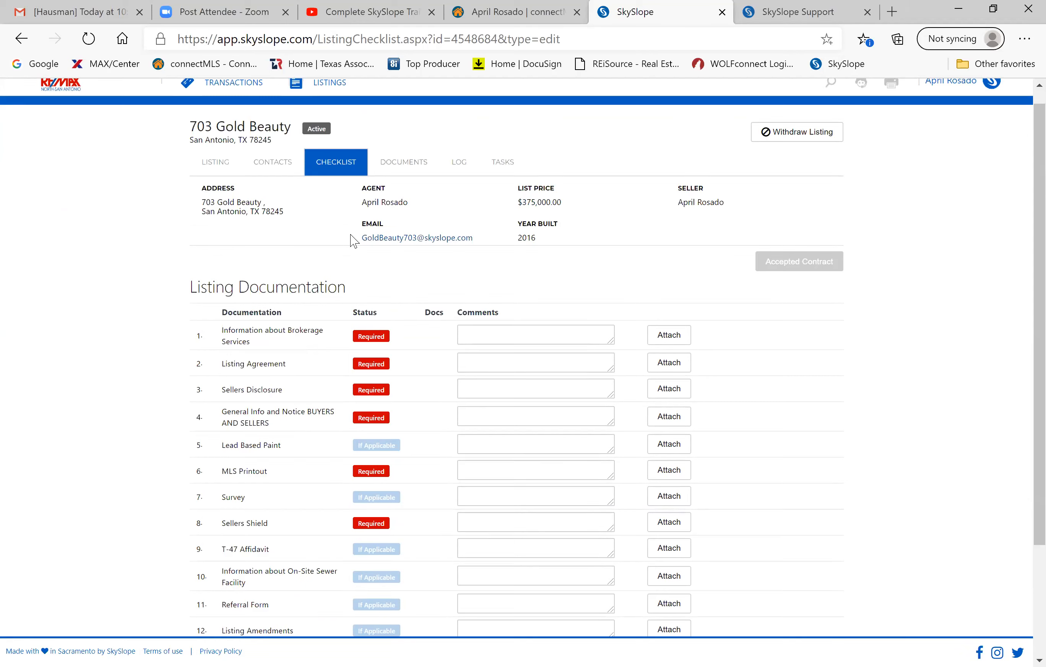
pyautogui.moveTo(362, 238); pyautogui.dragTo(472, 251)
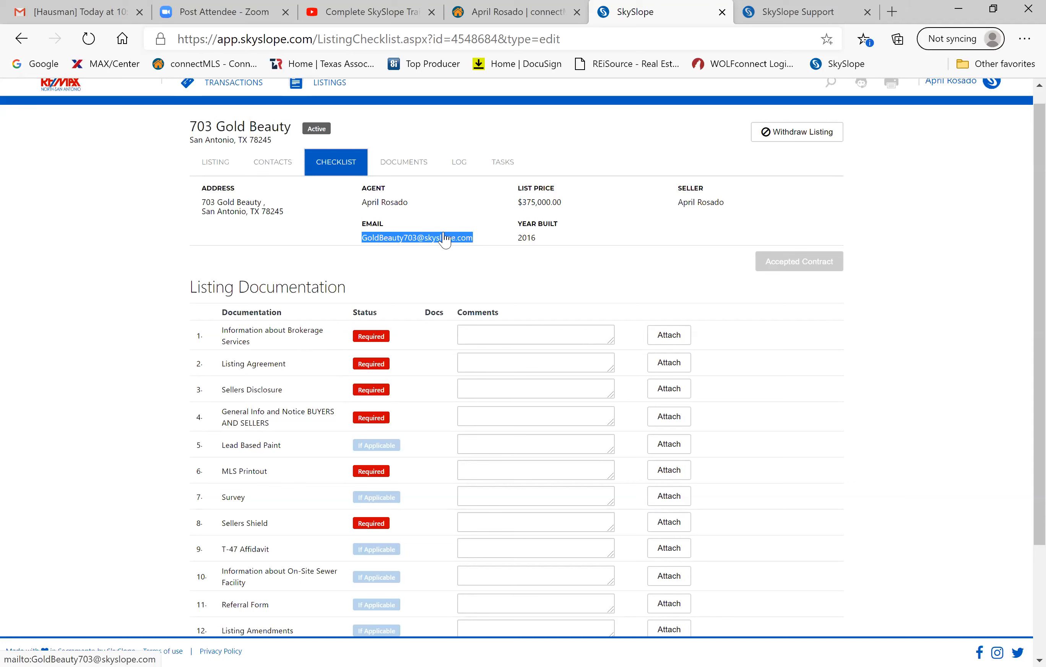
# View the listing's Documents list, which holds only a Trash folder.
pyautogui.click(408, 167)
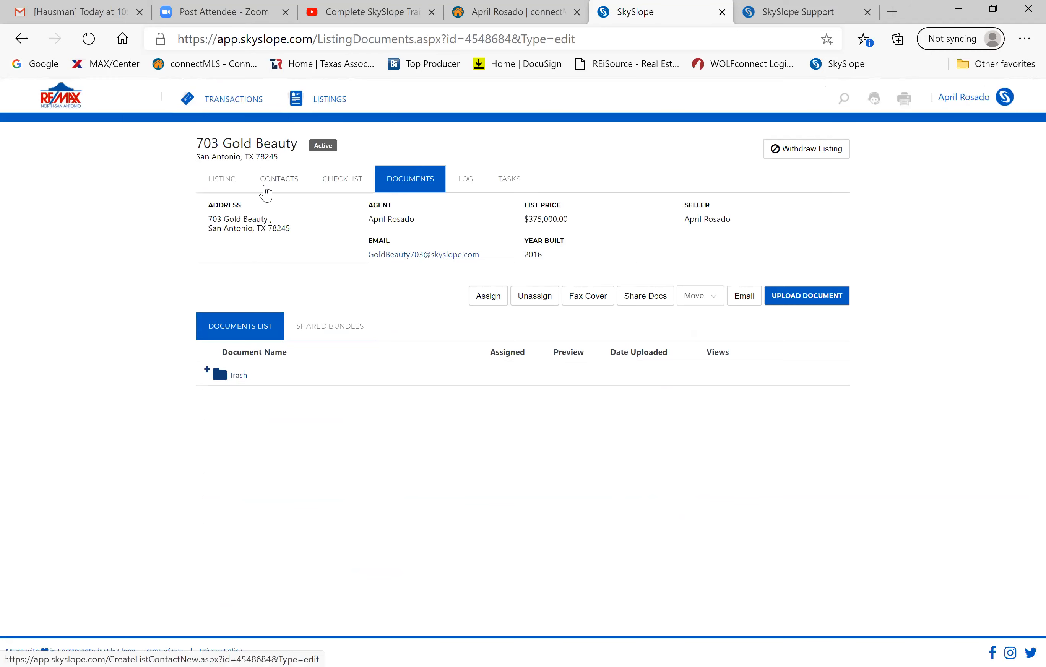
pyautogui.click(338, 184)
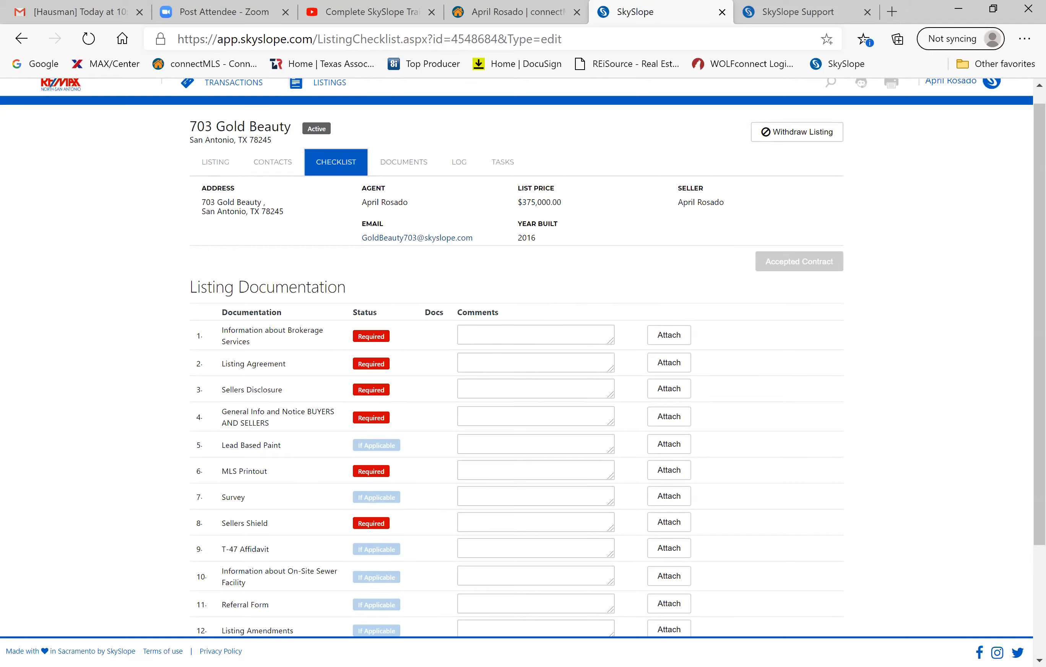
pyautogui.click(410, 162)
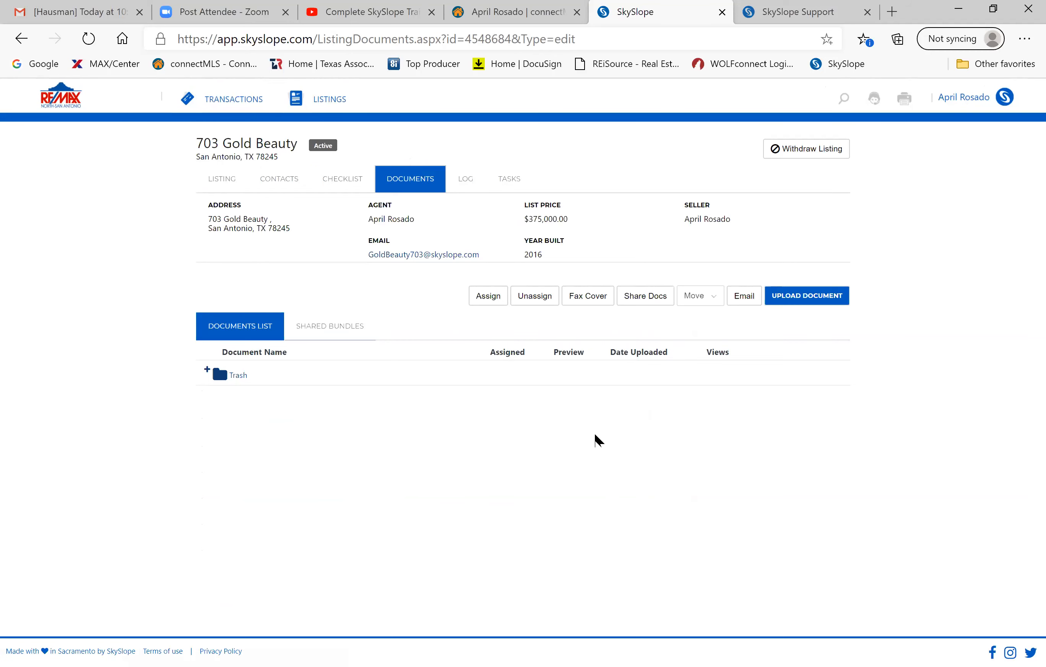
# Upload Listing Documents Signed from the Practice - 703 Gold Beauty folder.
pyautogui.click(804, 303)
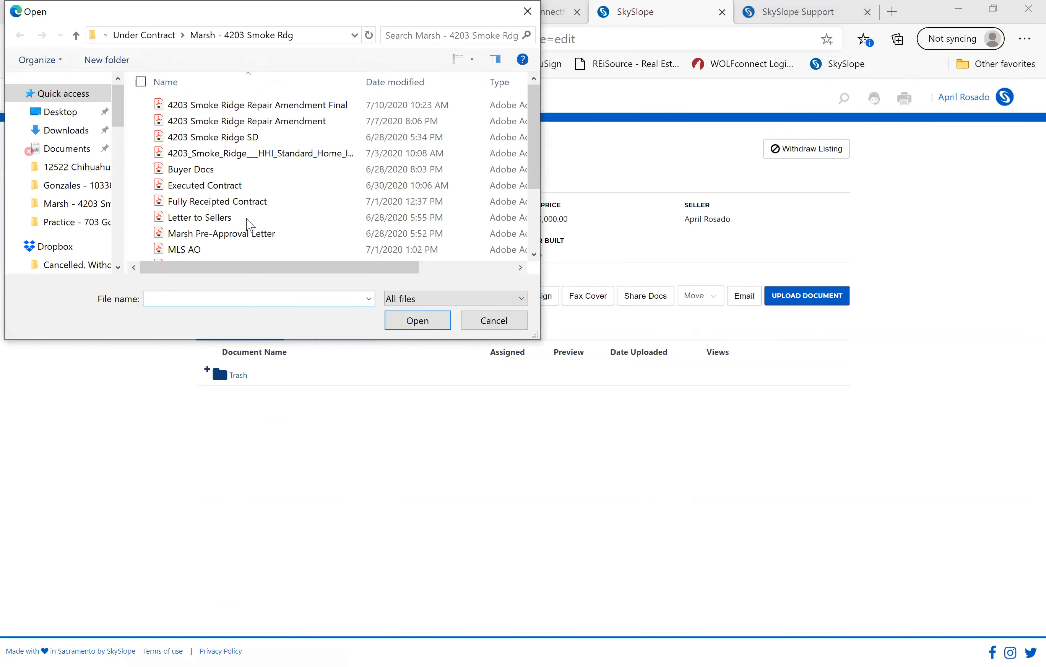
pyautogui.scroll(-4, 64, 226)
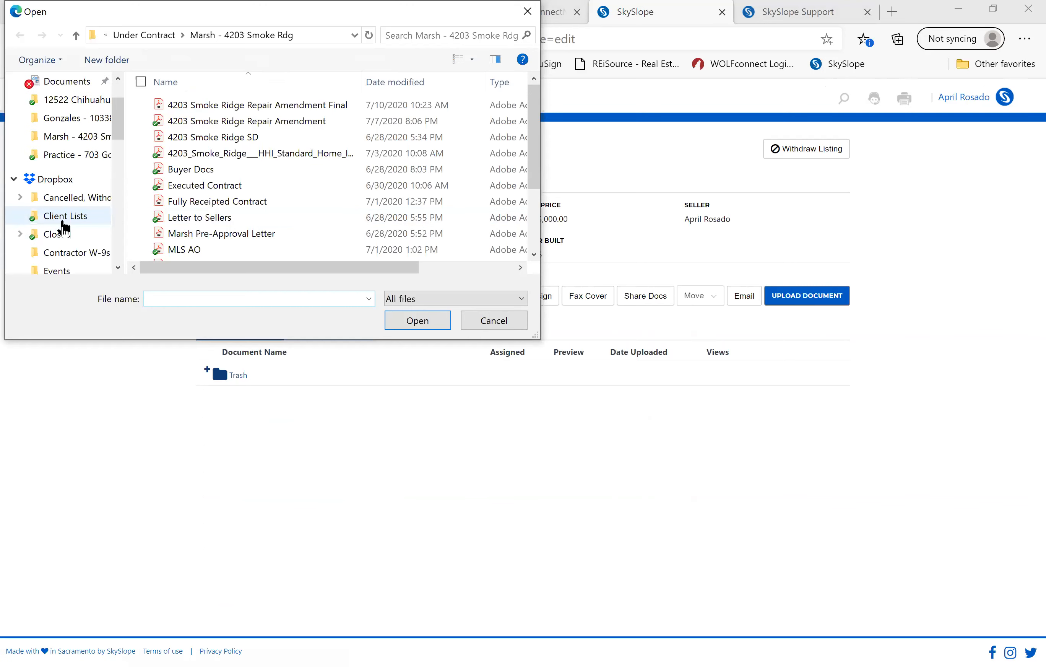
pyautogui.scroll(-2, 64, 226)
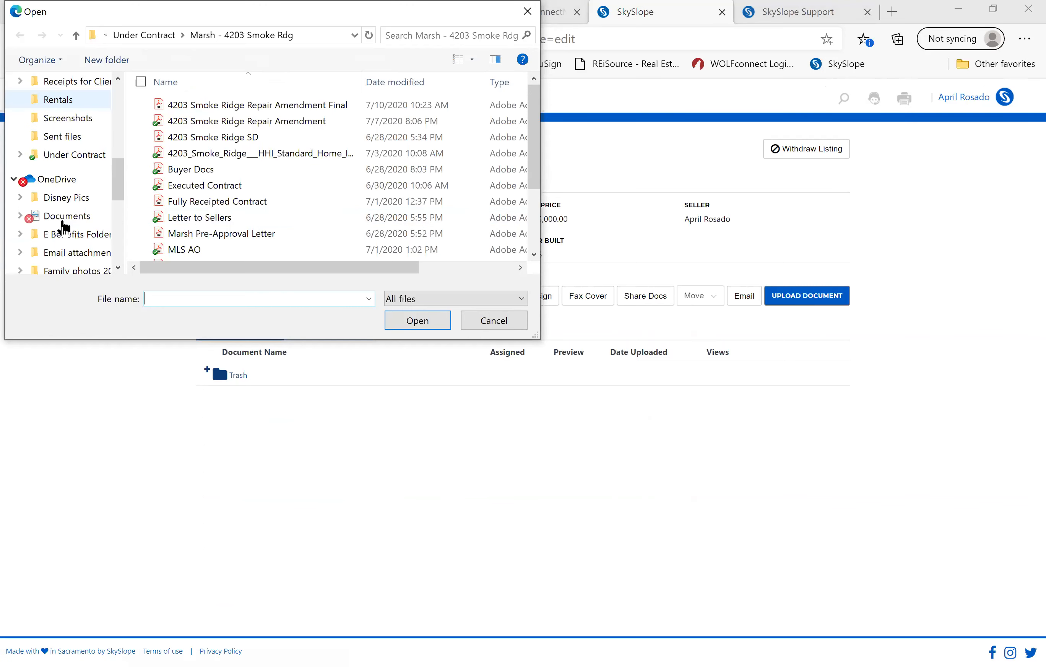
pyautogui.click(70, 158)
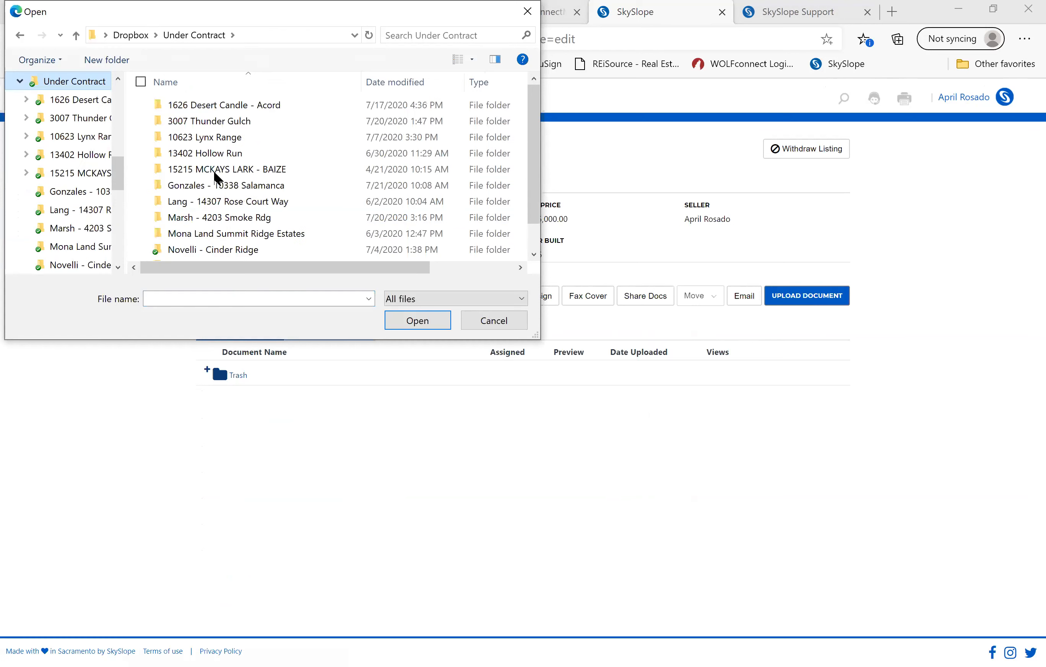
pyautogui.scroll(-1, 228, 184)
pyautogui.doubleClick(222, 237)
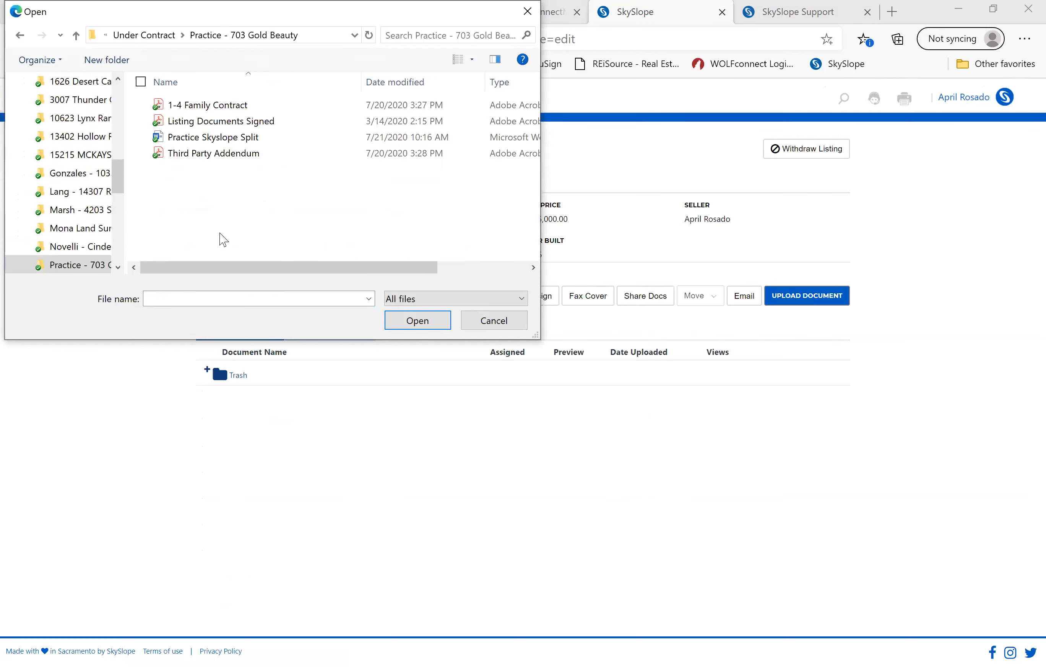
pyautogui.doubleClick(207, 130)
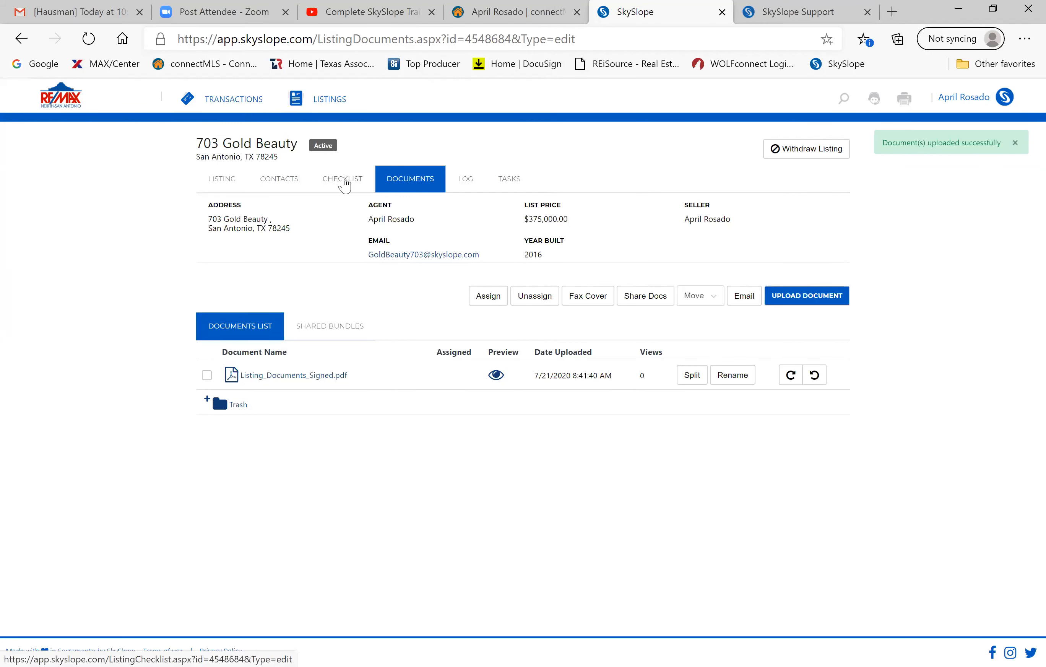
# Open Listing_Documents_Signed.pdf from the listing's documents list.
pyautogui.click(345, 185)
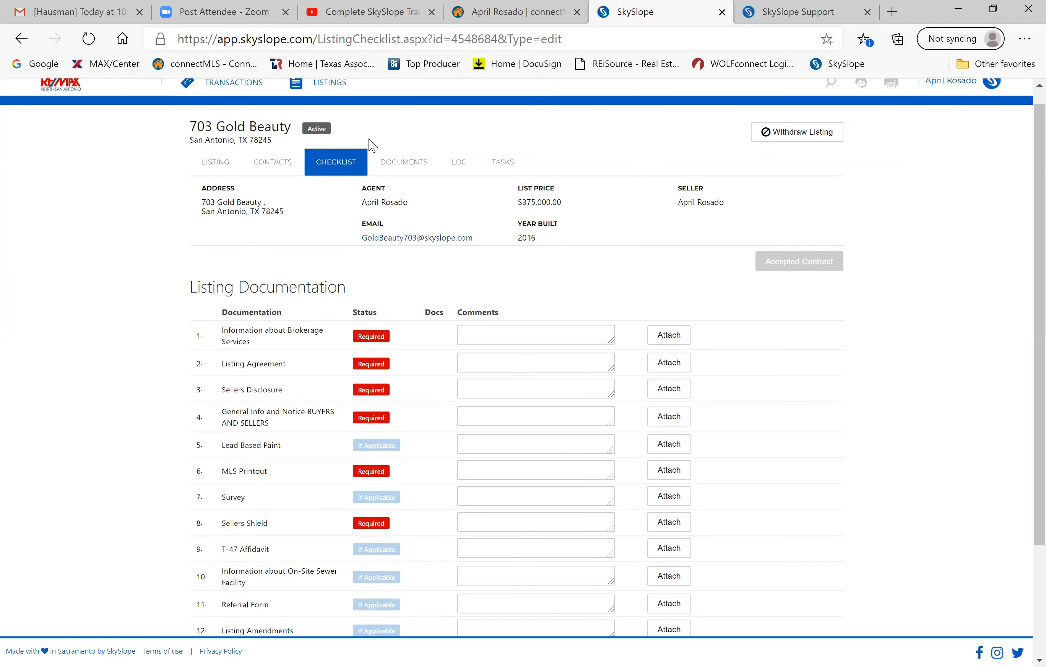
pyautogui.click(398, 165)
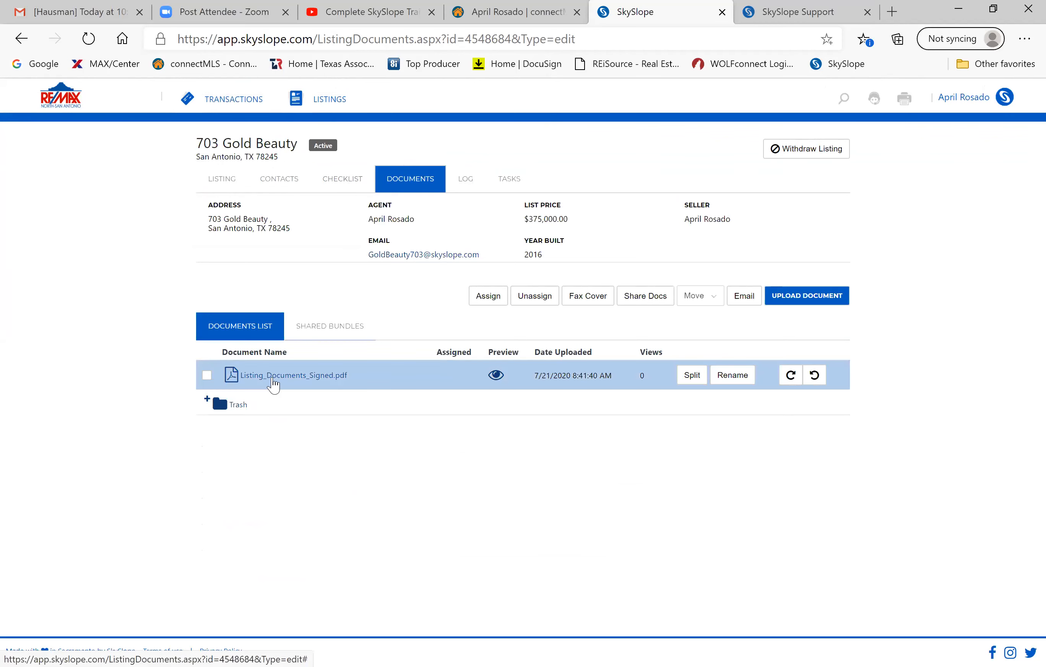
pyautogui.click(273, 377)
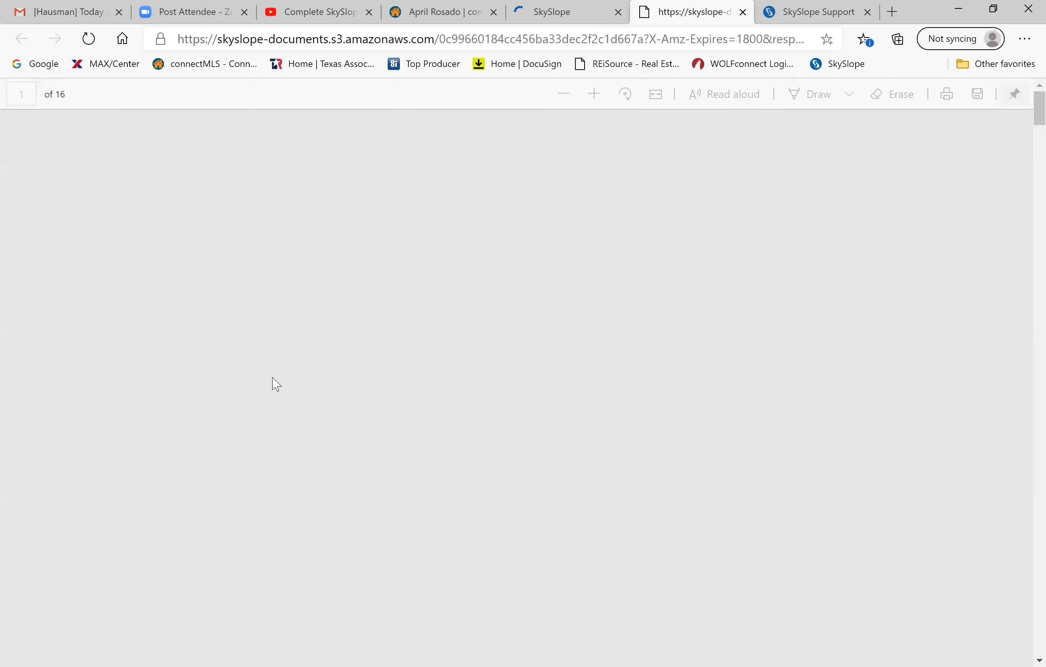
# Scroll through the 16-page signed listing PDF in Edge, then close its tab.
pyautogui.scroll(-5, 487, 327)
pyautogui.scroll(-15, 487, 327)
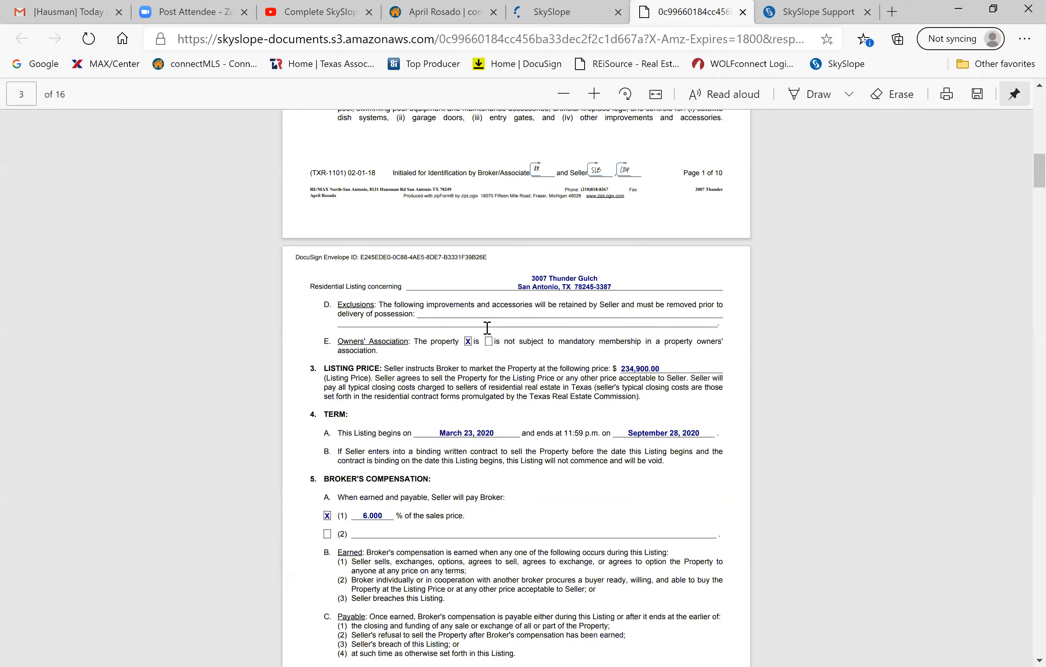
pyautogui.scroll(-8, 487, 328)
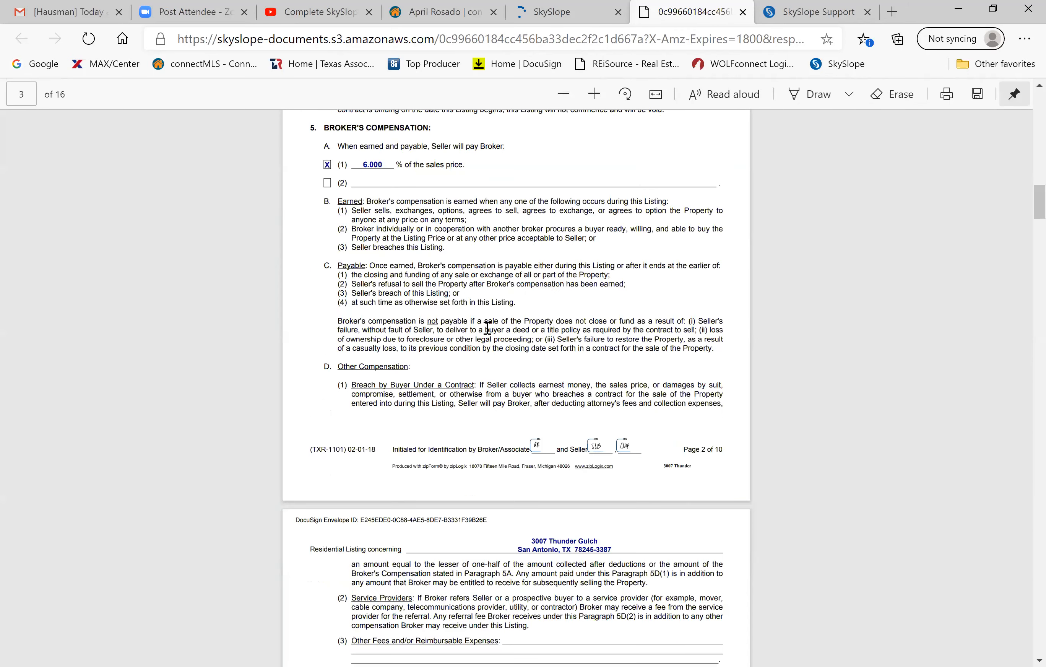
pyautogui.scroll(-20, 487, 327)
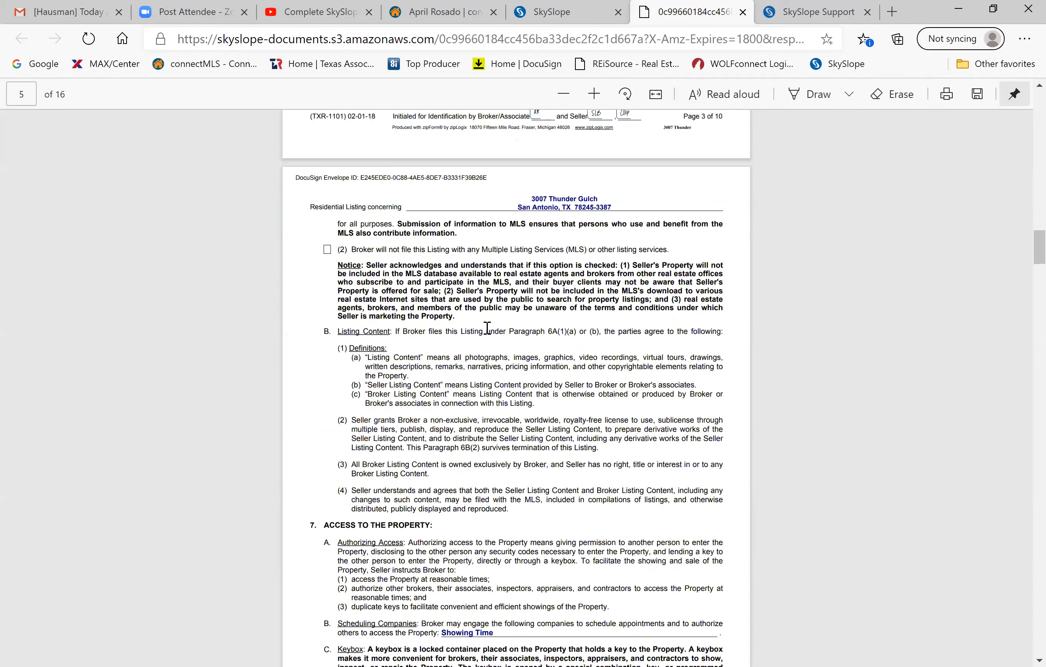
pyautogui.scroll(-20, 487, 328)
pyautogui.scroll(-20, 487, 327)
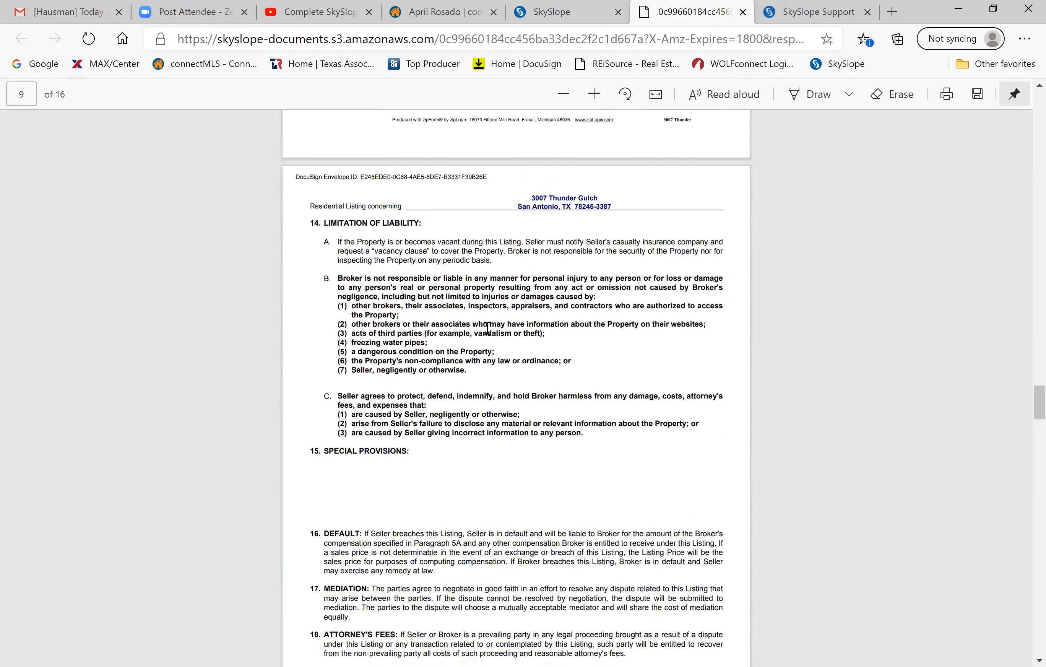
pyautogui.scroll(-6, 487, 327)
pyautogui.scroll(-5, 487, 327)
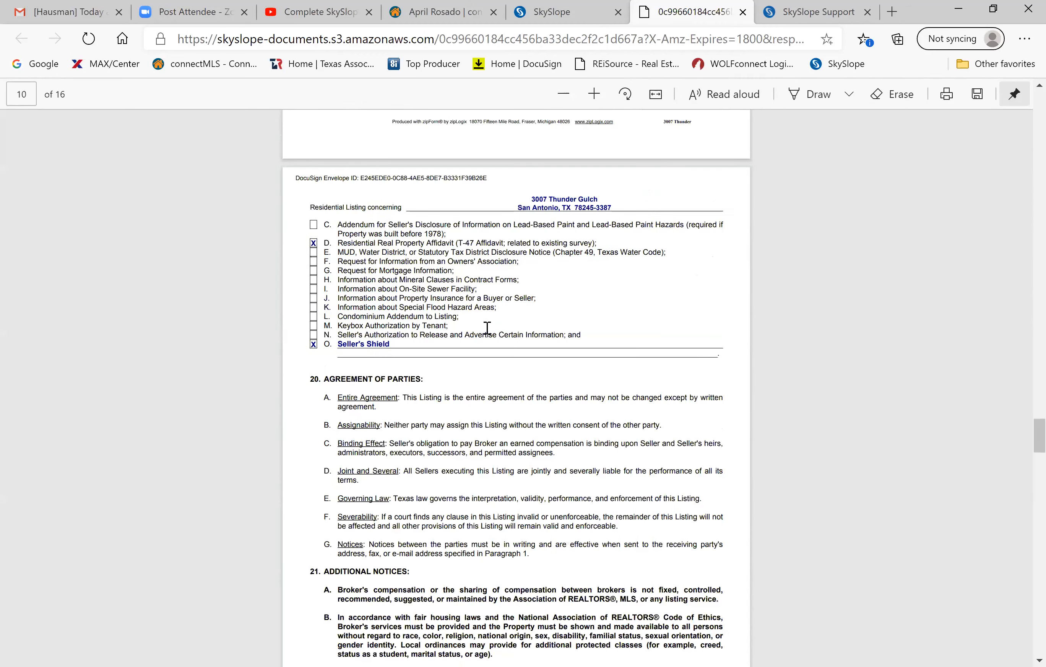
pyautogui.scroll(-20, 487, 327)
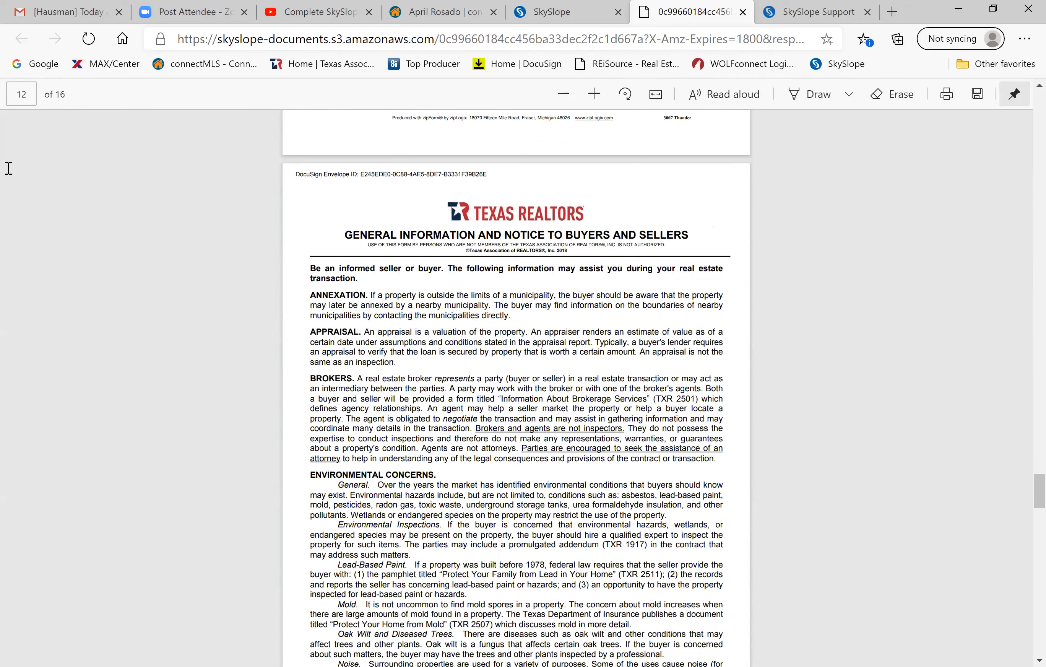
pyautogui.scroll(1, 164, 198)
pyautogui.scroll(16, 734, 33)
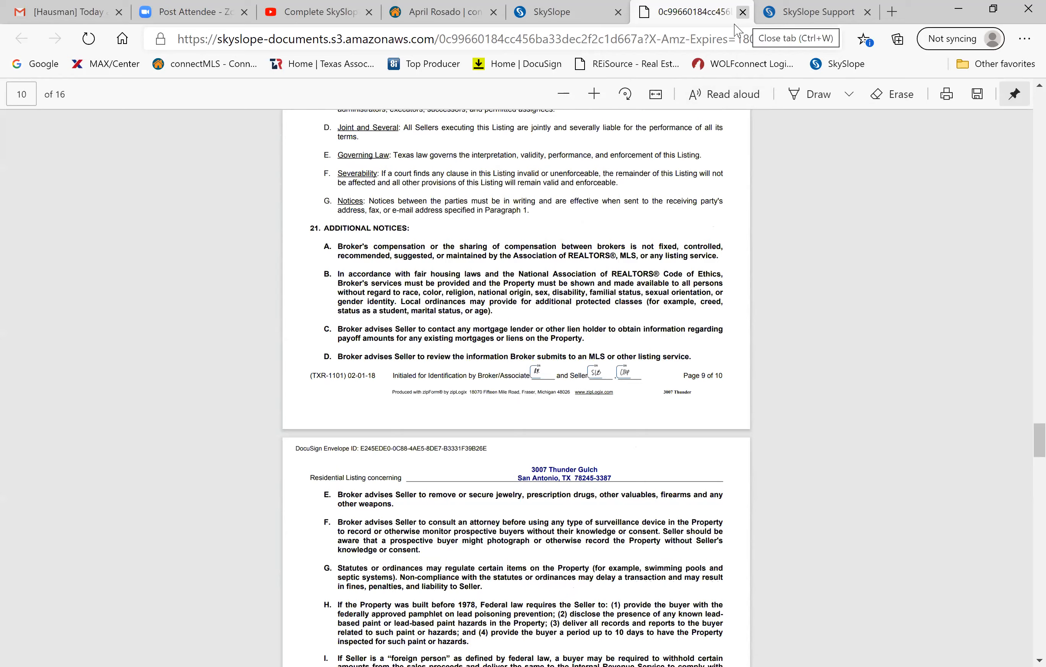
pyautogui.click(743, 12)
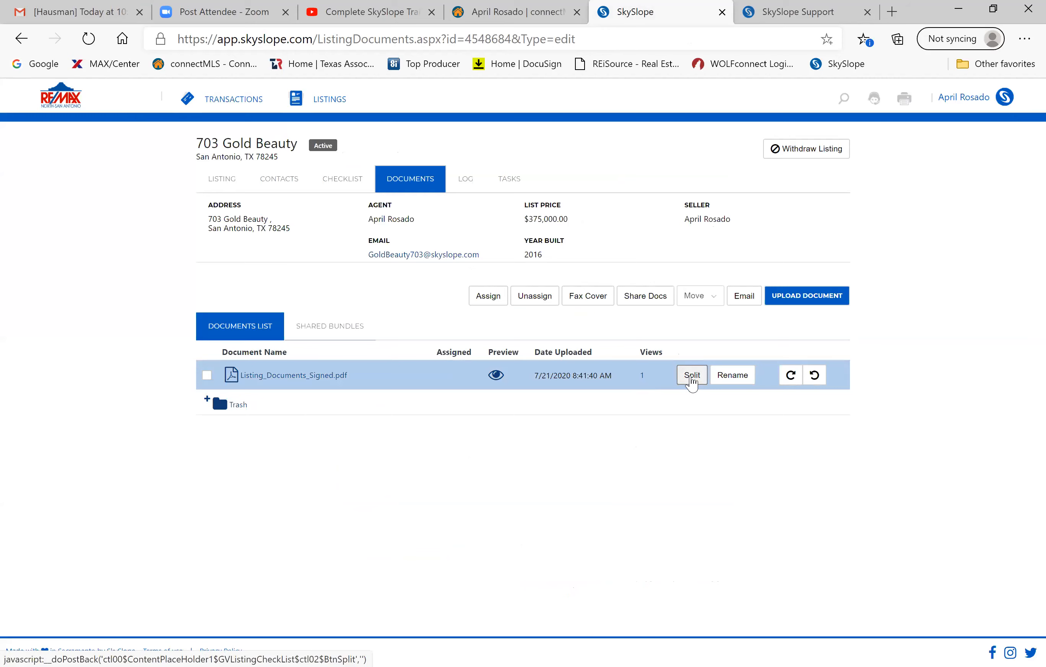
# Begin splitting the signed PDF, naming the page-2 part Listing Agreement.
pyautogui.click(692, 376)
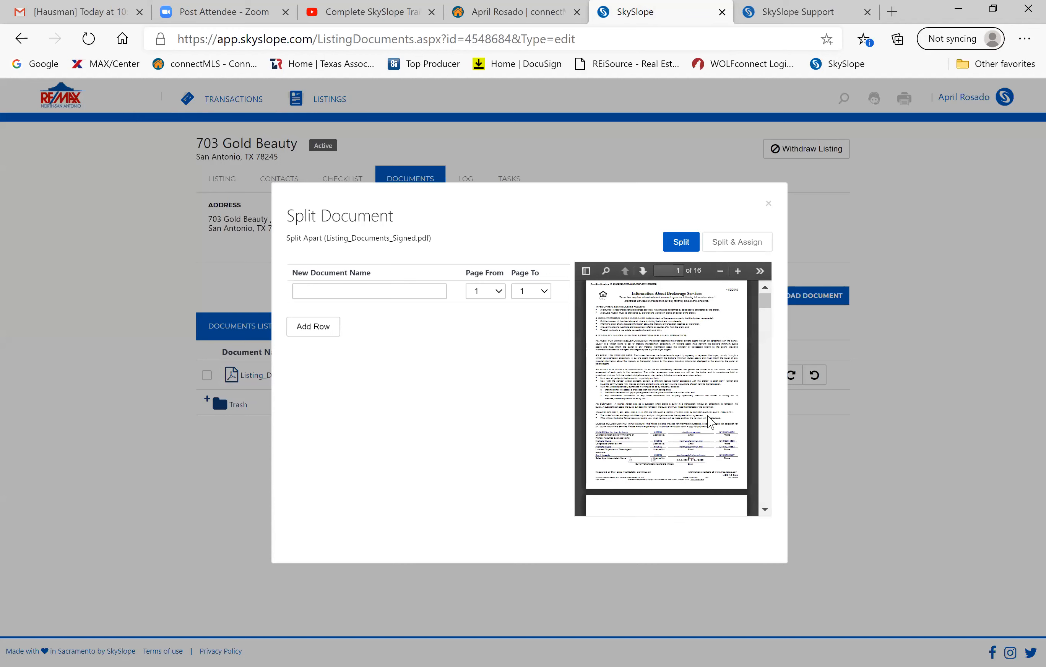
pyautogui.click(386, 290)
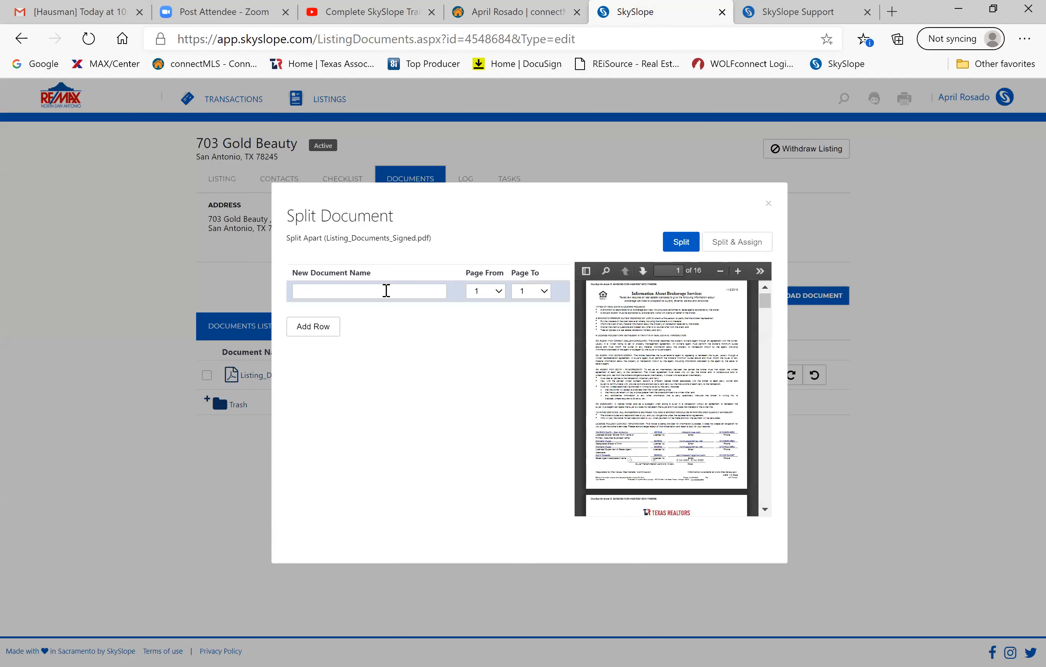
pyautogui.write('IABS')
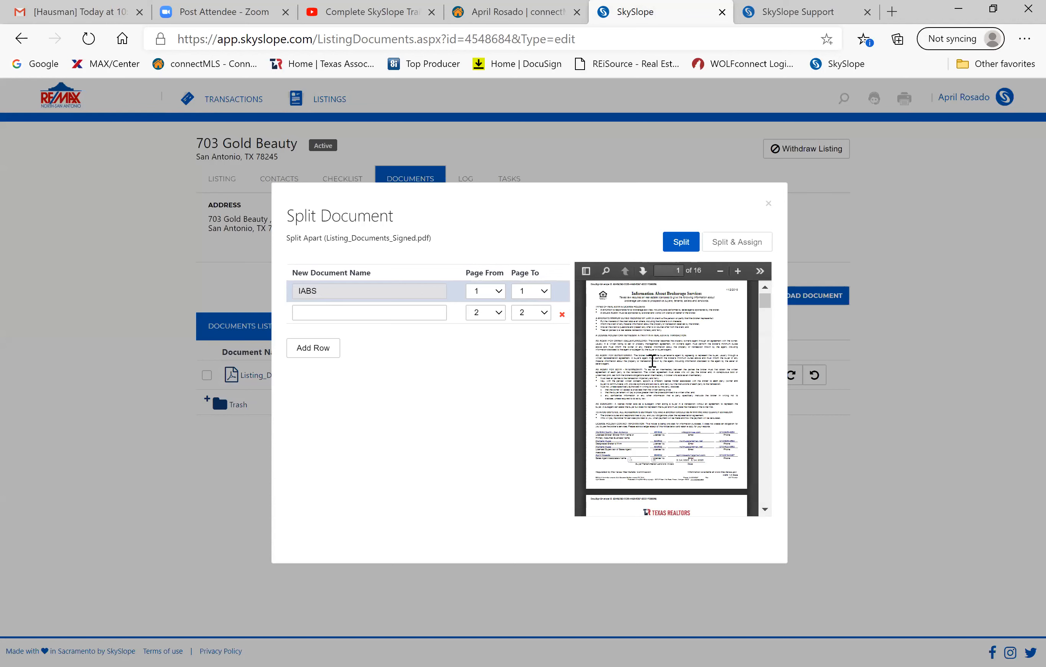
pyautogui.scroll(-2, 653, 361)
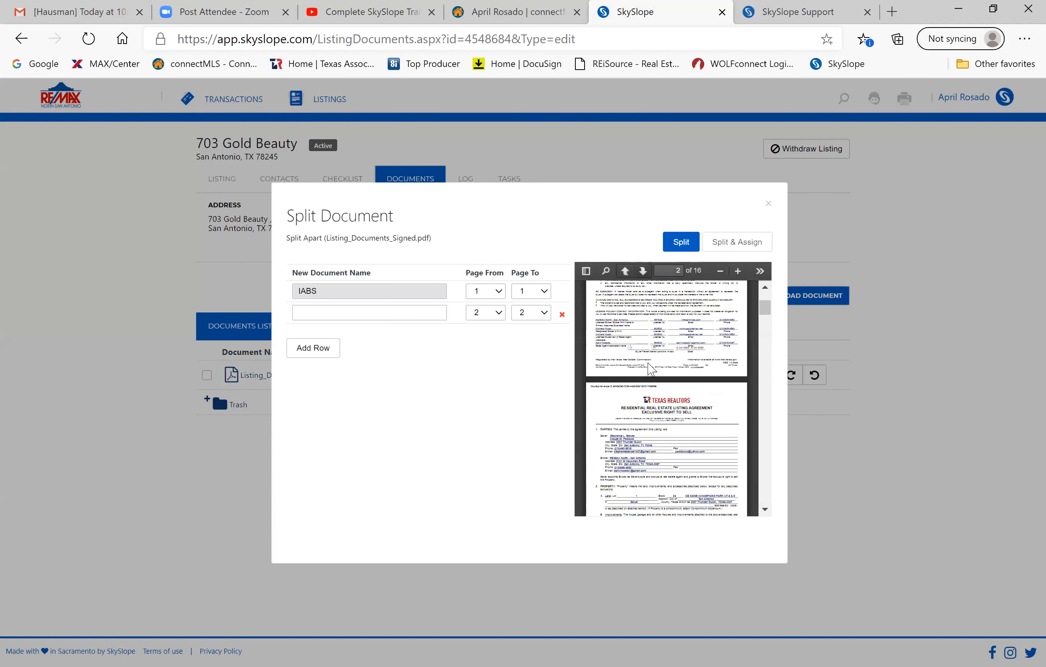
pyautogui.click(411, 312)
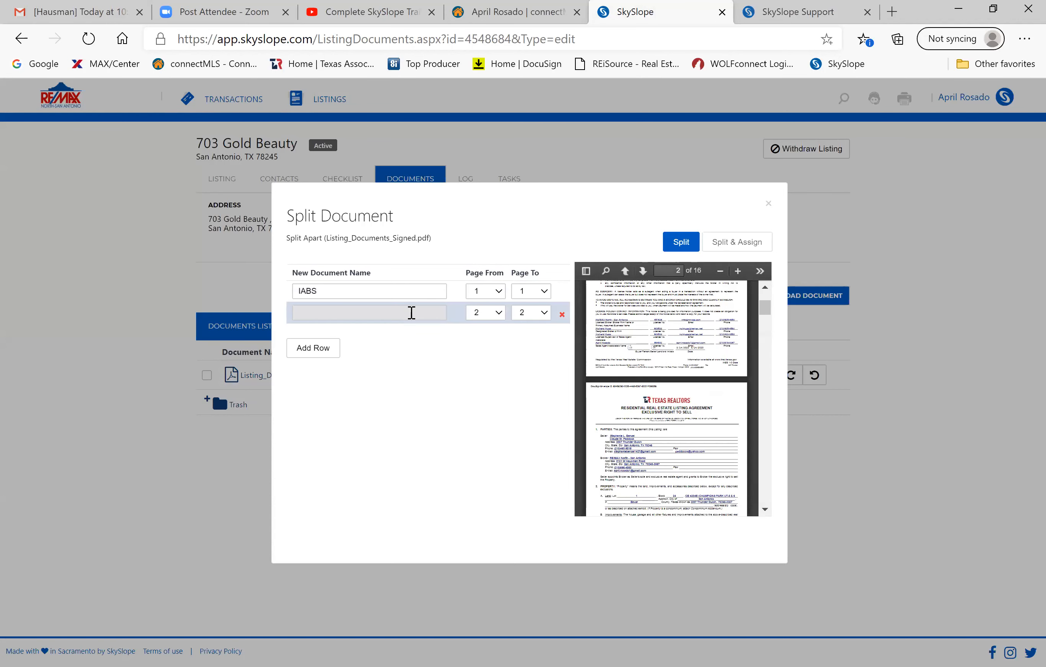
pyautogui.write('Li')
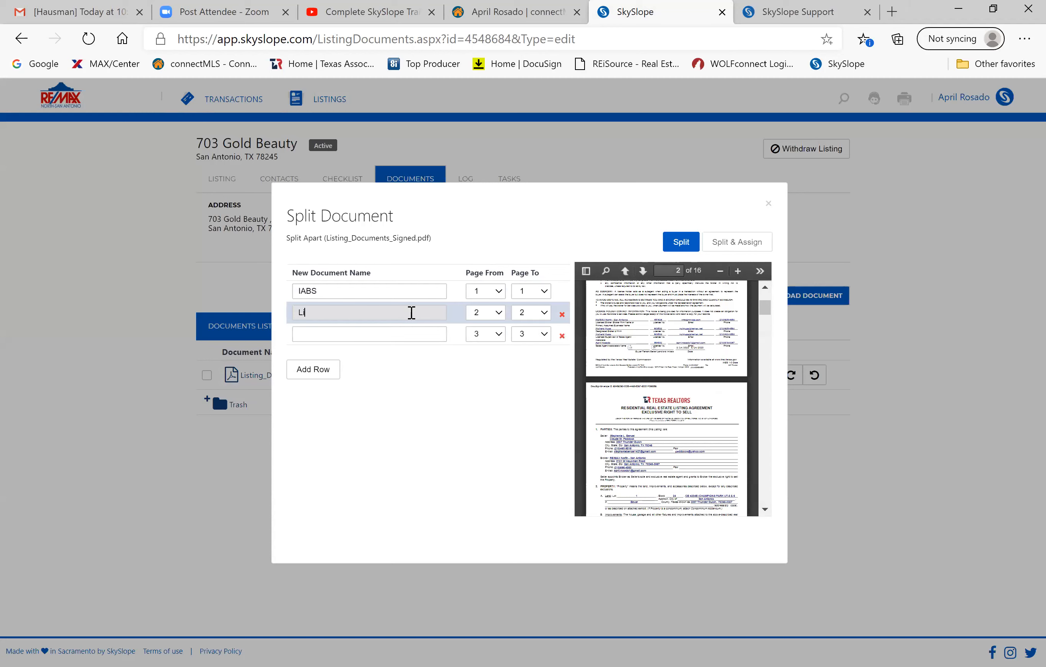
pyautogui.write('sting Agreement')
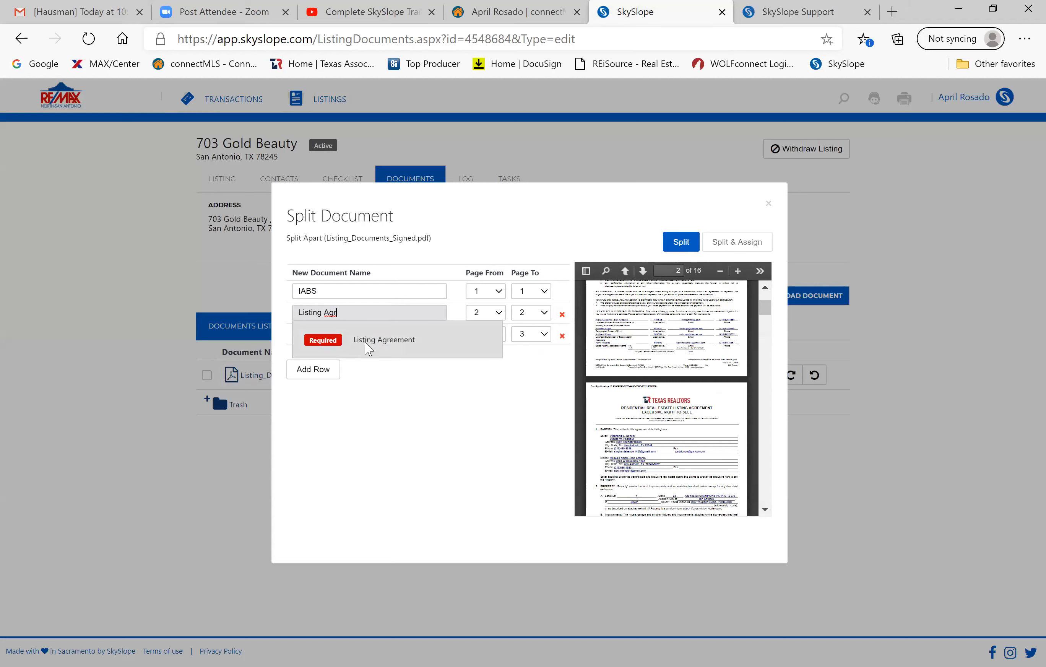
pyautogui.click(367, 349)
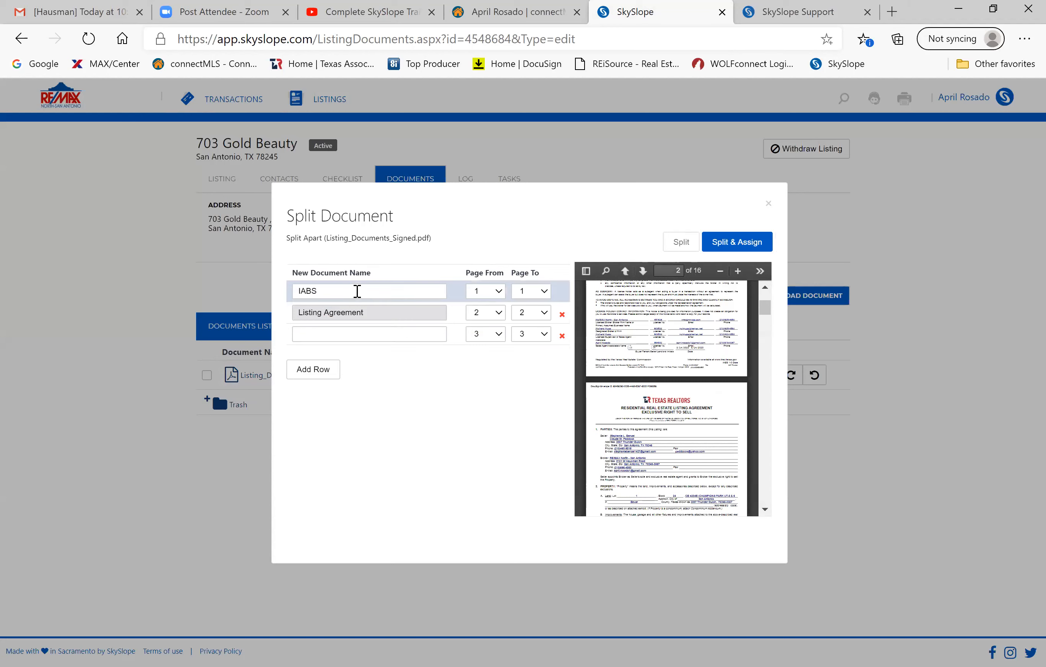
# Rename the page-1 part Information about Brokerage Services and scroll the page preview.
pyautogui.click(357, 291)
pyautogui.press('BackSpace')
pyautogui.press('BackSpace')
pyautogui.press('BackSpace')
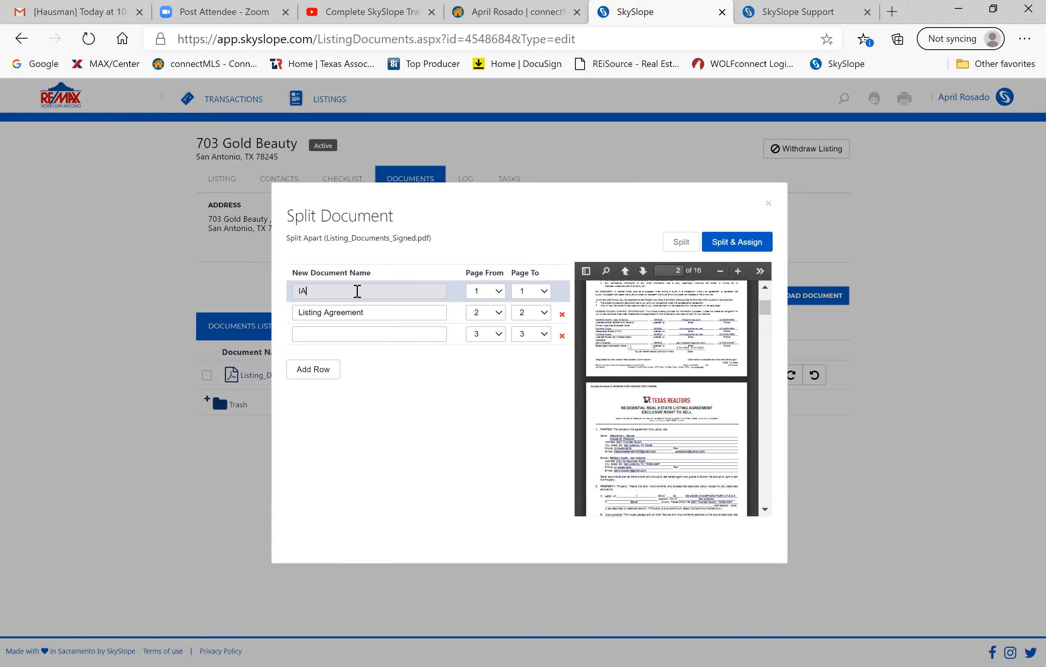
pyautogui.write('n')
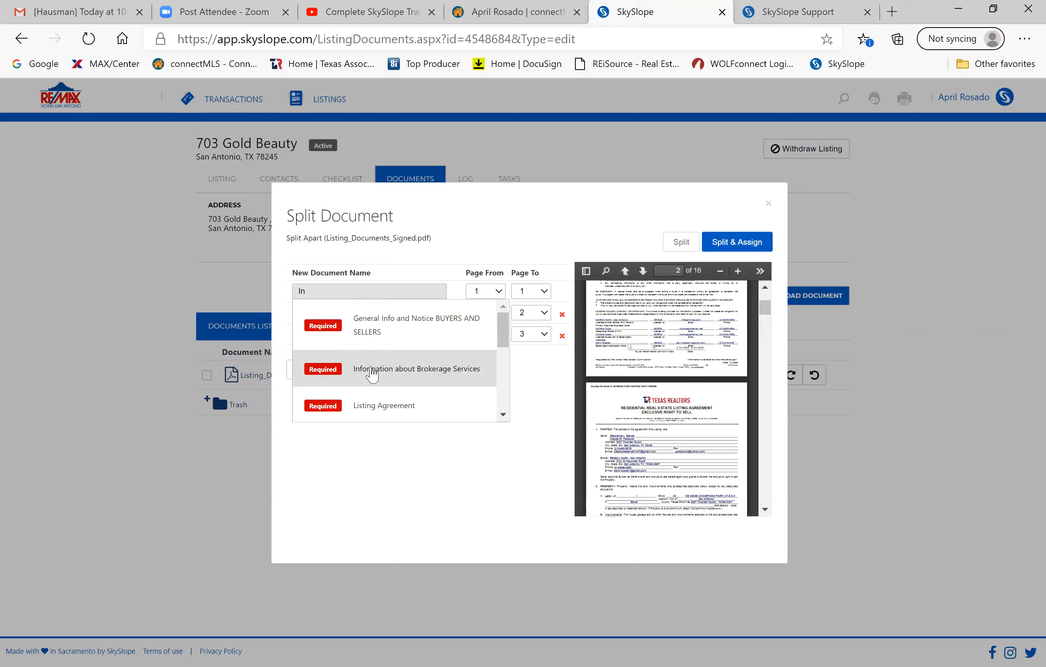
pyautogui.click(371, 371)
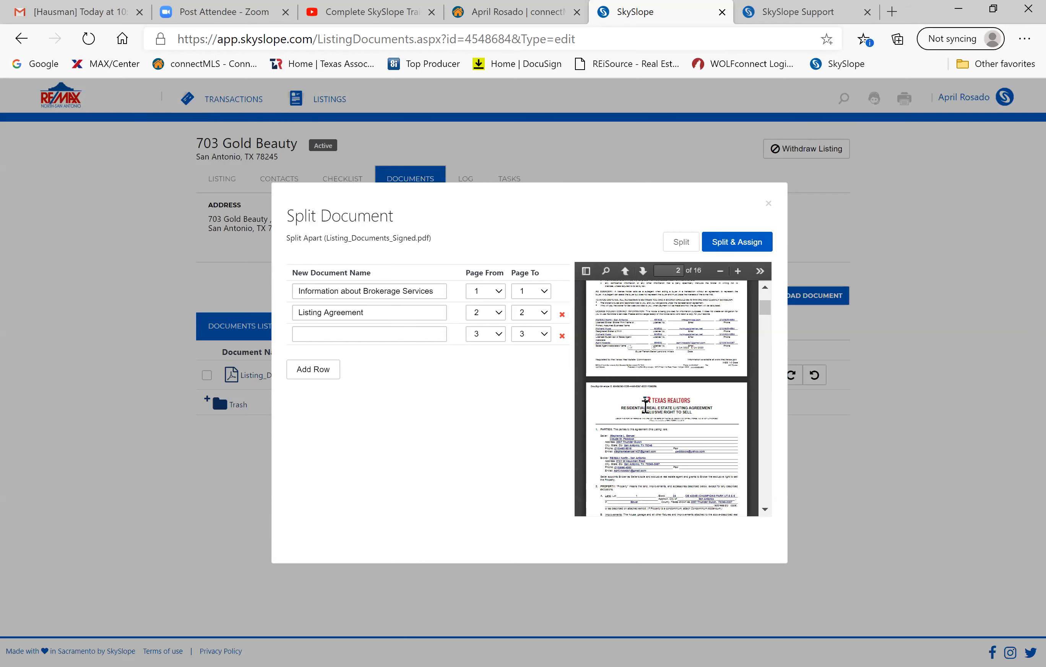
pyautogui.scroll(-10, 644, 404)
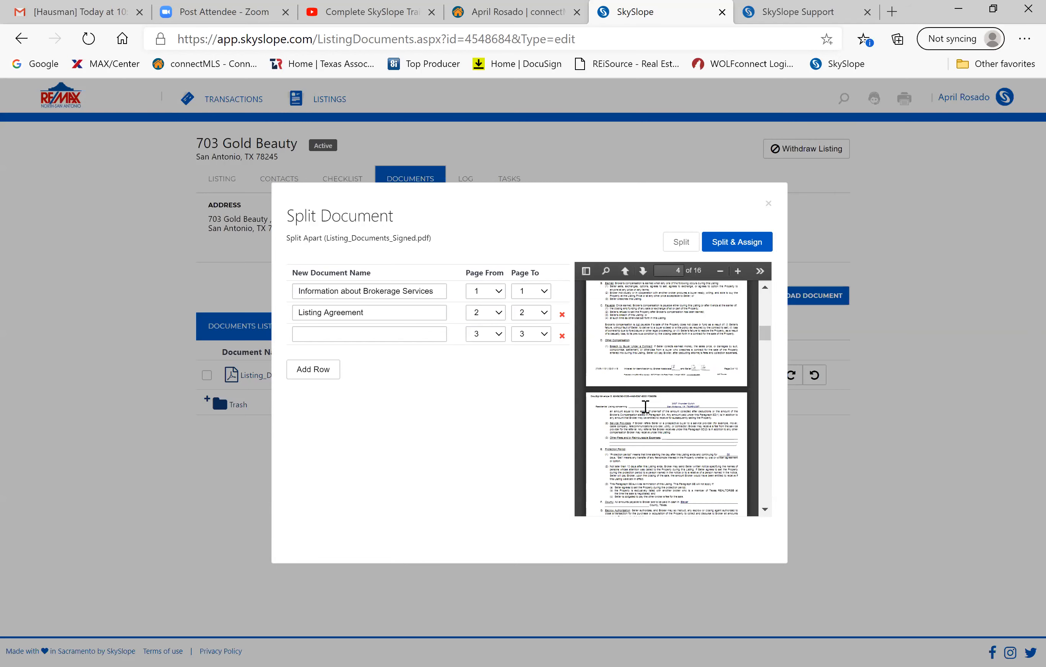
pyautogui.scroll(-10, 644, 410)
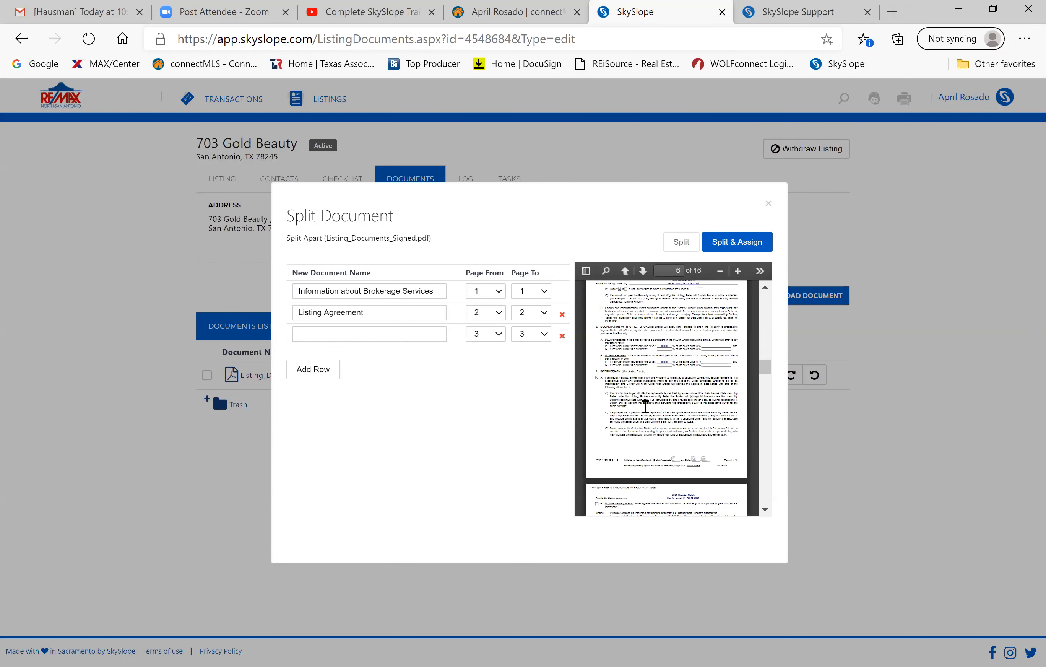
pyautogui.scroll(-10, 644, 407)
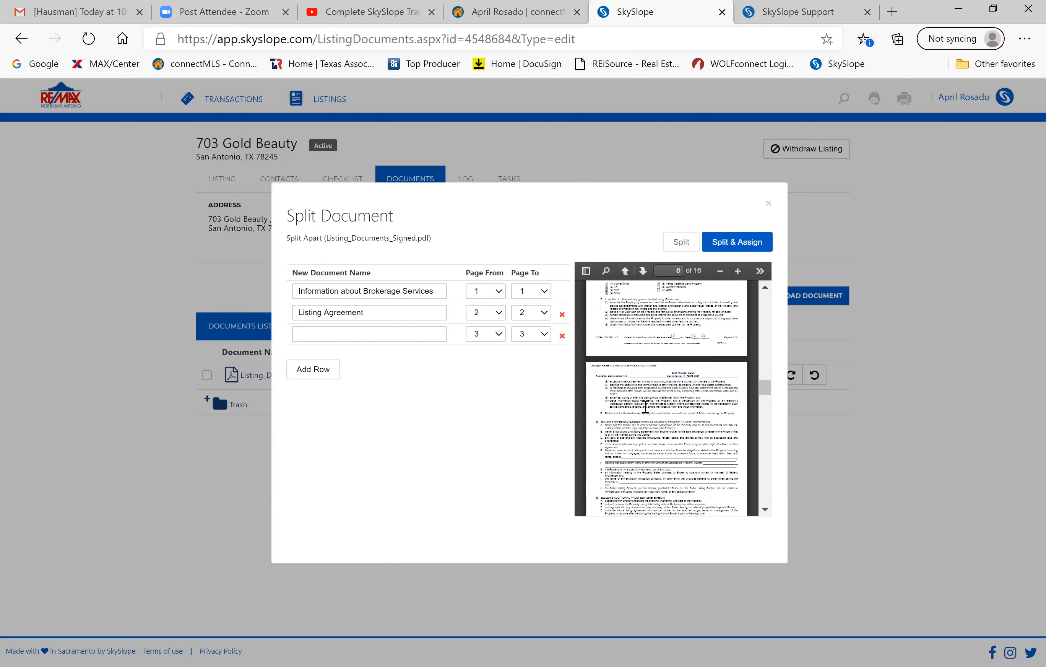
pyautogui.scroll(-3, 645, 406)
pyautogui.scroll(-5, 645, 406)
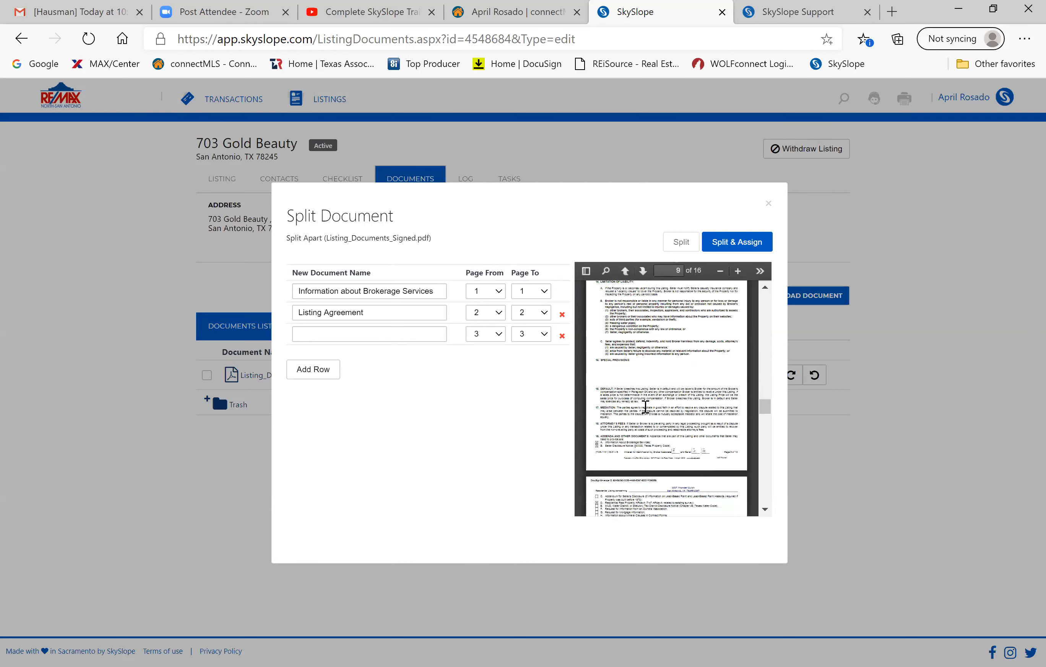
pyautogui.scroll(-3, 644, 406)
pyautogui.scroll(-1, 645, 412)
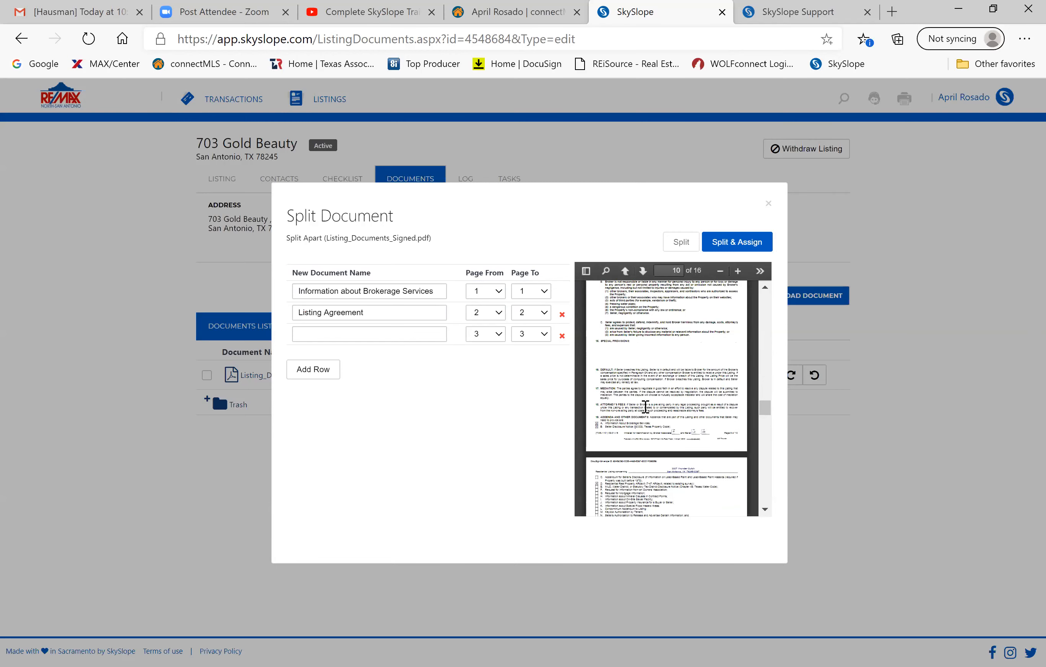
pyautogui.scroll(3, 645, 411)
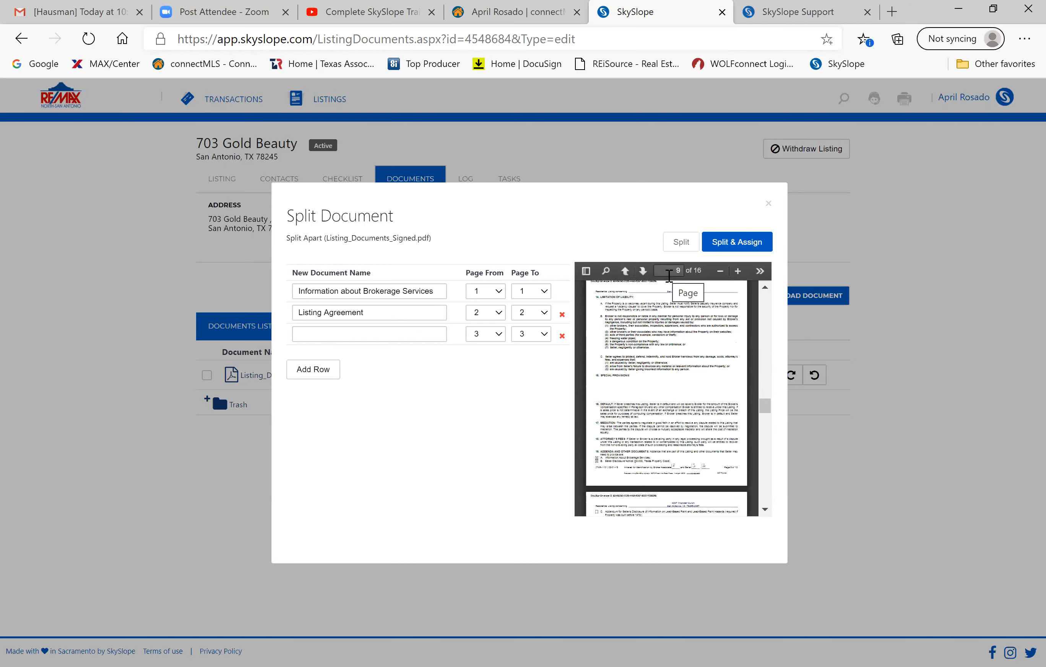
pyautogui.scroll(-3, 660, 357)
pyautogui.scroll(-6, 661, 357)
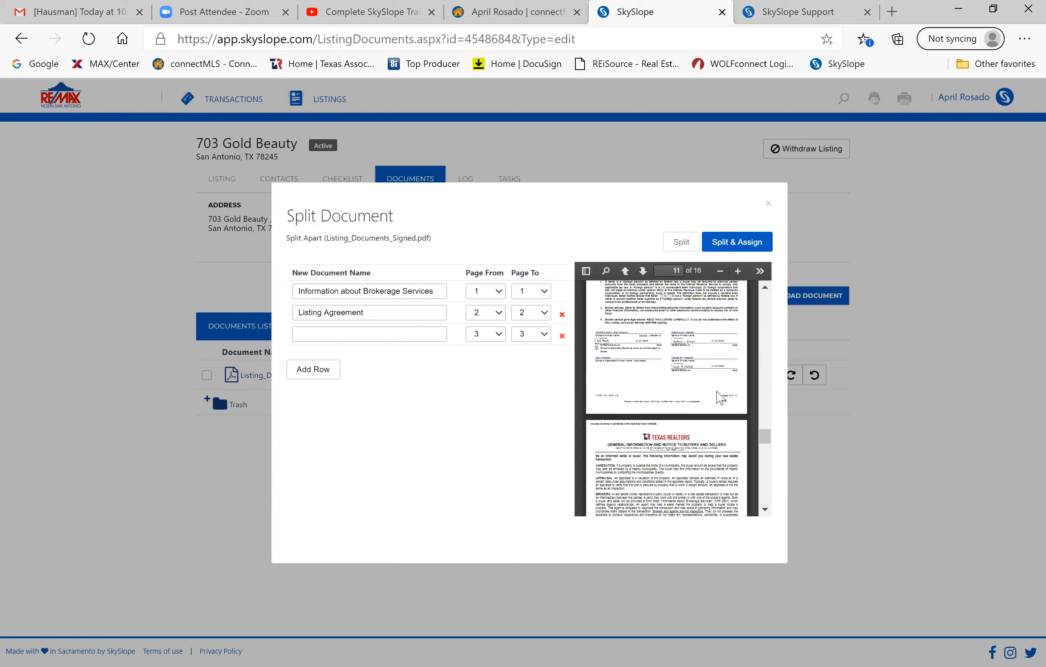
# End the Listing Agreement part at page 11.
pyautogui.click(545, 317)
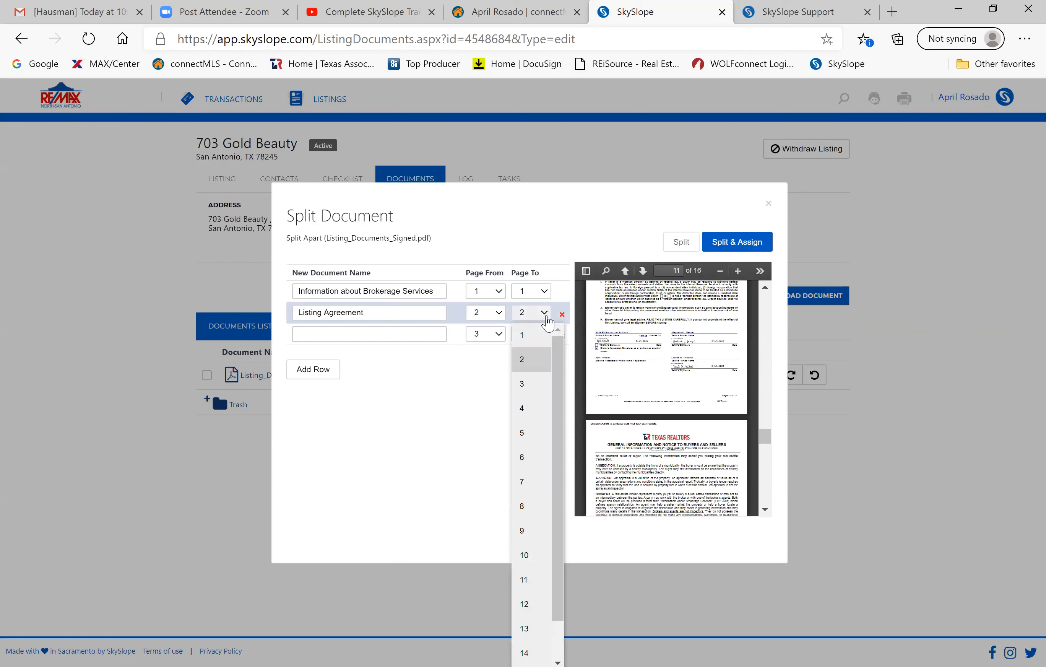
pyautogui.click(537, 579)
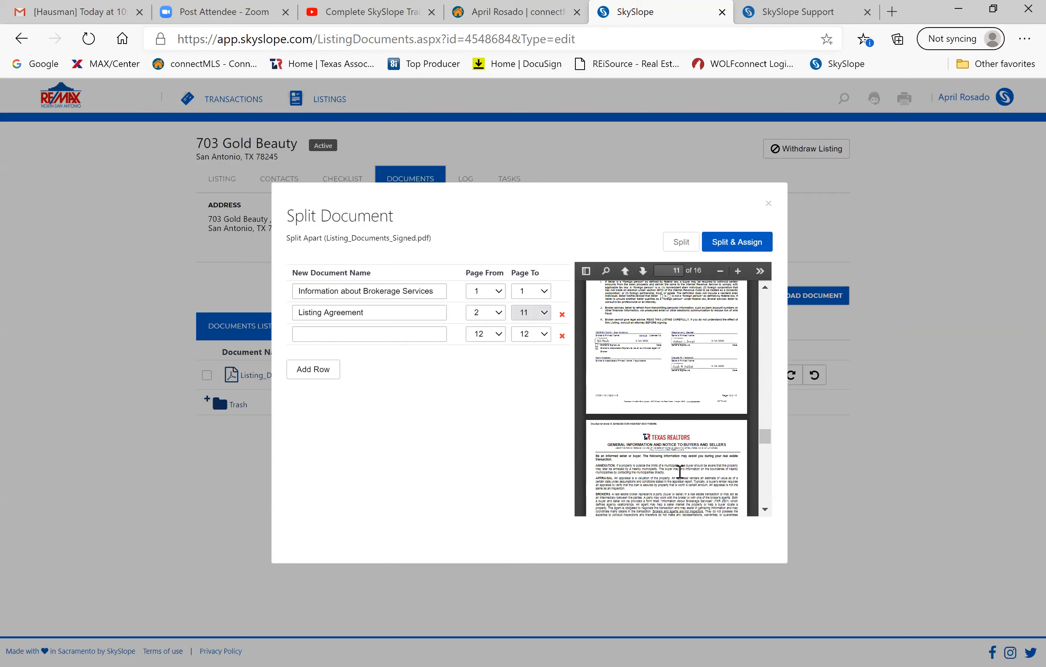
pyautogui.scroll(-2, 679, 472)
pyautogui.scroll(-3, 661, 408)
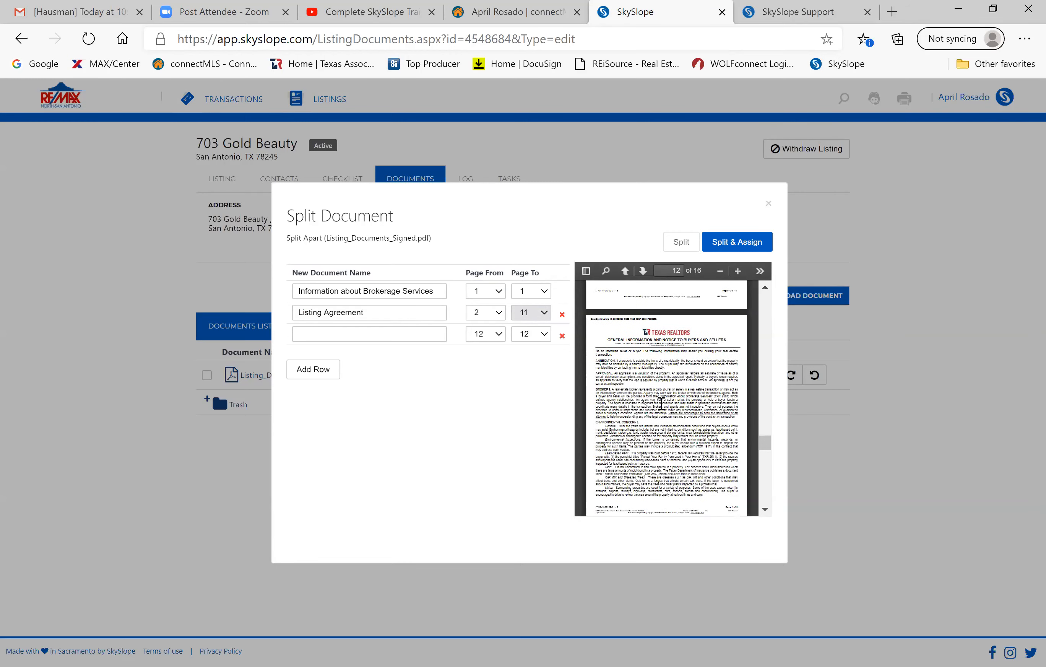
pyautogui.scroll(-12, 661, 408)
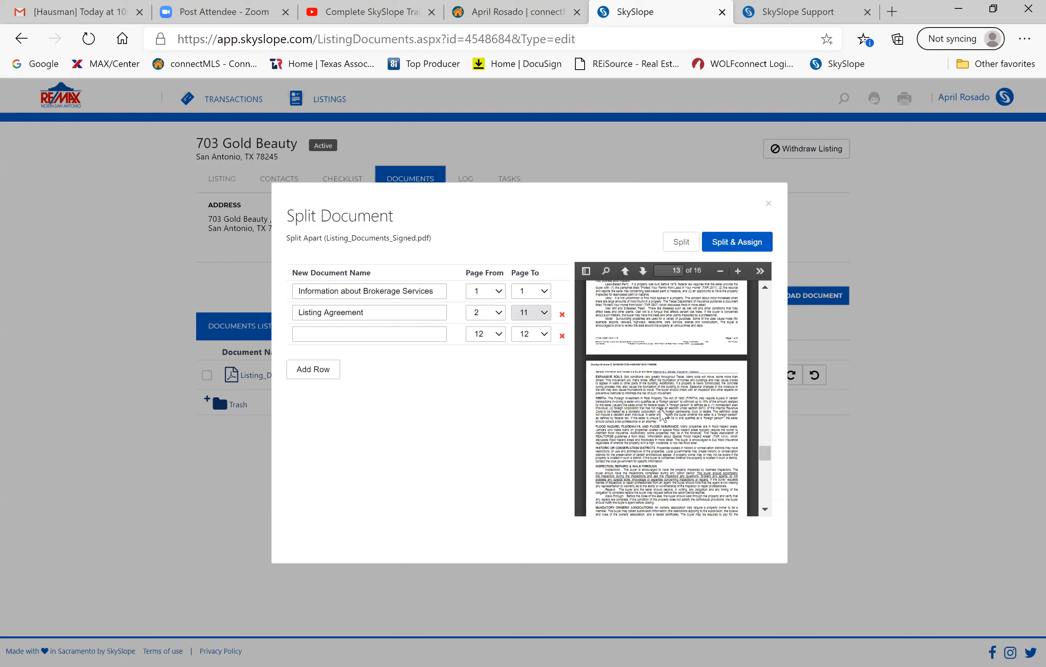
pyautogui.scroll(-4, 663, 414)
pyautogui.scroll(3, 663, 408)
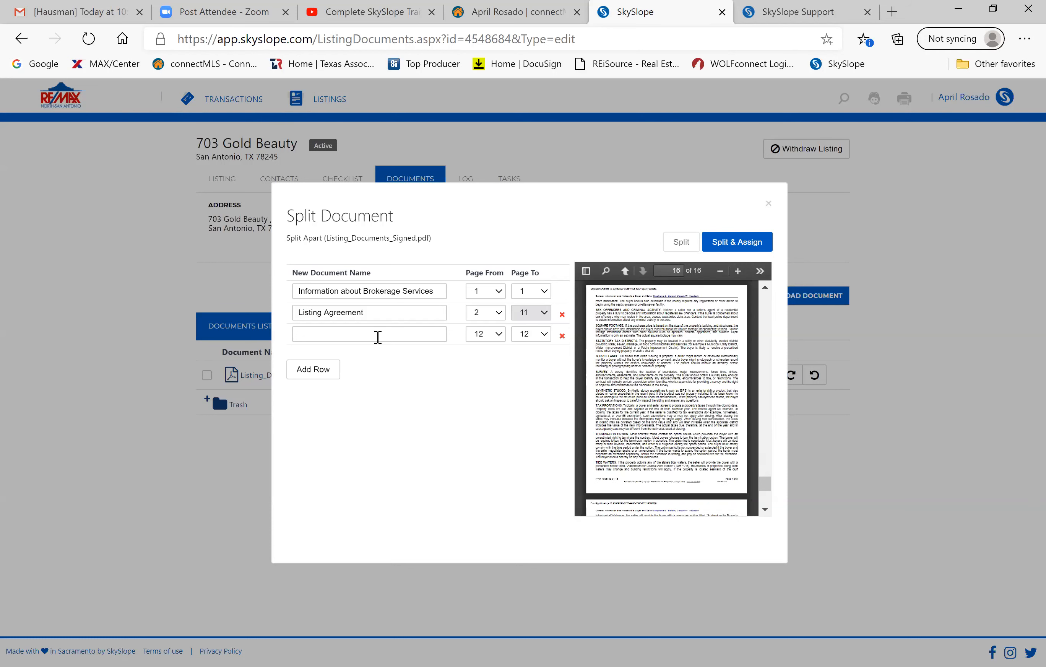
# Name the page-12 part General Info and Notice BUYERS AND SELLERS, then Split & Assign.
pyautogui.click(377, 336)
pyautogui.write('gener')
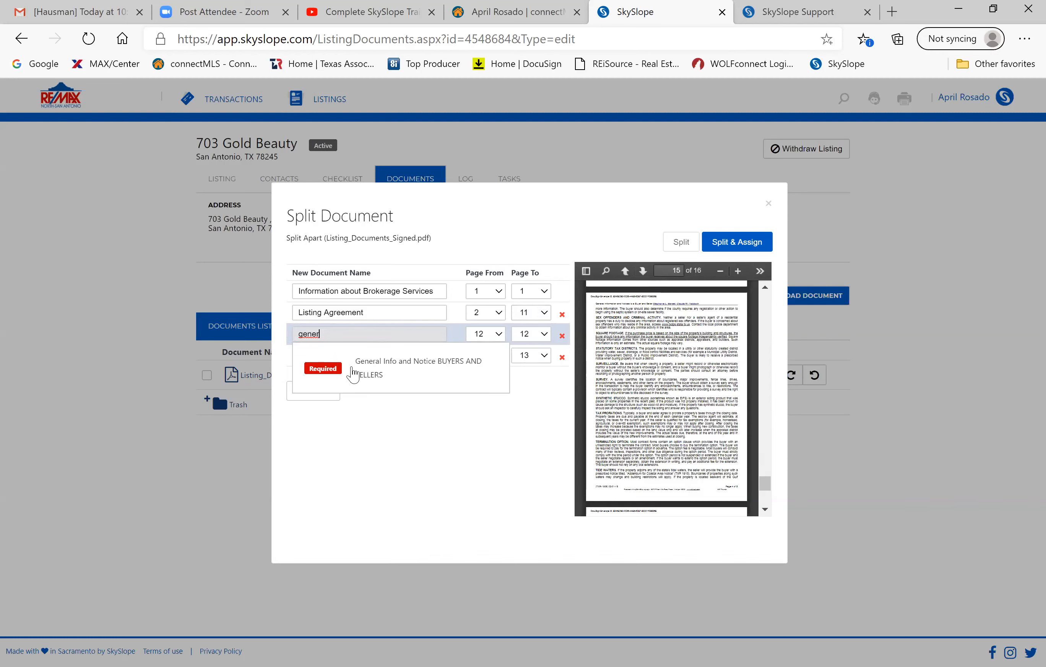
pyautogui.click(355, 374)
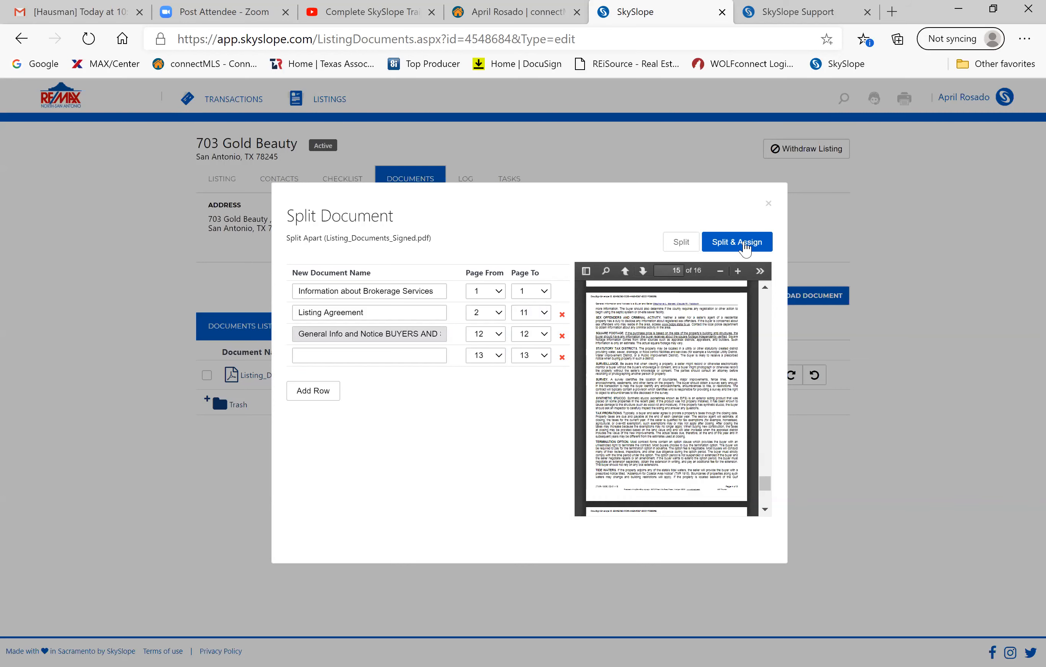
pyautogui.rightClick(744, 242)
pyautogui.click(744, 243)
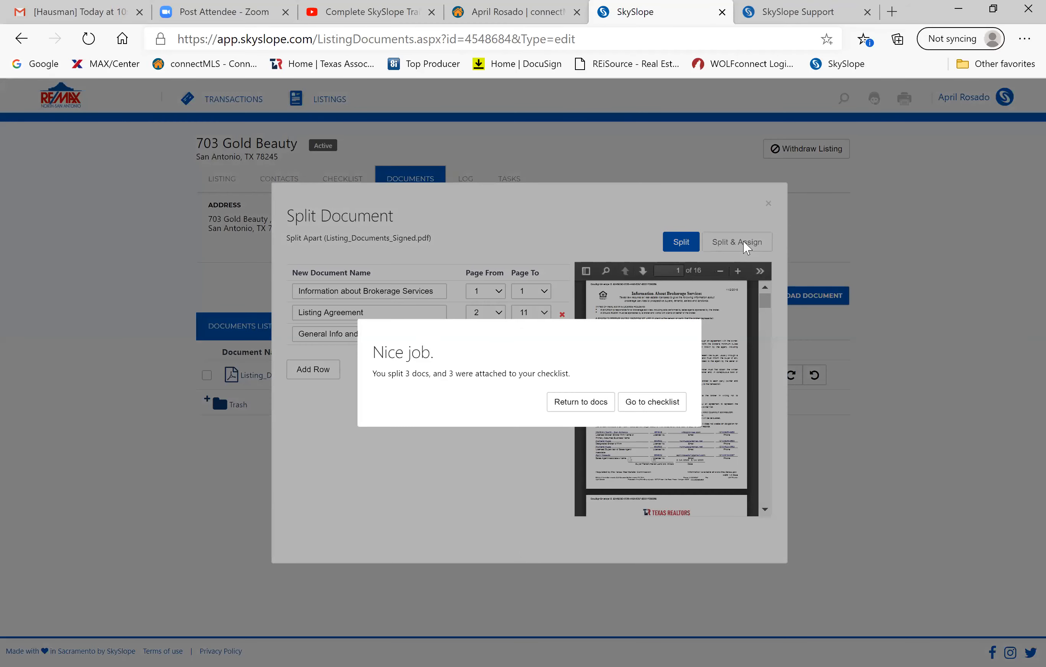
# Check the listing checklist showing Brokerage Services, Listing Agreement and General Info as In Review.
pyautogui.click(649, 408)
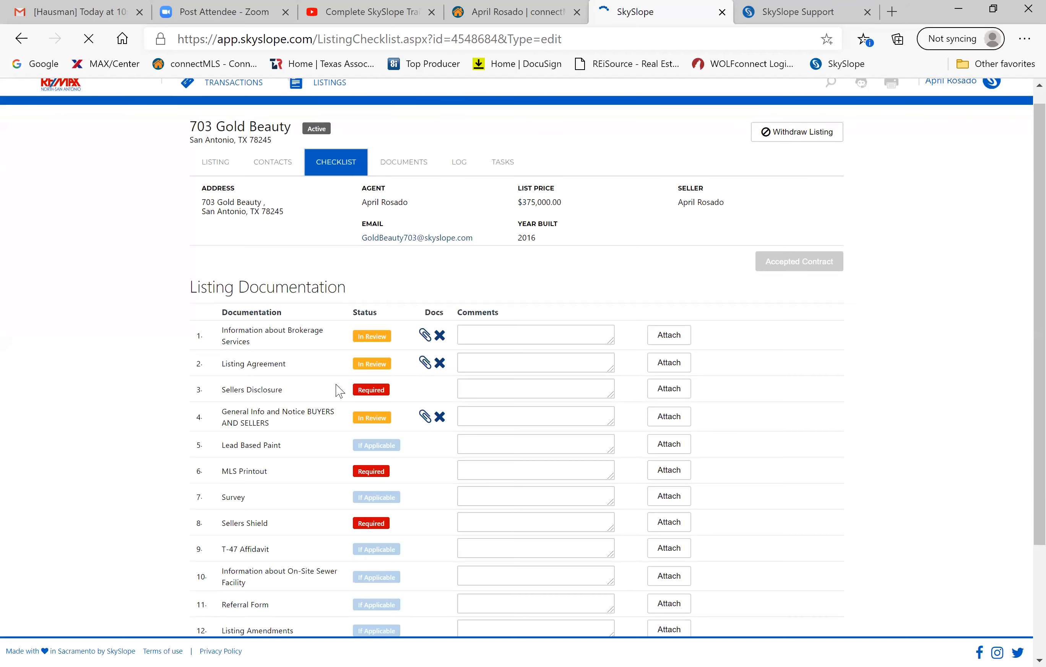
pyautogui.click(403, 169)
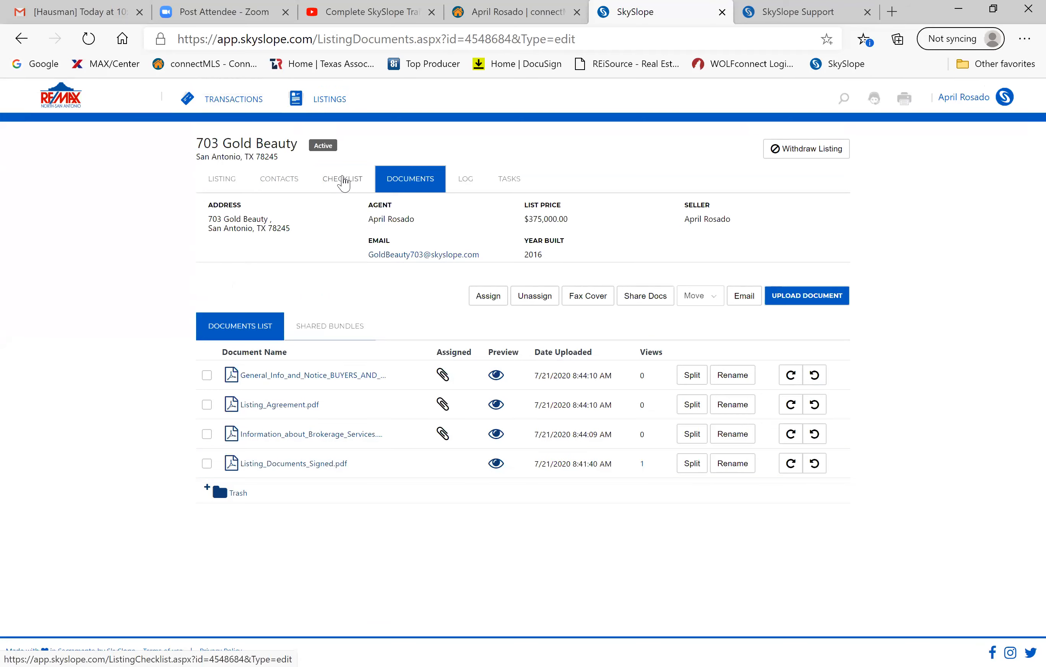
pyautogui.click(343, 180)
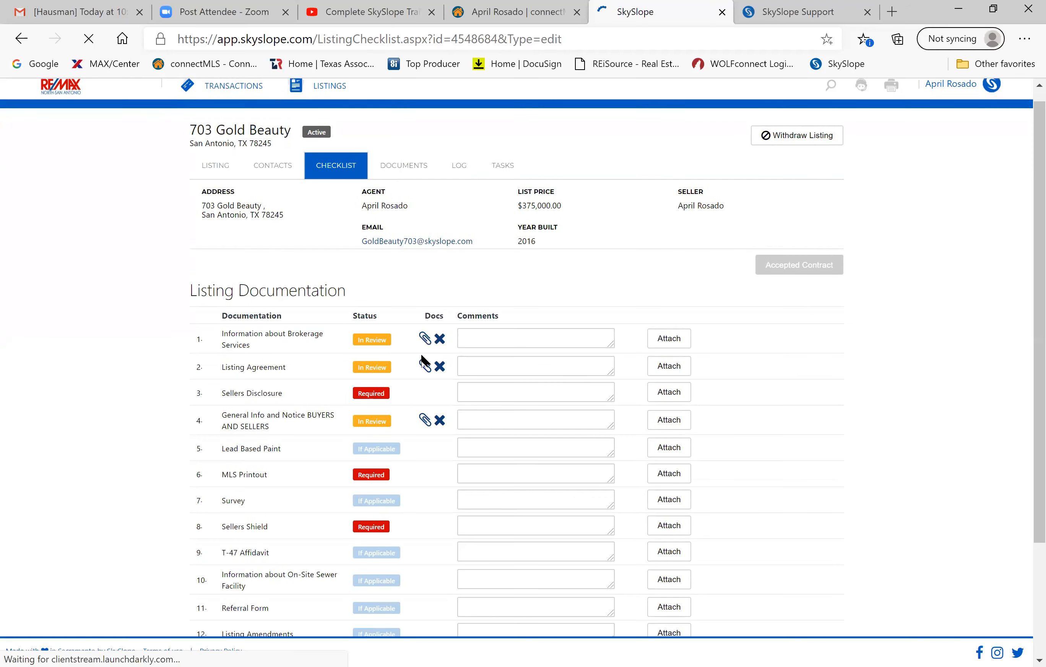
pyautogui.scroll(-2, 349, 513)
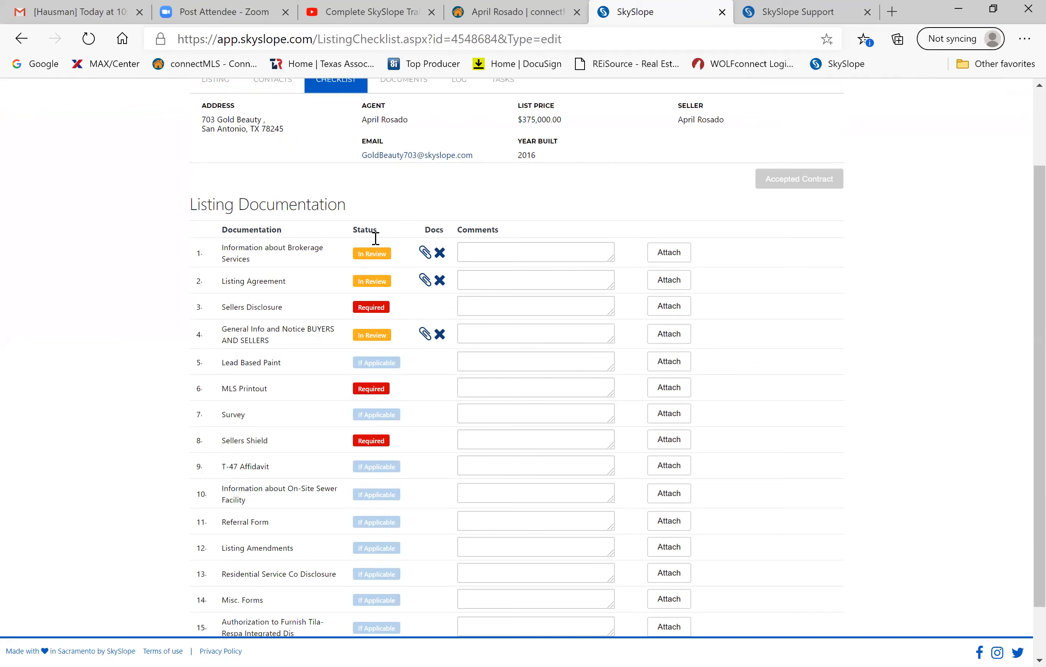
pyautogui.scroll(-1, 373, 254)
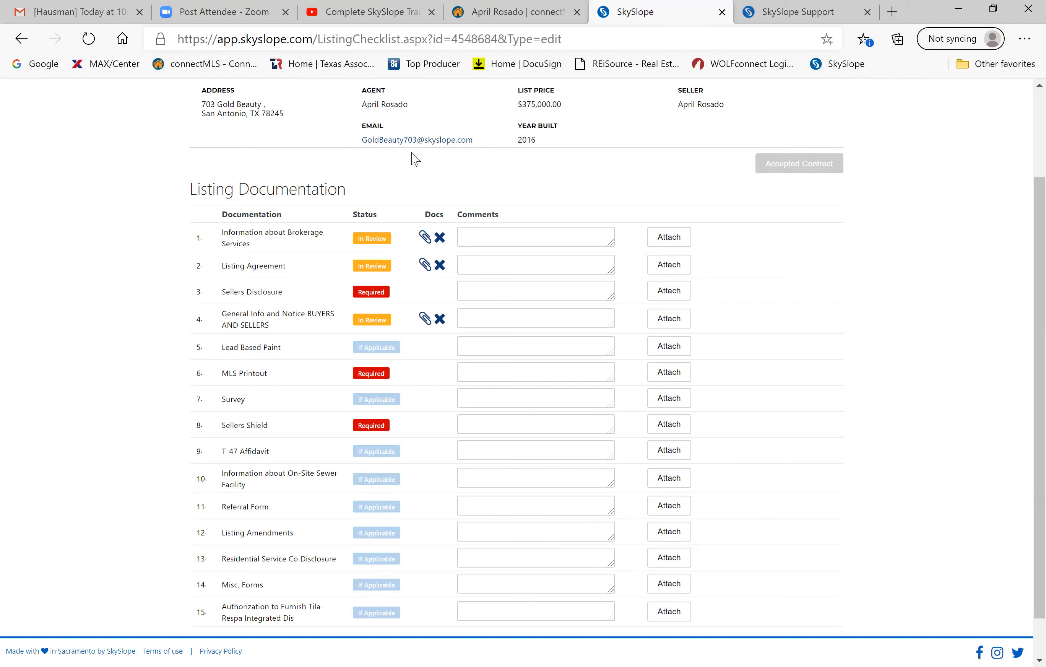
pyautogui.scroll(2, 415, 158)
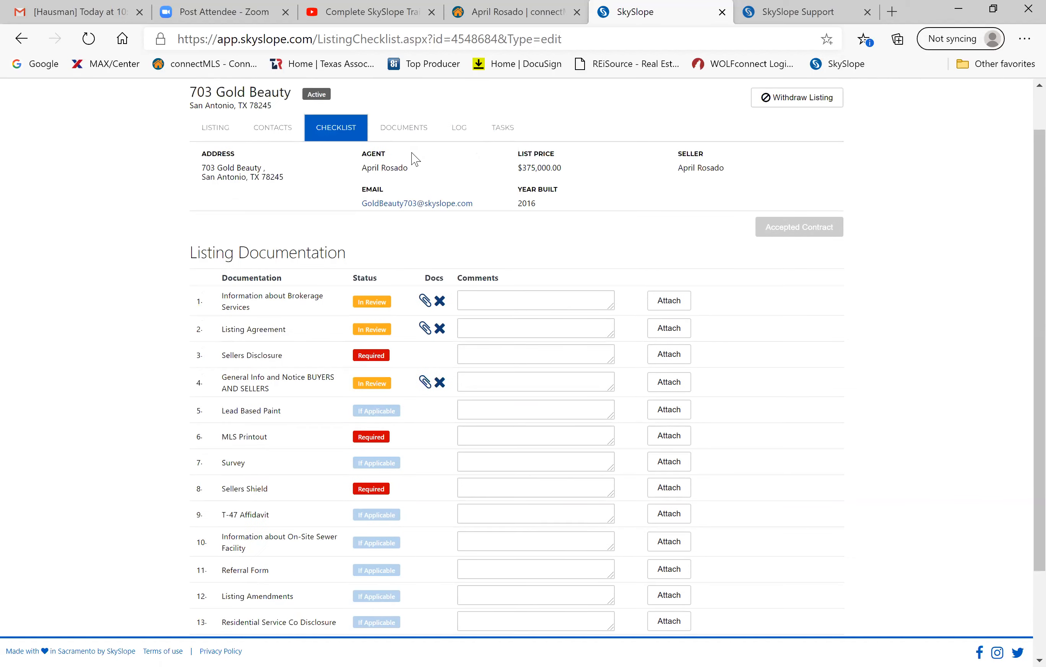
# Bring up the Upload Documents page for the Sellers Disclosure checklist item.
pyautogui.click(411, 132)
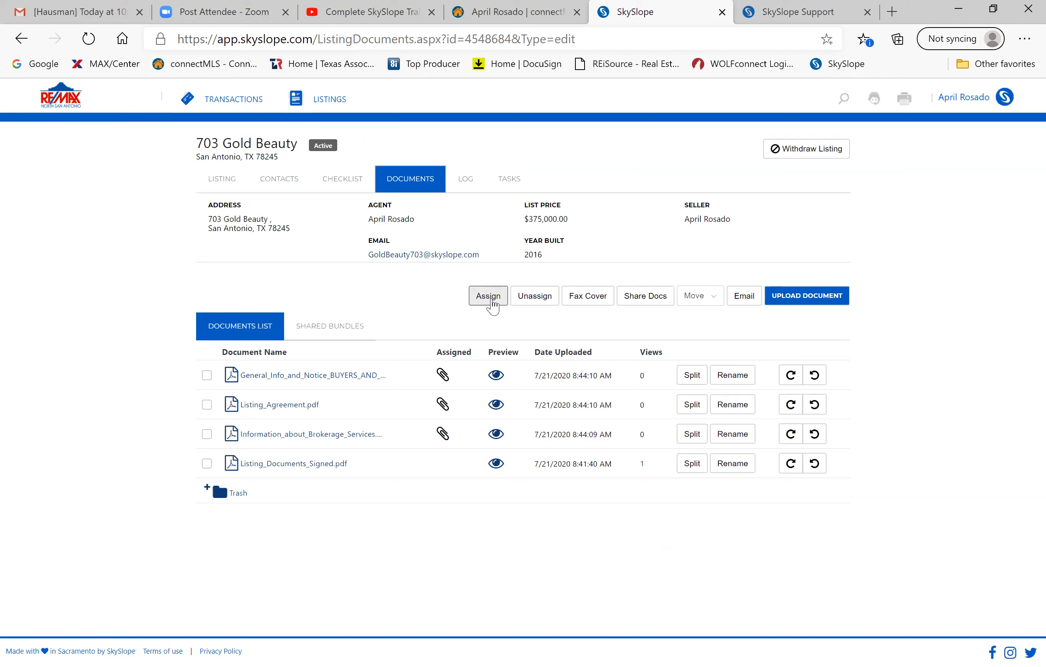
pyautogui.click(491, 300)
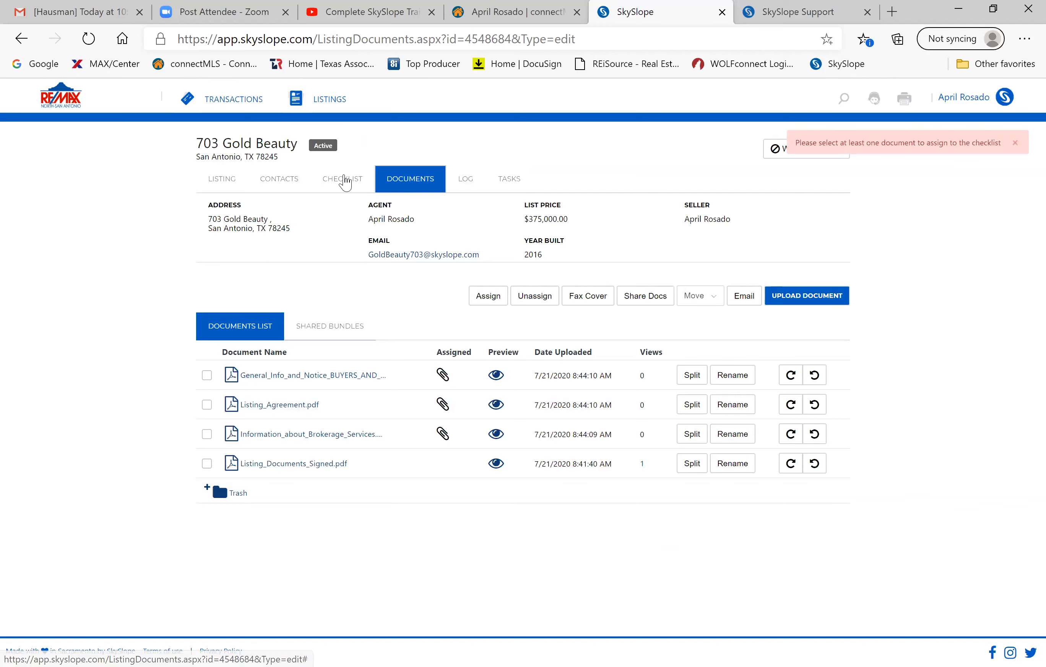
pyautogui.click(347, 181)
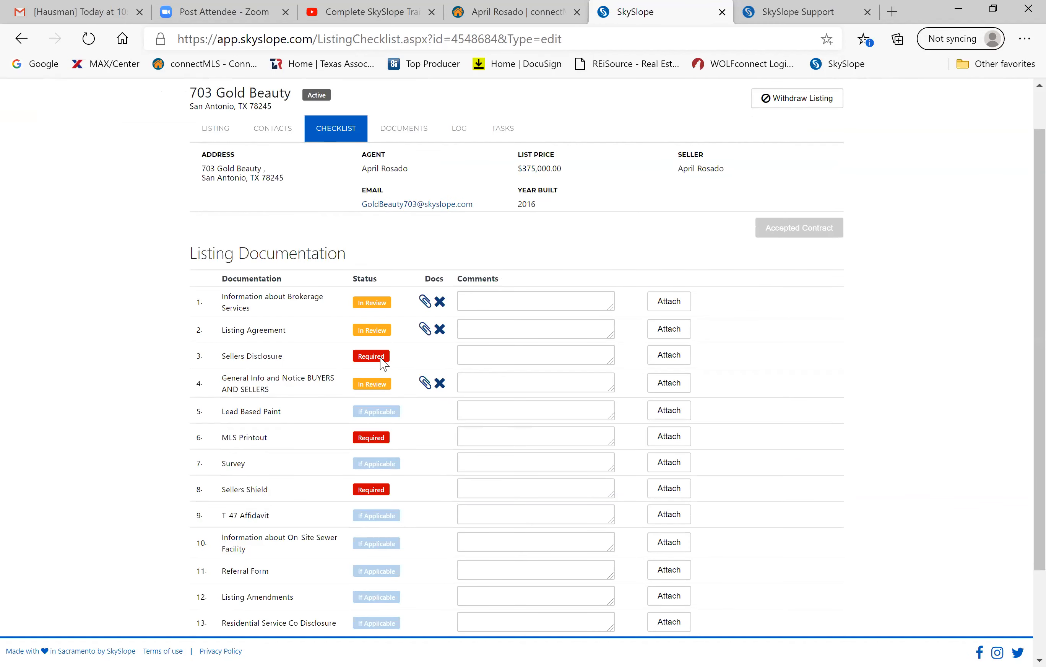
pyautogui.click(666, 363)
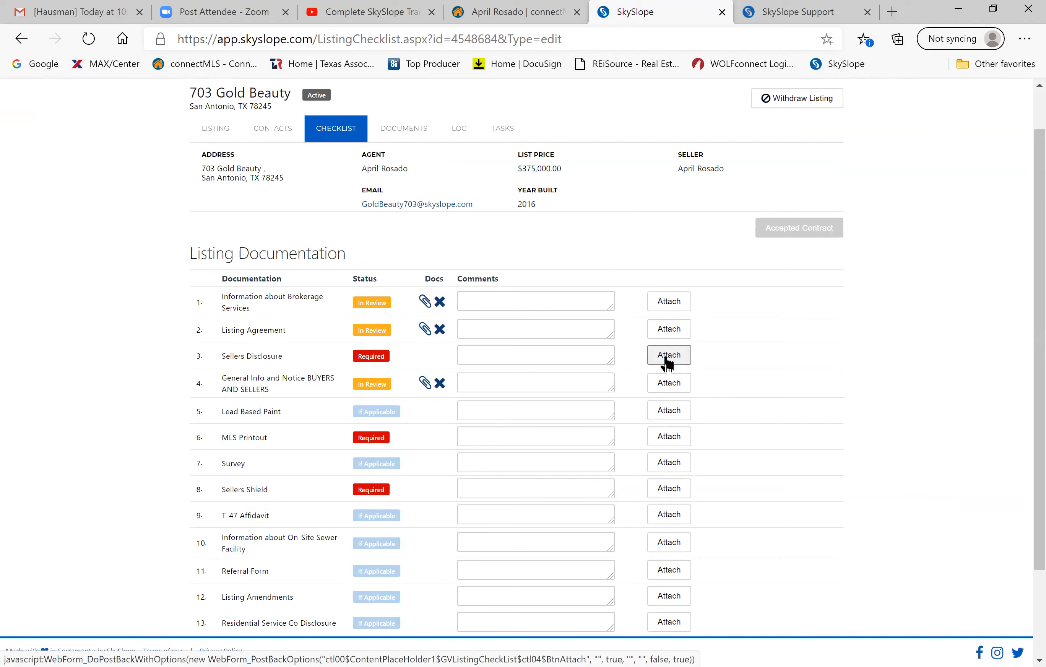
pyautogui.click(667, 360)
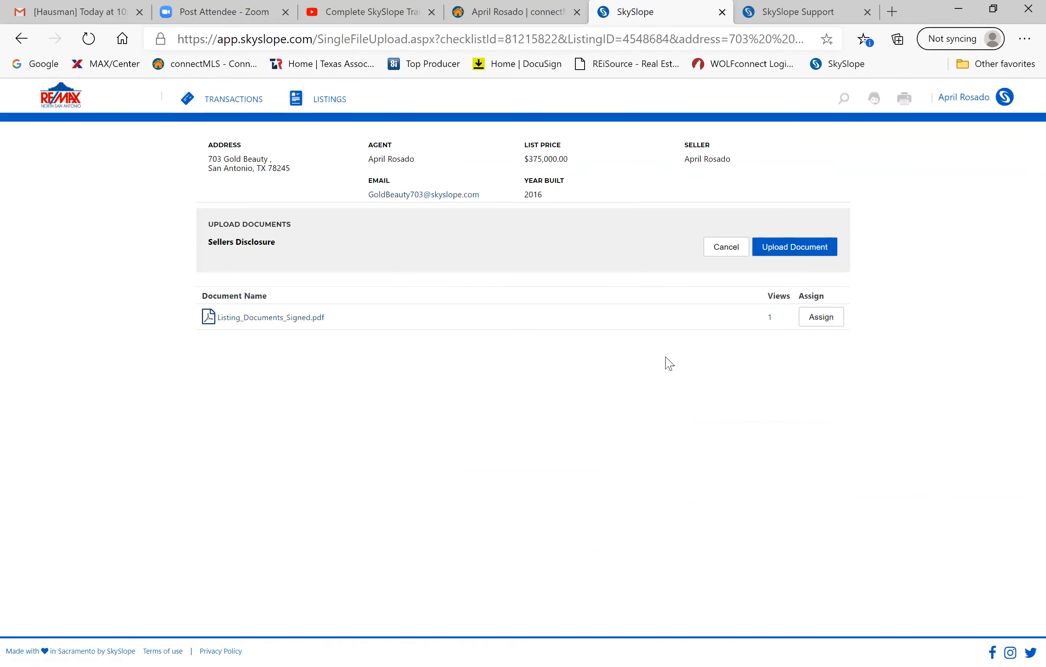
pyautogui.click(783, 242)
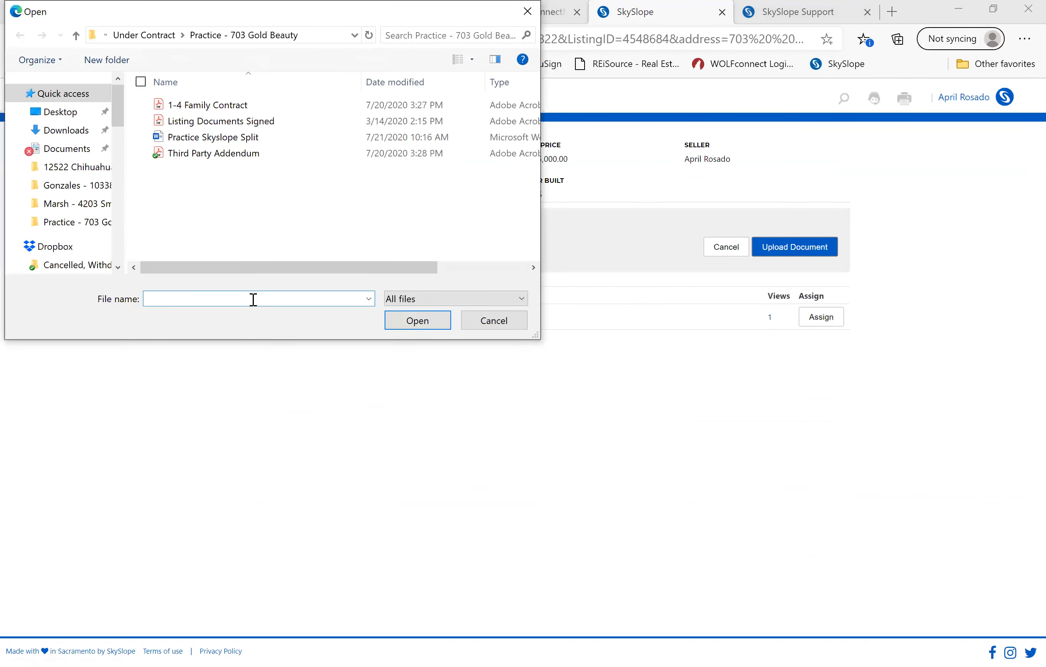
pyautogui.scroll(-10, 76, 226)
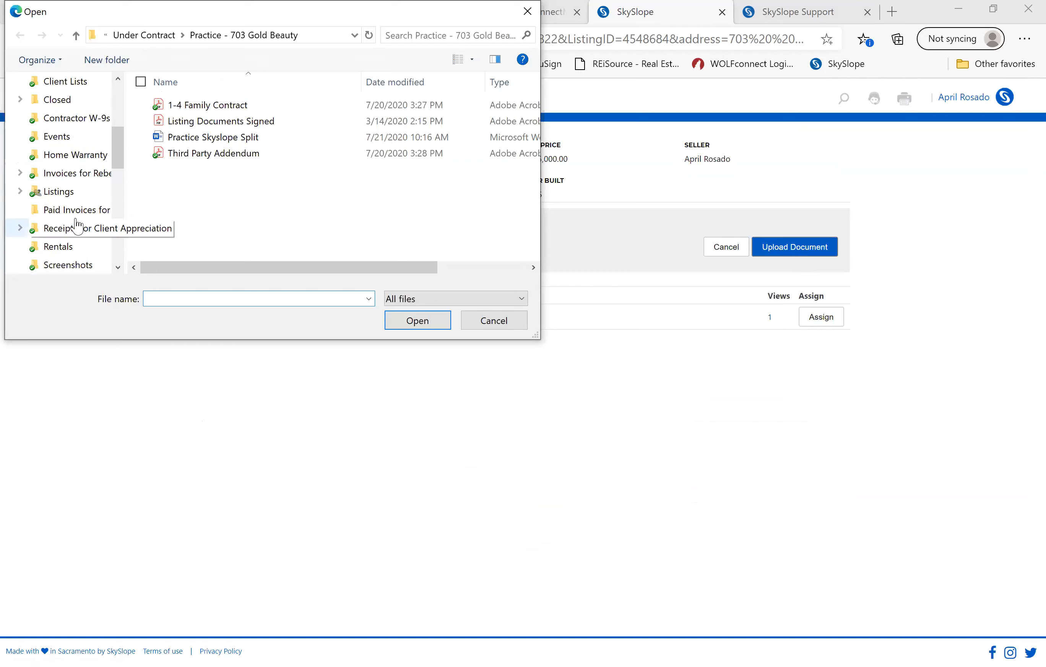
pyautogui.click(77, 227)
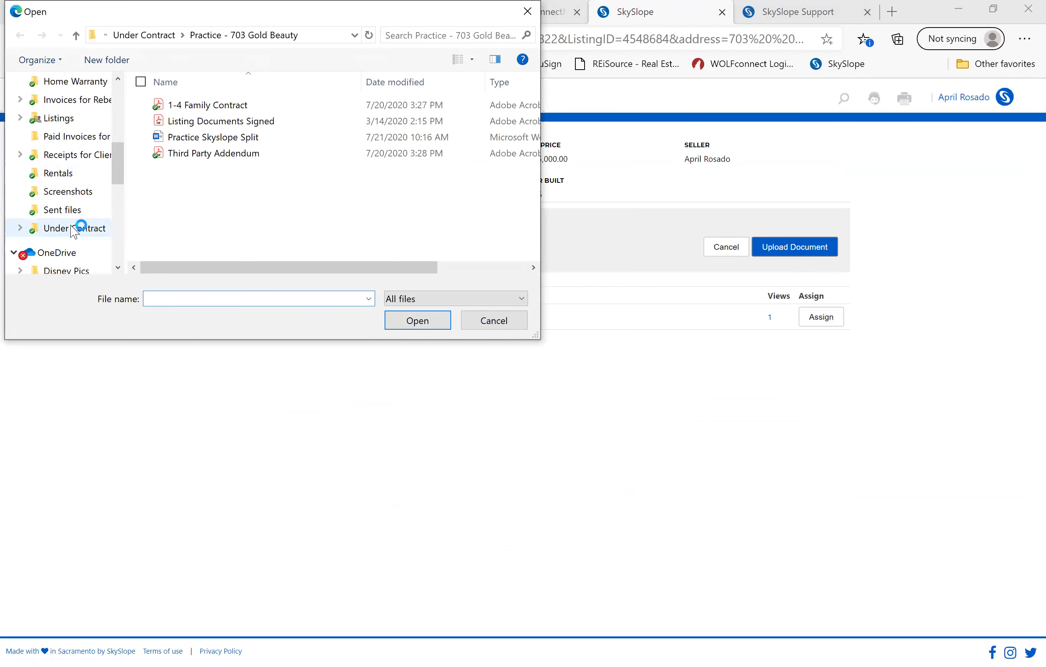
pyautogui.scroll(1, 73, 233)
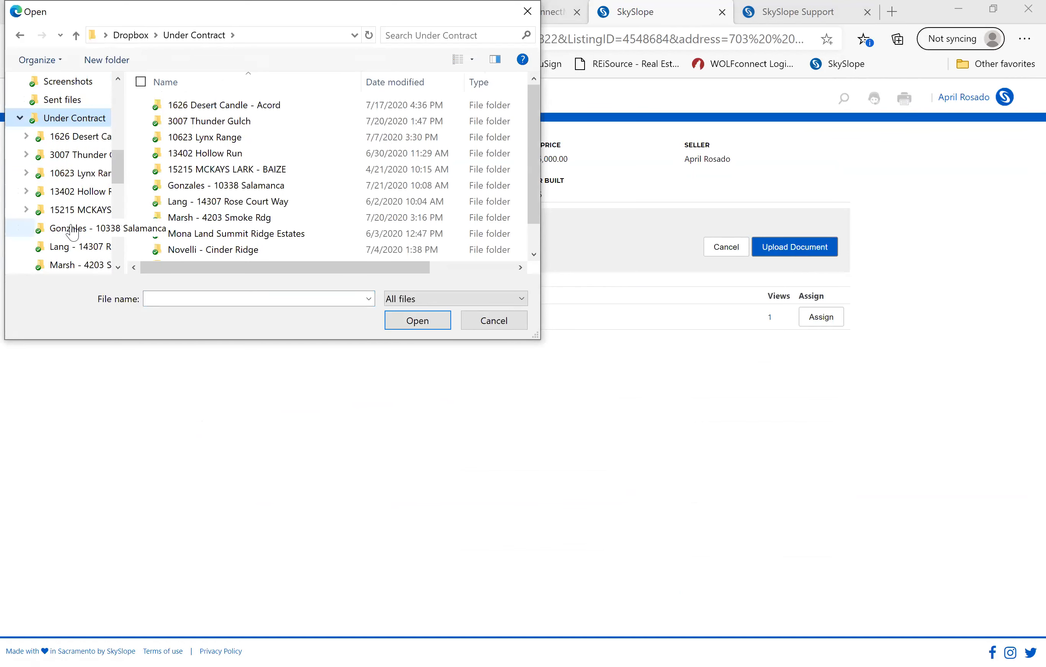
pyautogui.scroll(2, 73, 233)
pyautogui.click(61, 101)
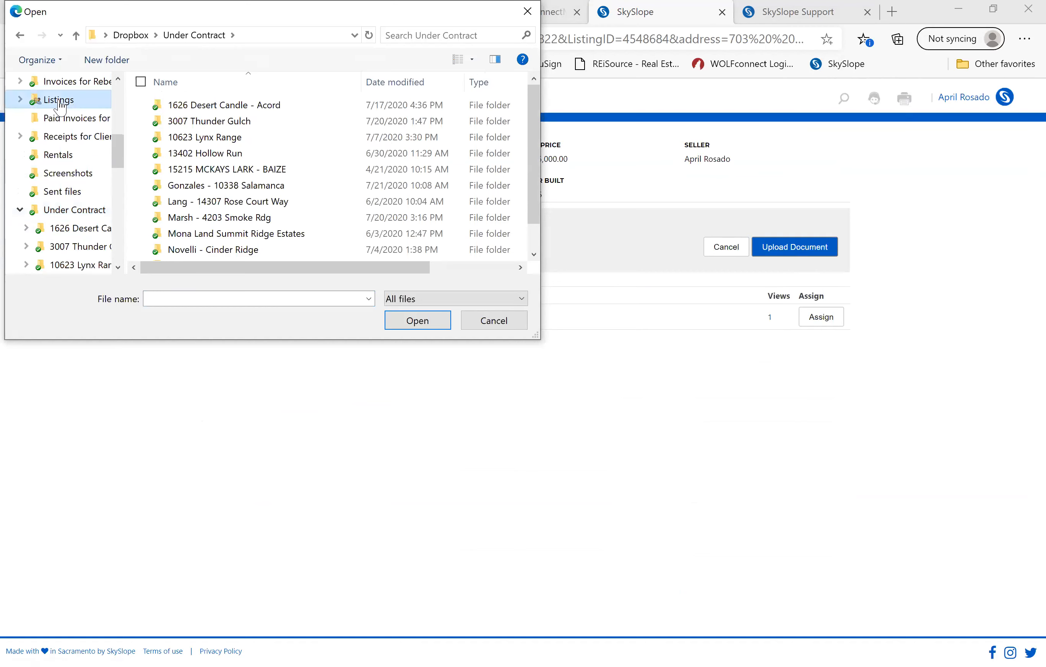
pyautogui.doubleClick(203, 121)
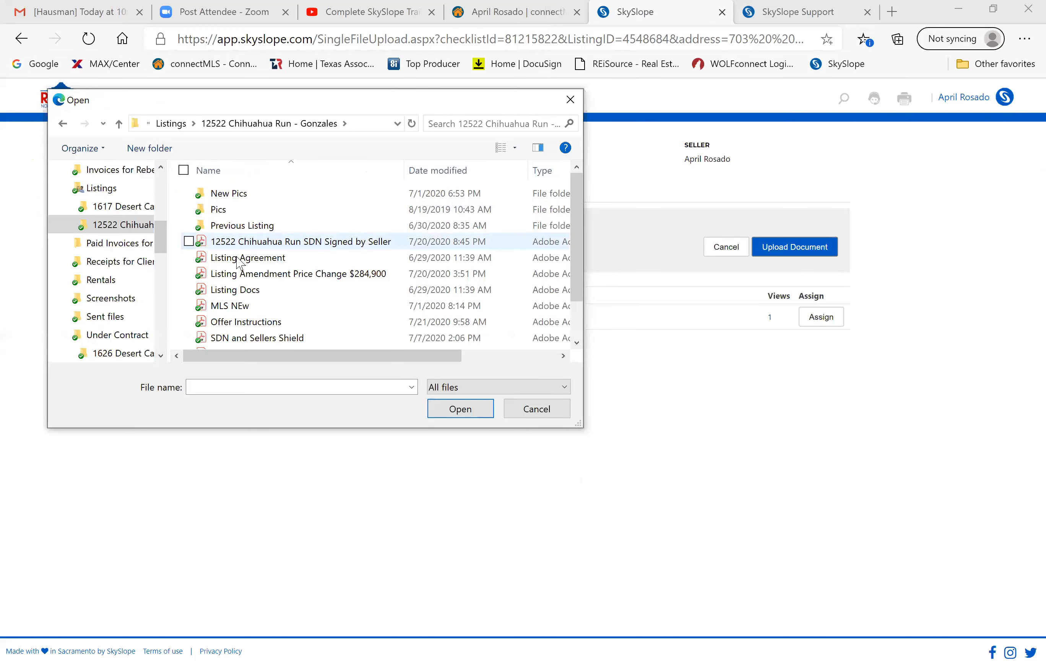
pyautogui.scroll(-1, 240, 262)
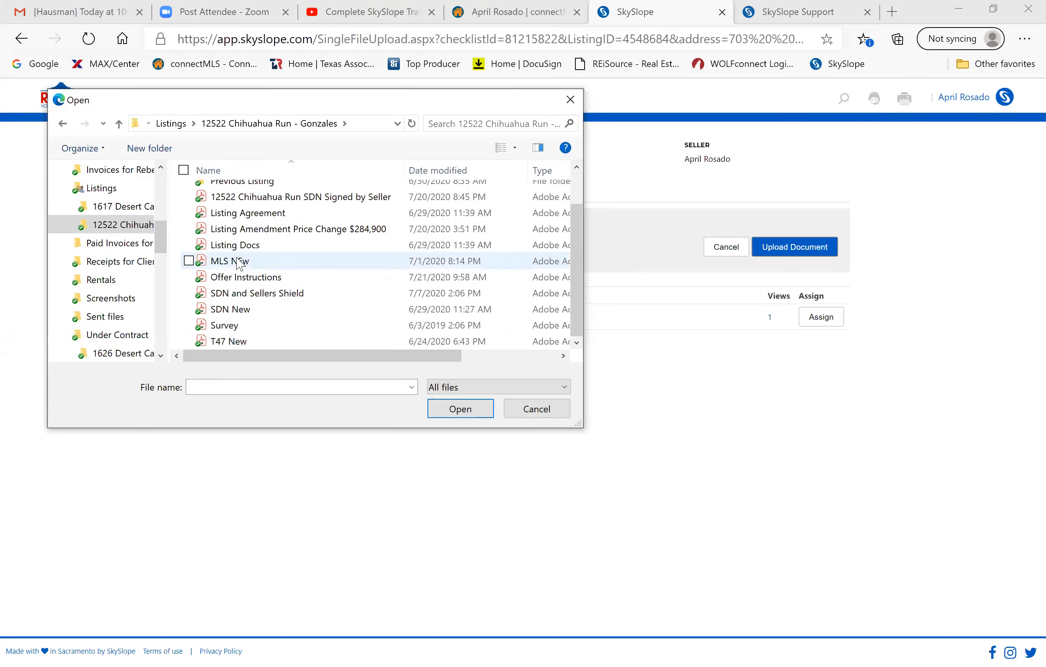
pyautogui.click(250, 310)
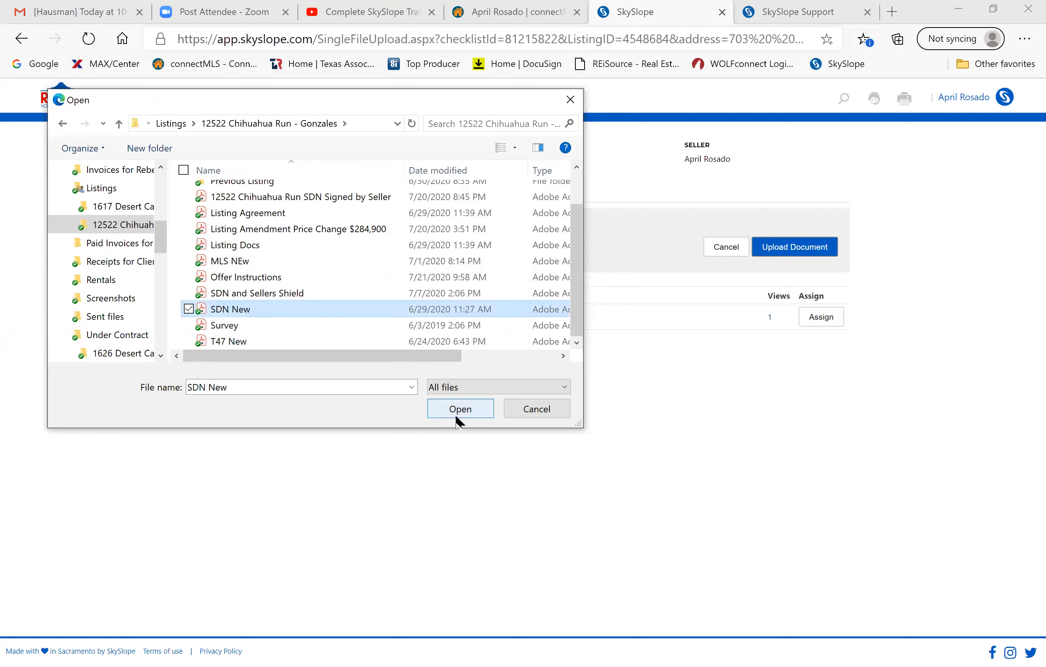
pyautogui.click(470, 409)
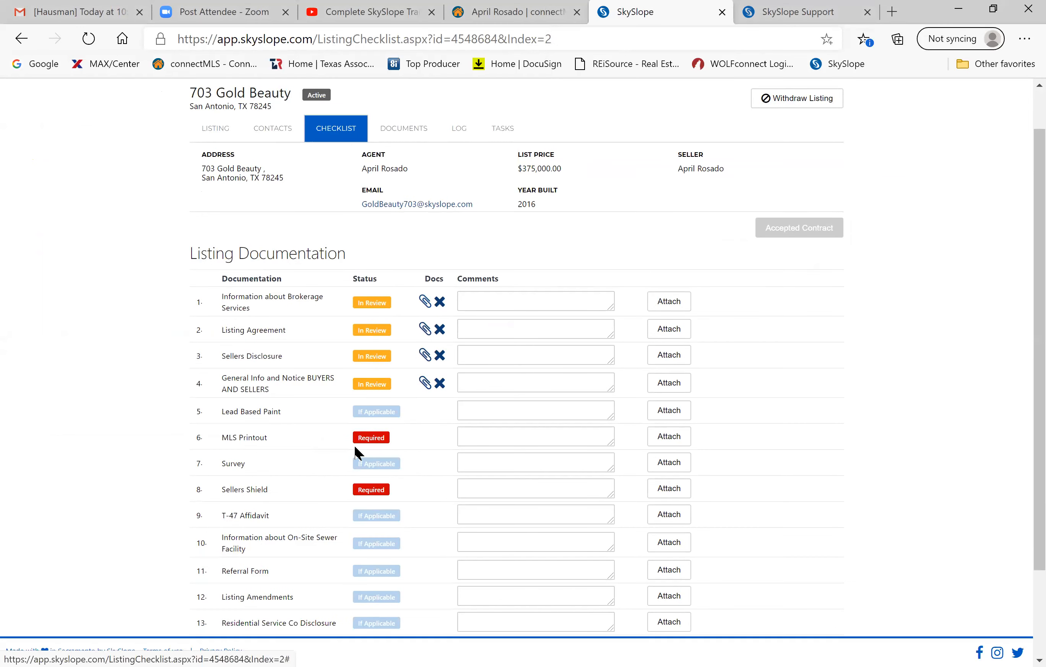
# Scroll the Listing Documentation checklist to confirm MLS Printout and Sellers Shield are still Required.
pyautogui.scroll(-2, 355, 446)
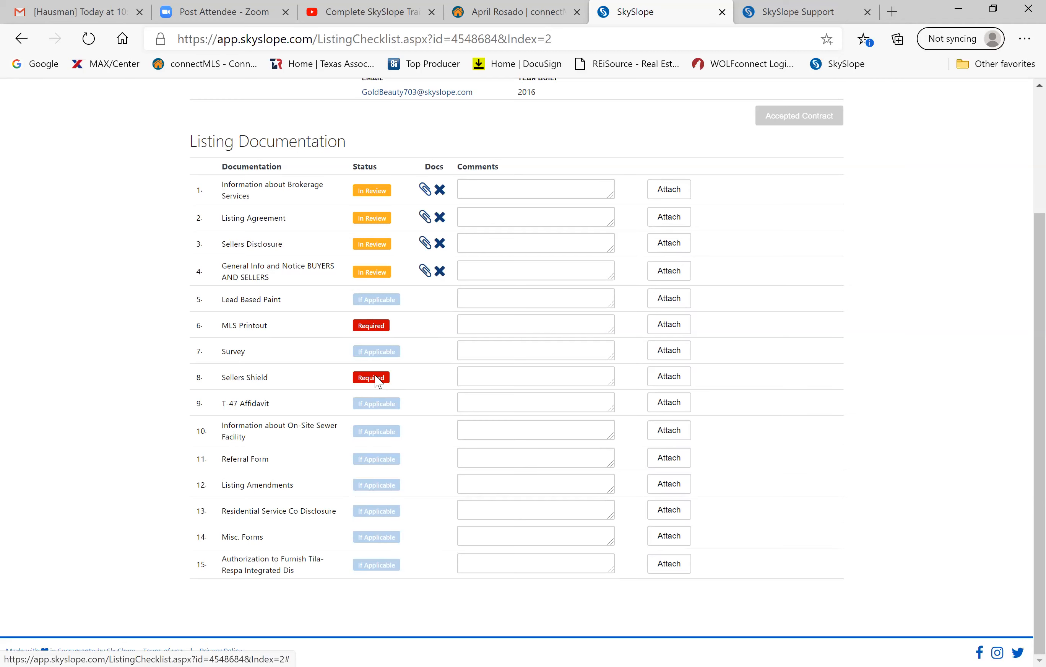
pyautogui.scroll(-2, 377, 381)
pyautogui.scroll(5, 377, 381)
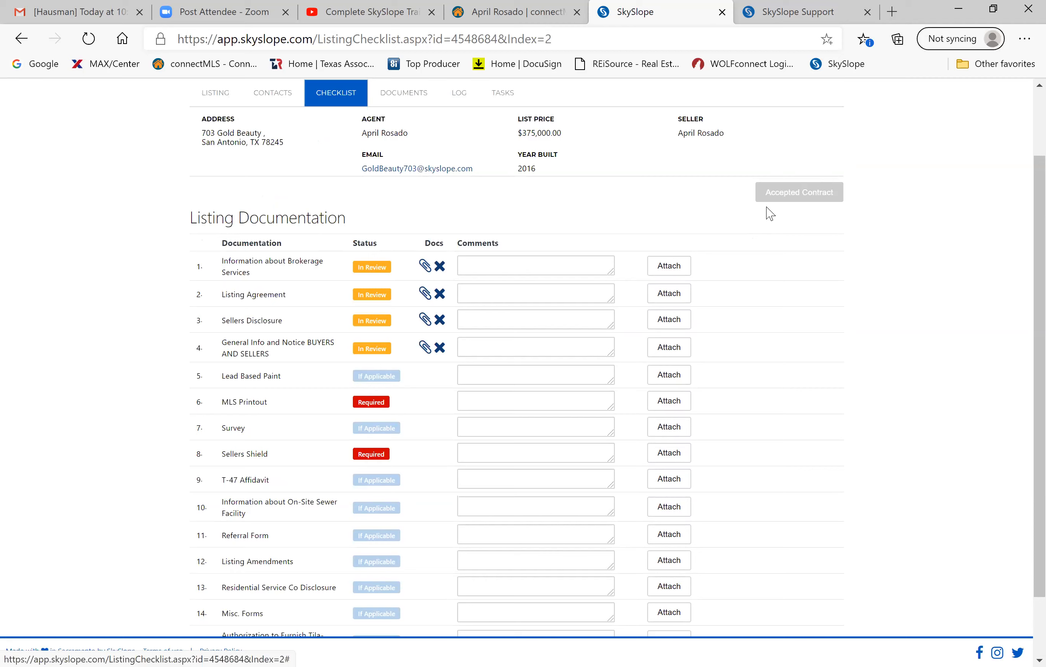
pyautogui.moveTo(790, 186)
pyautogui.scroll(3, 785, 196)
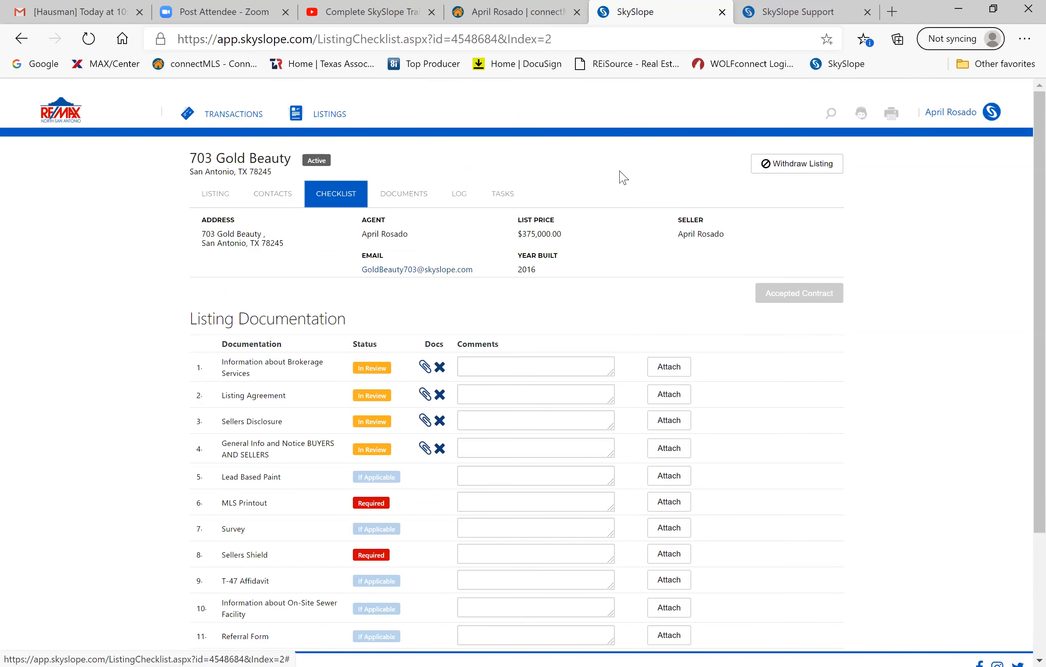
pyautogui.scroll(-1, 622, 178)
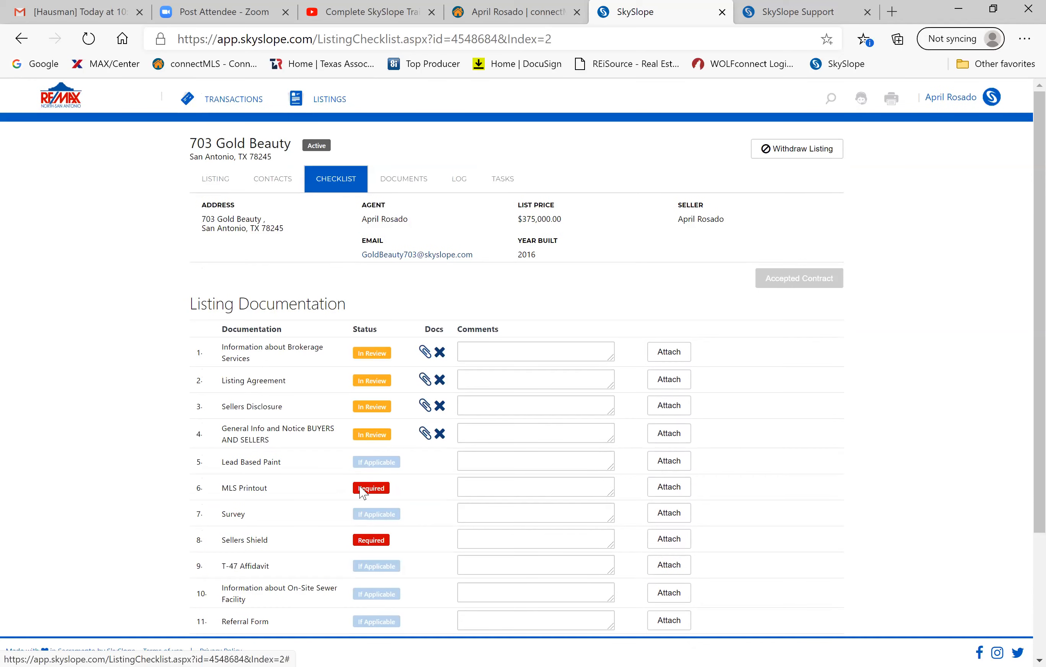
pyautogui.scroll(-3, 363, 493)
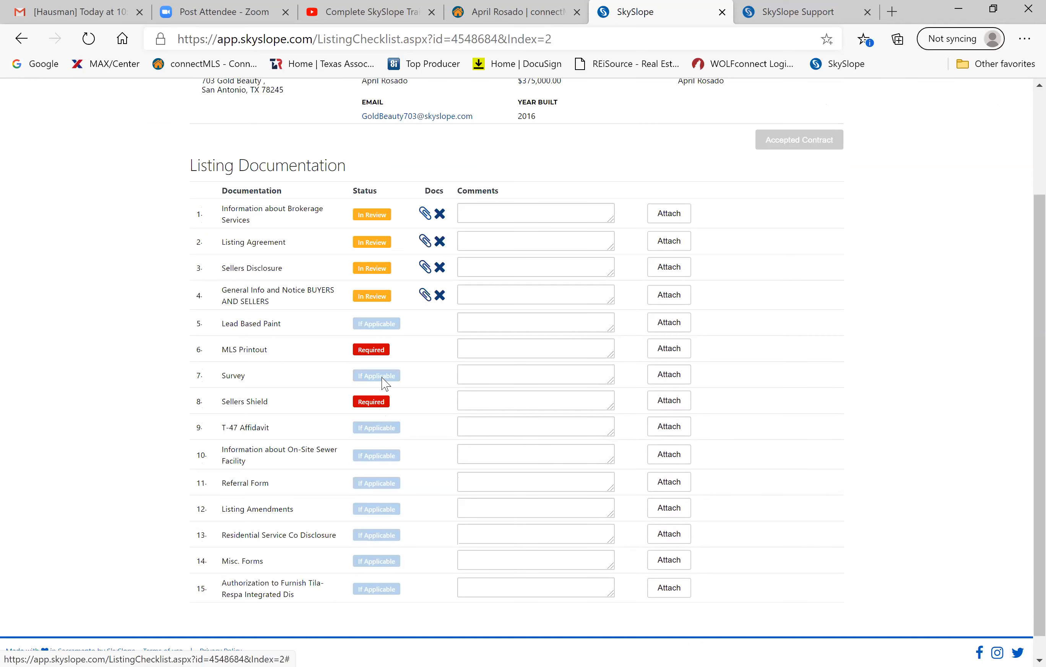
pyautogui.click(671, 356)
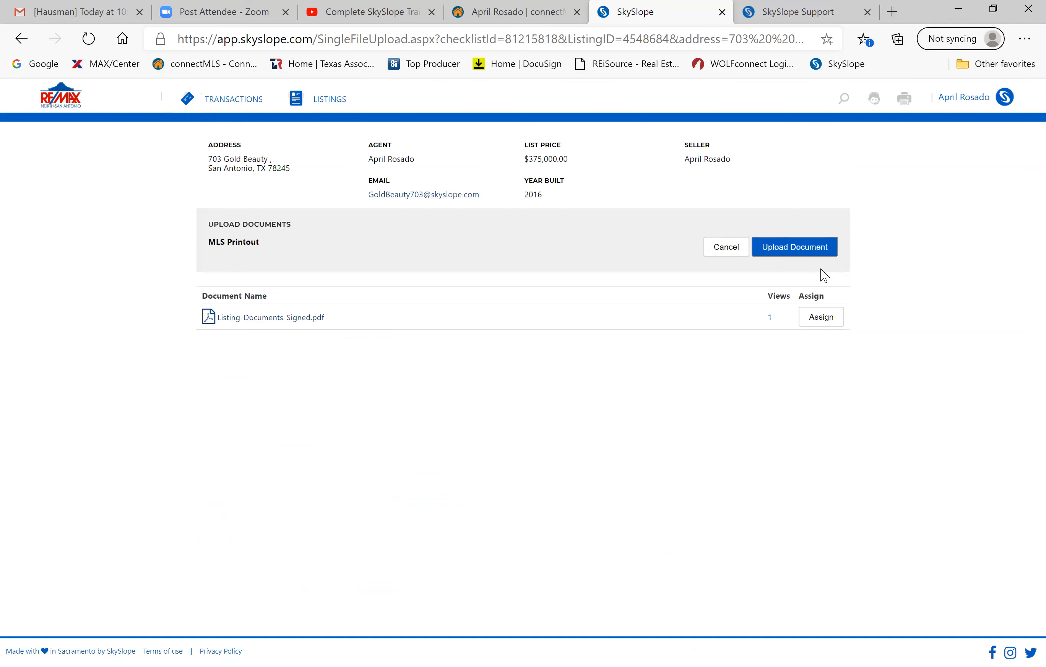
pyautogui.click(803, 247)
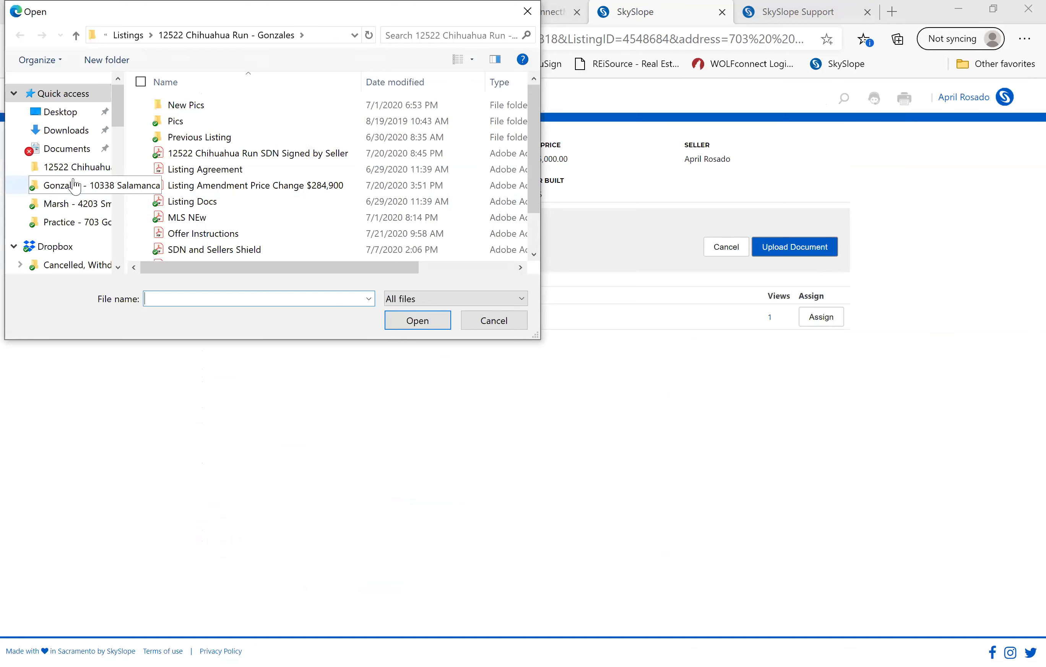
pyautogui.scroll(-2, 77, 172)
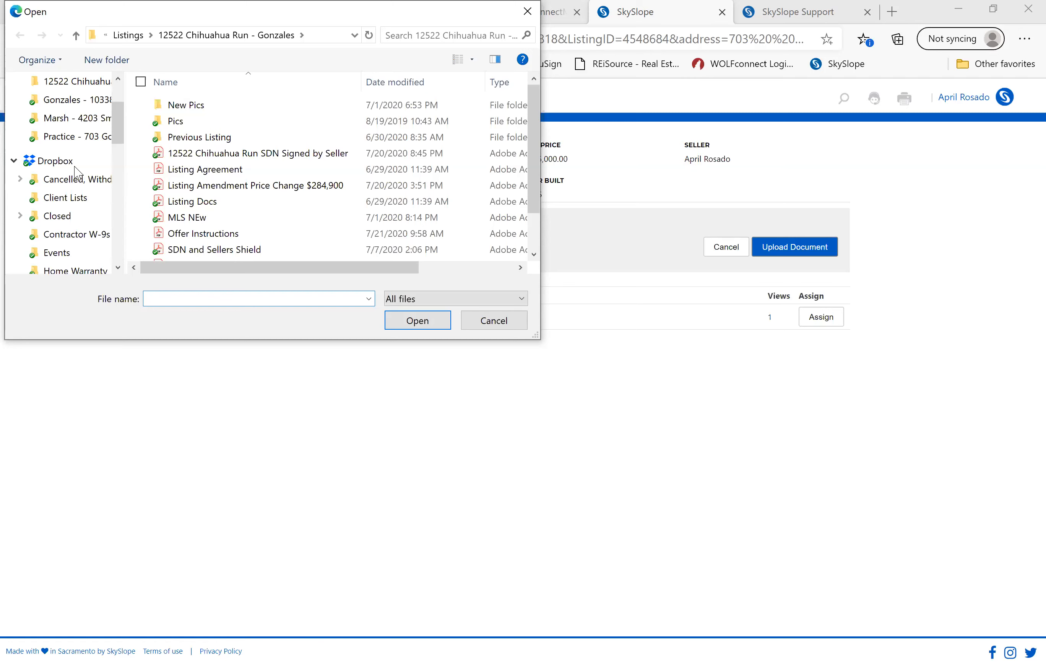
pyautogui.scroll(-3, 74, 185)
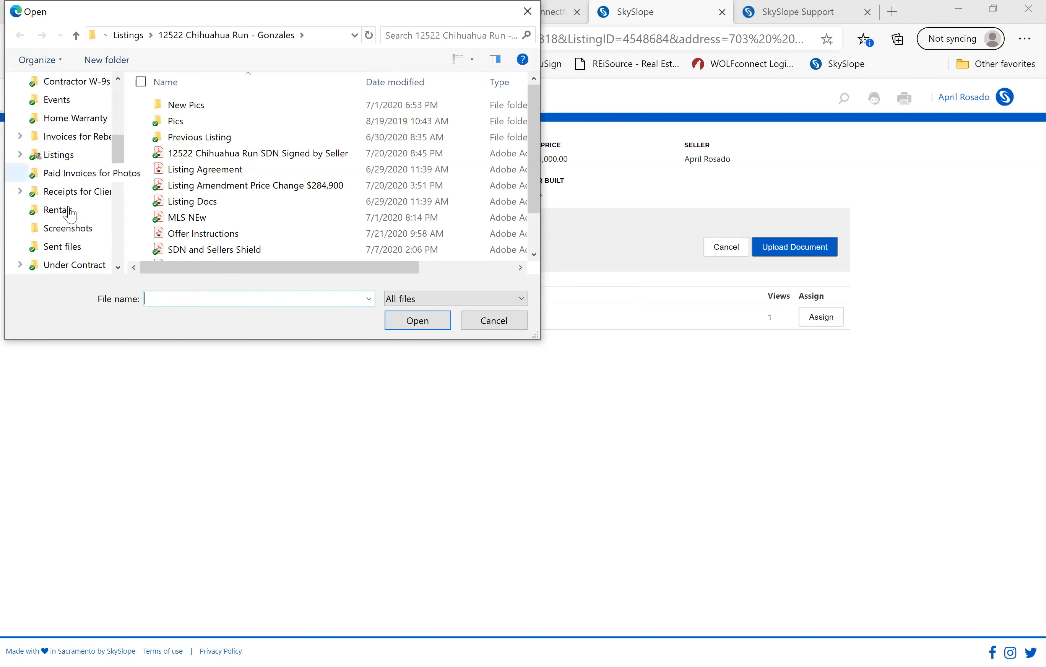
pyautogui.click(61, 267)
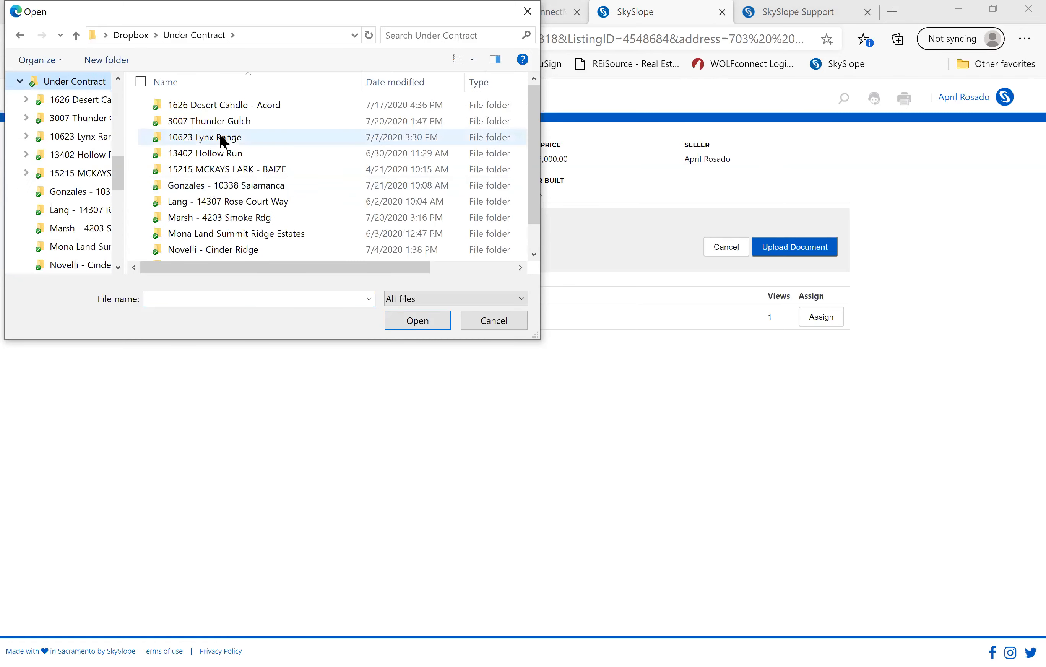
pyautogui.doubleClick(216, 121)
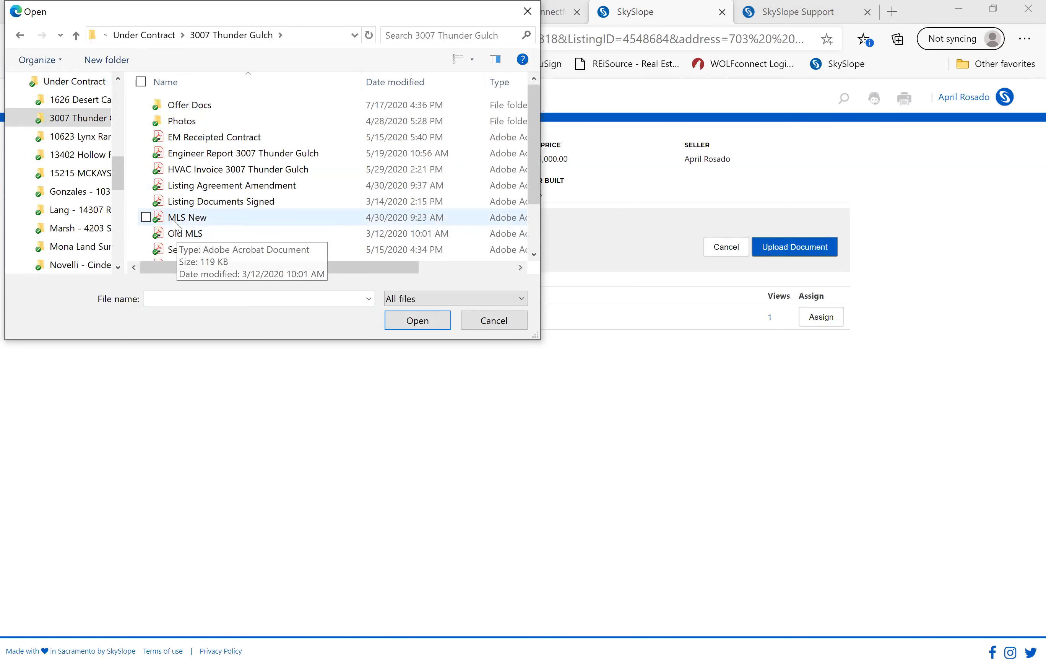
pyautogui.click(176, 221)
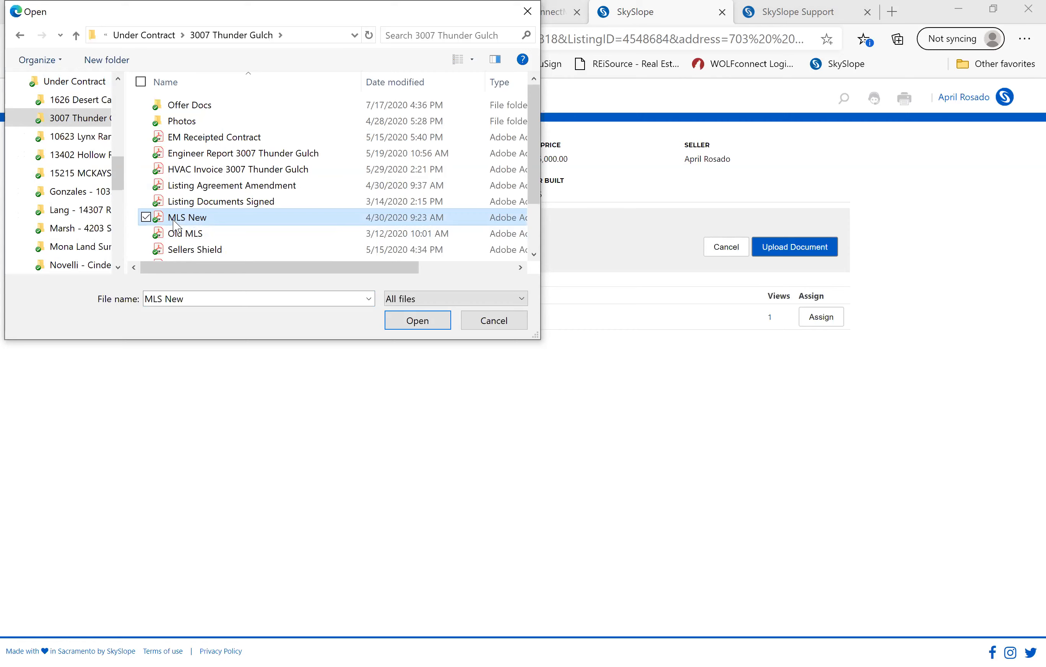
pyautogui.doubleClick(175, 221)
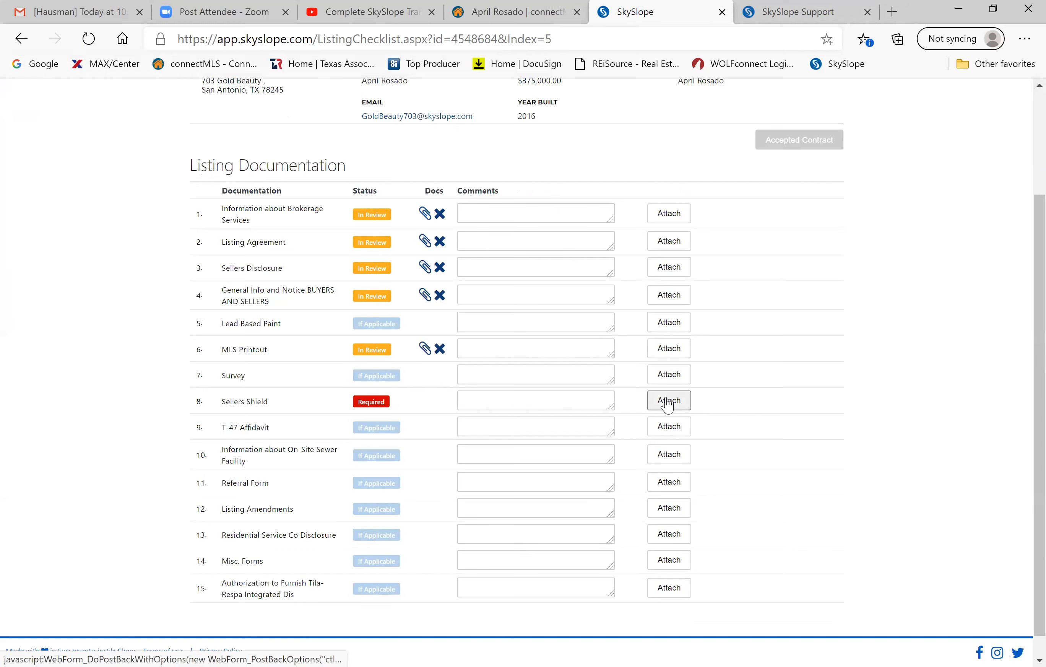
# Attach the Sellers Shield PDF from the 3007 Thunder Gulch folder to checklist row 8.
pyautogui.click(669, 402)
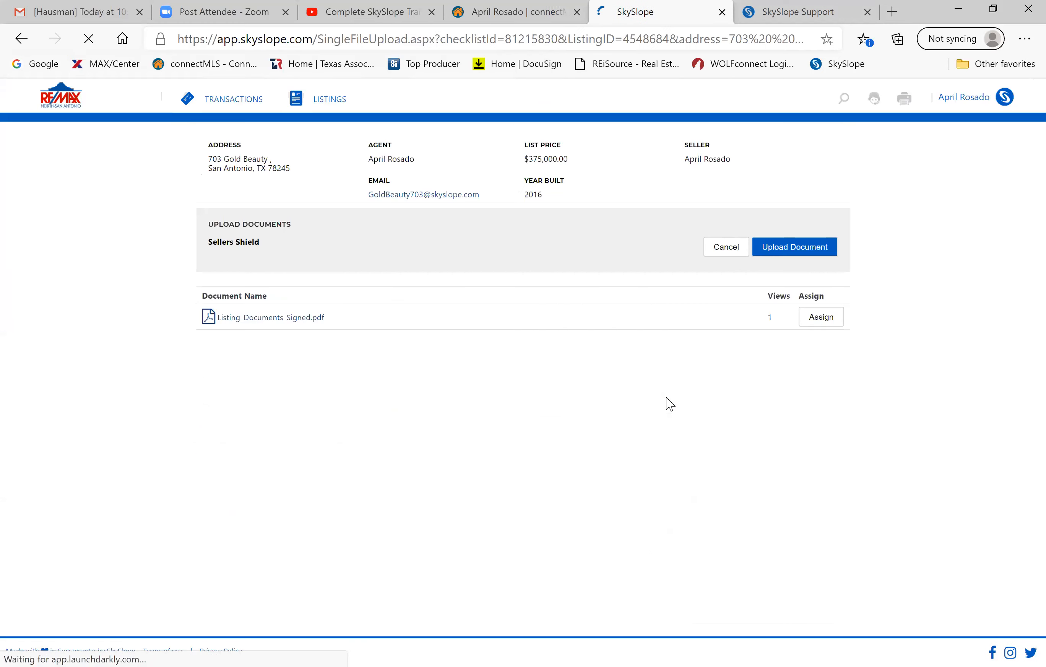
pyautogui.click(797, 246)
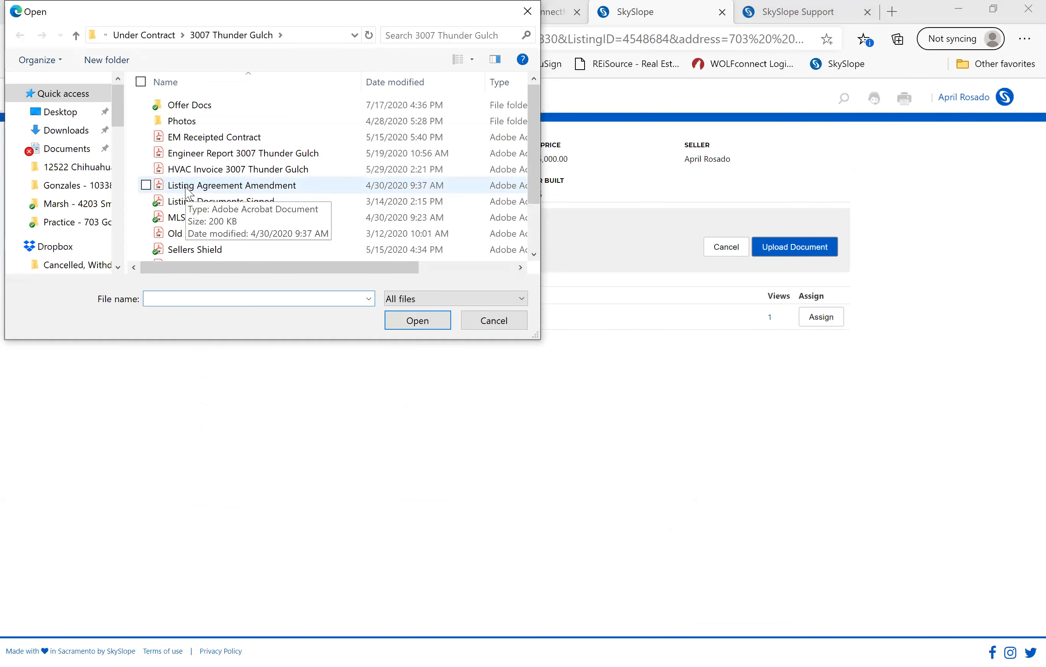
pyautogui.scroll(-2, 189, 194)
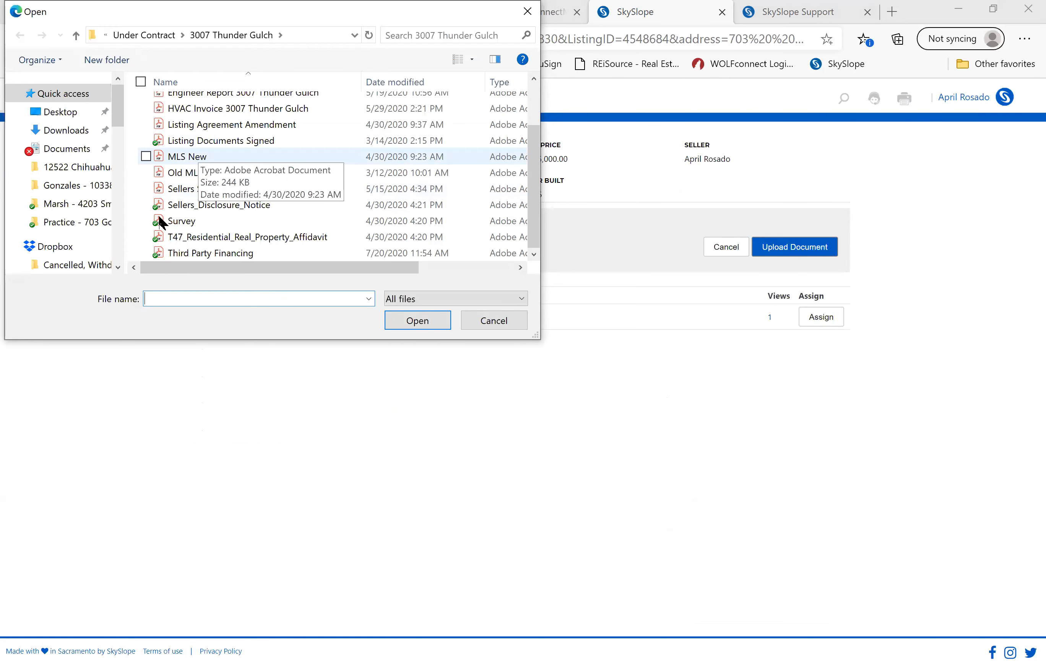
pyautogui.click(174, 192)
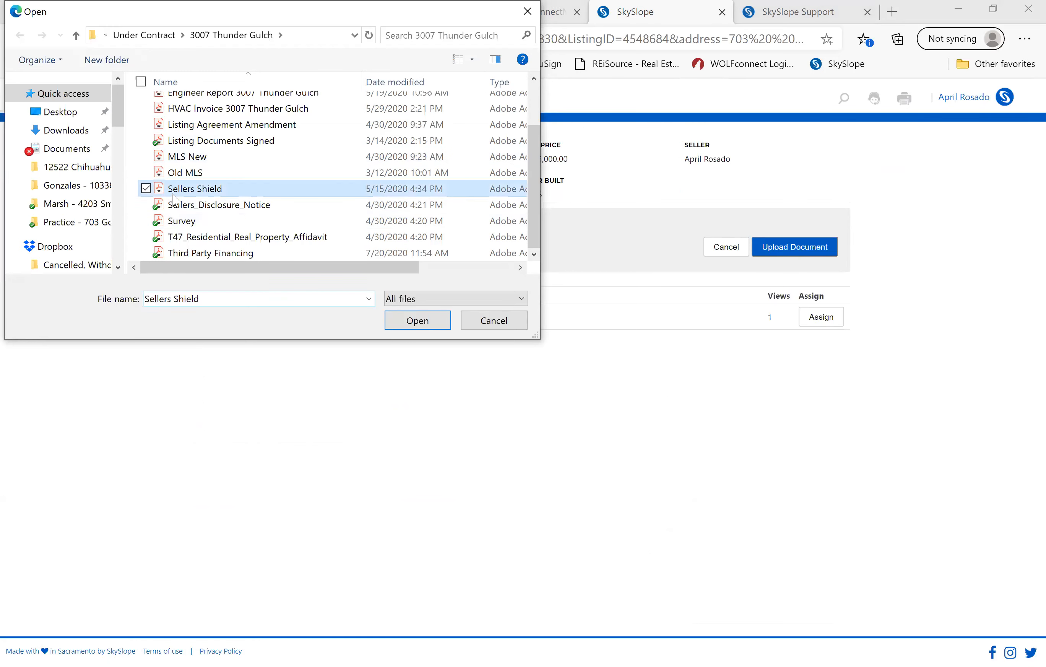
pyautogui.click(417, 321)
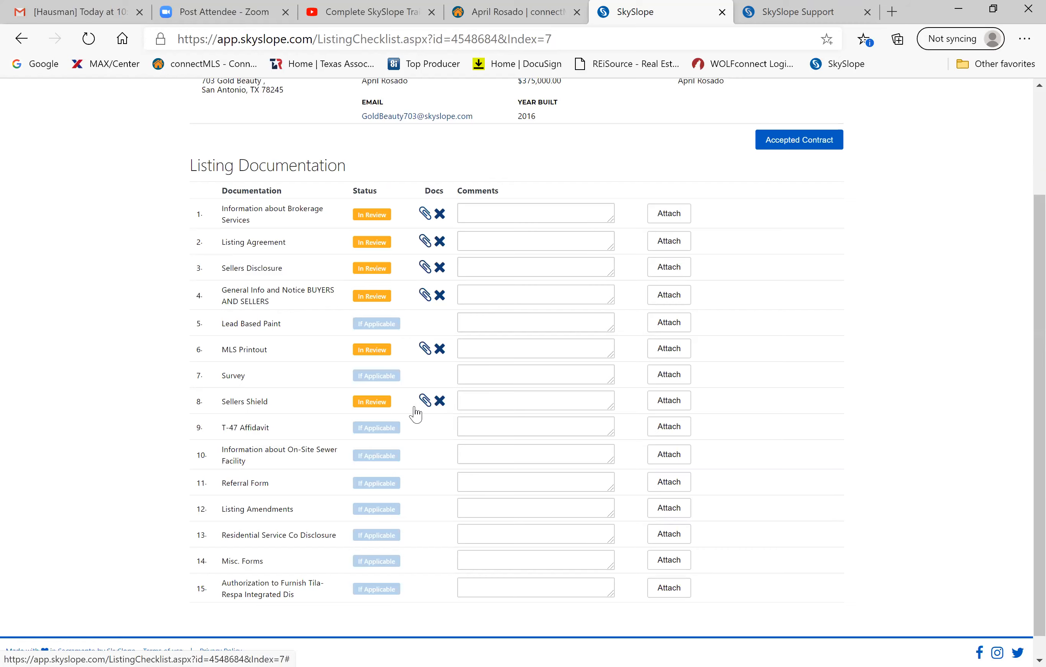
# View the uploaded Sellers Shield PDF in a new tab and scroll its order form.
pyautogui.click(424, 401)
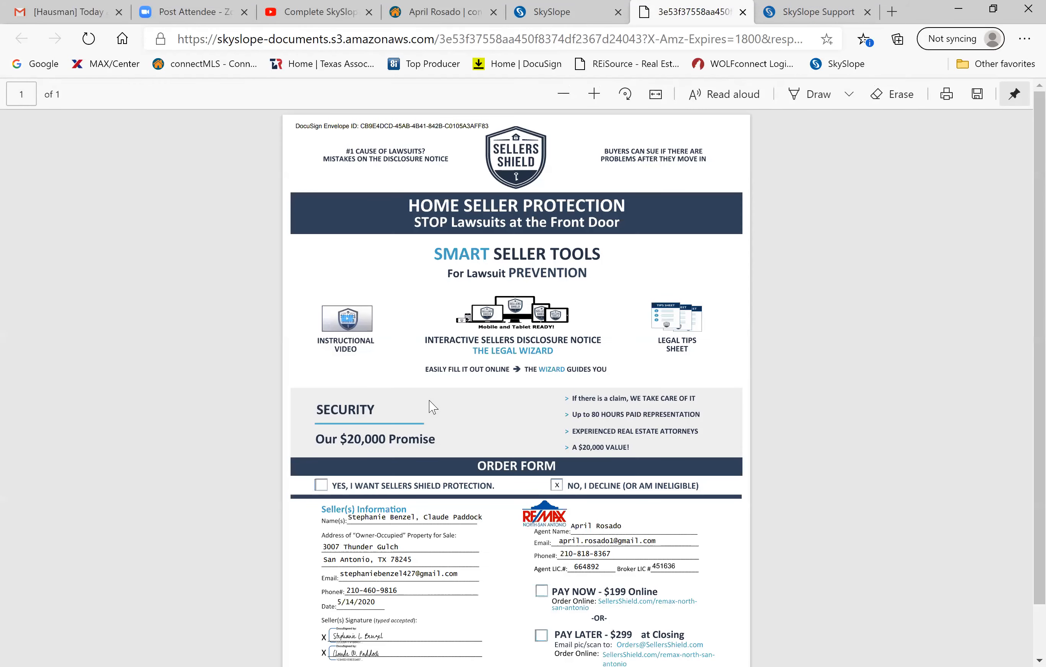
pyautogui.scroll(-2, 631, 448)
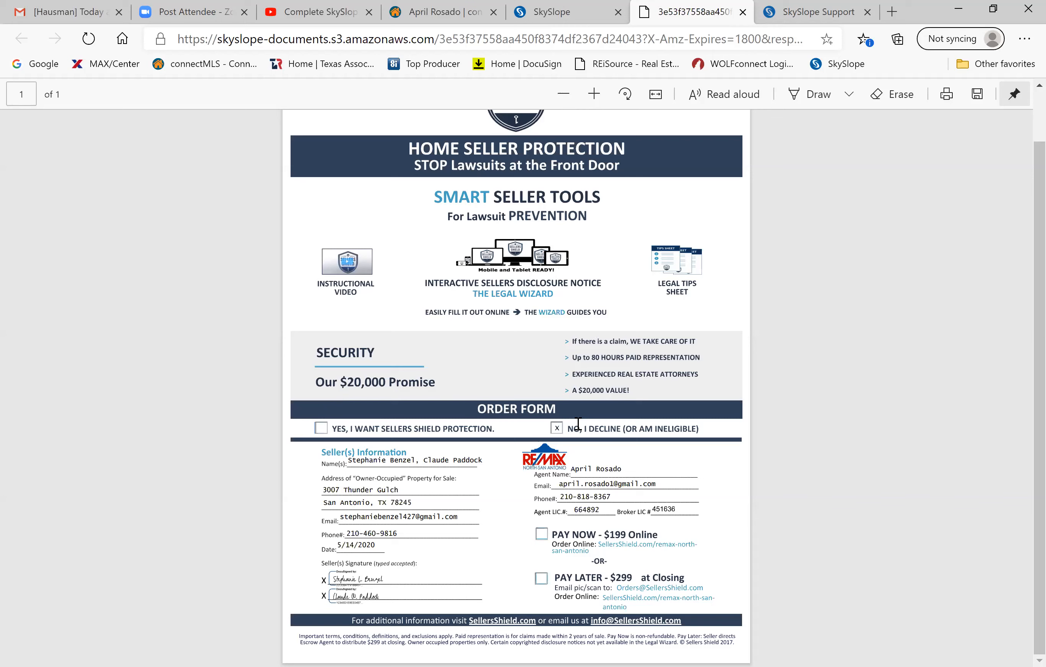
# Close the Sellers Shield PDF tab without taking any PDF action, returning to the checklist.
pyautogui.rightClick(665, 440)
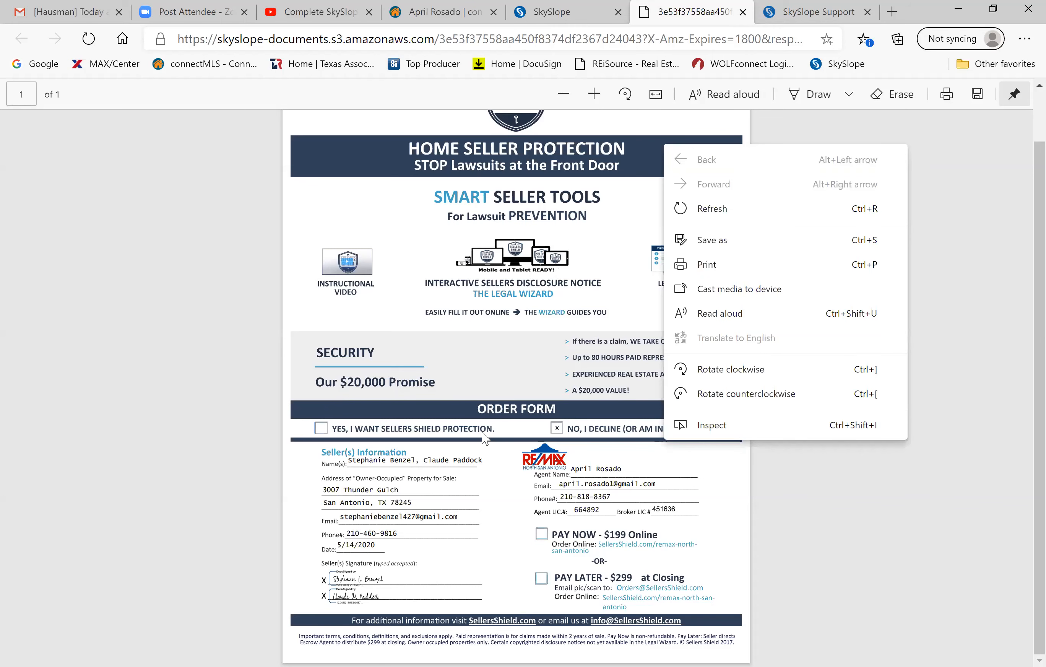
pyautogui.click(369, 336)
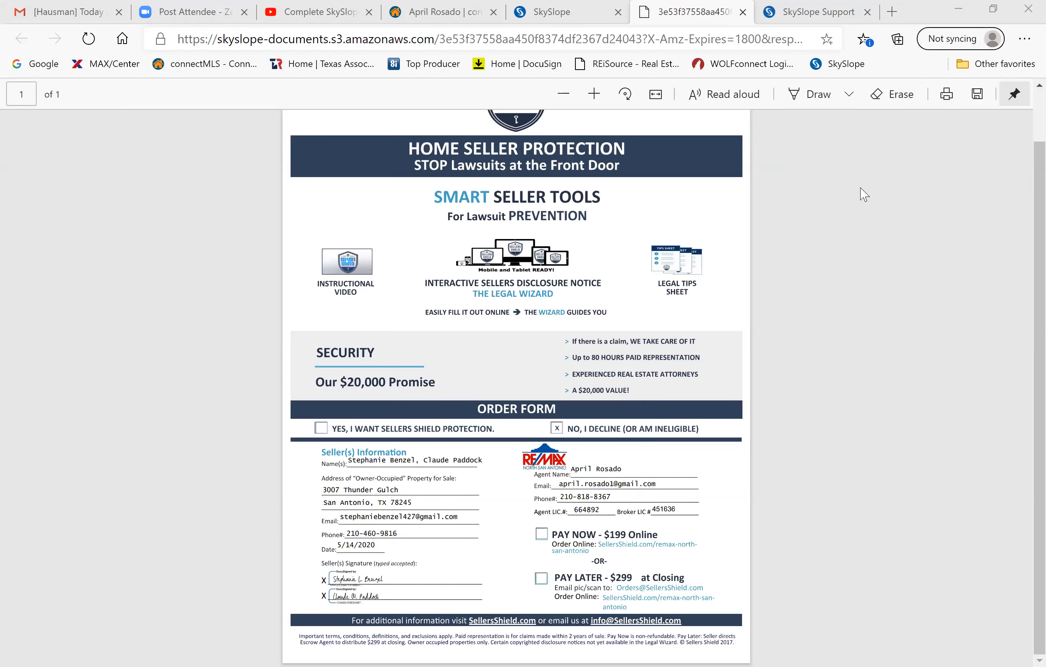
pyautogui.hotkey('ctrl', 'w')
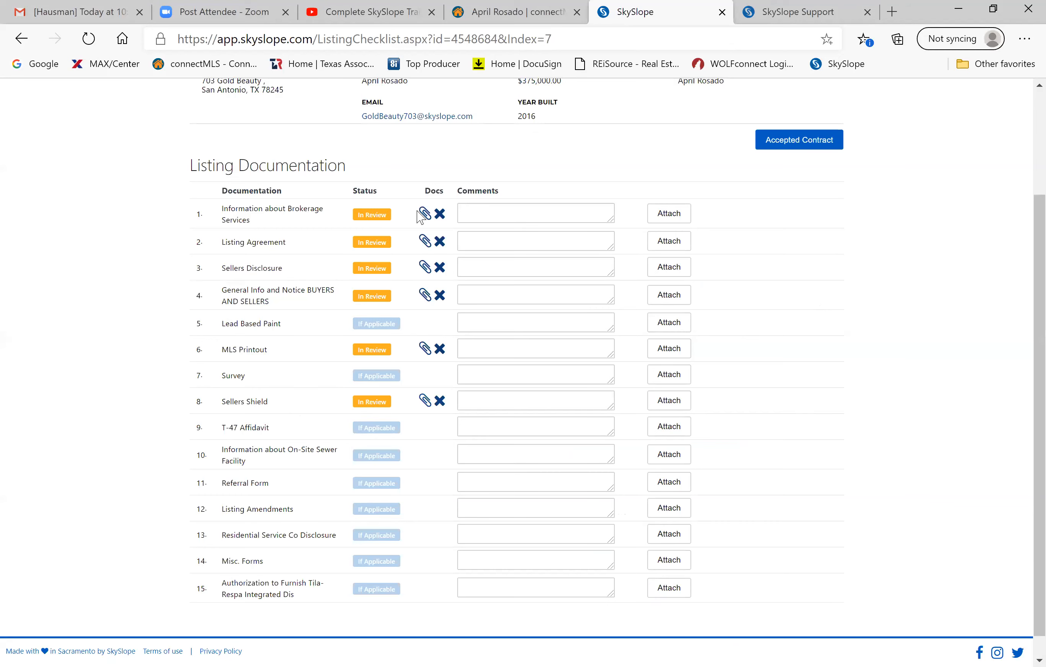
pyautogui.scroll(-1, 381, 217)
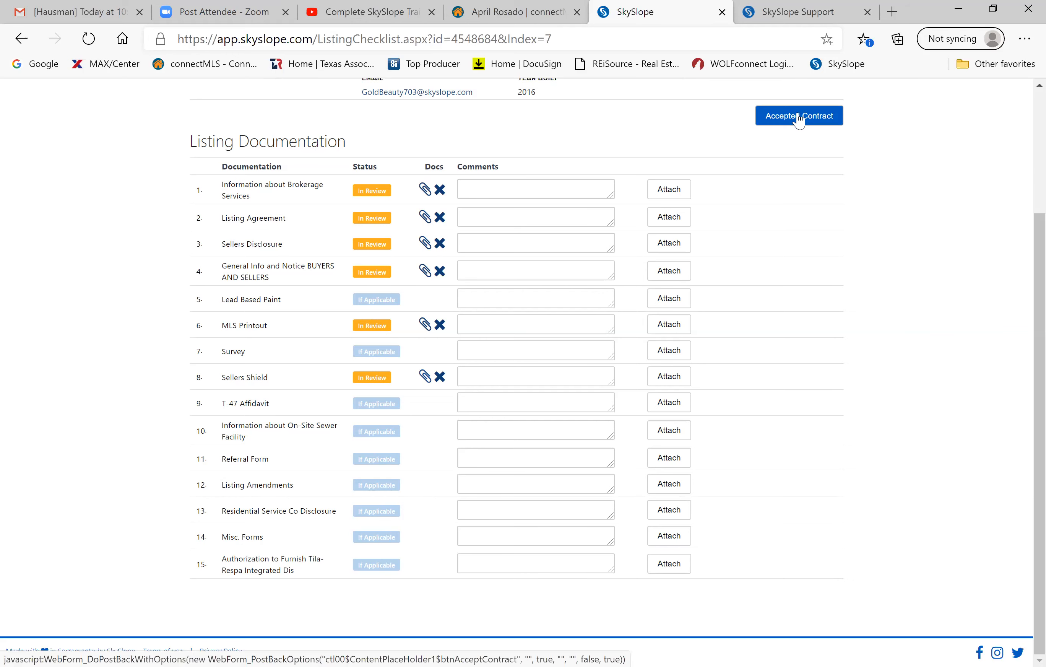
pyautogui.scroll(1, 737, 308)
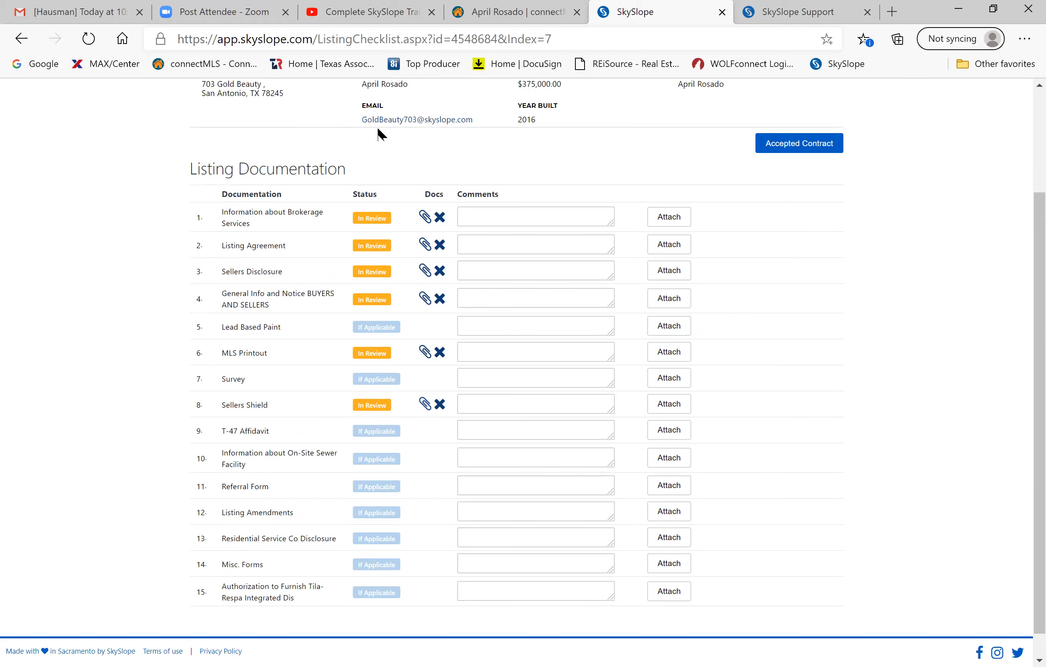
pyautogui.scroll(2, 380, 132)
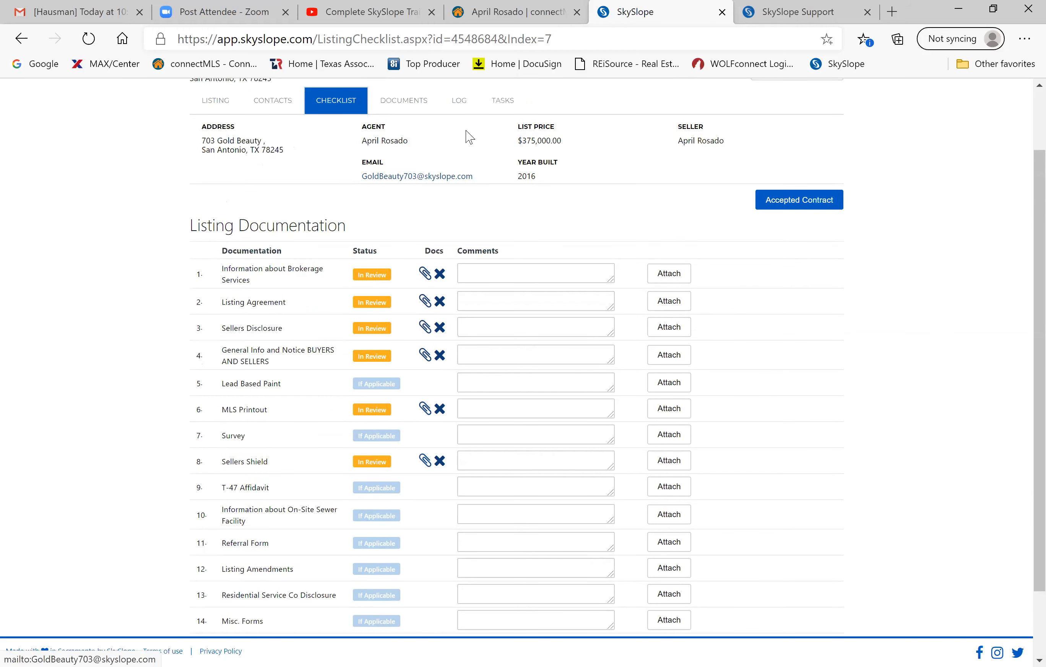
# Open the LOG tab and scroll through the 703 Gold Beauty upload entries.
pyautogui.click(461, 101)
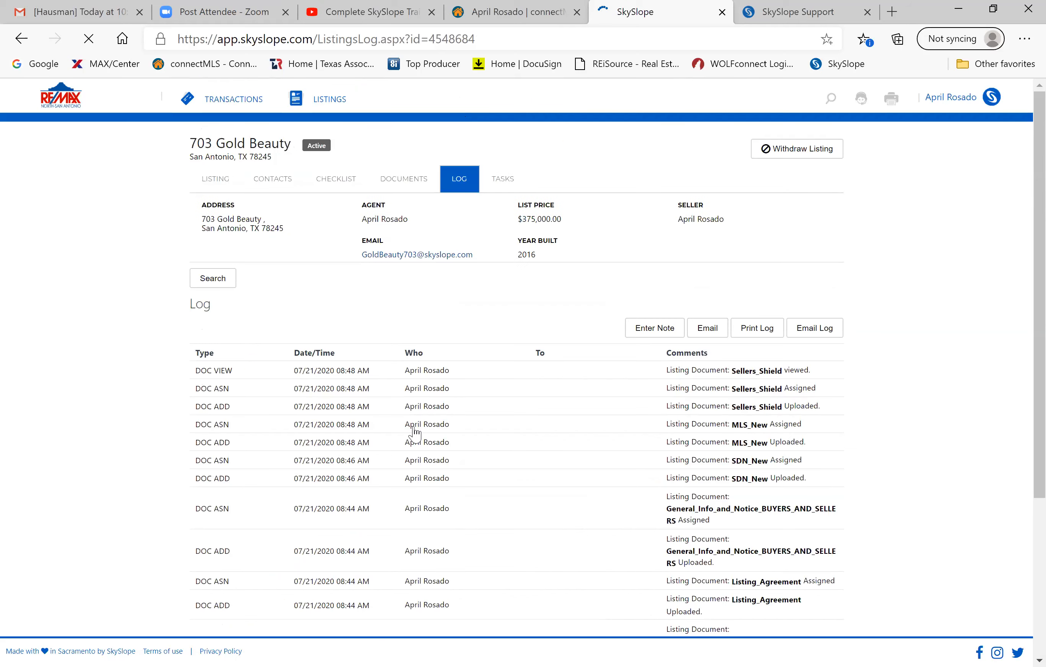
pyautogui.scroll(-3, 414, 428)
pyautogui.scroll(2, 414, 434)
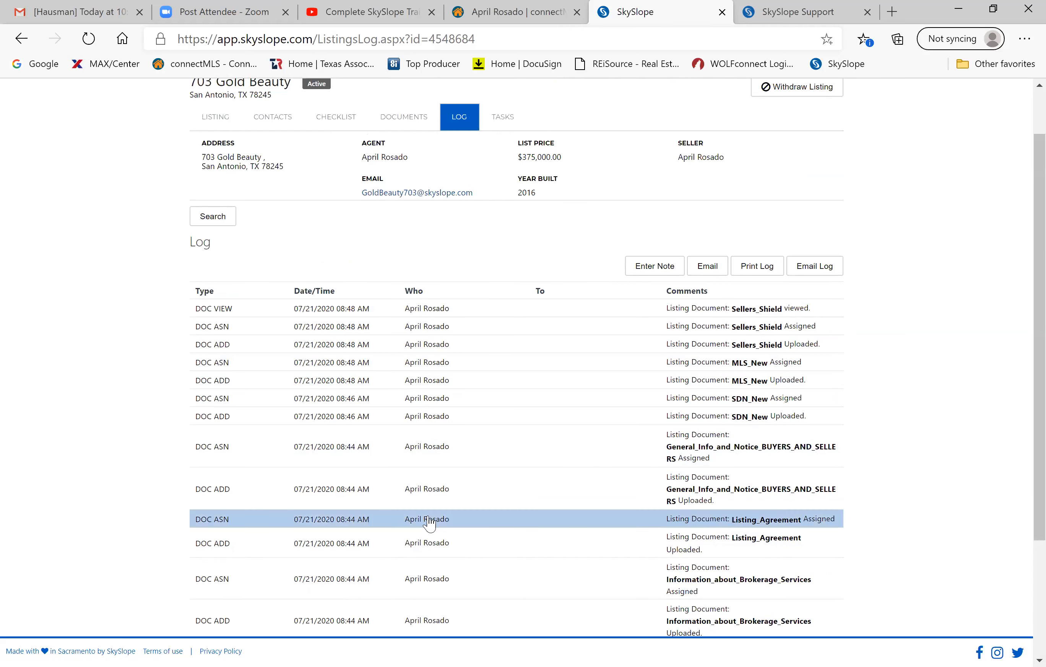
# Switch back to the CHECKLIST tab of the 703 Gold Beauty listing.
pyautogui.click(335, 122)
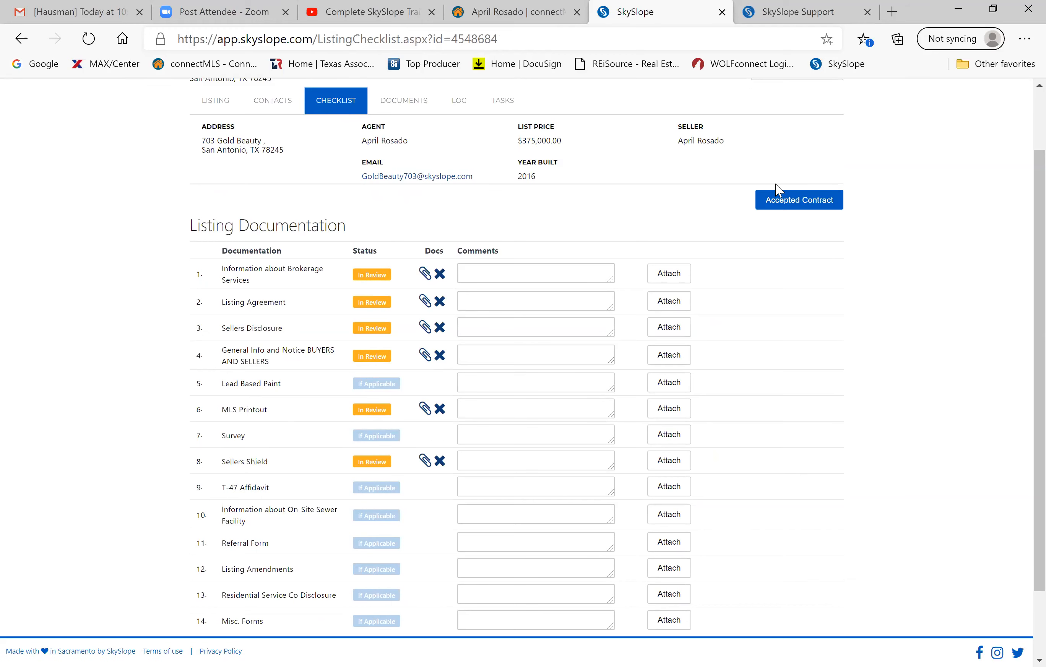
# Start the accepted-contract form and set the sale price to $375,000.00.
pyautogui.click(783, 206)
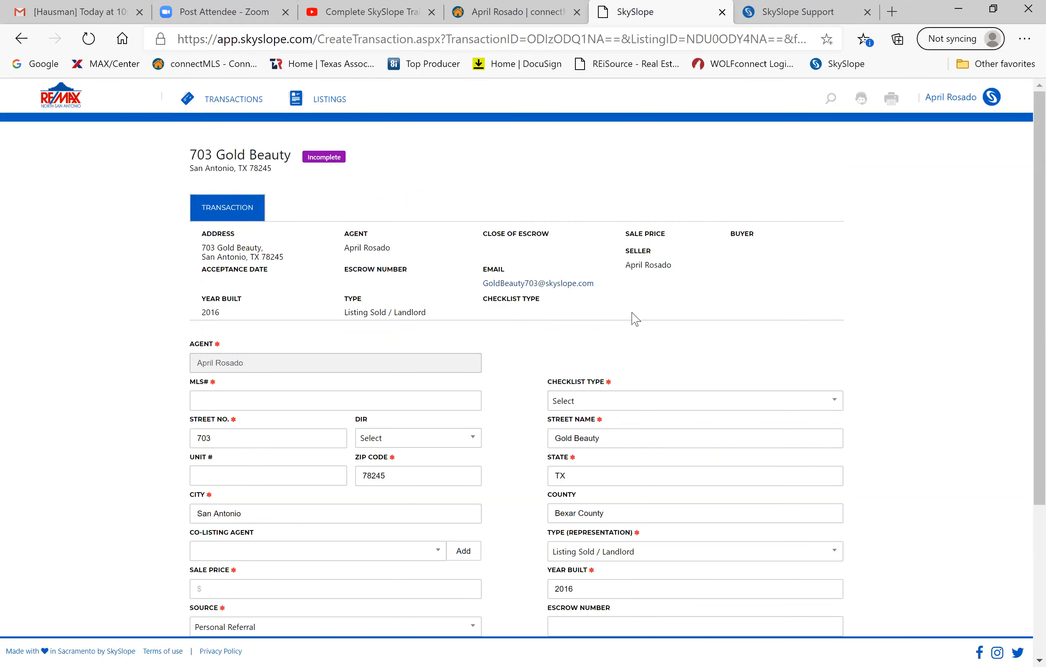
pyautogui.scroll(-2, 634, 318)
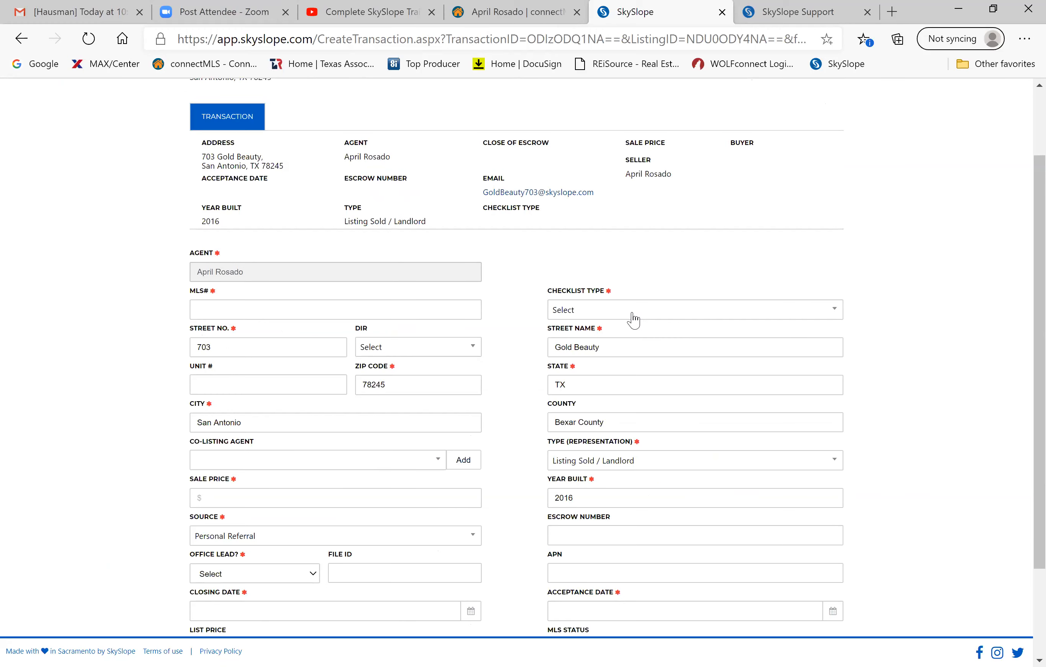
pyautogui.scroll(-3, 634, 320)
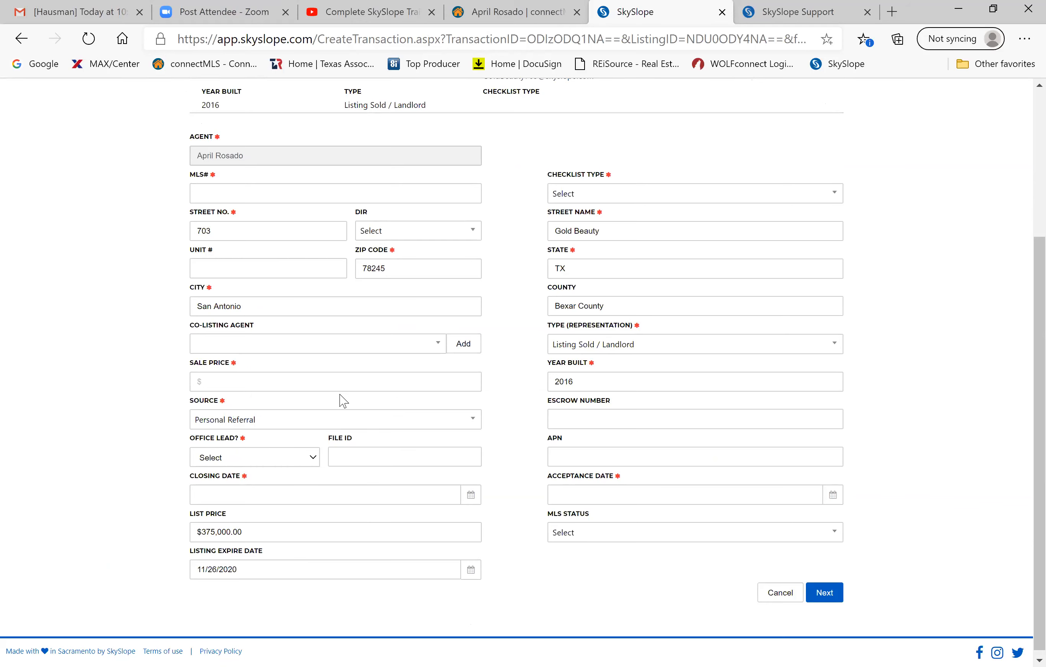
pyautogui.click(272, 382)
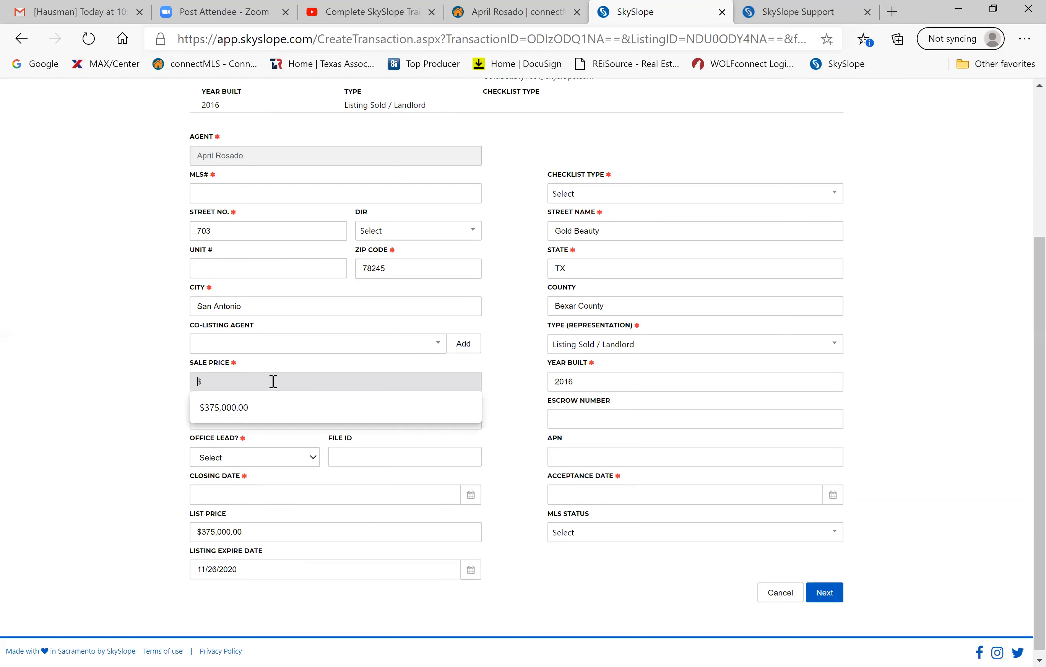
pyautogui.click(248, 410)
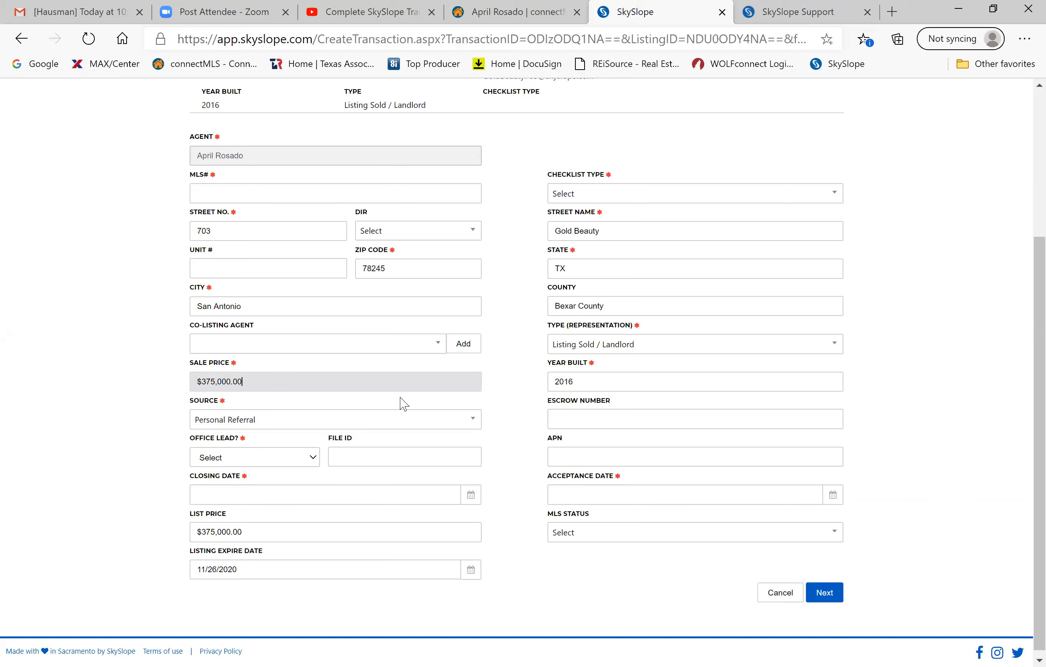
pyautogui.scroll(2, 403, 403)
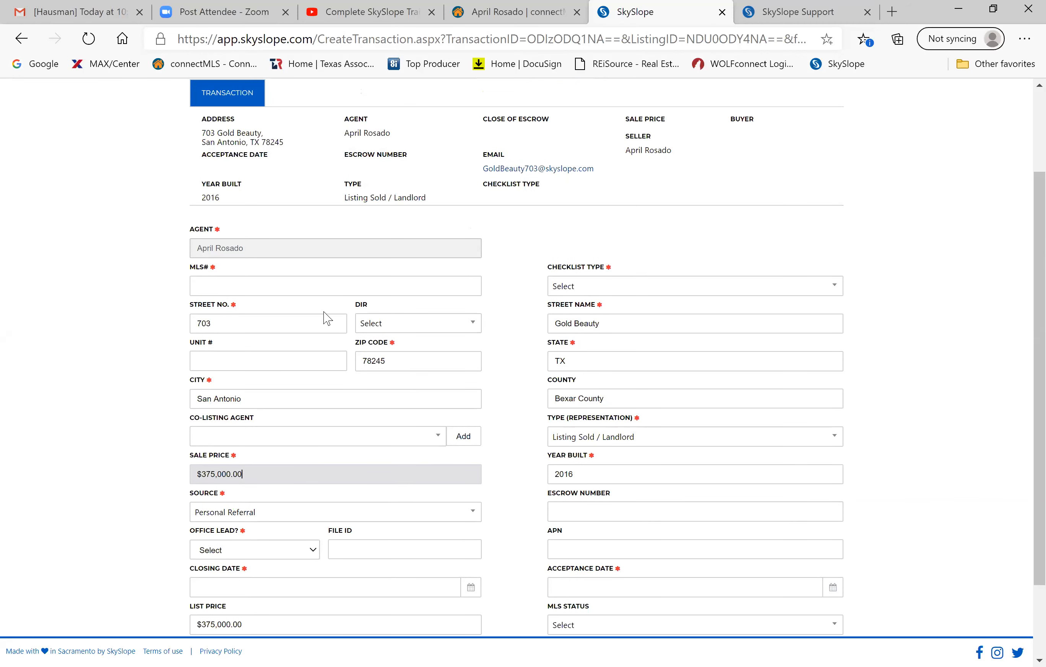
# Enter MLS number 1239487 and set the acceptance date to 07/24/2020.
pyautogui.click(267, 287)
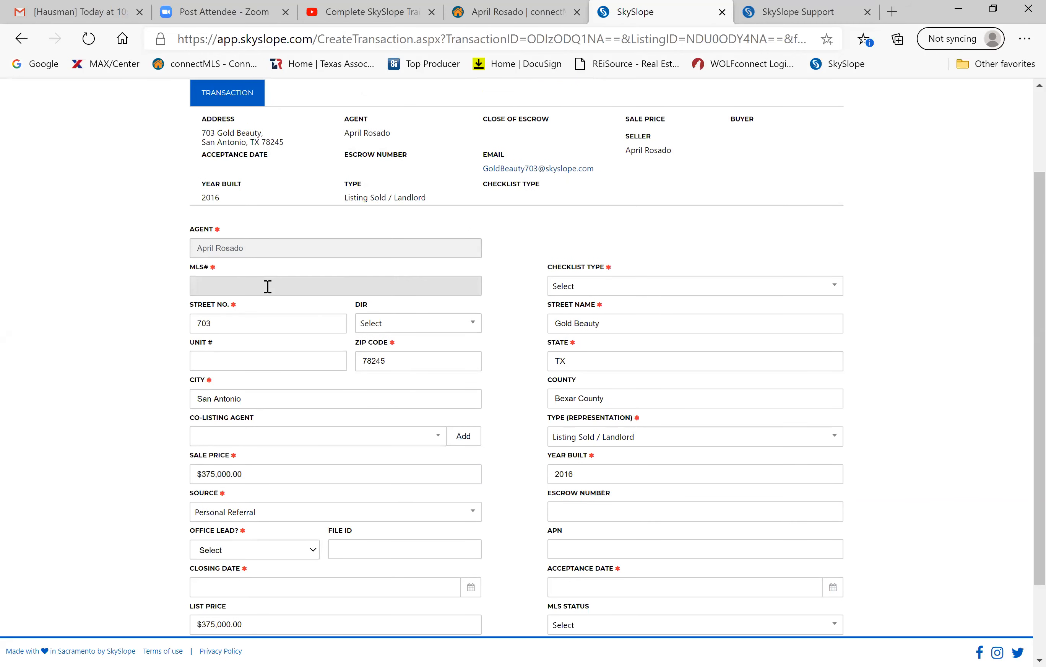
pyautogui.write('1239487')
pyautogui.scroll(-3, 268, 286)
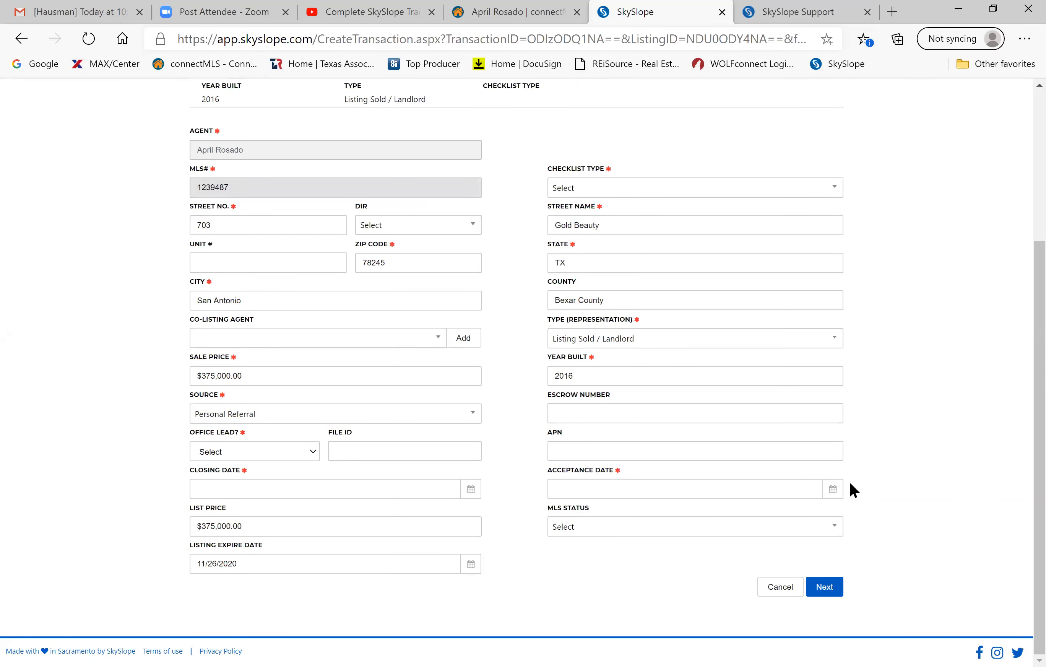
pyautogui.click(833, 489)
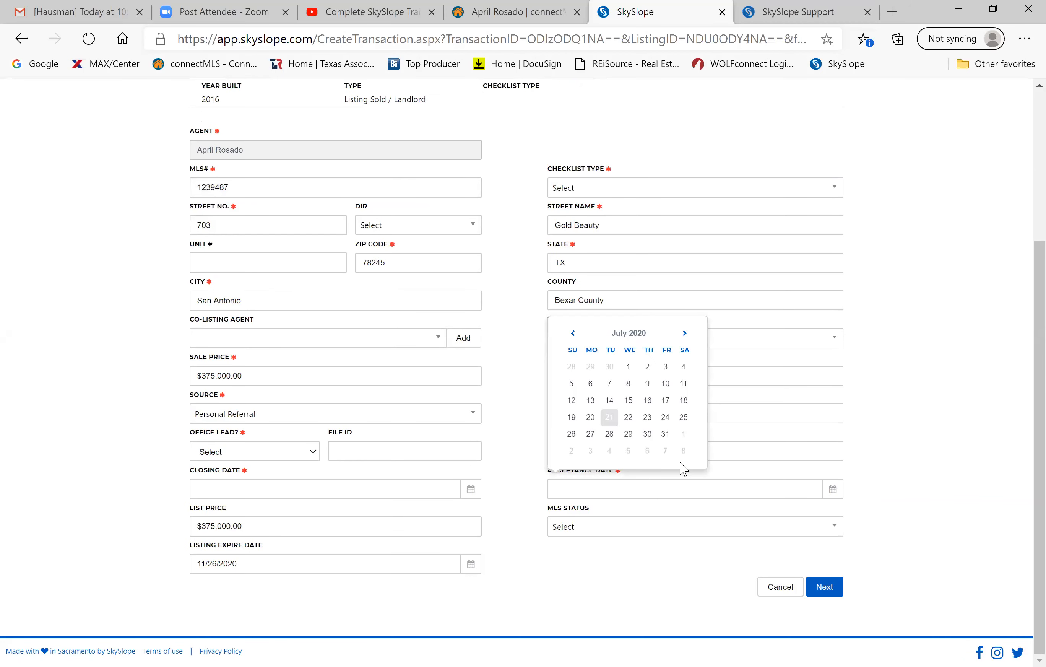
pyautogui.click(664, 416)
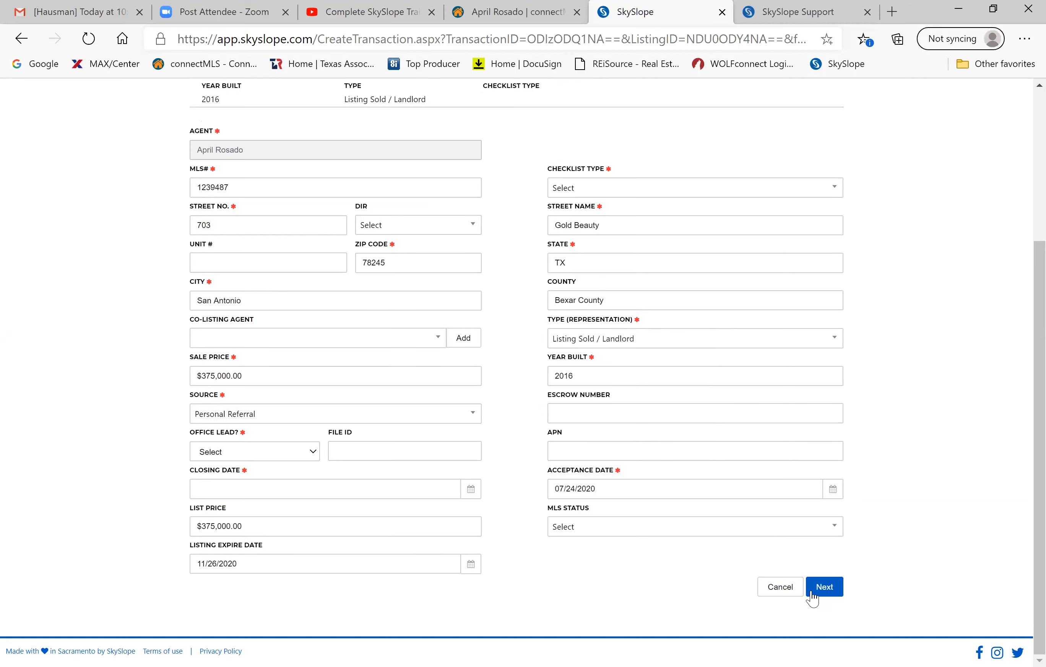
pyautogui.click(825, 587)
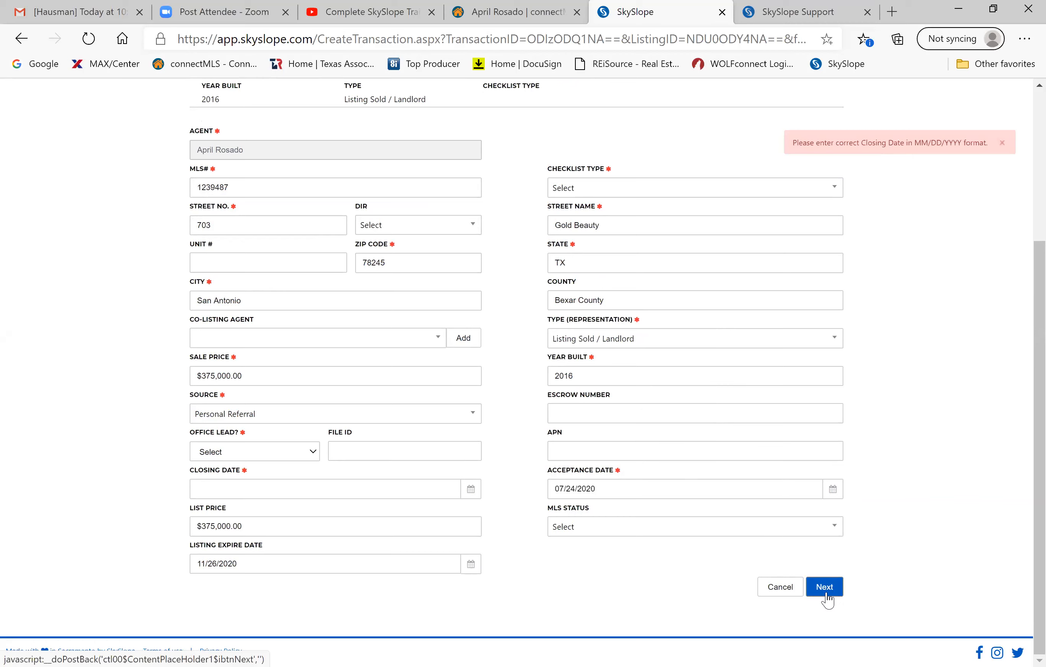
# Choose checklist type Traditional Sale - Listing Side Contract and try continuing.
pyautogui.click(827, 196)
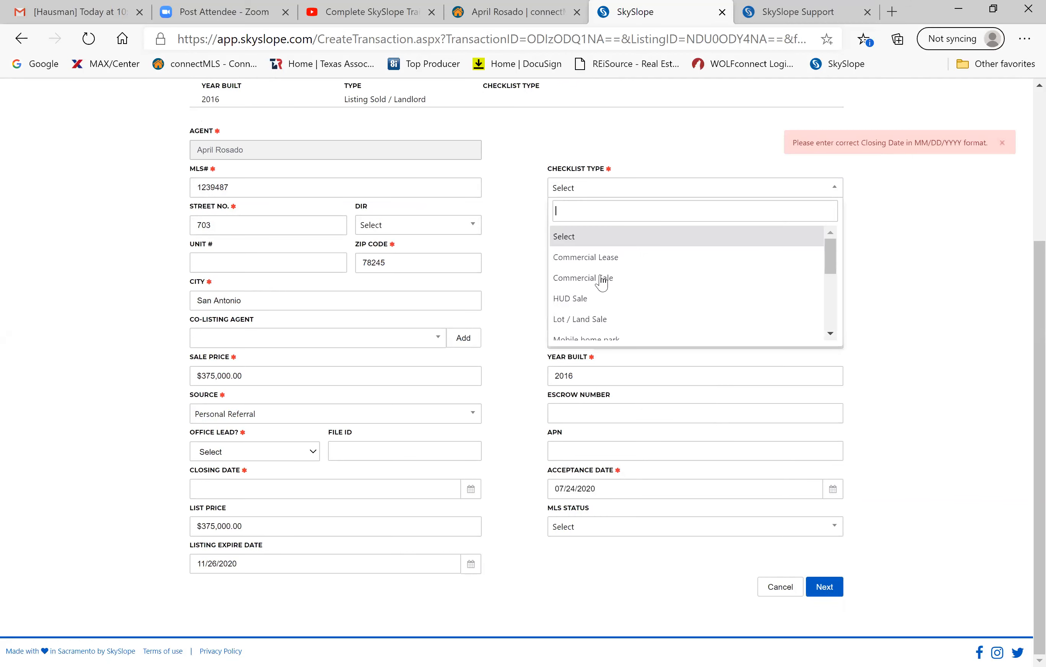
pyautogui.scroll(-3, 581, 336)
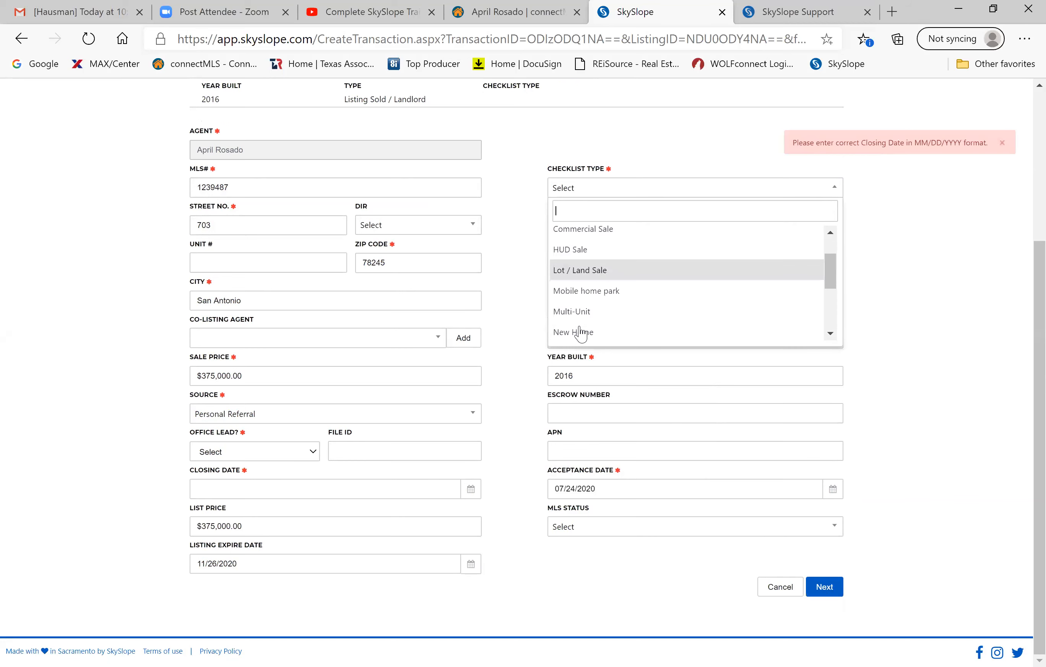
pyautogui.scroll(-2, 581, 335)
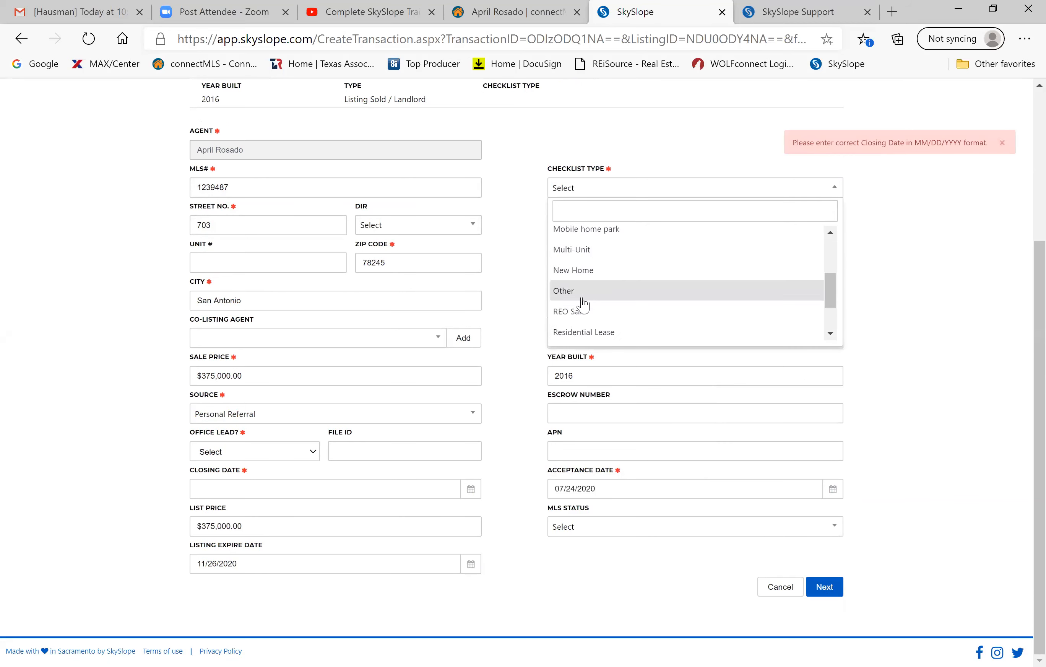
pyautogui.scroll(-3, 581, 329)
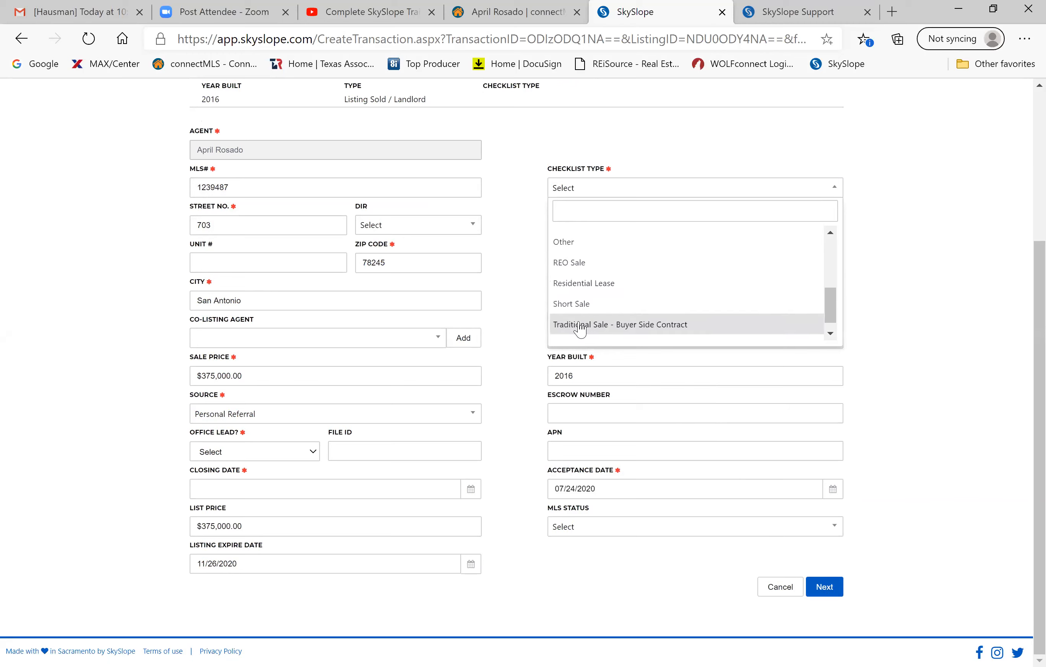
pyautogui.scroll(10, 578, 289)
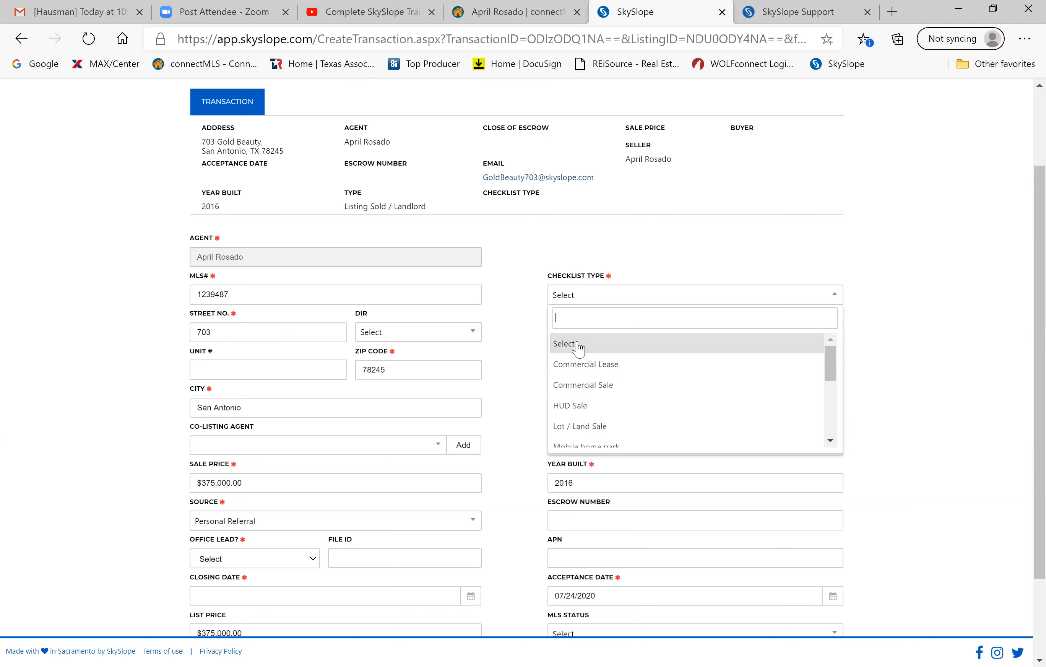
pyautogui.scroll(-1, 578, 349)
pyautogui.write('tr')
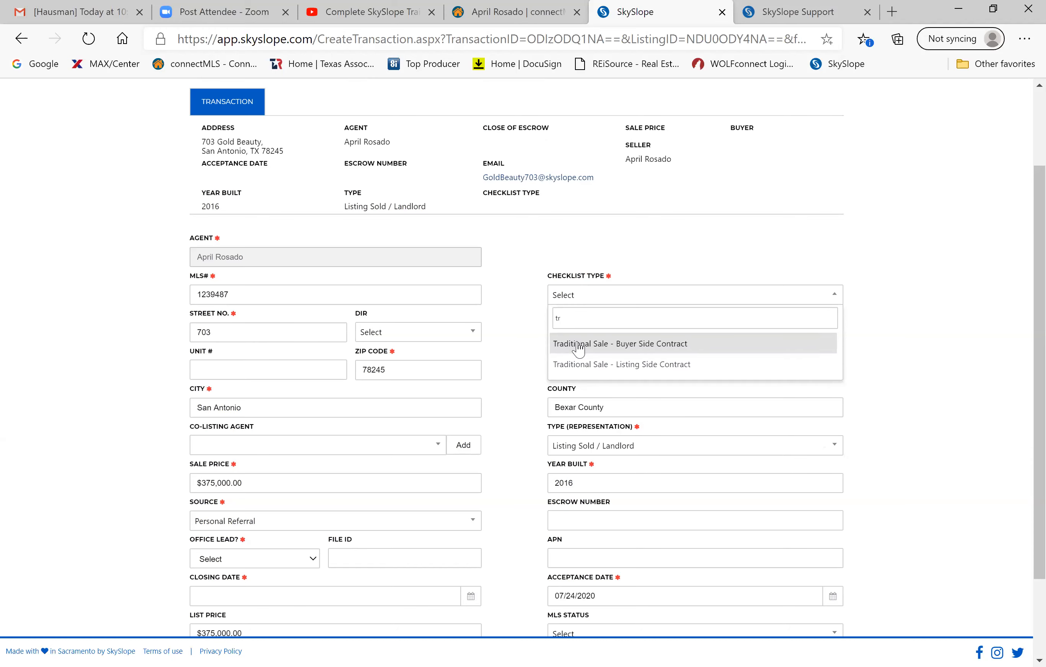
pyautogui.click(616, 372)
pyautogui.rightClick(614, 368)
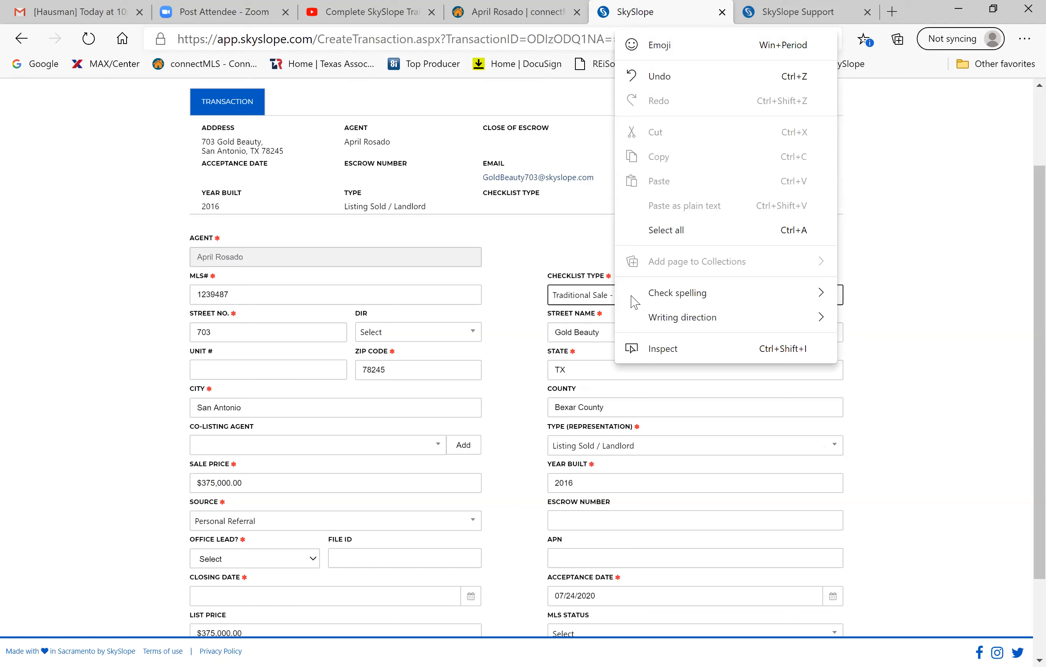
pyautogui.click(486, 244)
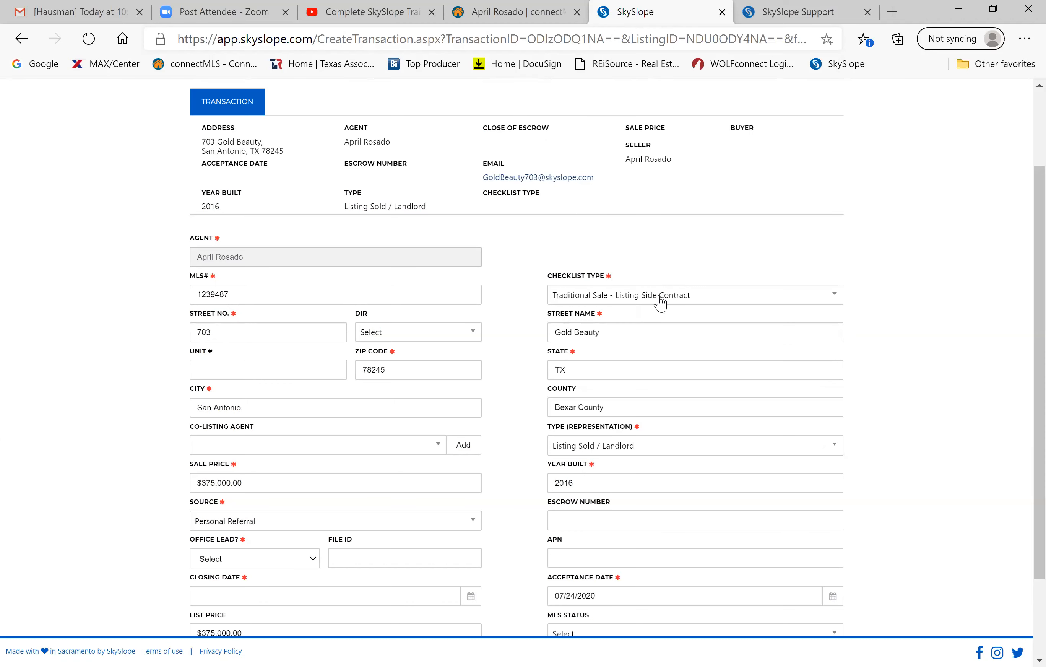
pyautogui.scroll(-3, 661, 302)
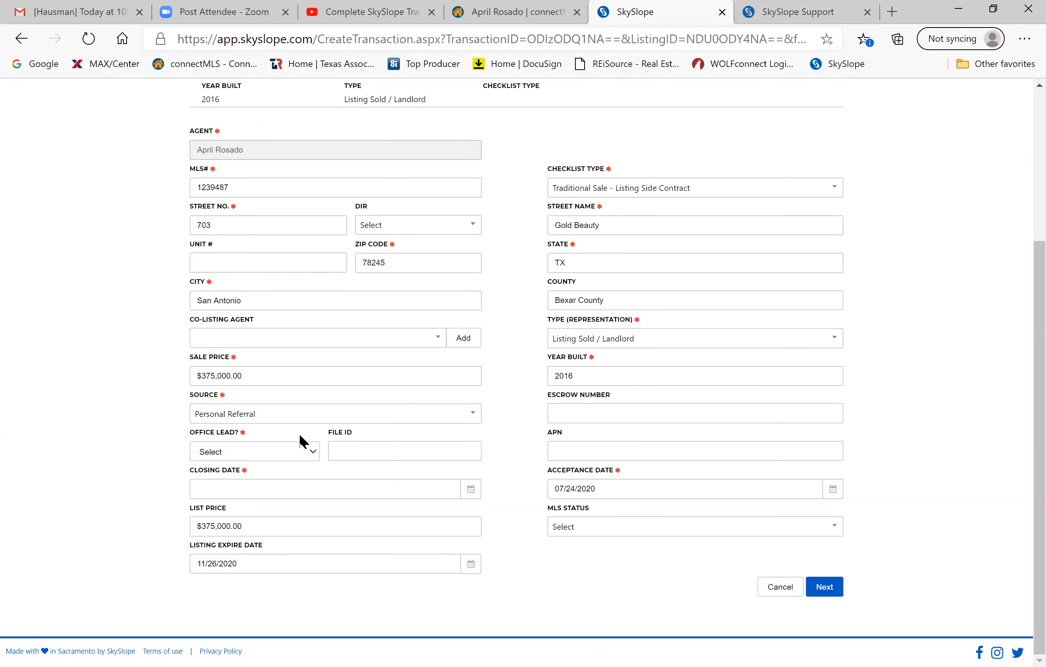
pyautogui.click(830, 591)
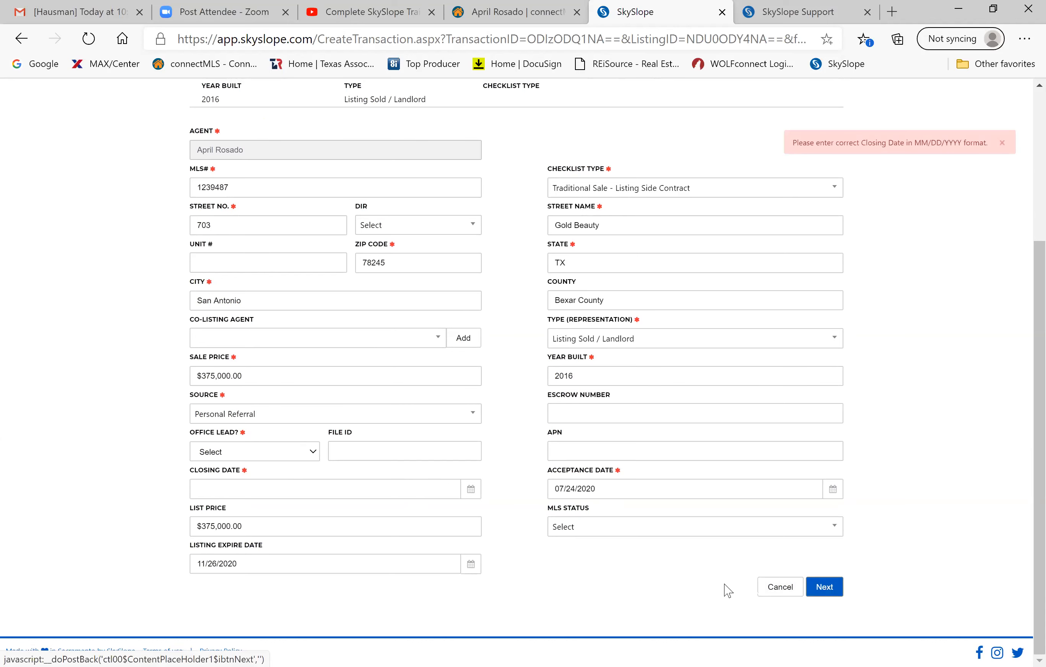
# Set the listing expire date to 08/27/2020.
pyautogui.click(470, 564)
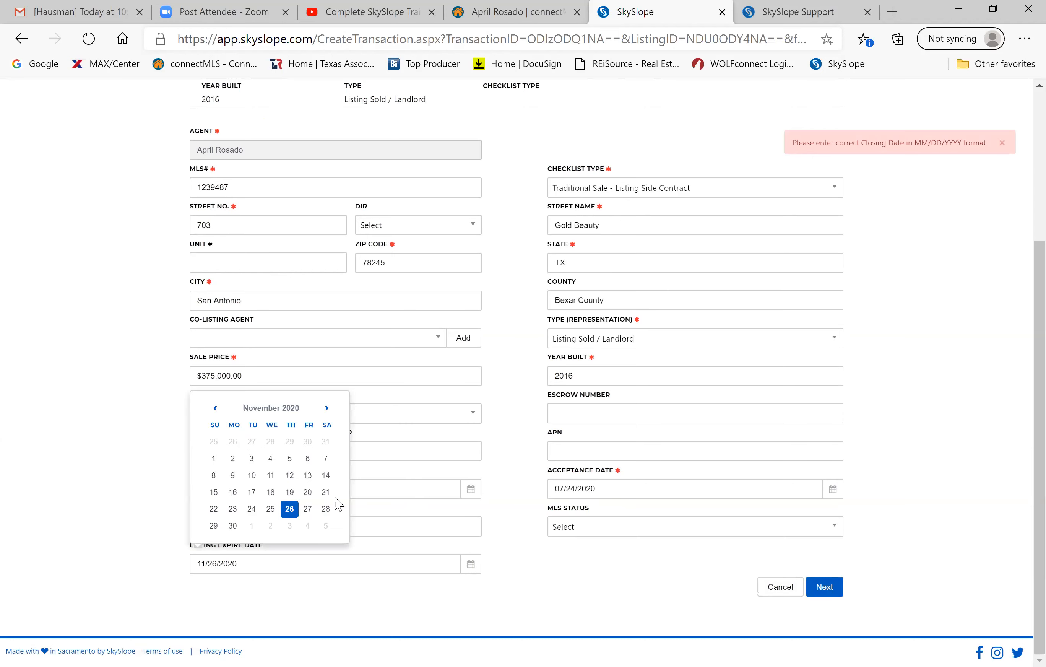
pyautogui.click(327, 408)
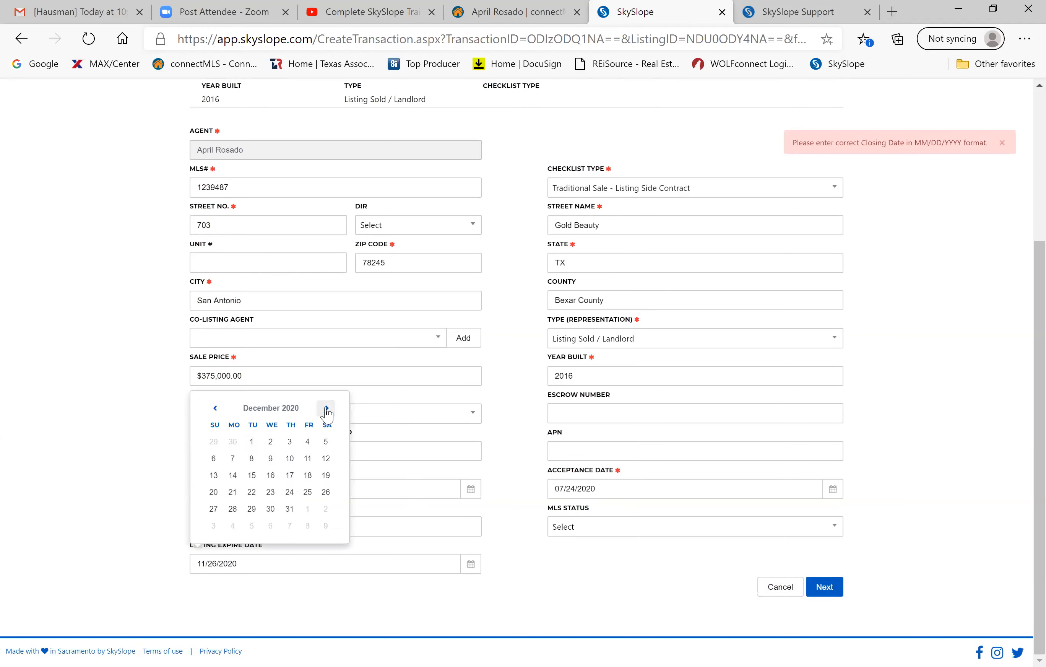
pyautogui.click(215, 408)
pyautogui.click(215, 408)
pyautogui.click(215, 407)
pyautogui.click(215, 408)
pyautogui.click(288, 509)
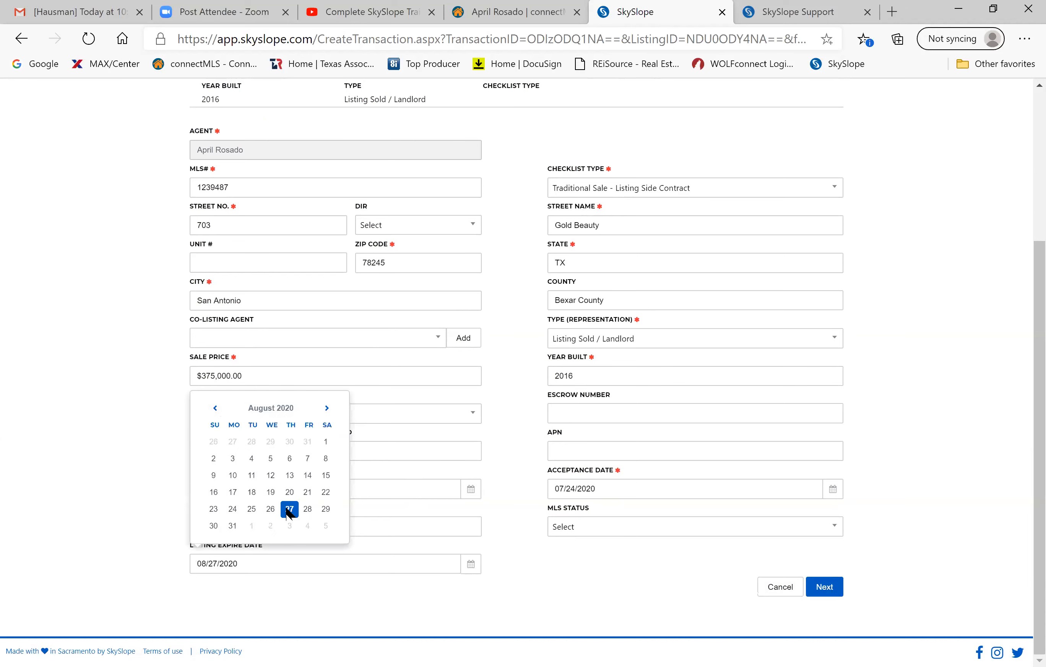
pyautogui.click(828, 589)
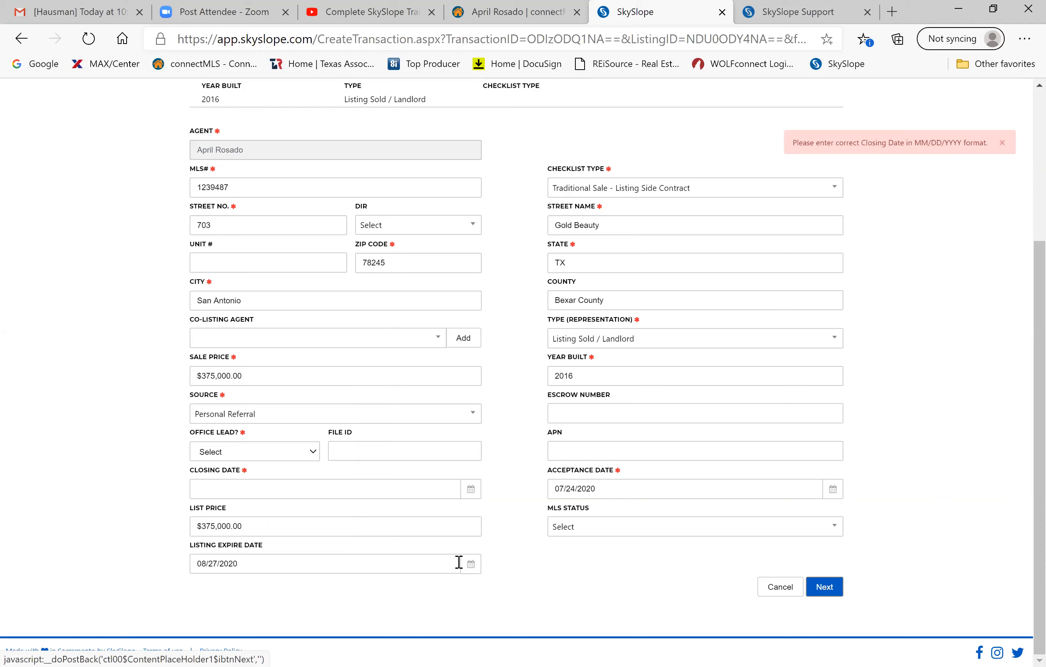
# Set the closing date to 08/27/2020 and try continuing again.
pyautogui.click(470, 490)
pyautogui.click(326, 334)
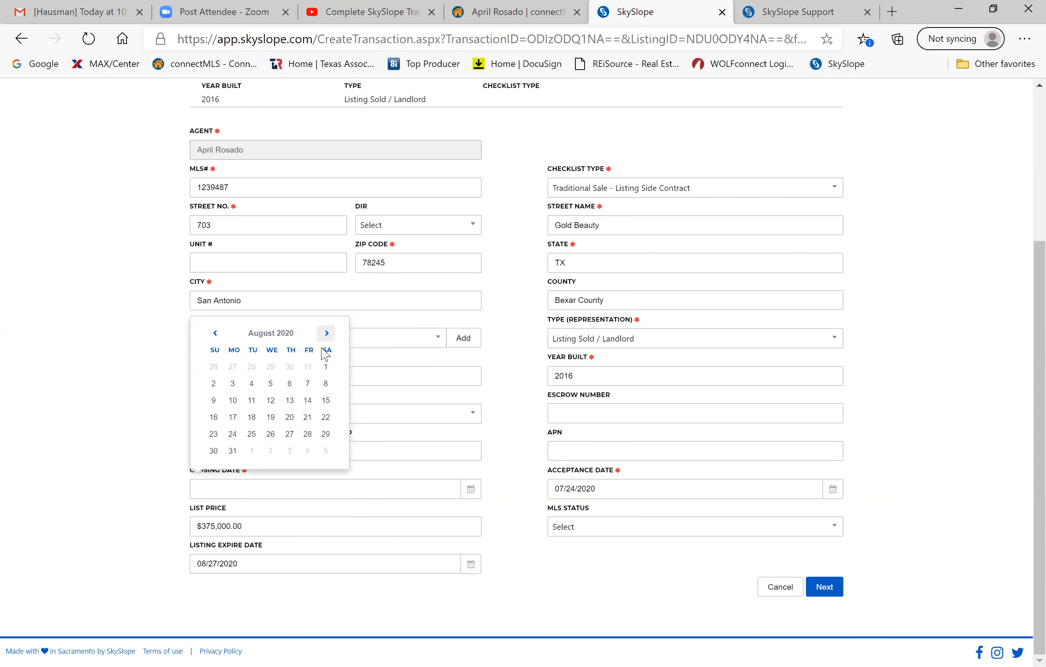
pyautogui.click(289, 434)
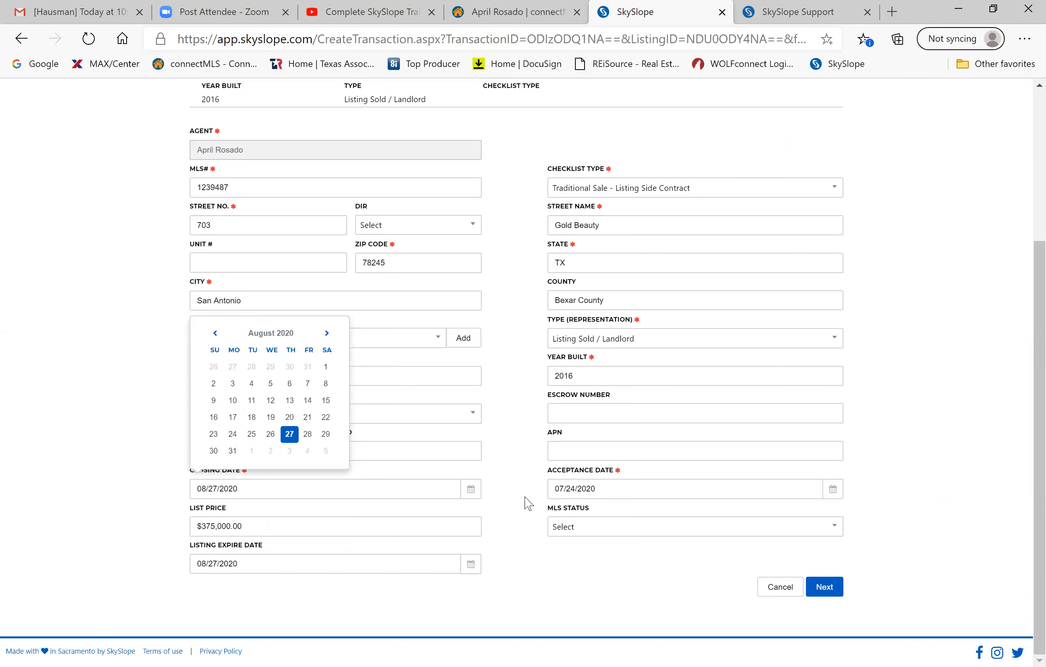
pyautogui.click(824, 588)
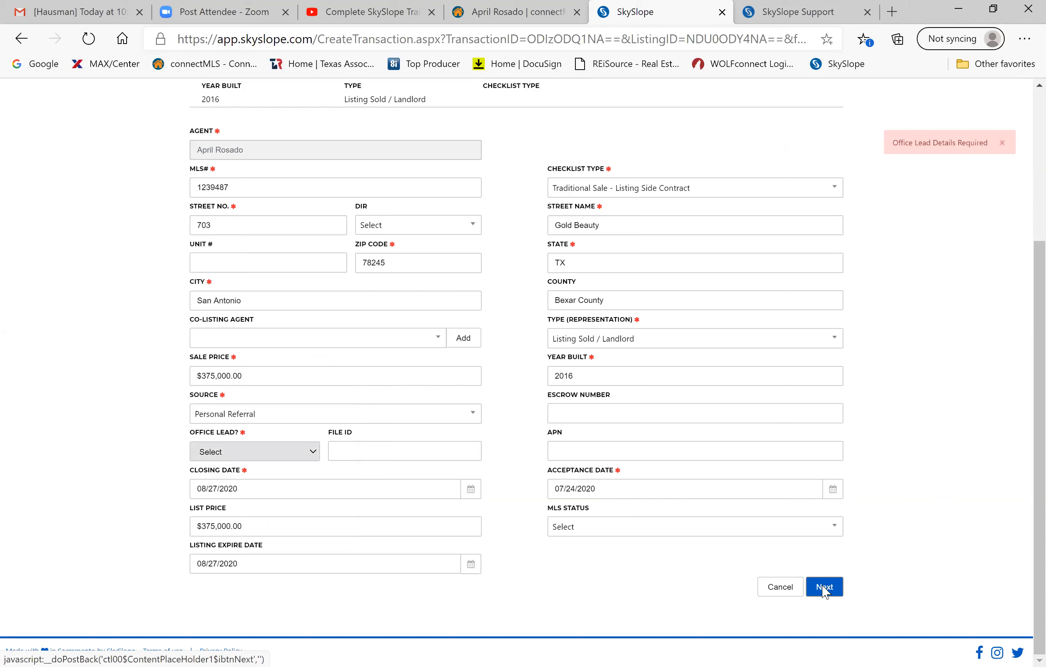
pyautogui.click(824, 588)
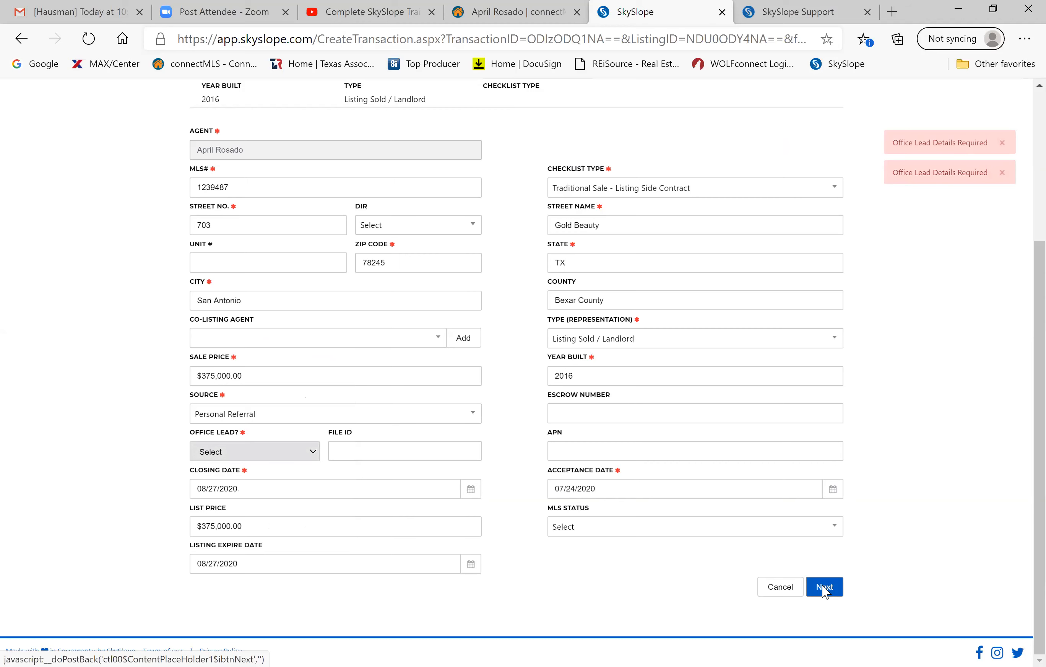
# Keep Personal Referral as lead source, answer No for office lead, and submit.
pyautogui.scroll(3, 630, 538)
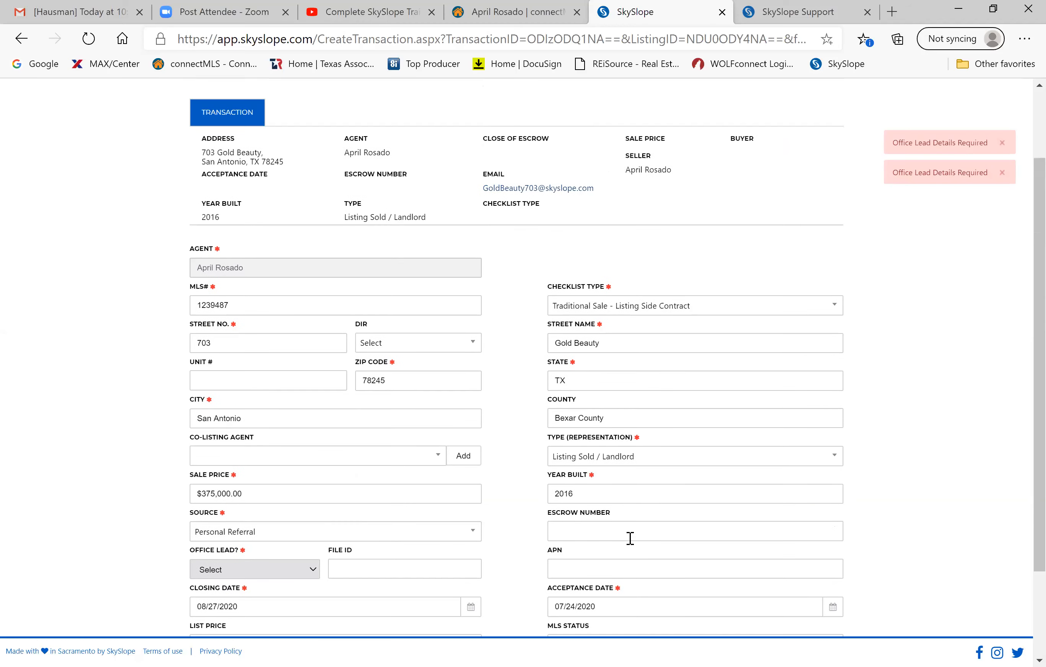
pyautogui.scroll(-3, 309, 215)
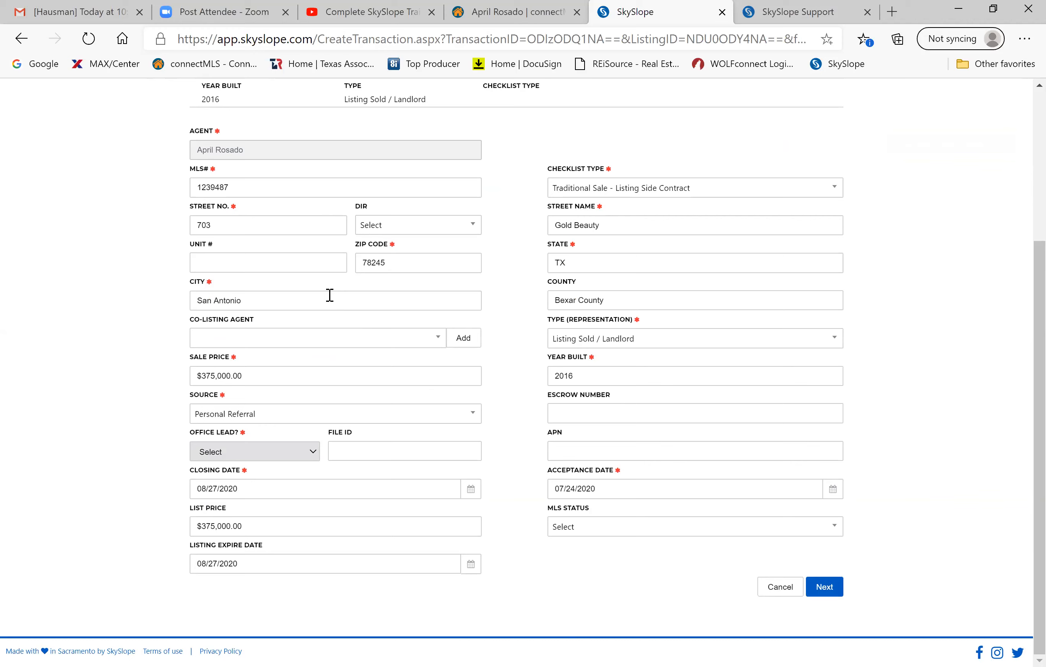
pyautogui.click(322, 416)
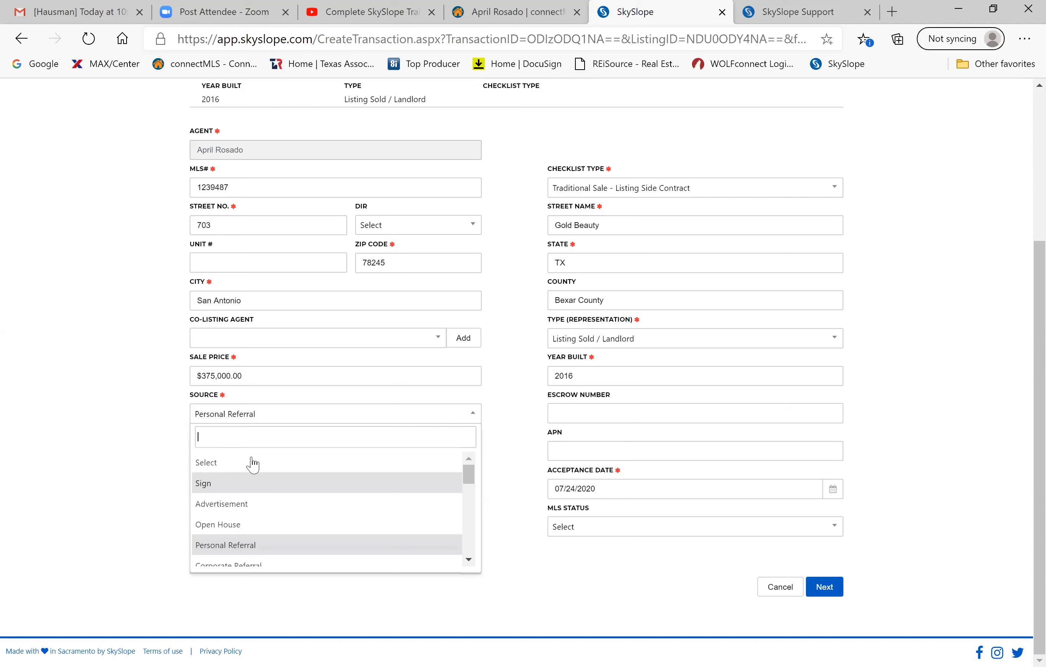
pyautogui.click(75, 412)
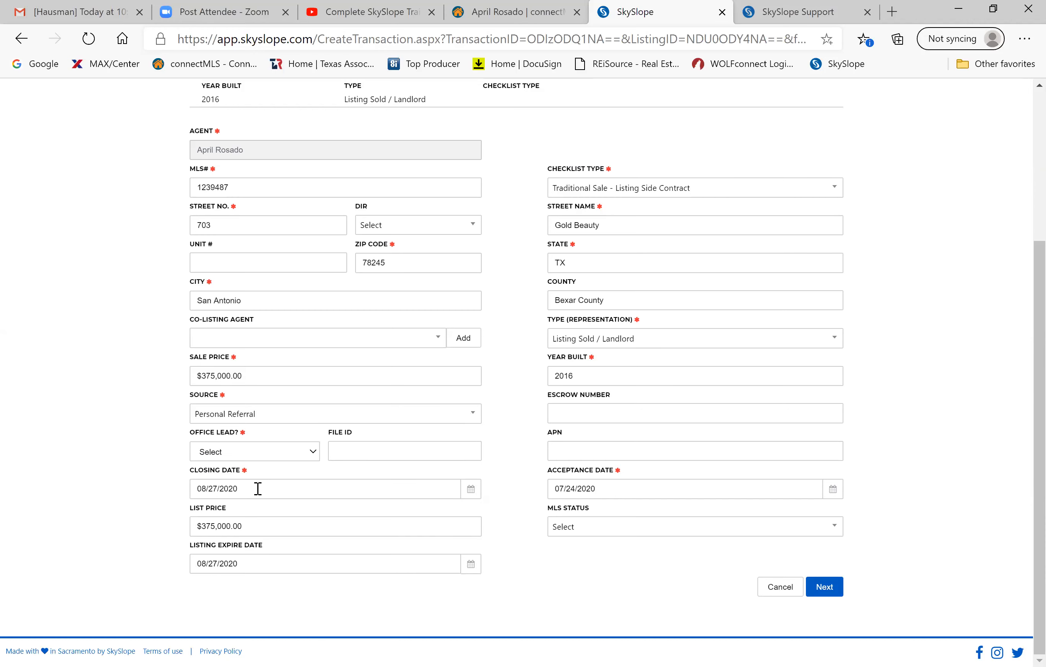
pyautogui.click(253, 456)
pyautogui.click(233, 506)
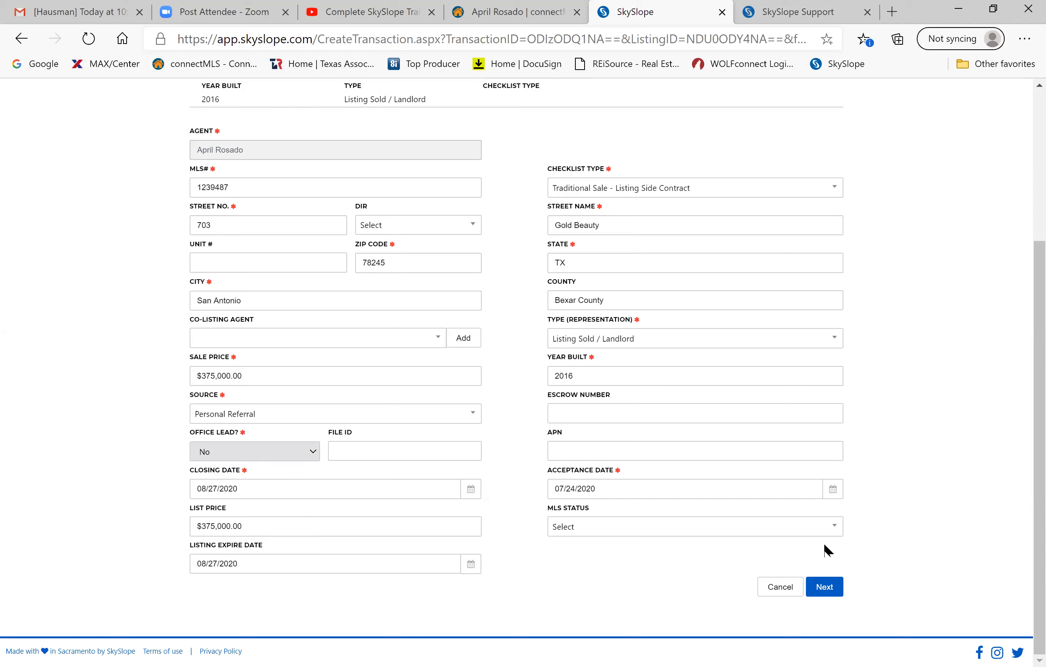
pyautogui.click(828, 589)
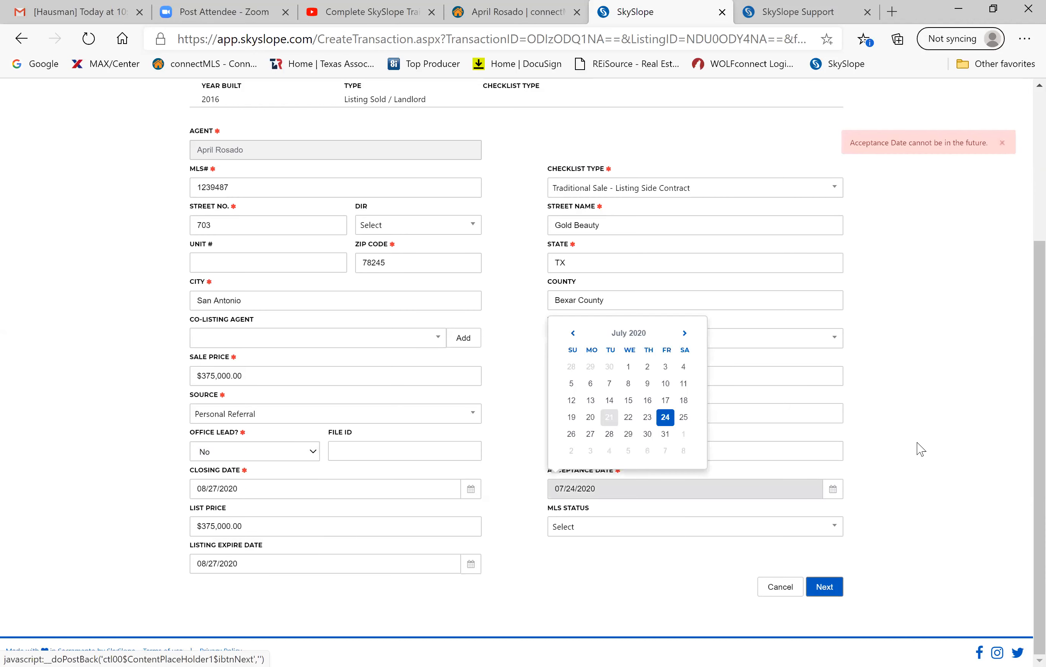
# Change the acceptance date to 07/21/2020 and submit the transaction details.
pyautogui.click(667, 419)
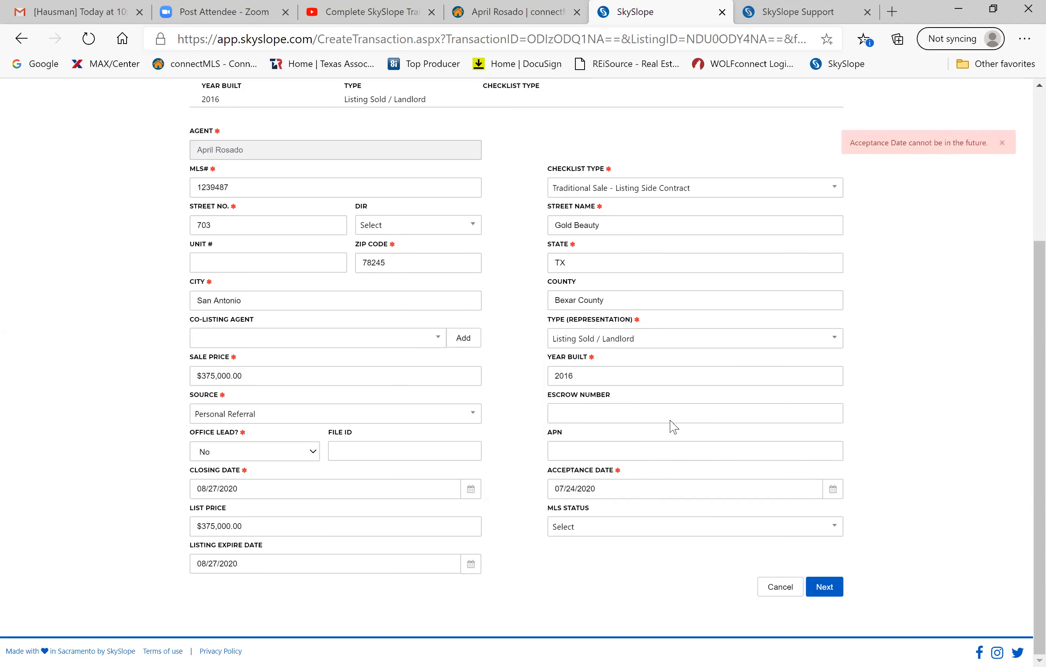
pyautogui.click(650, 483)
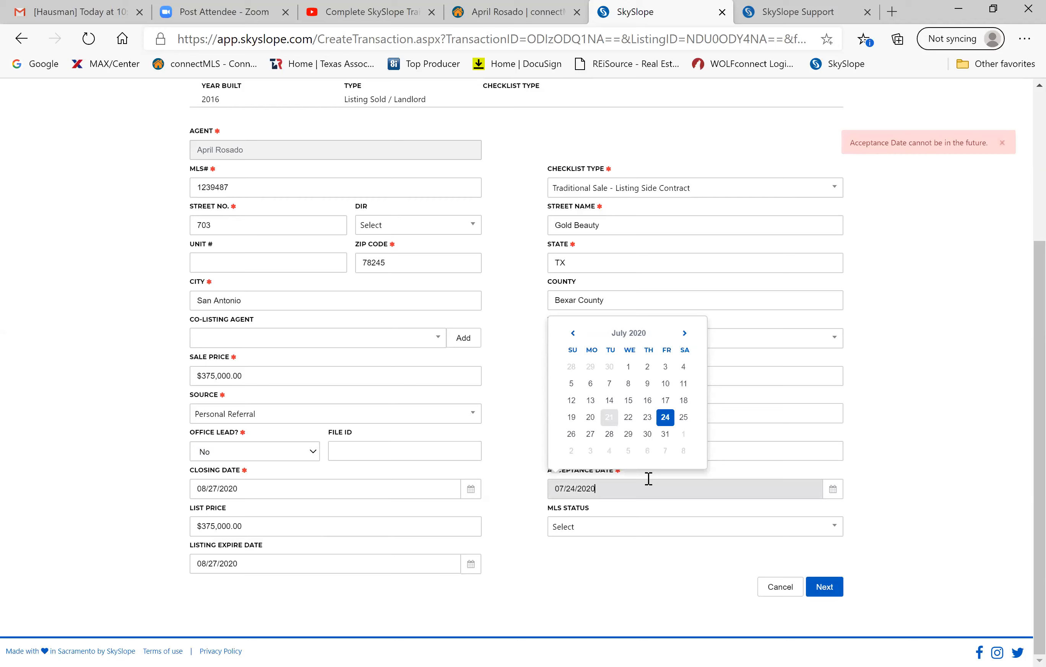
pyautogui.click(609, 417)
pyautogui.click(830, 587)
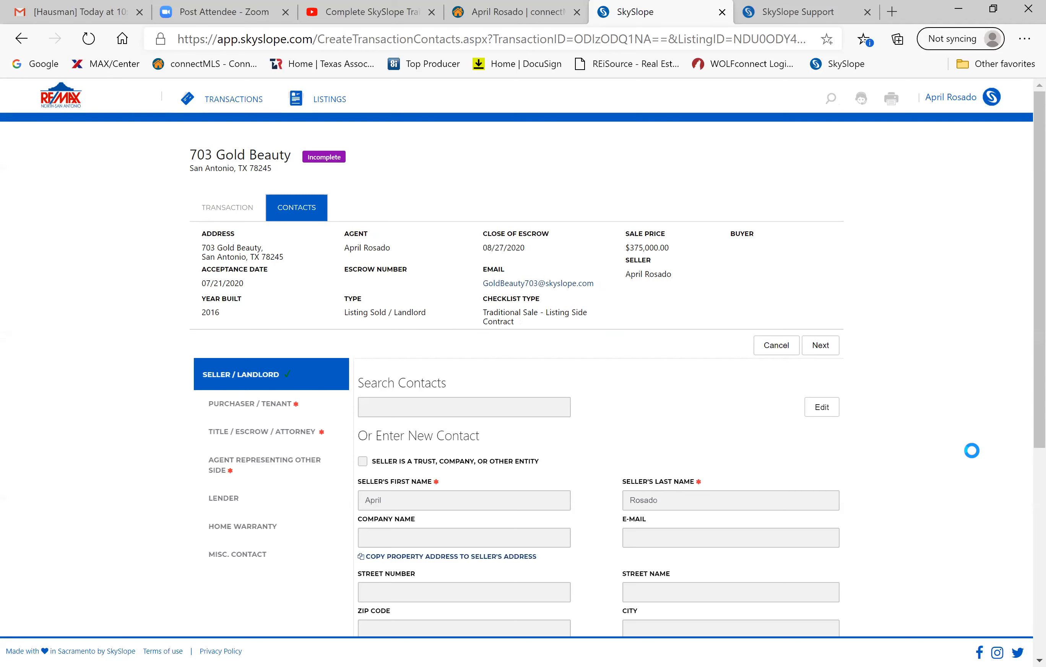
pyautogui.scroll(-2, 614, 430)
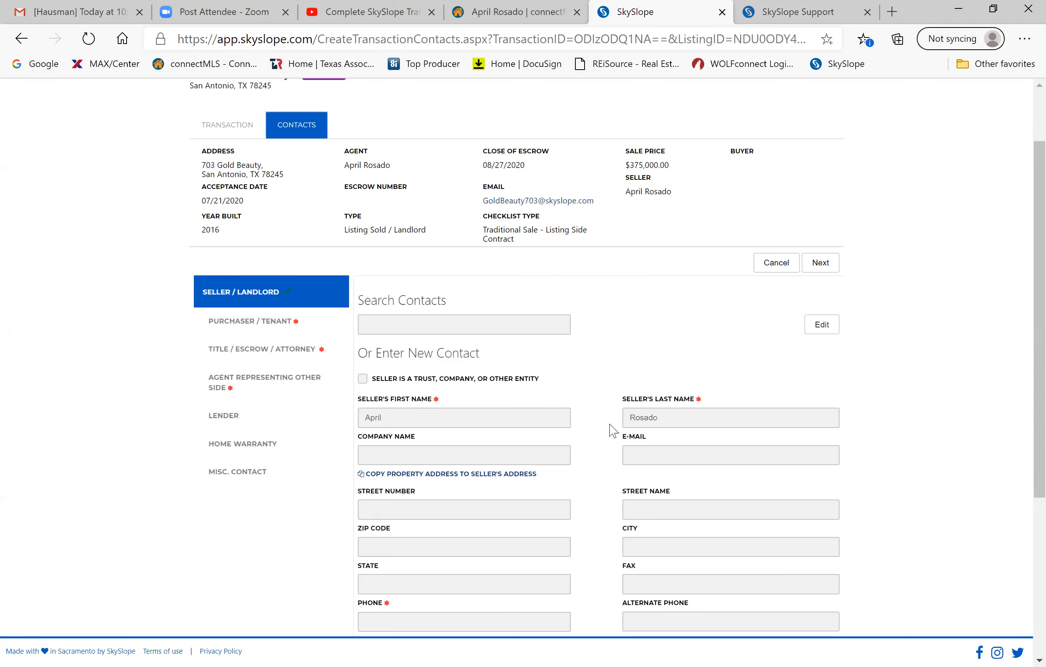
pyautogui.scroll(1, 613, 430)
pyautogui.scroll(-1, 613, 430)
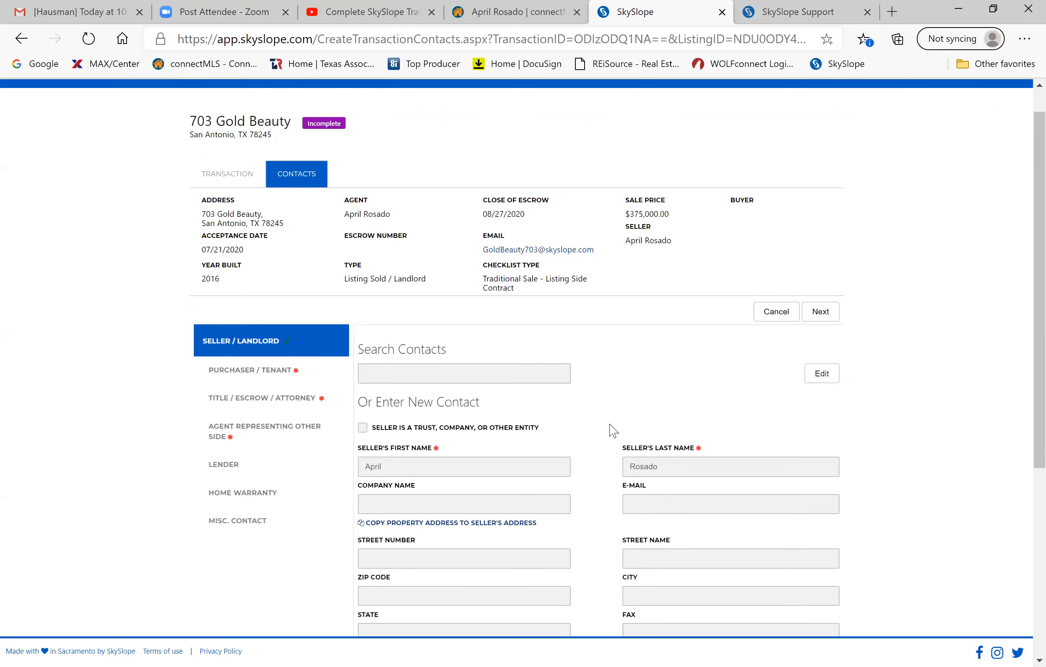
pyautogui.scroll(-1, 613, 431)
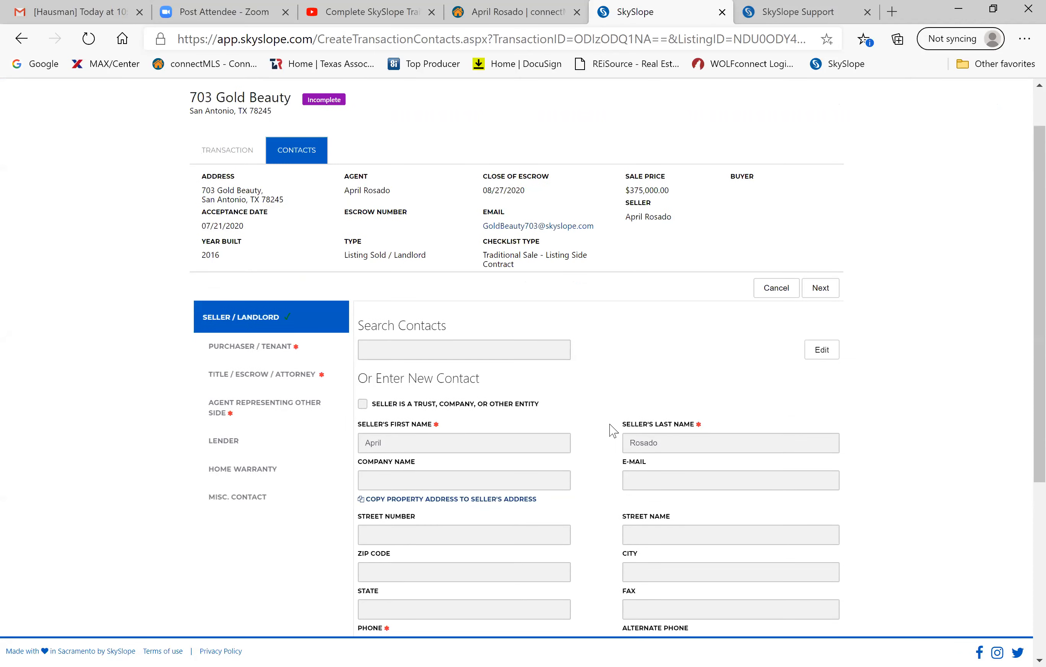
pyautogui.scroll(-3, 613, 430)
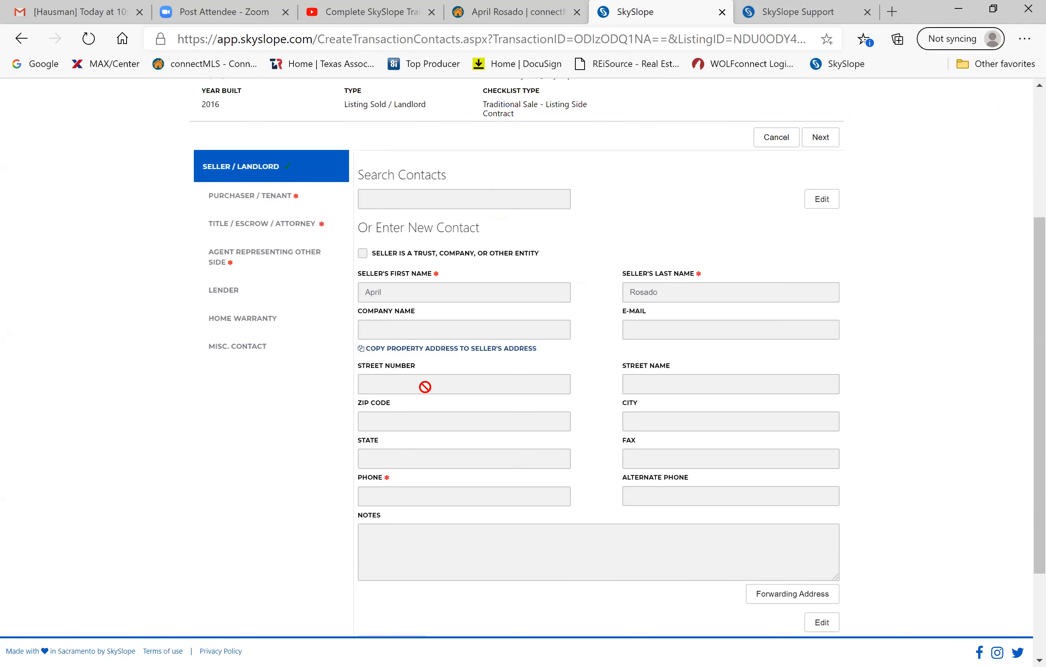
pyautogui.scroll(2, 425, 387)
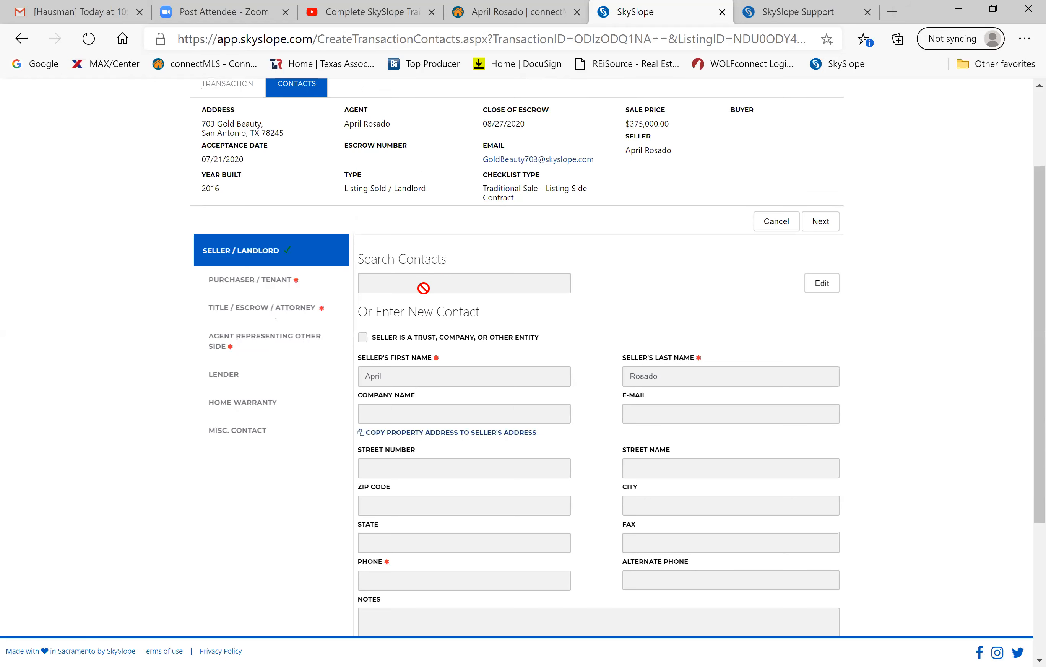
pyautogui.scroll(2, 423, 288)
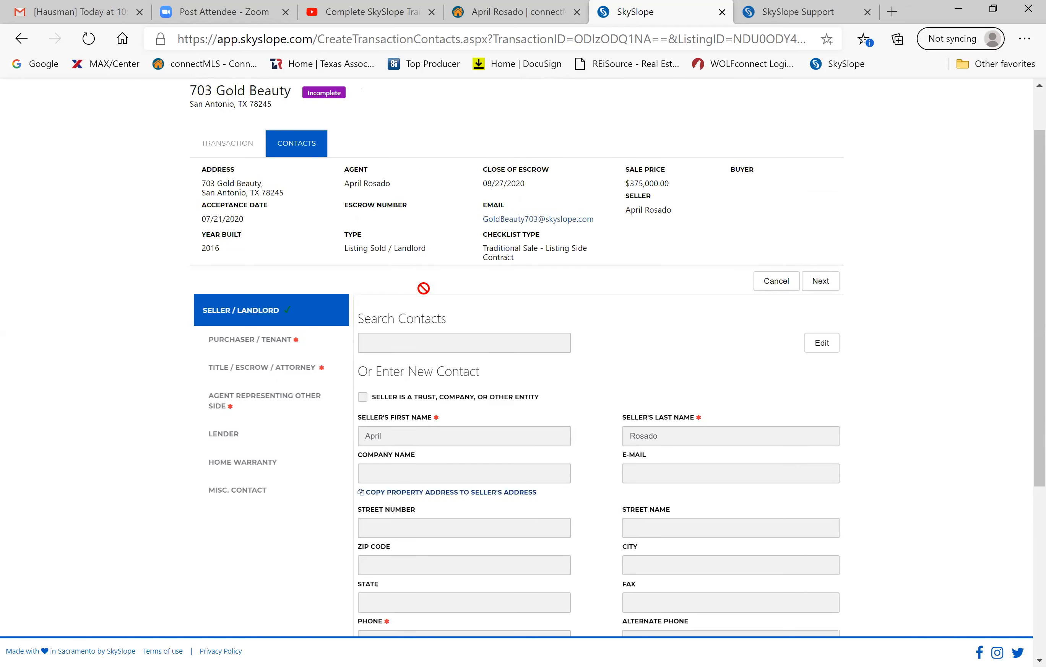
pyautogui.scroll(-2, 423, 288)
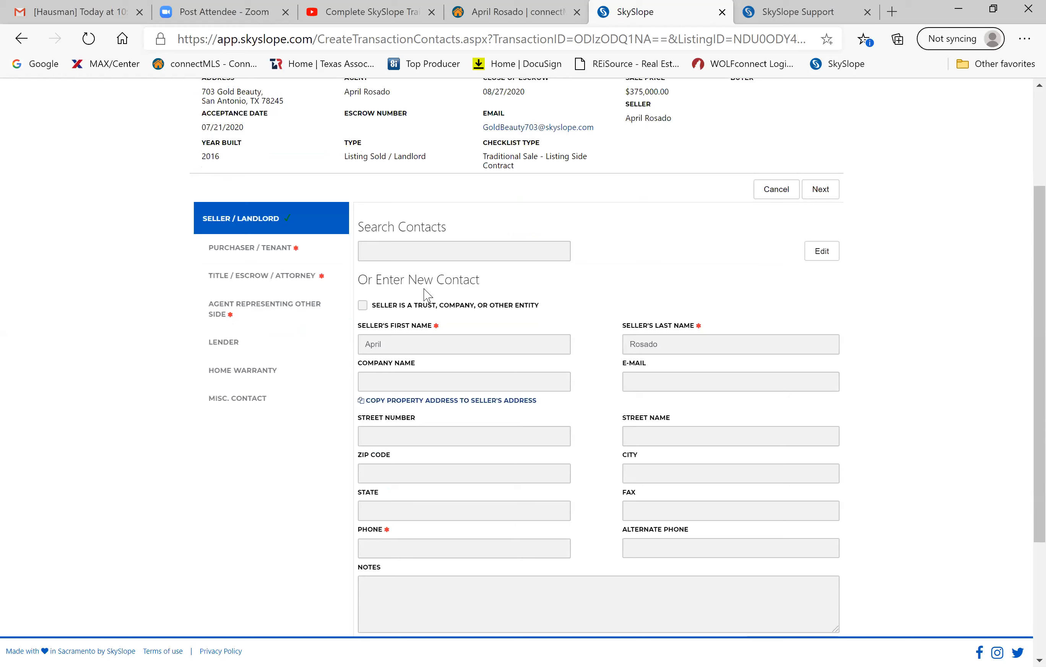
pyautogui.scroll(-3, 426, 297)
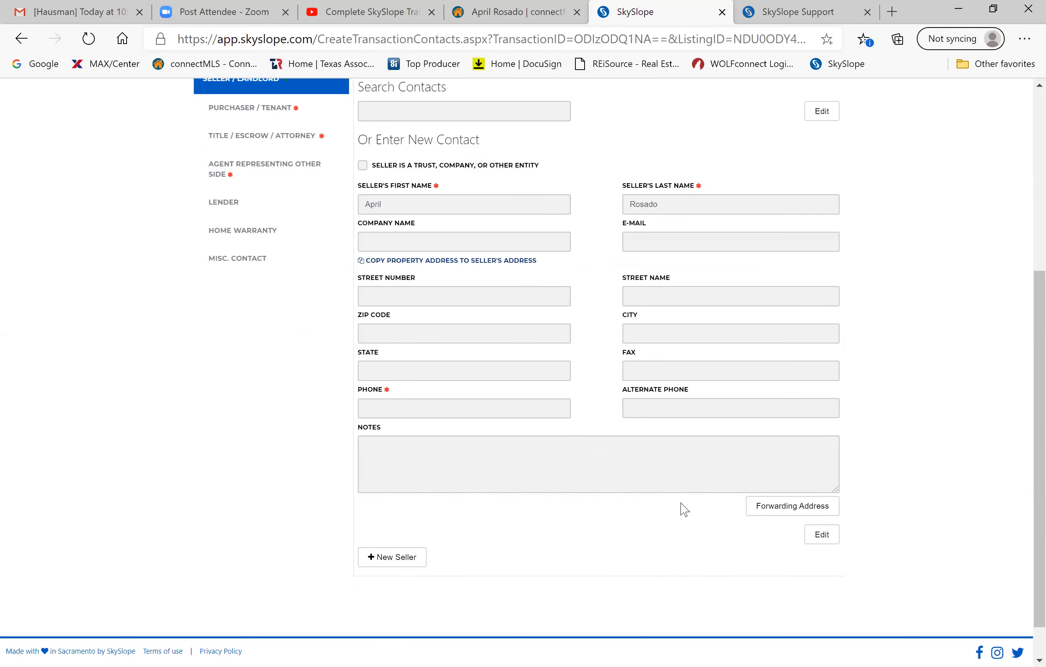
pyautogui.scroll(-2, 682, 509)
pyautogui.scroll(3, 682, 510)
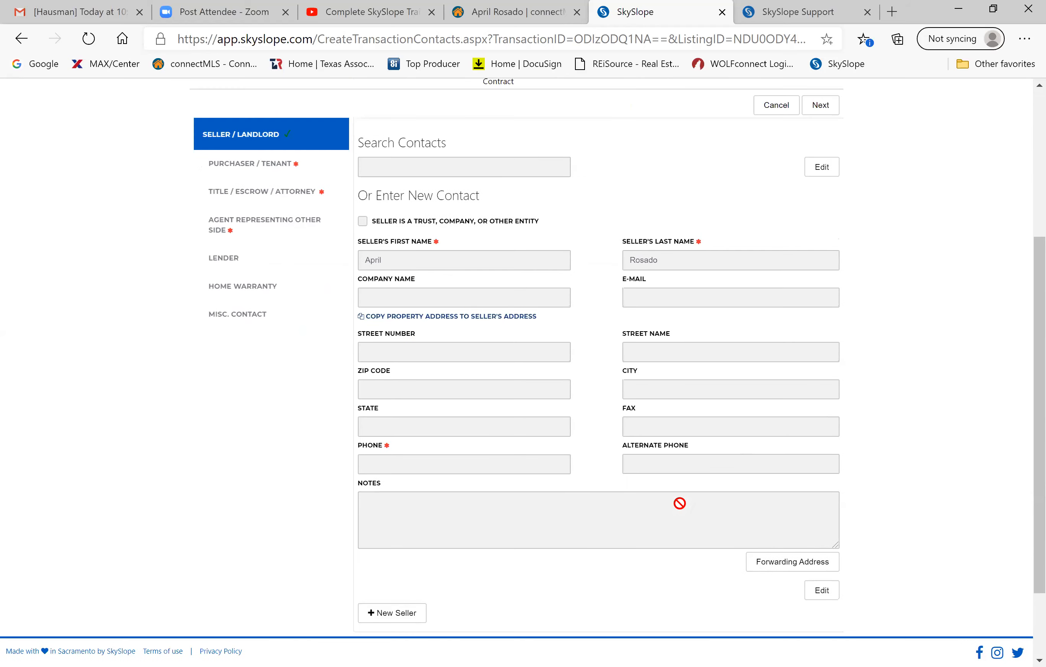
# Enter the buyer's first and last name in the Purchaser/Tenant contact fields.
pyautogui.click(826, 107)
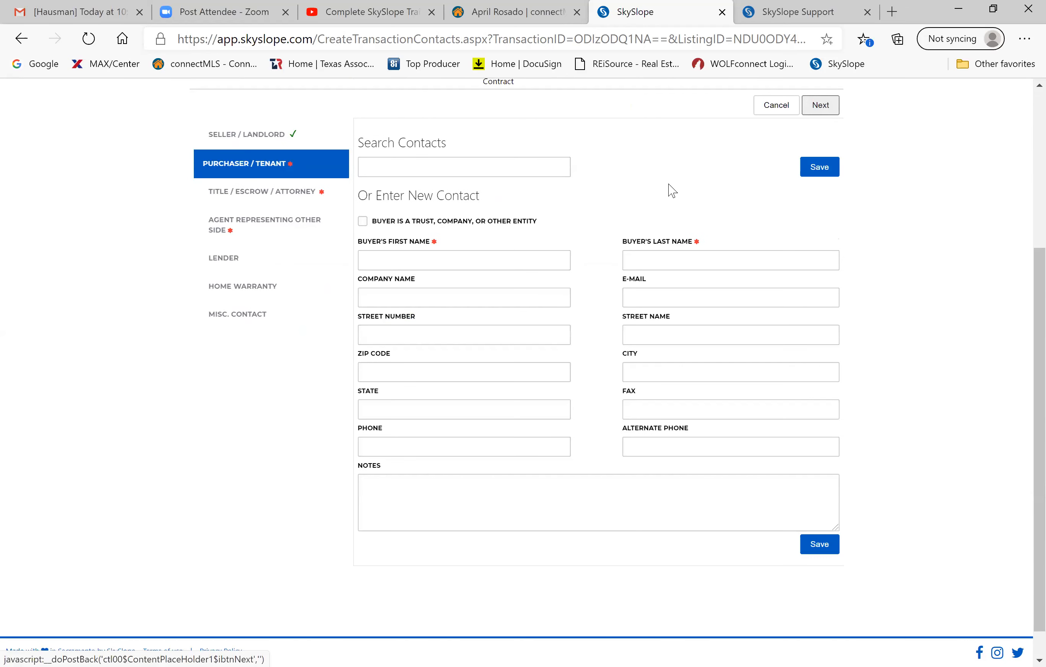
pyautogui.click(519, 253)
pyautogui.press('Tab')
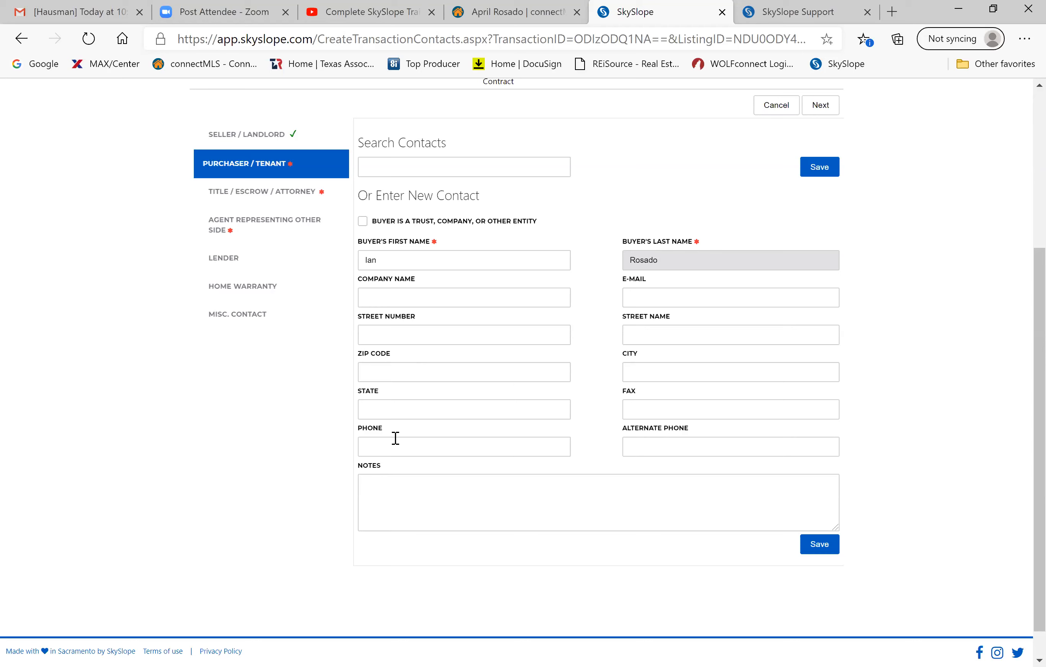
# Save the purchaser contact and continue to the Title / Escrow / Attorney contacts.
pyautogui.click(387, 448)
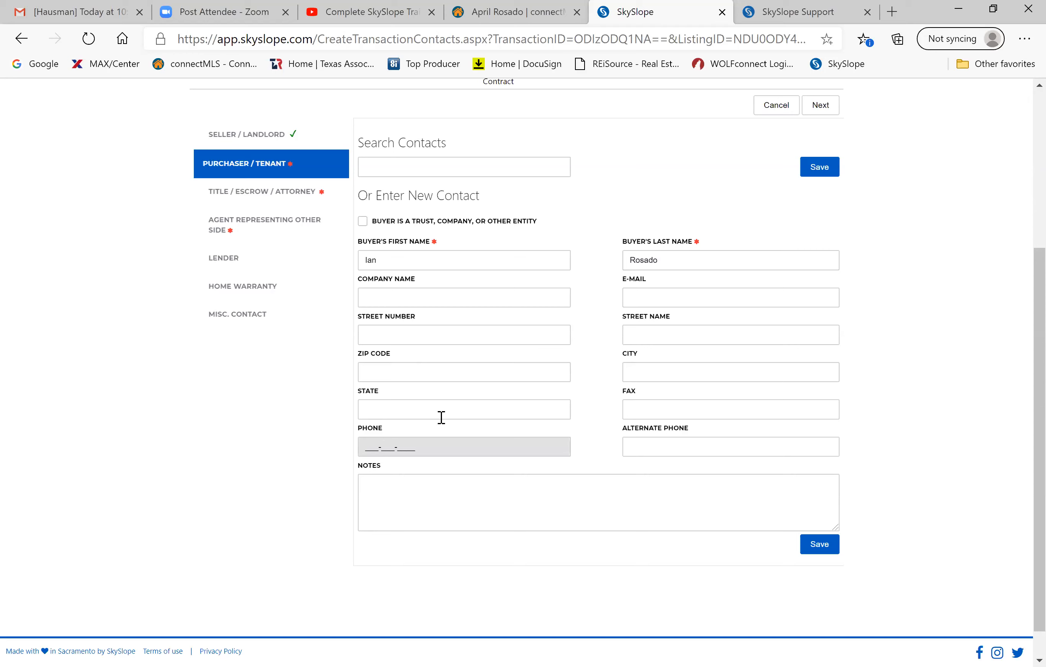
pyautogui.click(819, 551)
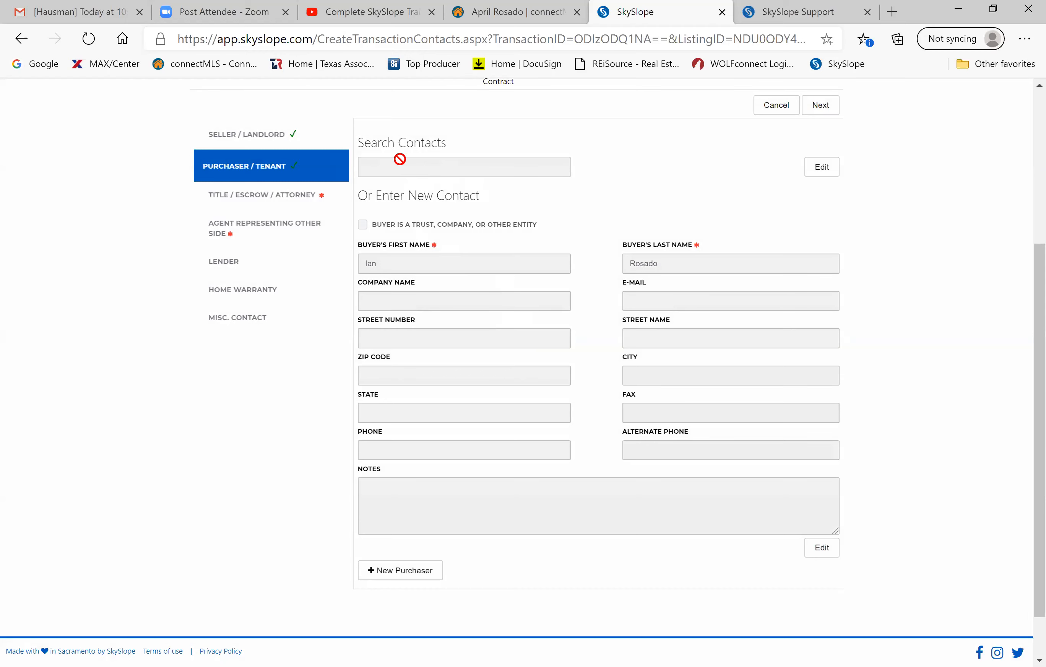
pyautogui.scroll(5, 400, 159)
pyautogui.scroll(-4, 770, 144)
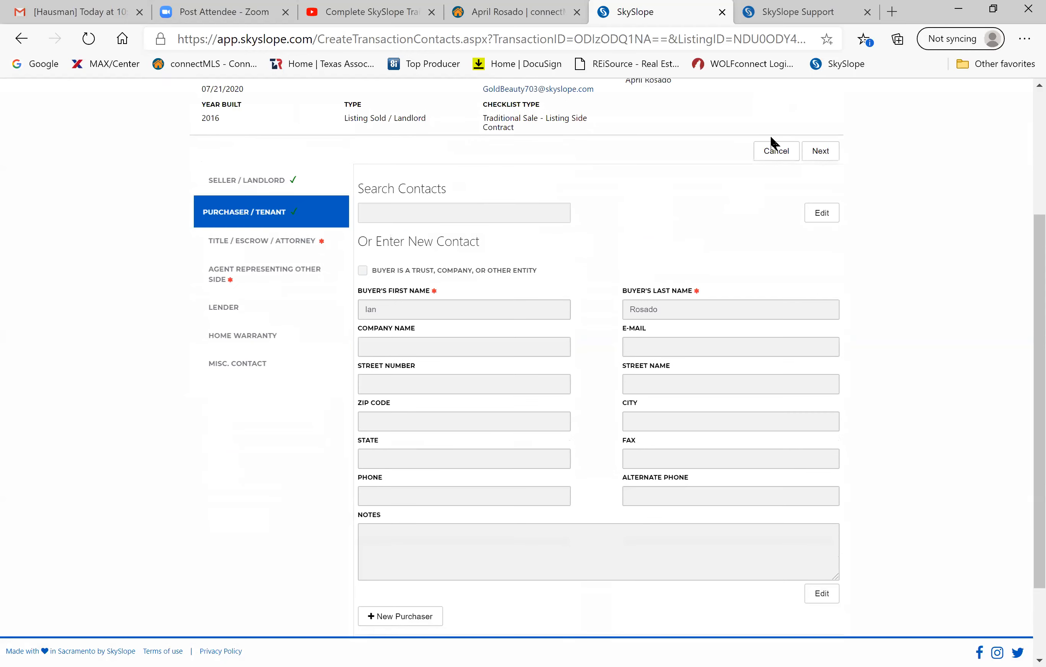
pyautogui.click(817, 162)
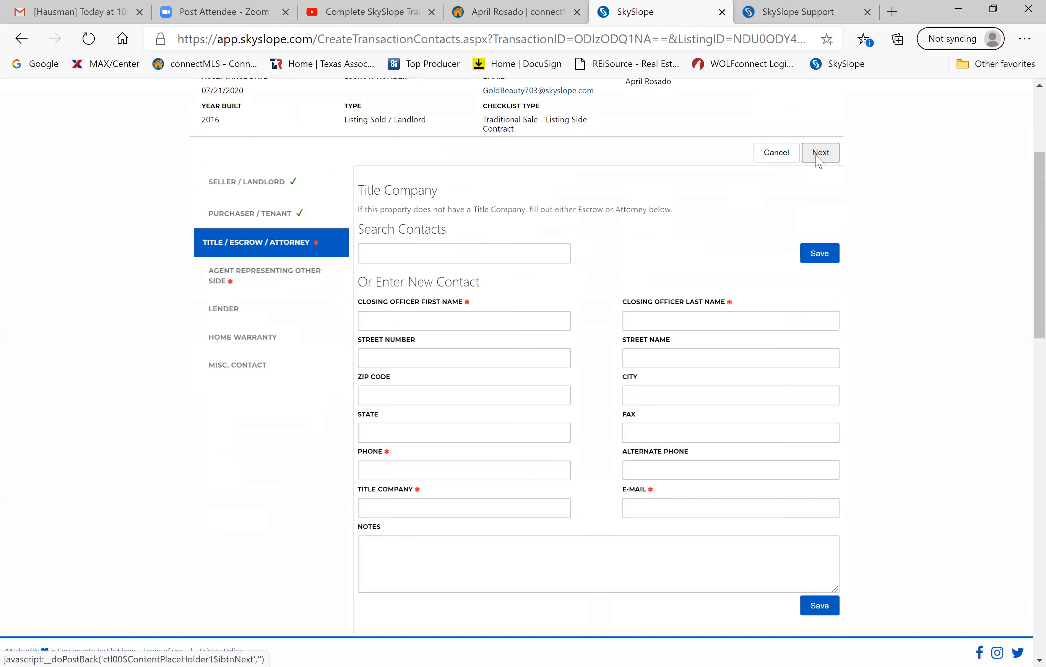
# Fill in the title company closing officer's first and last name, phone number and e-mail address.
pyautogui.click(457, 315)
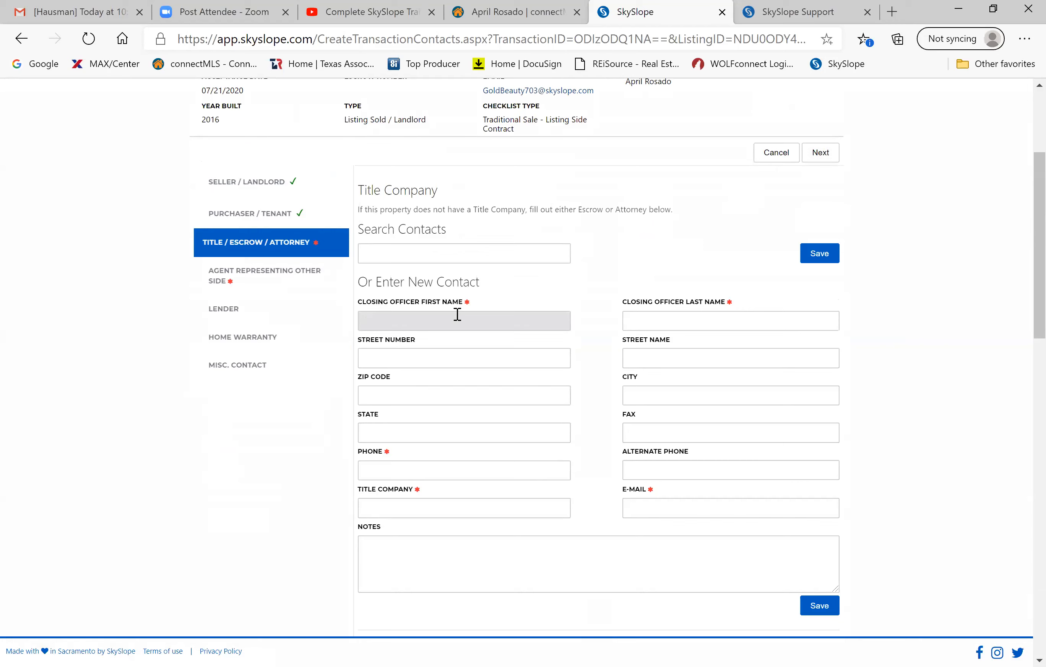
pyautogui.click(682, 322)
pyautogui.scroll(-3, 432, 289)
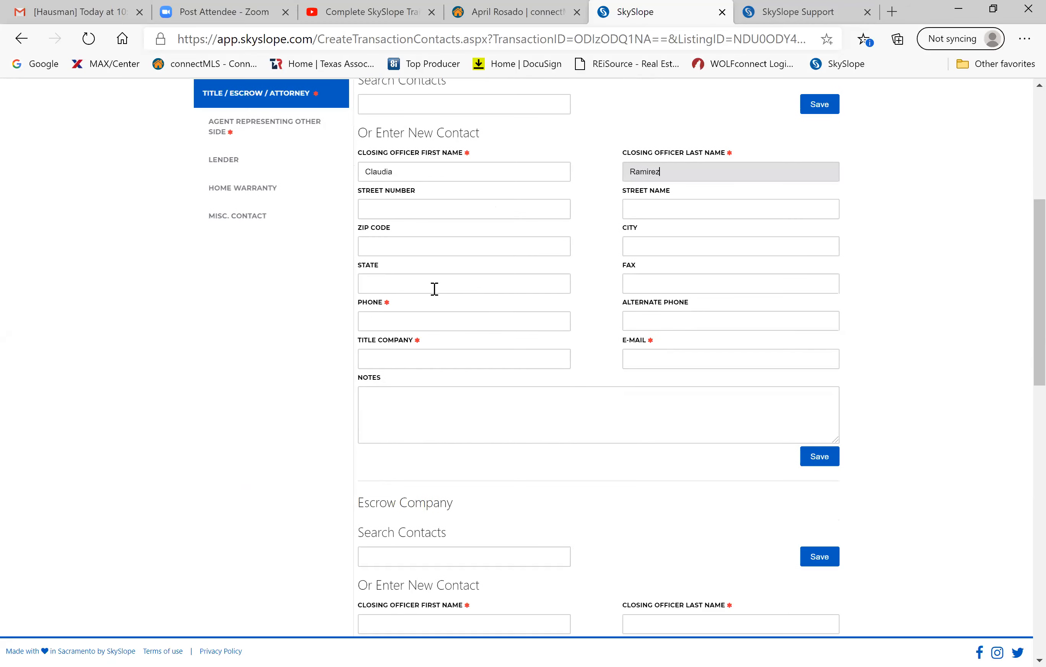
pyautogui.click(384, 315)
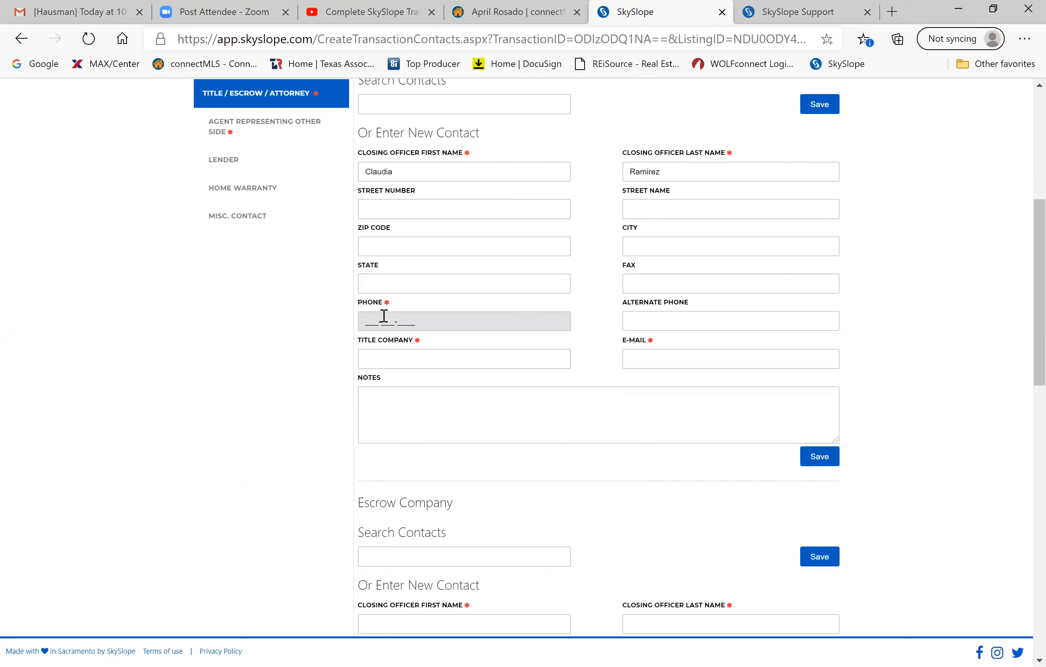
pyautogui.write('210-555-5555')
pyautogui.click(644, 359)
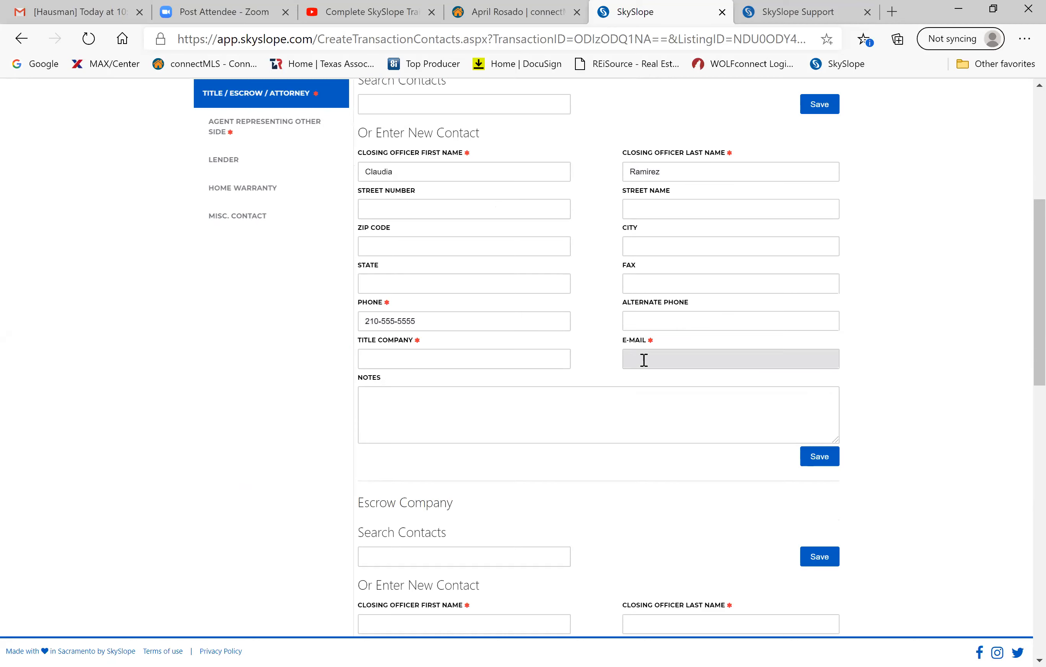
pyautogui.write('asdlfkj @W gmail.com')
pyautogui.click(675, 359)
pyautogui.press('BackSpace')
pyautogui.scroll(-4, 819, 545)
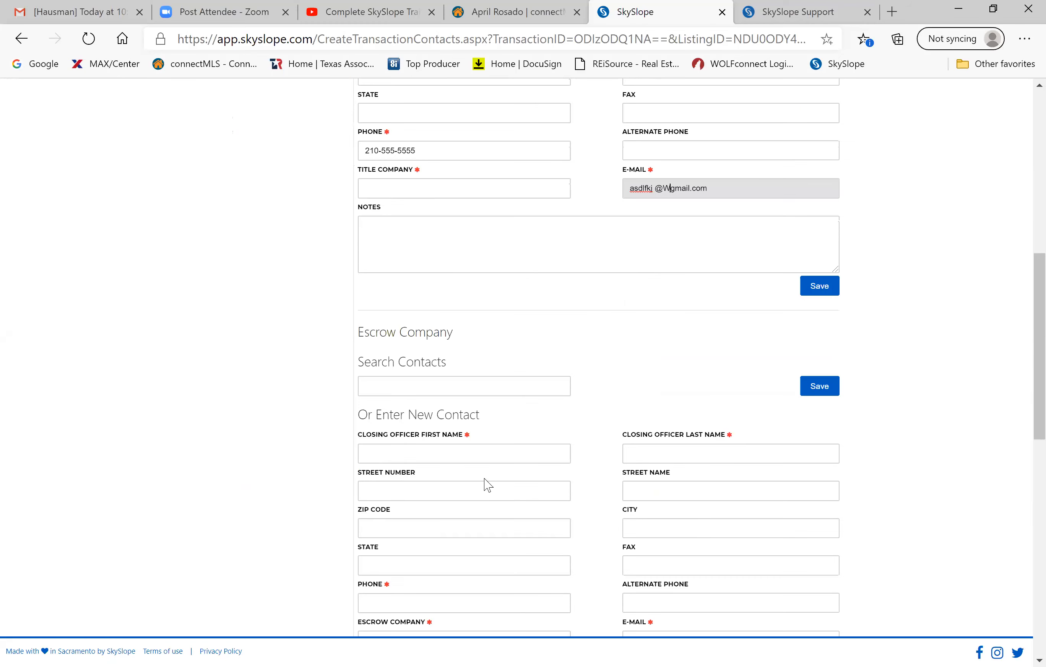
# Enter the escrow officer's first and last name and save, which fails with a missing-phone warning.
pyautogui.click(482, 449)
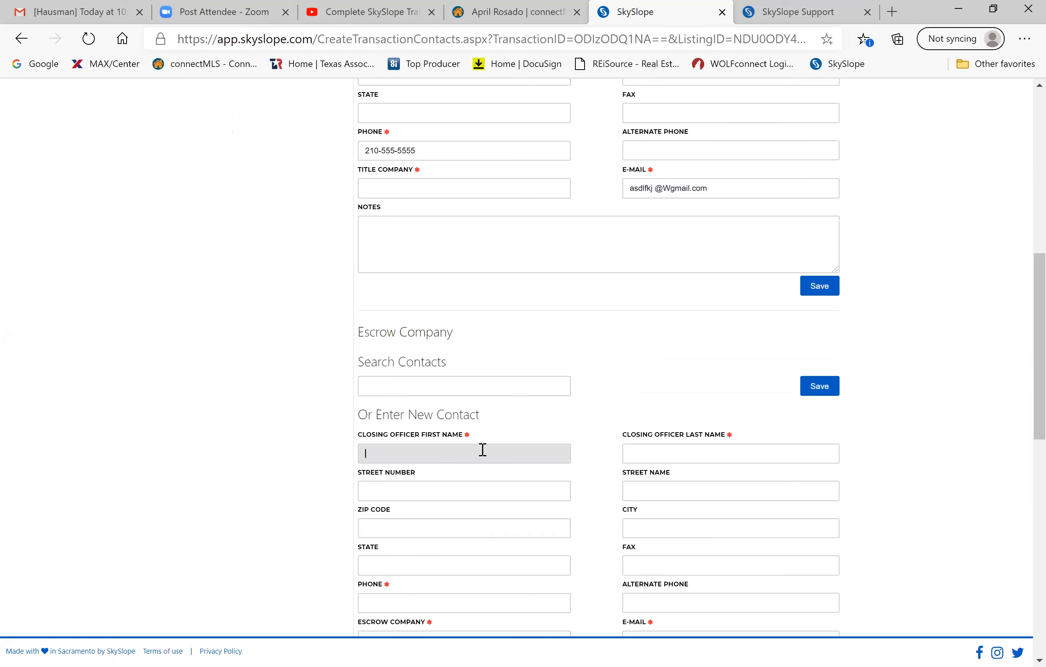
pyautogui.scroll(-3, 482, 449)
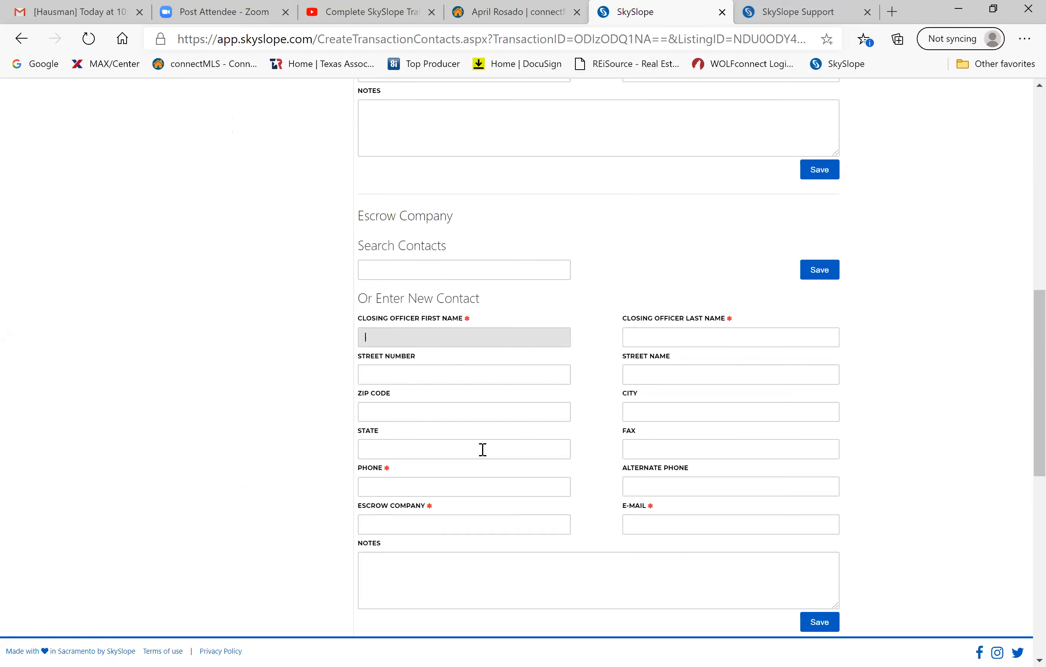
pyautogui.click(665, 331)
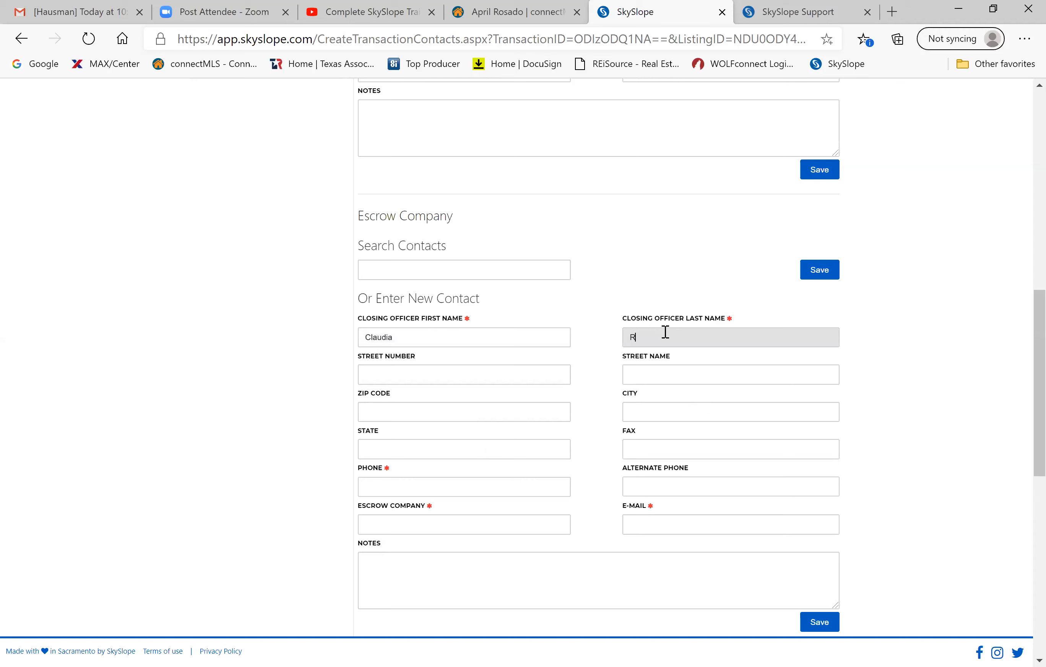
pyautogui.click(823, 623)
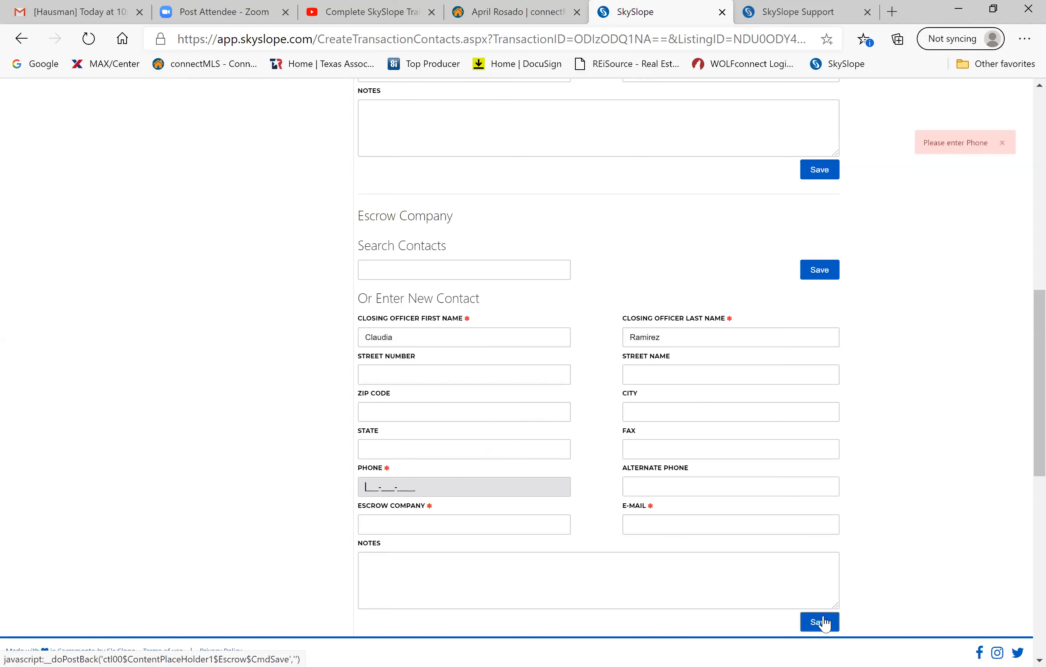
pyautogui.click(820, 623)
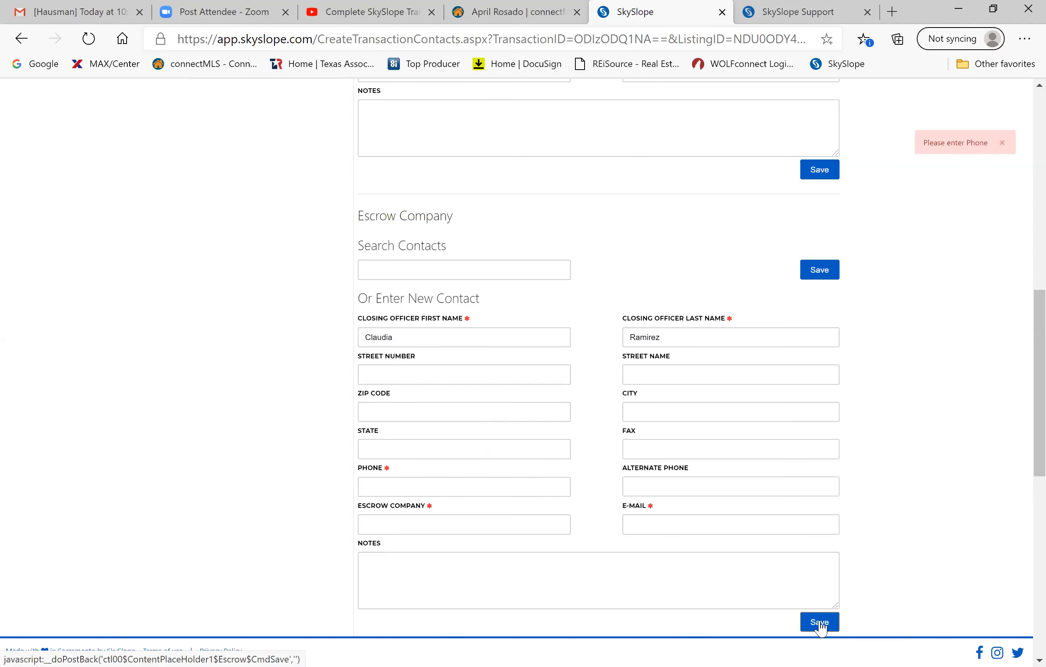
pyautogui.scroll(4, 823, 626)
pyautogui.scroll(-15, 823, 627)
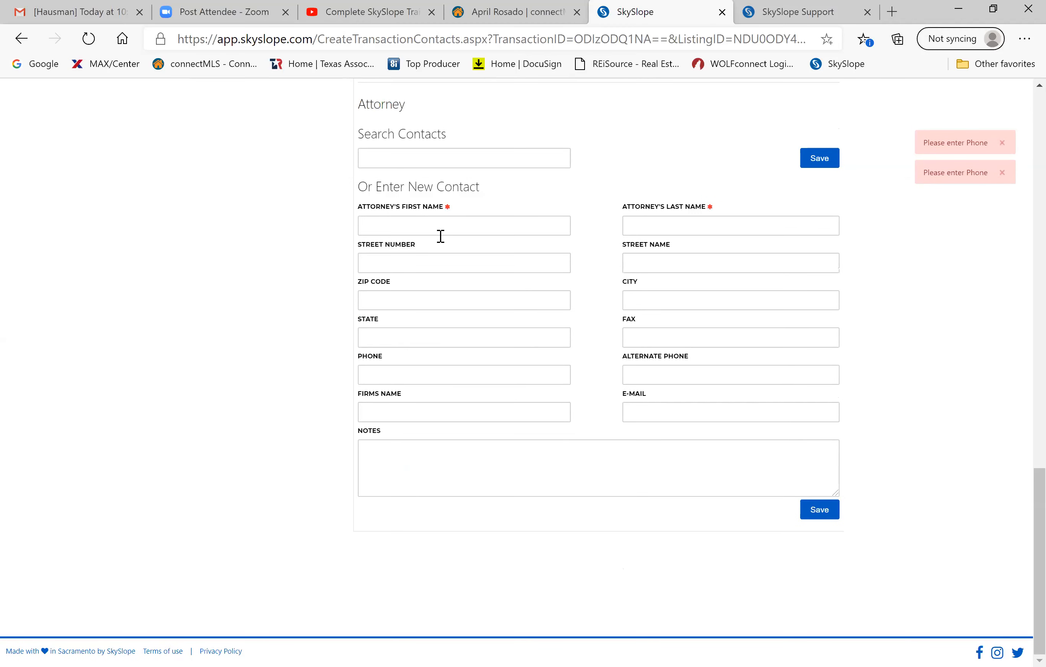
pyautogui.scroll(20, 440, 236)
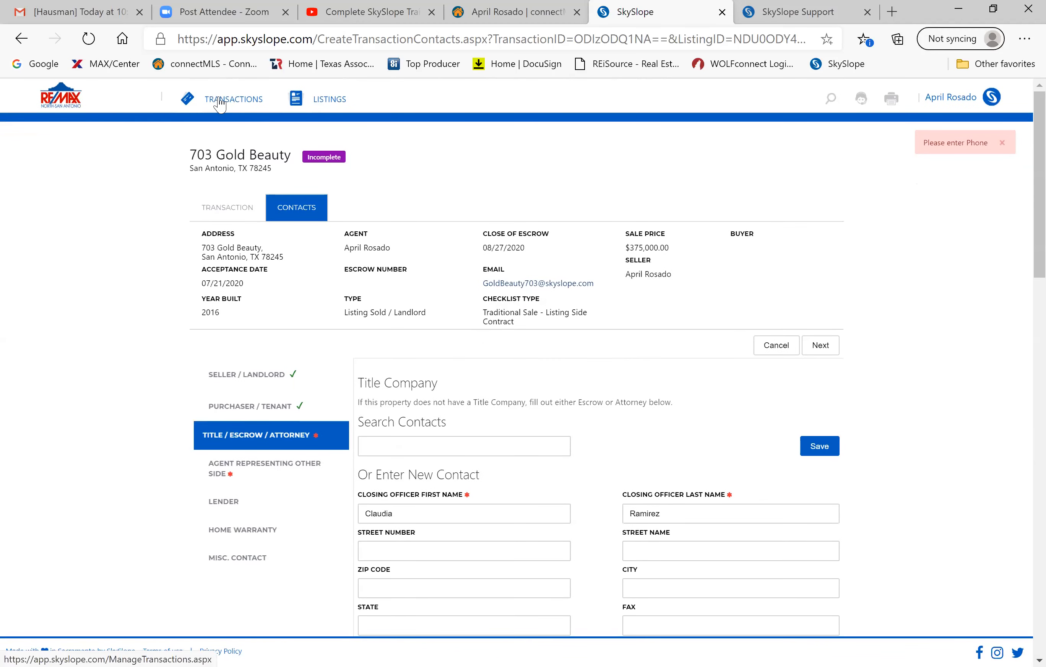
pyautogui.click(221, 104)
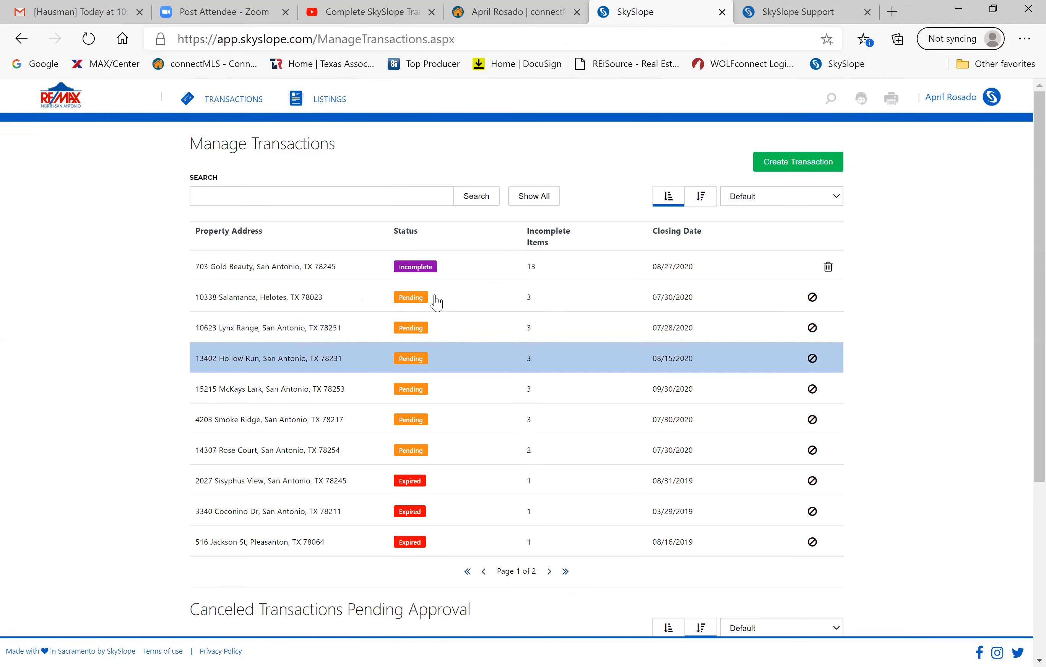
pyautogui.click(69, 107)
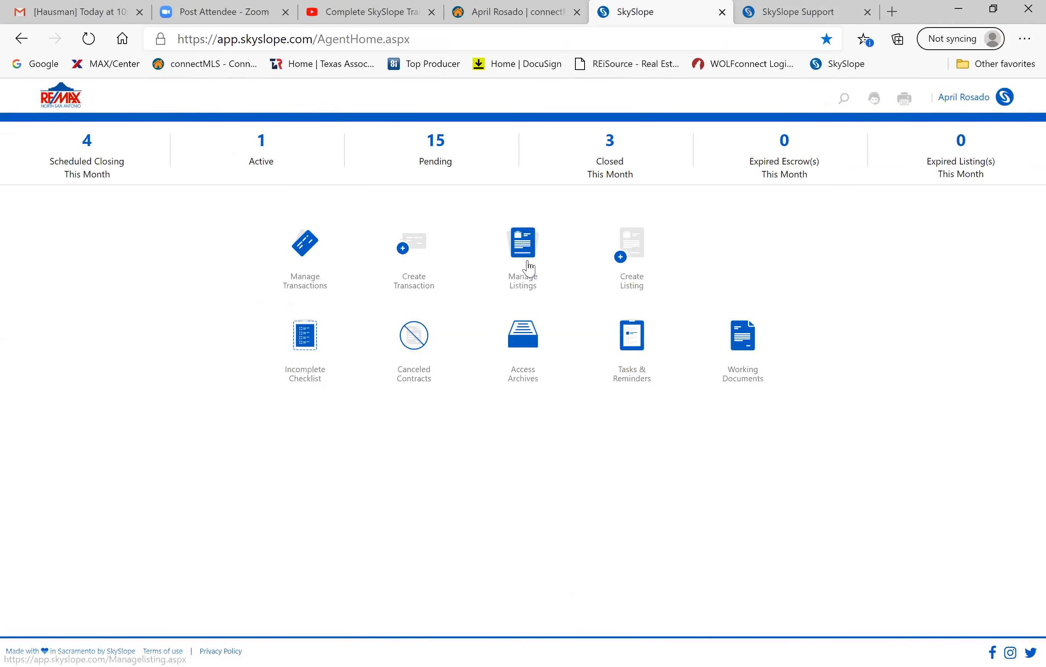
pyautogui.click(530, 267)
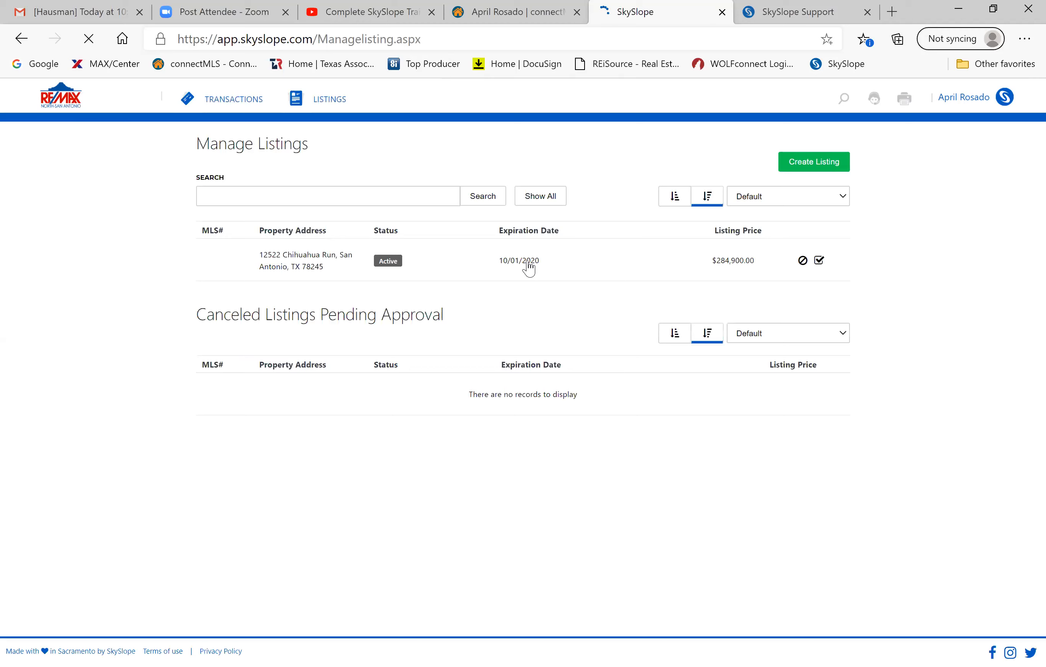
pyautogui.click(294, 265)
pyautogui.scroll(-1, 527, 418)
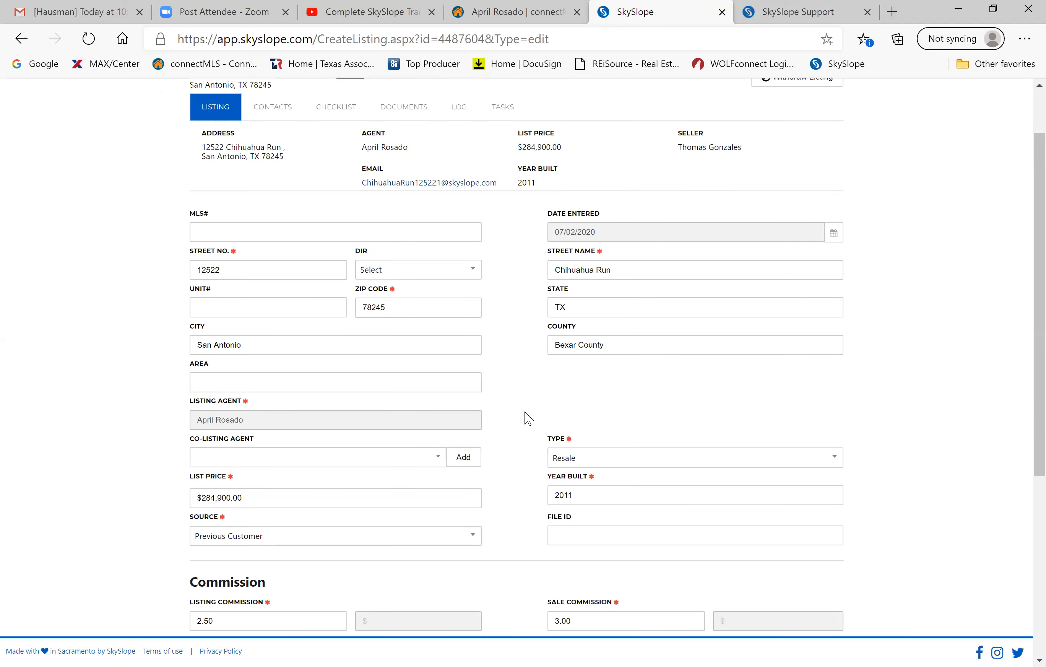
pyautogui.scroll(-1, 527, 418)
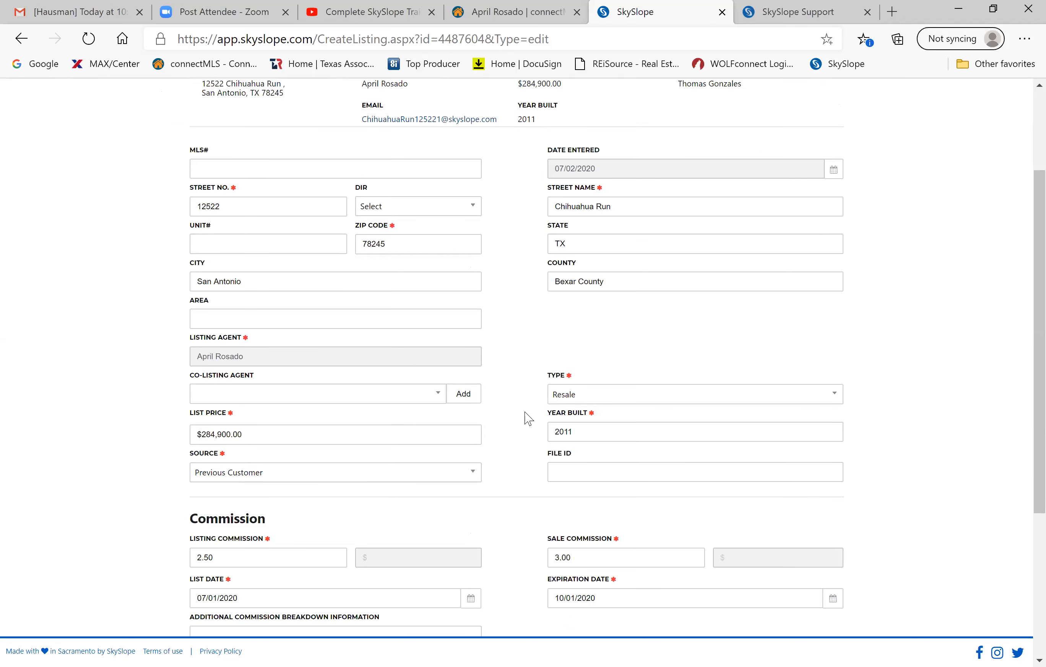
pyautogui.scroll(3, 527, 418)
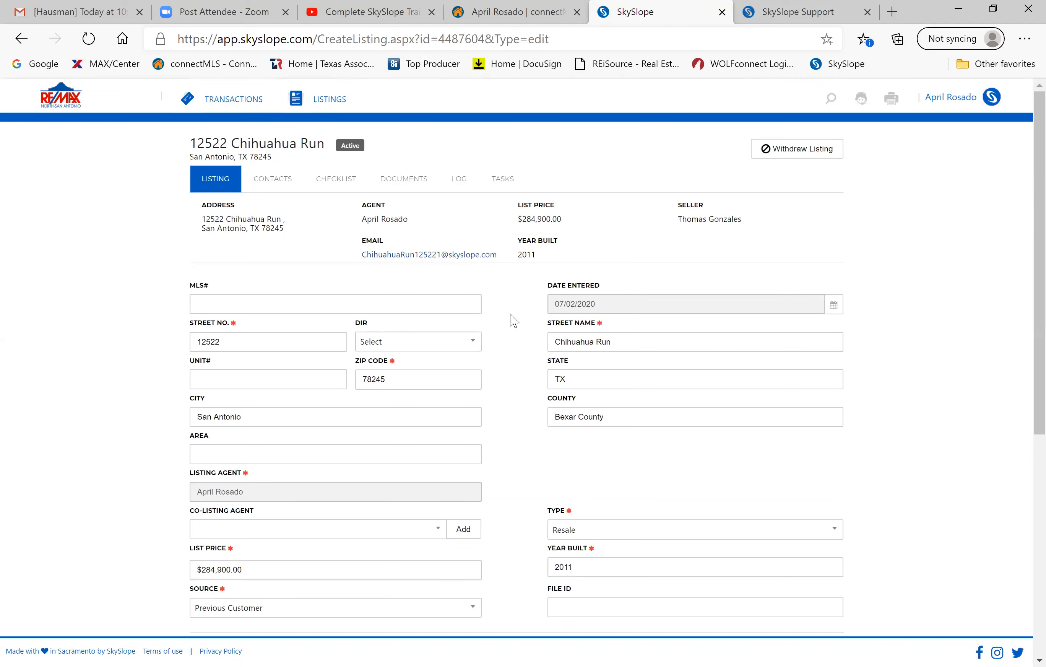
pyautogui.scroll(-5, 513, 321)
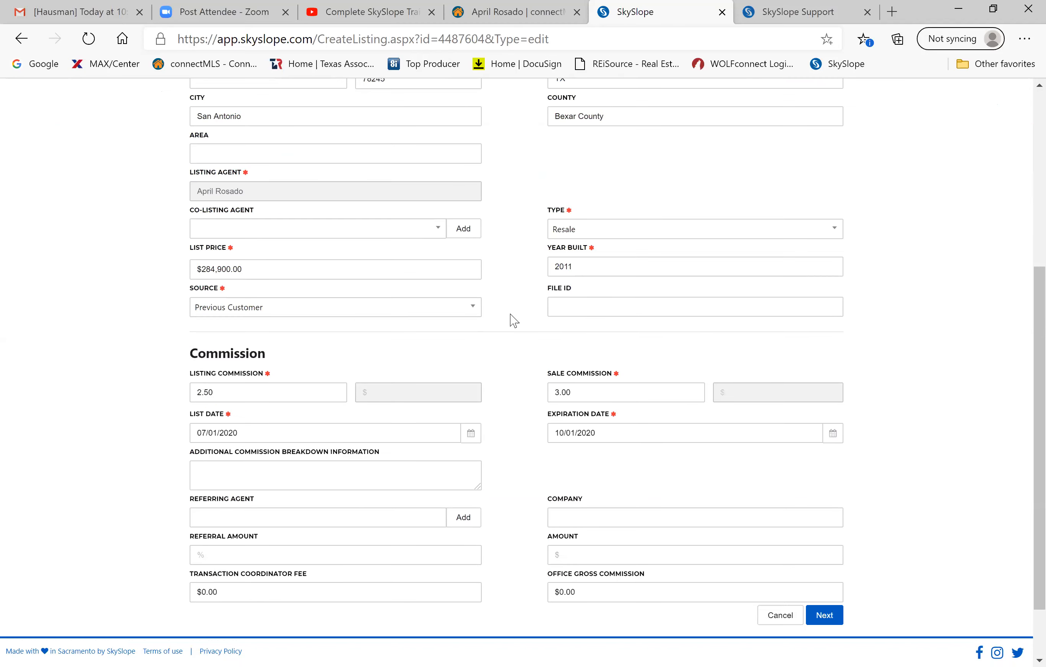
pyautogui.scroll(-2, 513, 320)
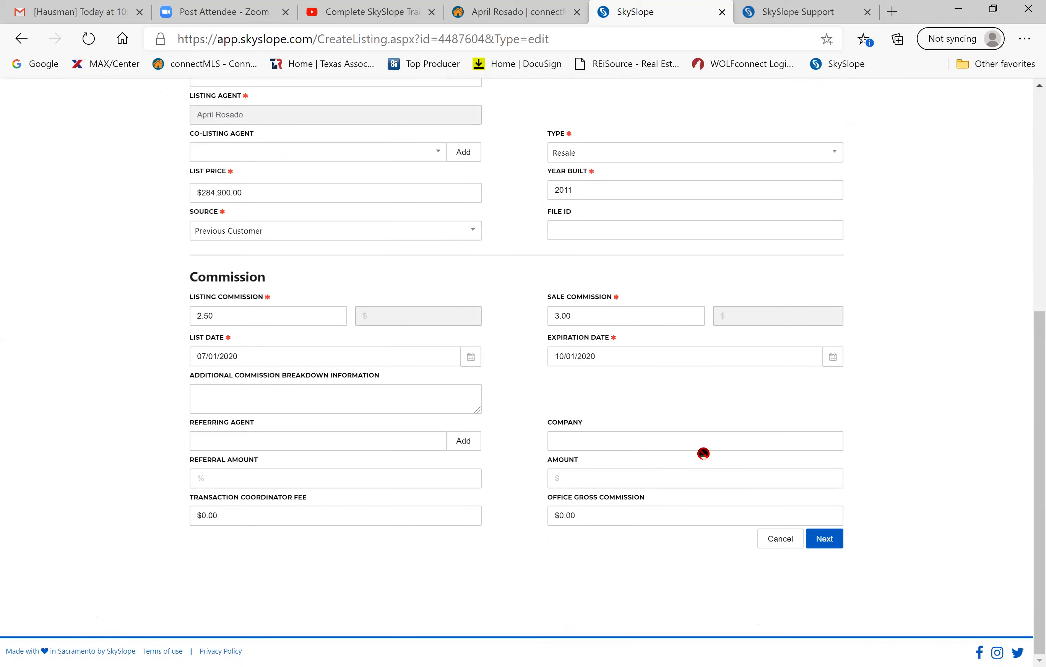
pyautogui.scroll(6, 928, 437)
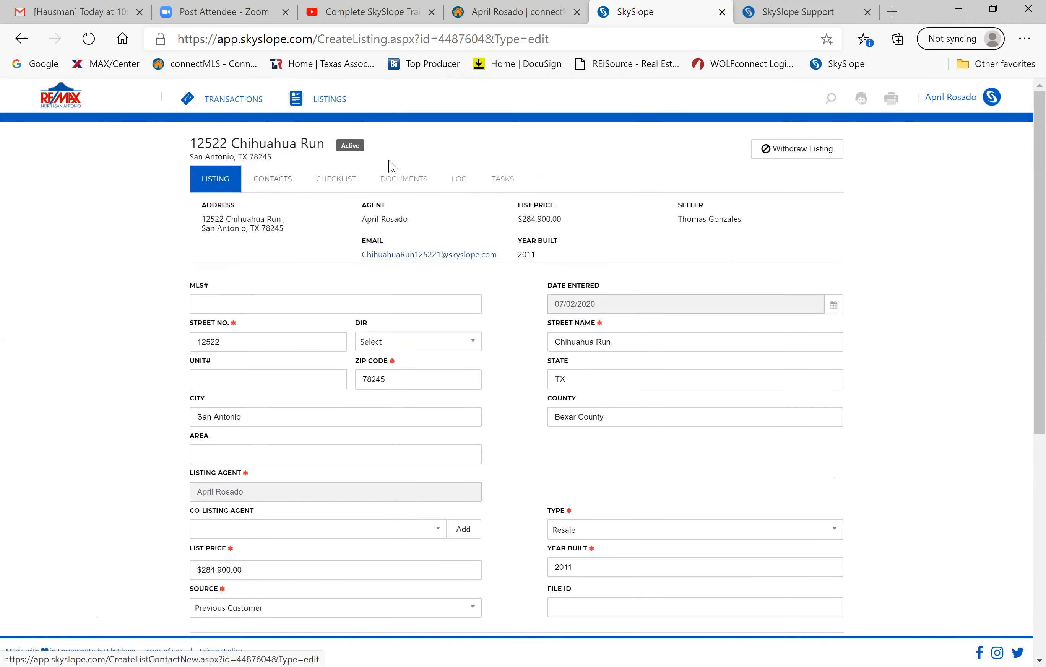
# Review its checklist: six items Completed, Listing Amendments Incomplete and marked unsigned.
pyautogui.click(332, 180)
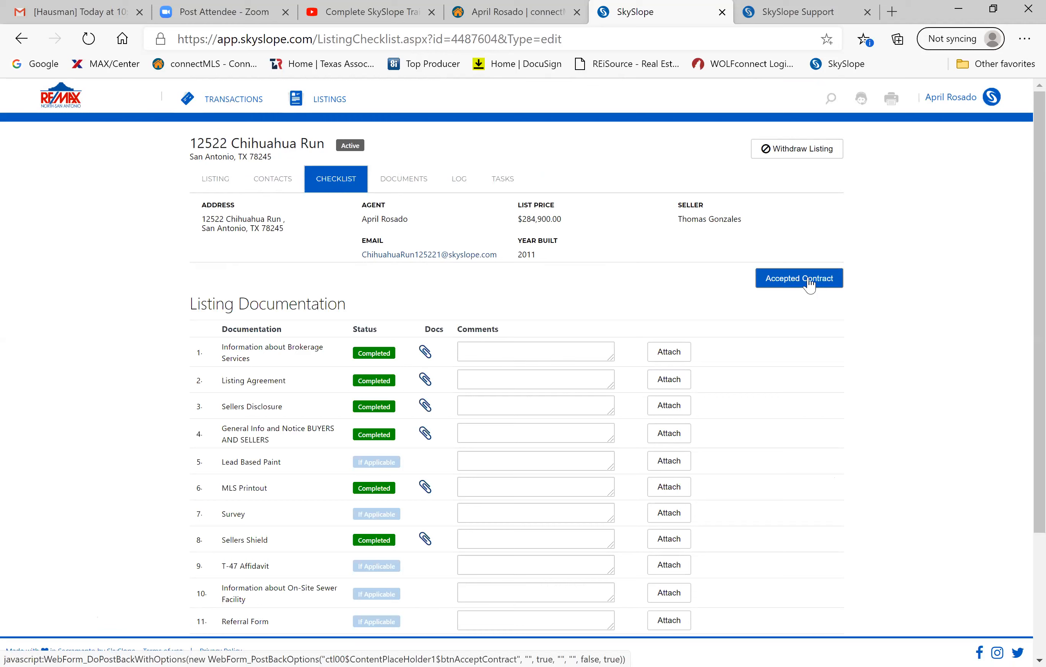
pyautogui.scroll(-3, 694, 242)
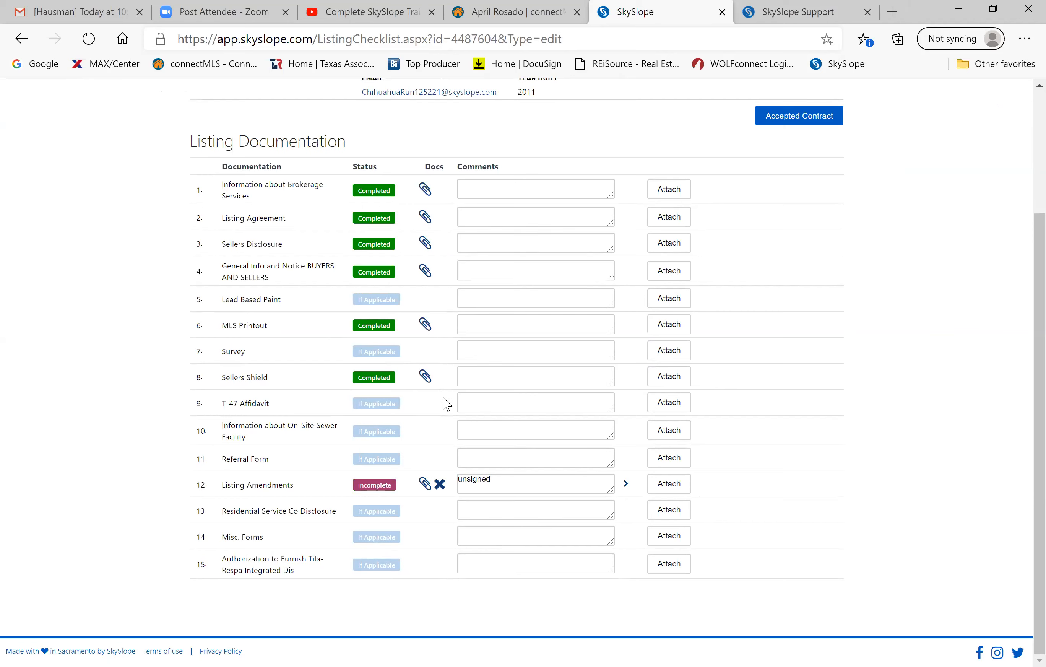
pyautogui.scroll(4, 445, 402)
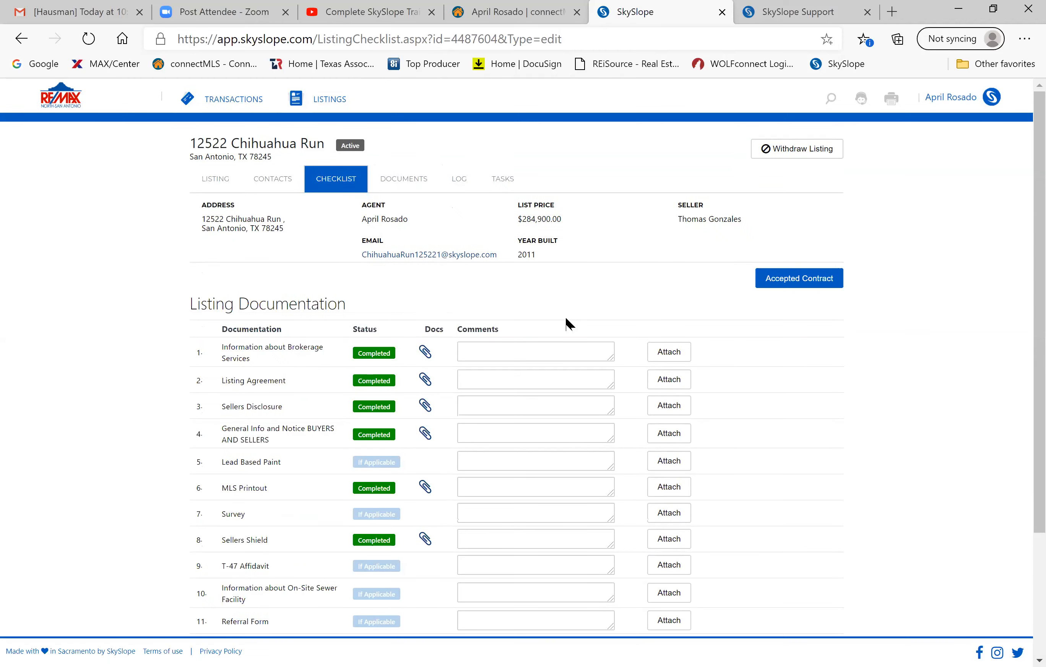
pyautogui.click(233, 98)
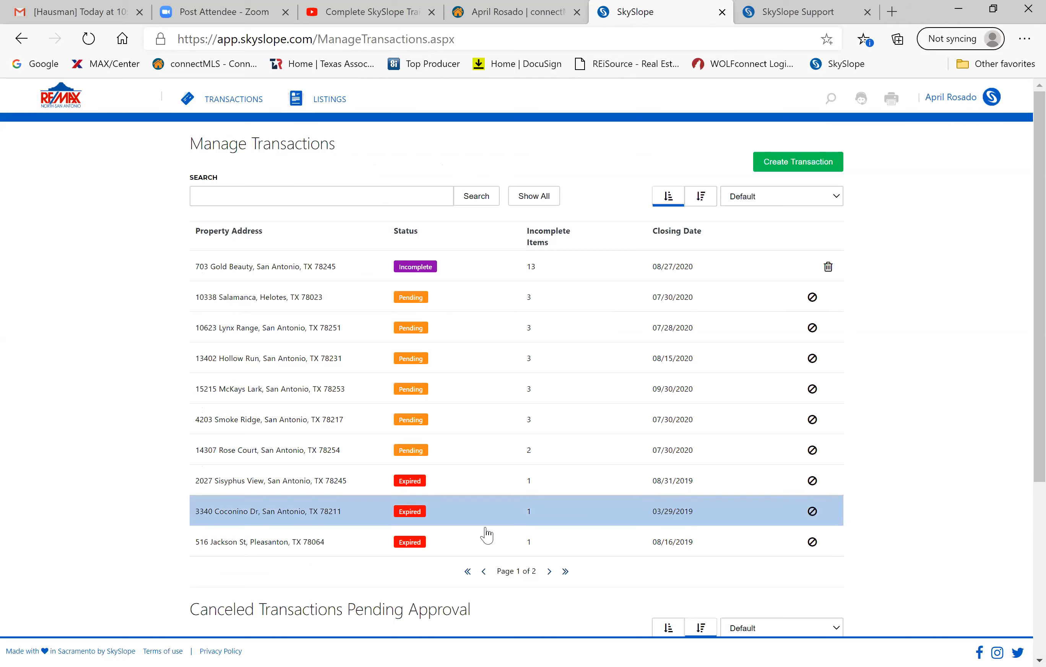
pyautogui.click(549, 571)
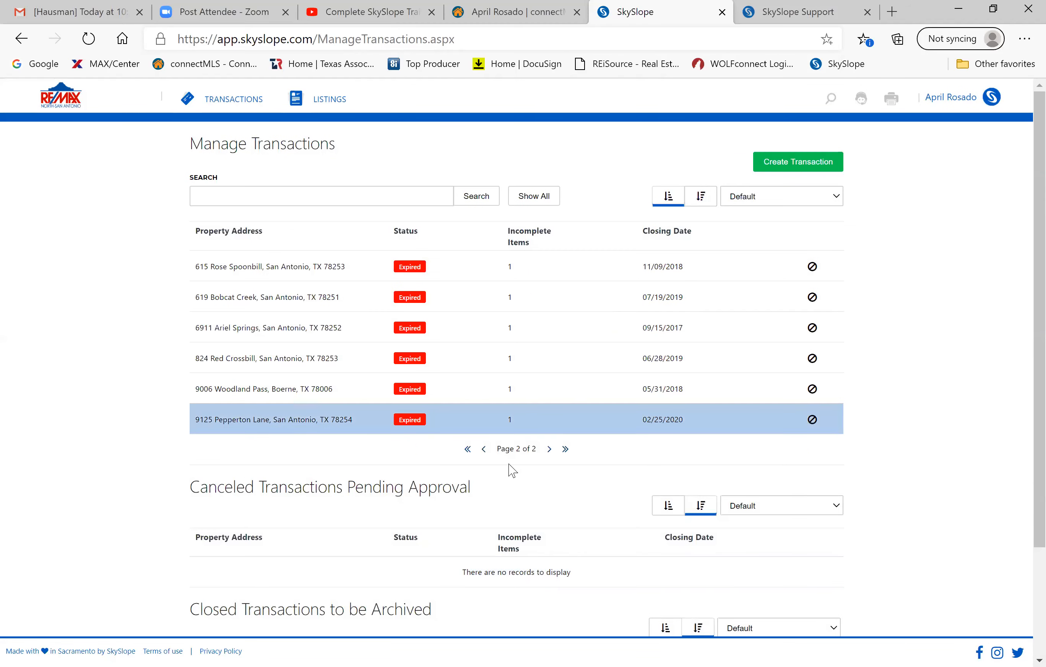
pyautogui.click(485, 449)
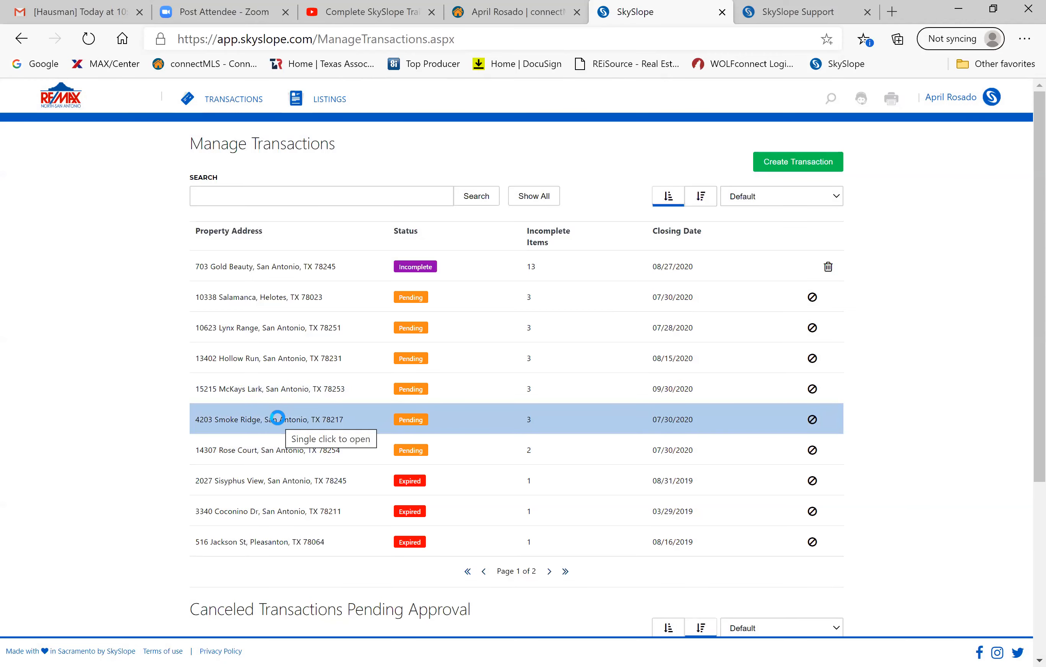
pyautogui.click(267, 359)
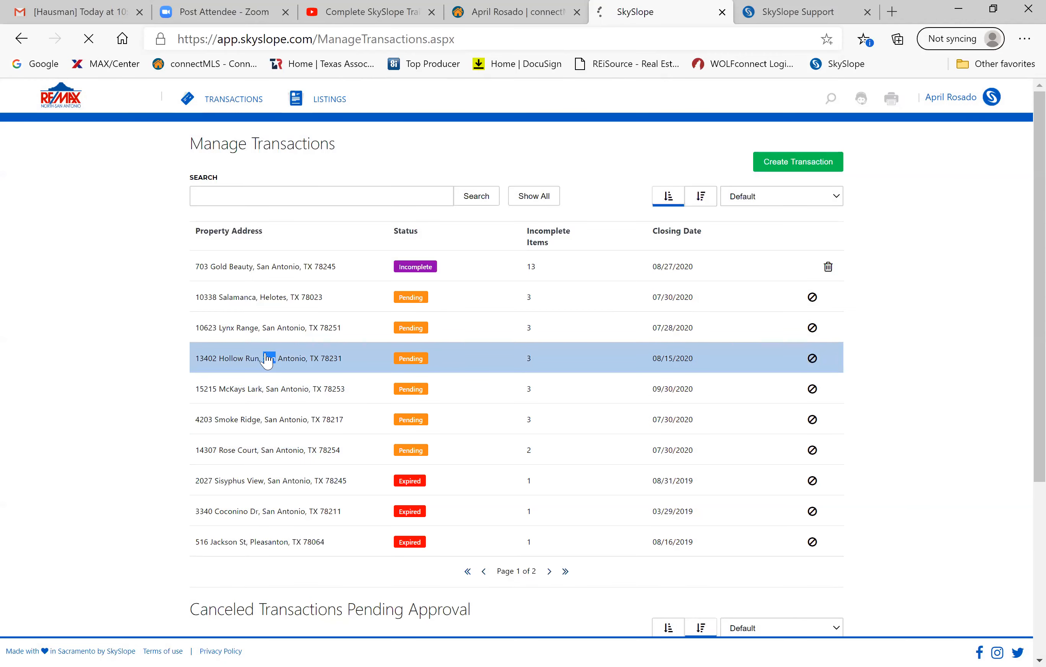
pyautogui.scroll(-2, 359, 364)
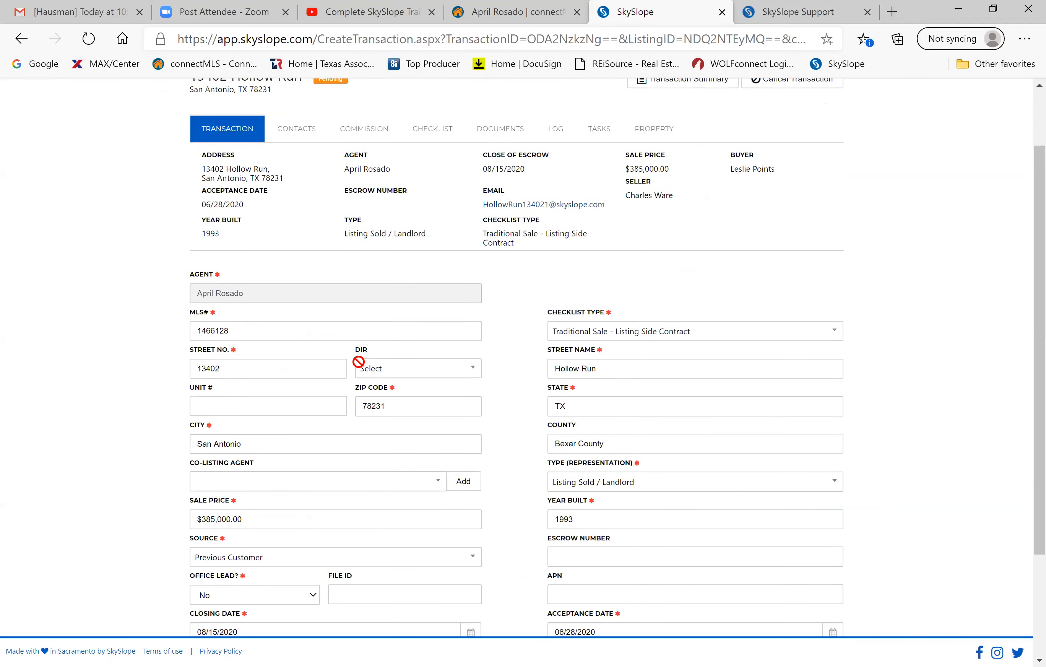
pyautogui.scroll(2, 359, 364)
pyautogui.scroll(-1, 360, 368)
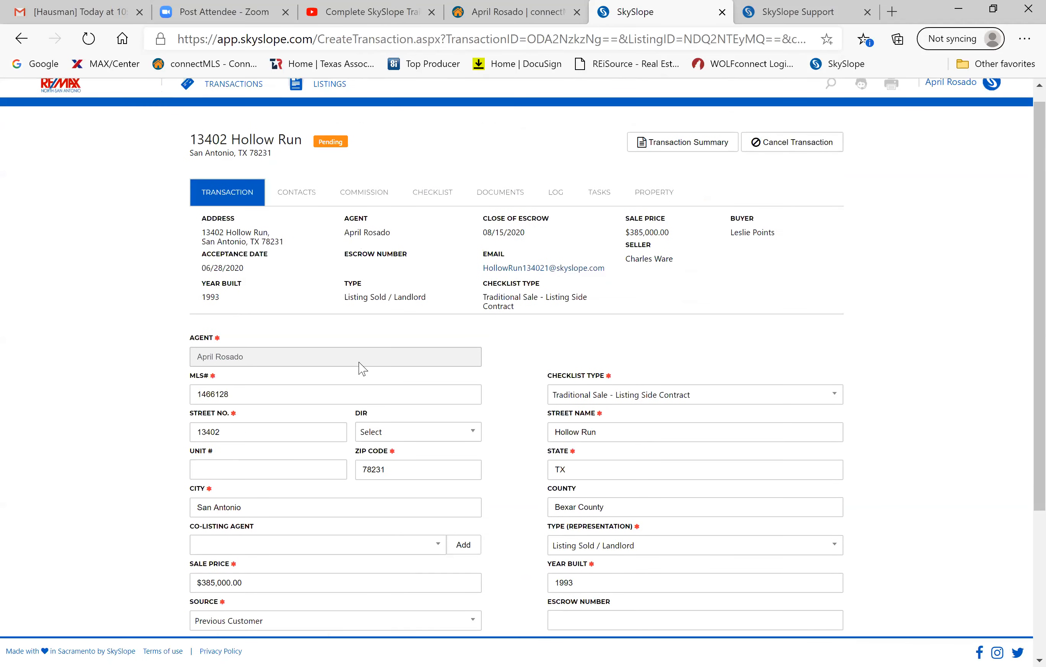
# Scroll through the Hollow Run checklist: Executed Contract, financing, HOA, MLS Printout, repairs, Title Commitment Completed.
pyautogui.click(432, 194)
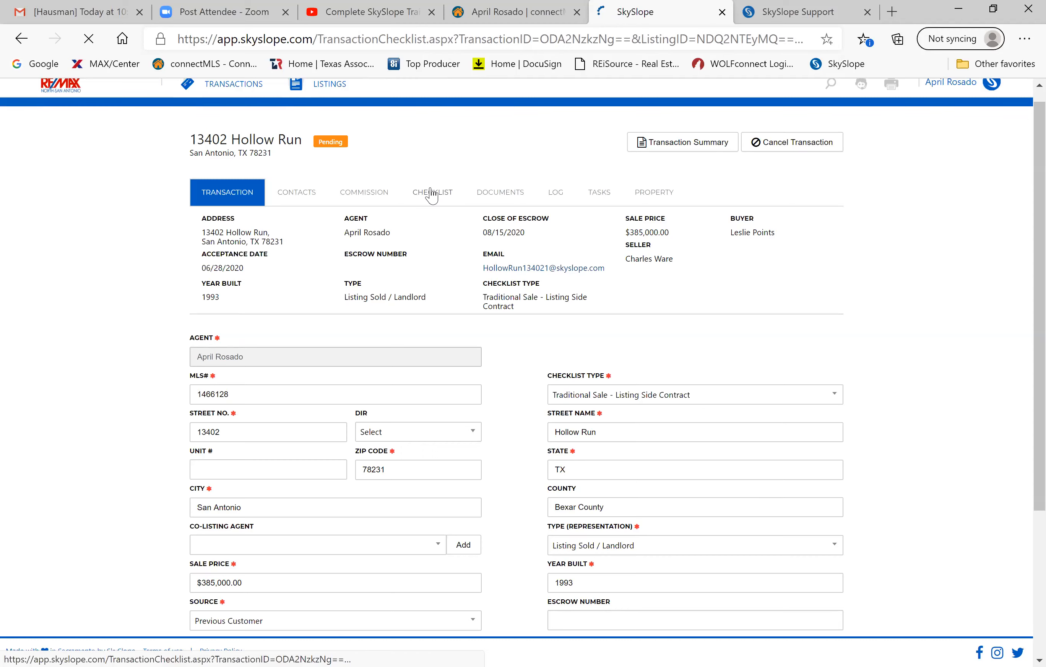
pyautogui.scroll(-3, 321, 443)
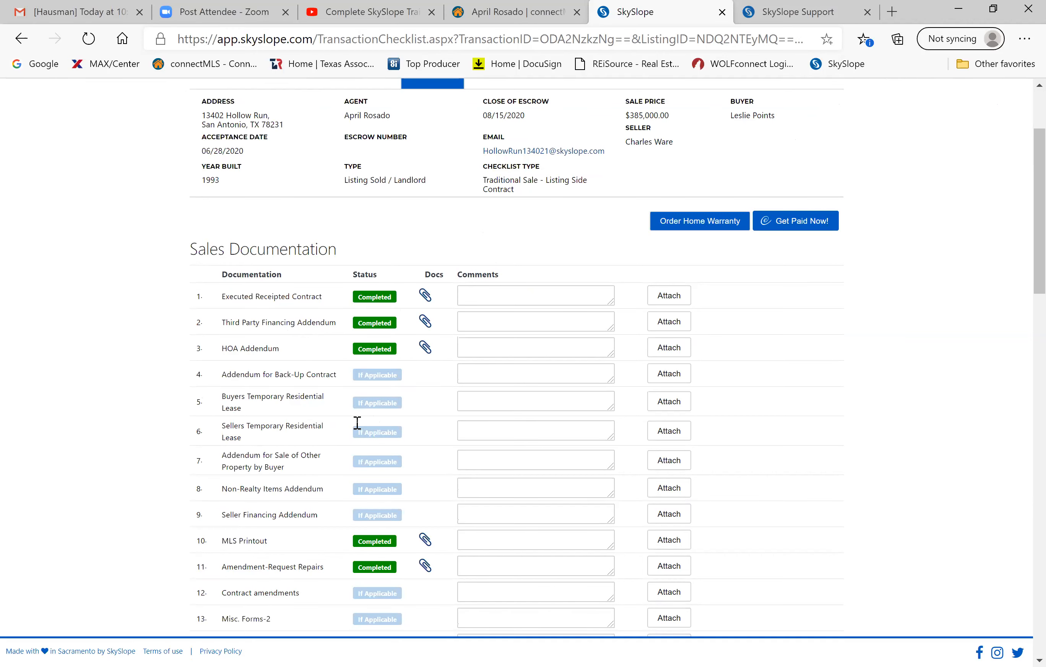
pyautogui.scroll(-2, 334, 351)
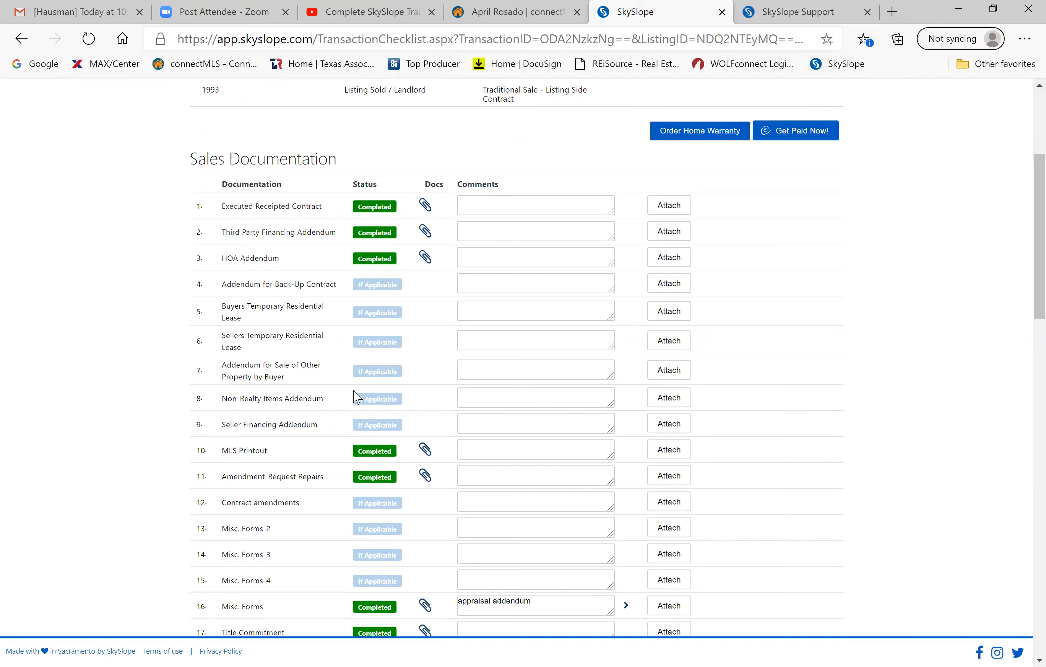
pyautogui.scroll(-7, 356, 397)
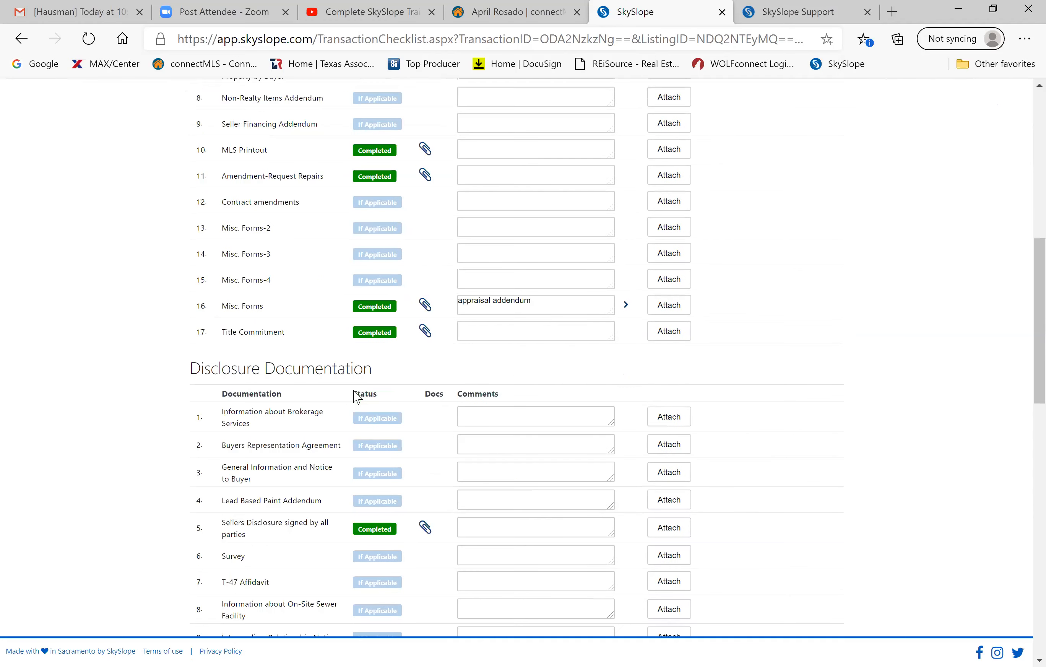
pyautogui.scroll(-1, 357, 398)
pyautogui.scroll(-17, 354, 390)
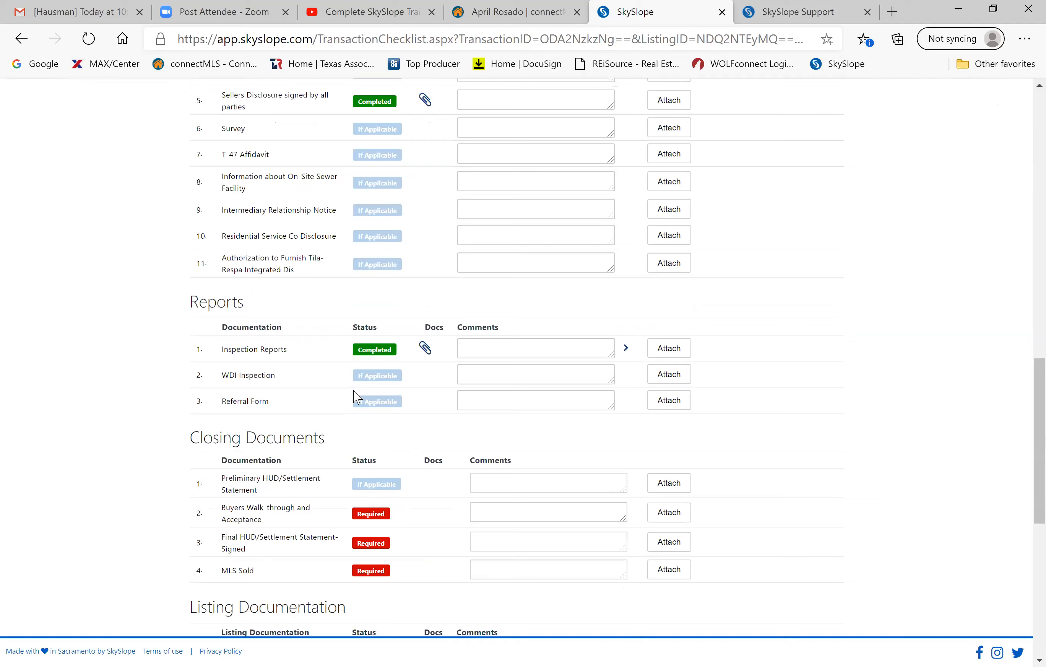
pyautogui.scroll(-5, 357, 398)
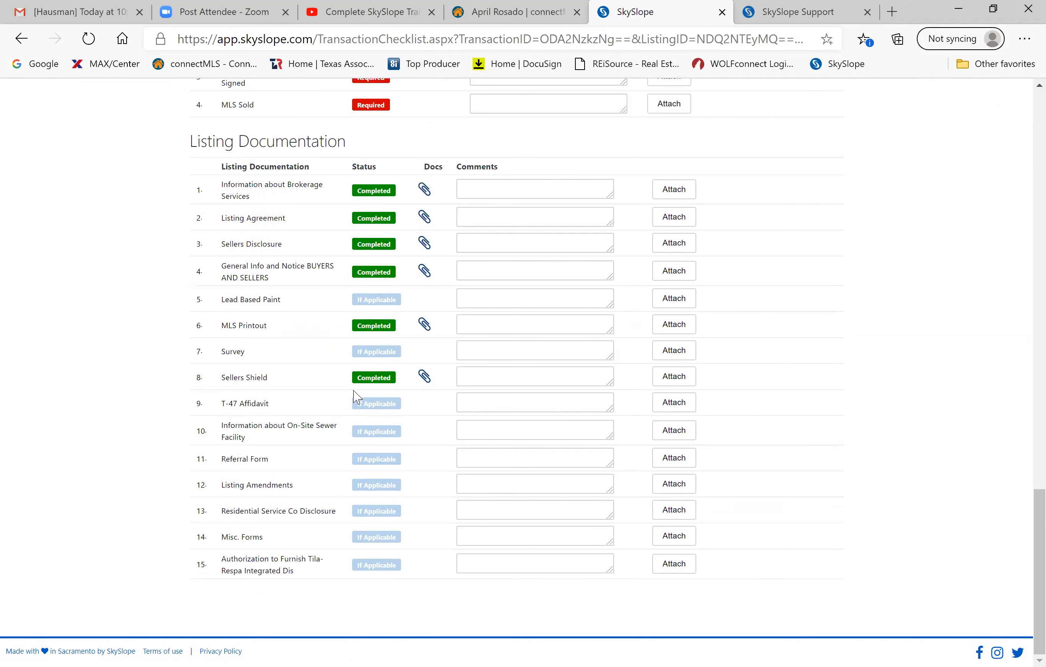
pyautogui.scroll(7, 357, 397)
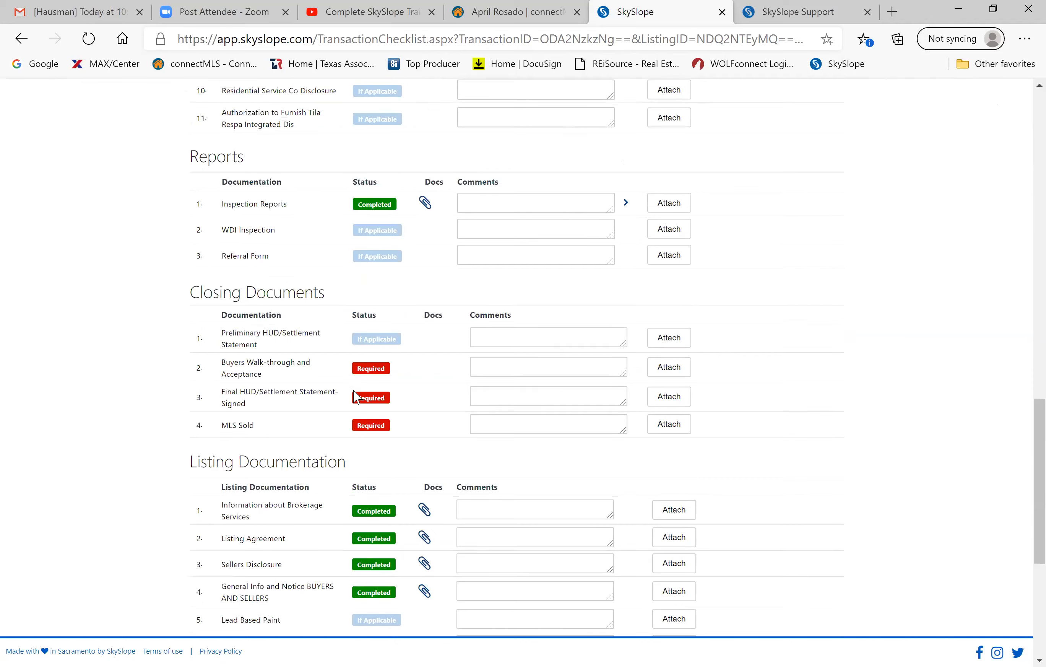
pyautogui.scroll(2, 356, 397)
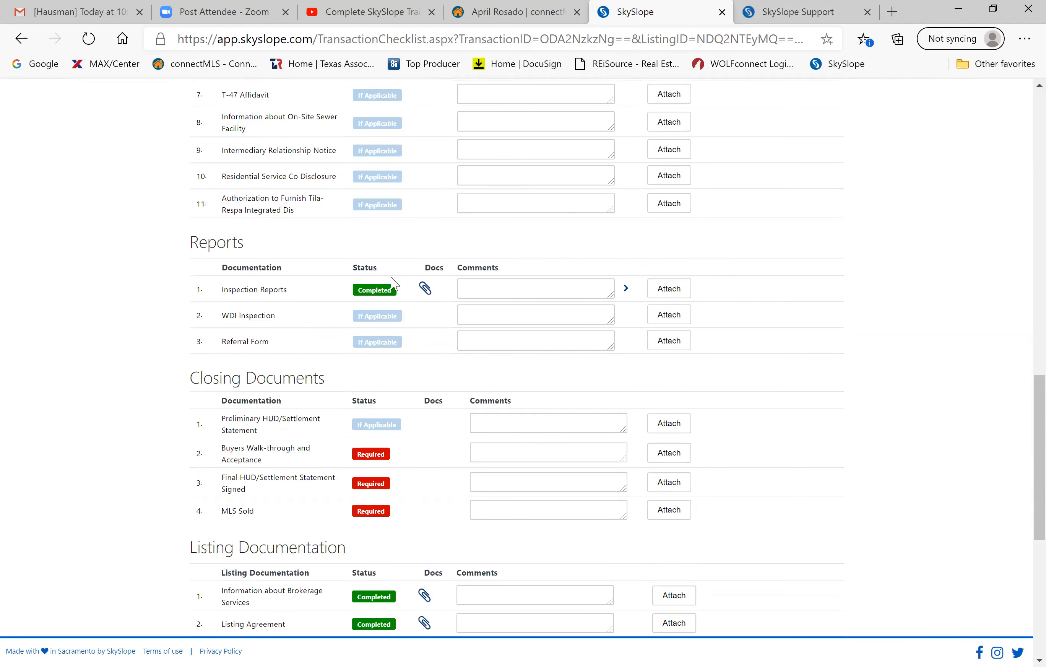
pyautogui.scroll(5, 393, 283)
pyautogui.scroll(2, 394, 283)
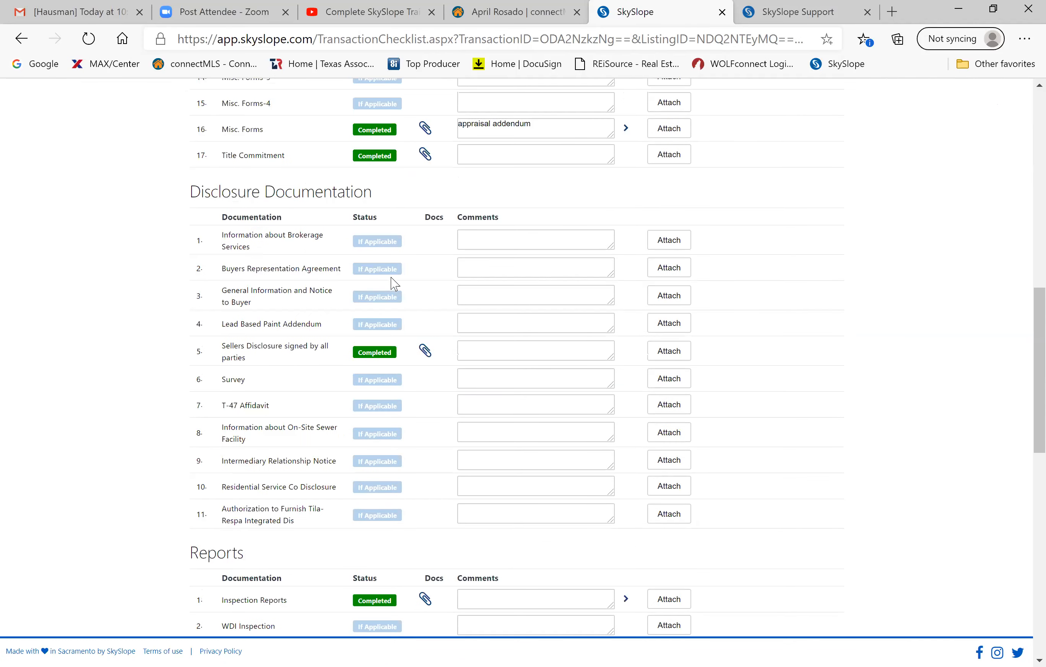
pyautogui.scroll(6, 394, 283)
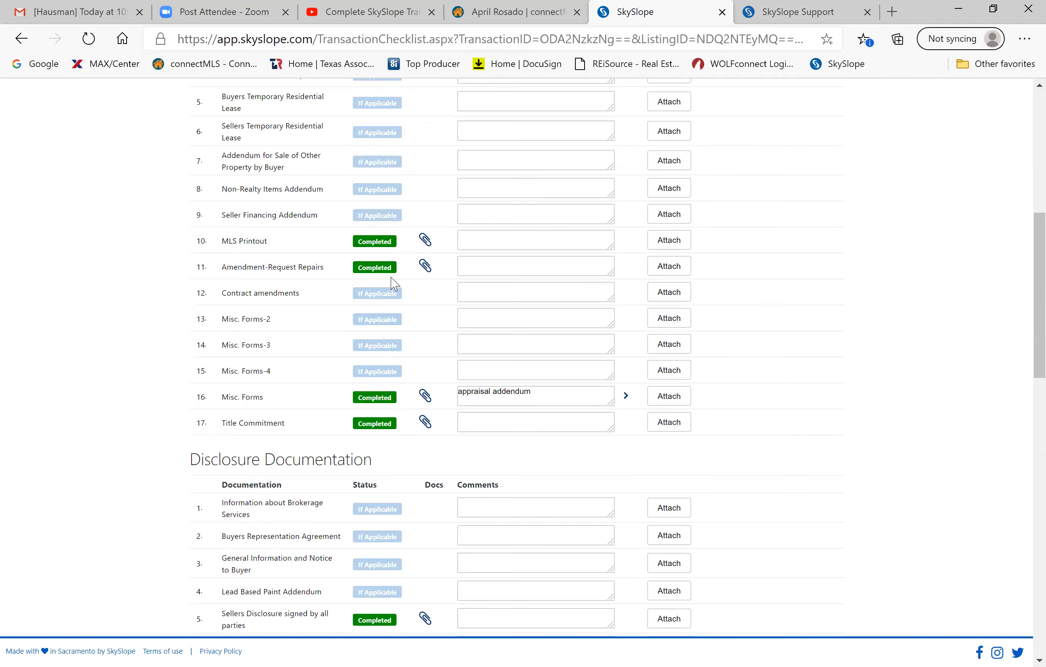
pyautogui.scroll(5, 393, 284)
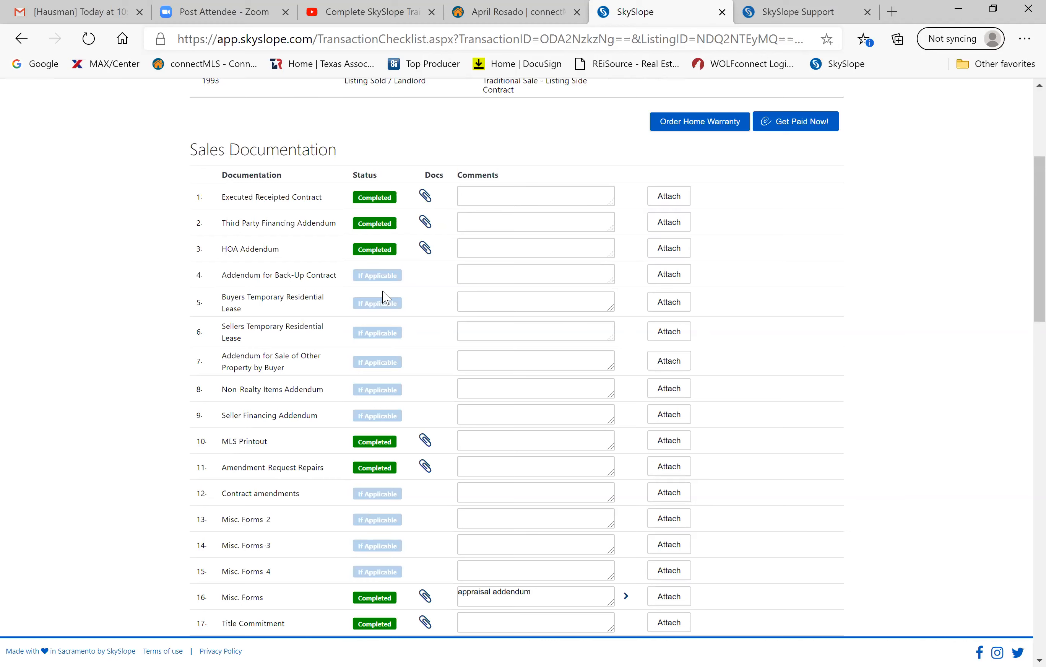
pyautogui.scroll(-2, 386, 298)
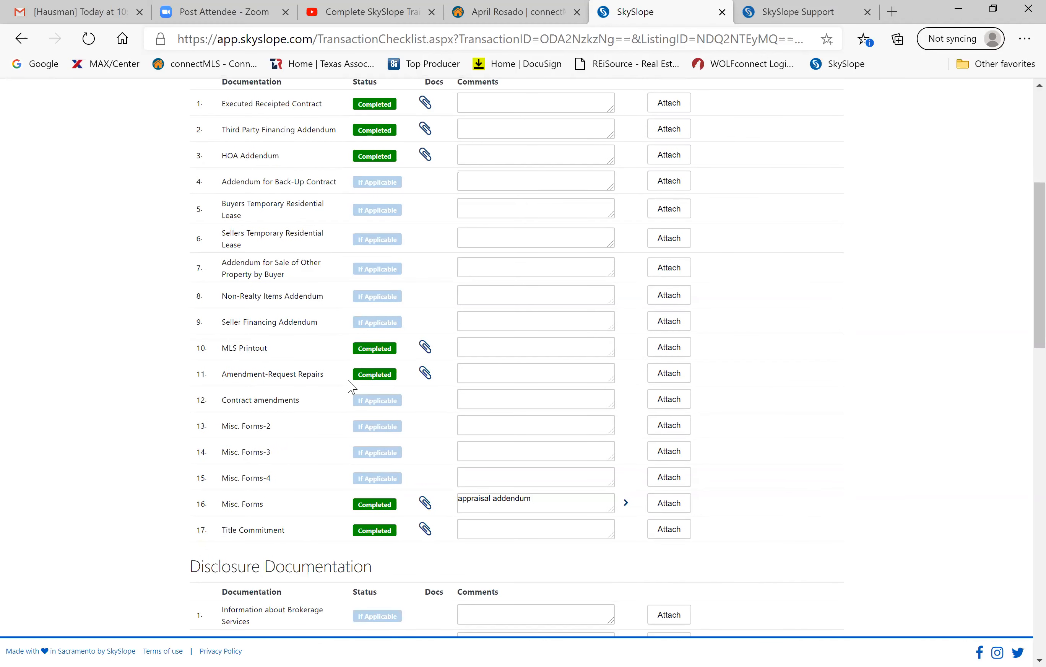
pyautogui.scroll(-1, 351, 387)
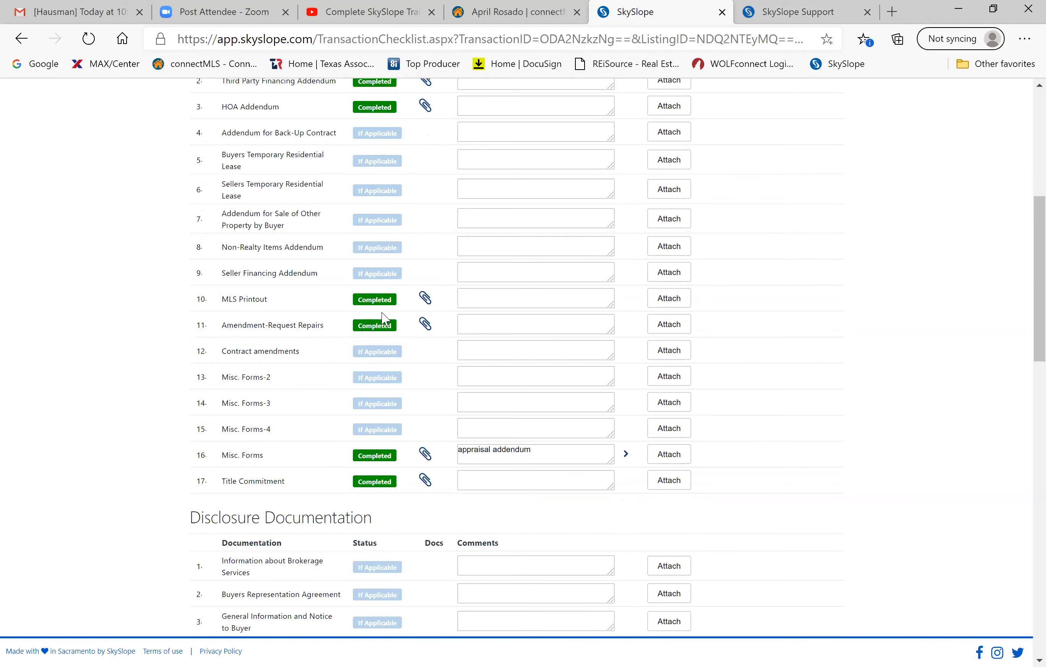
pyautogui.scroll(-15, 385, 319)
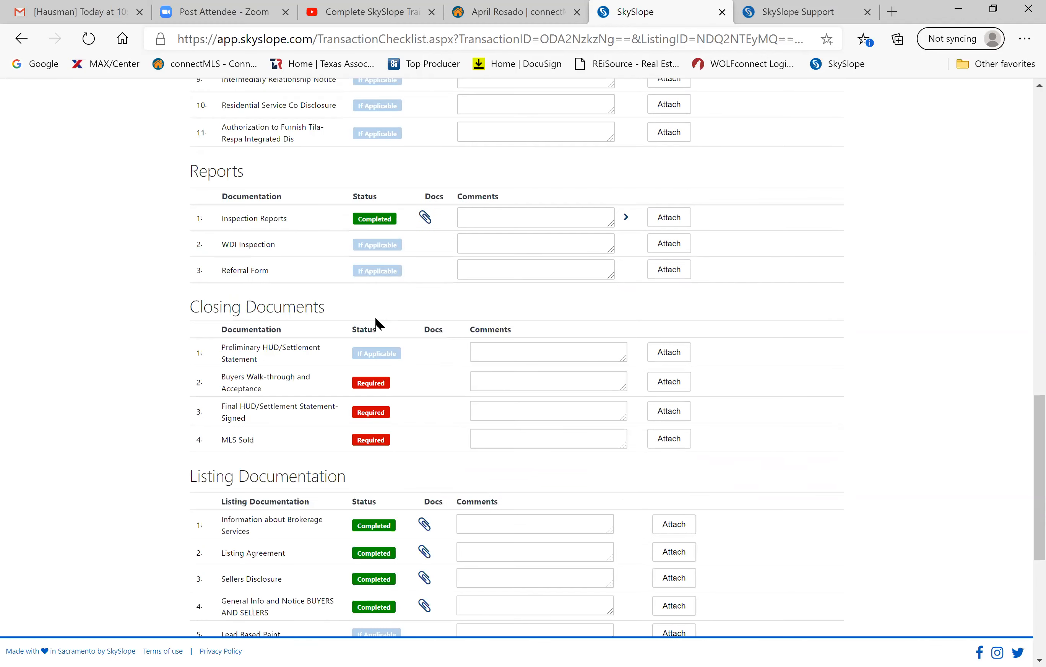
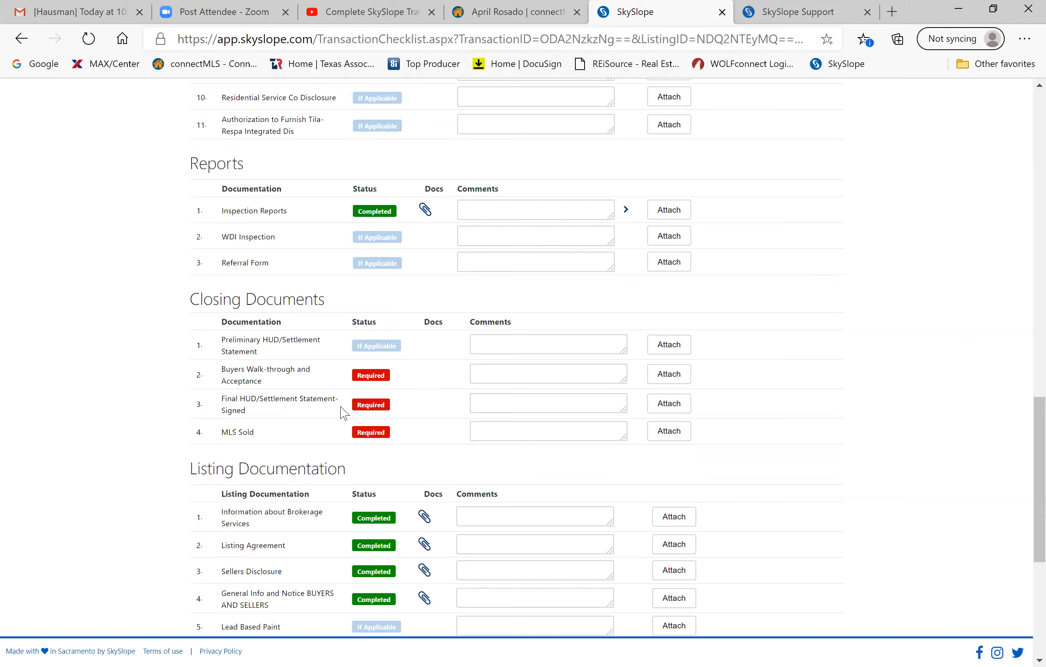
# Finish looking over the Hollow Run checklist and return to the SkySlope home dashboard.
pyautogui.scroll(6, 344, 413)
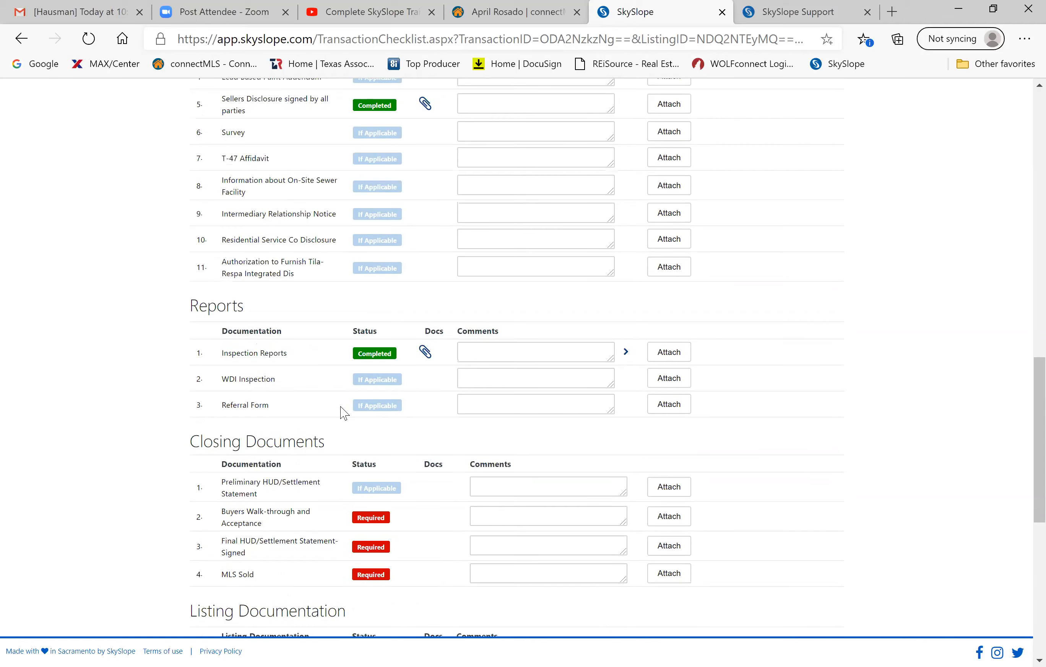
pyautogui.scroll(7, 344, 412)
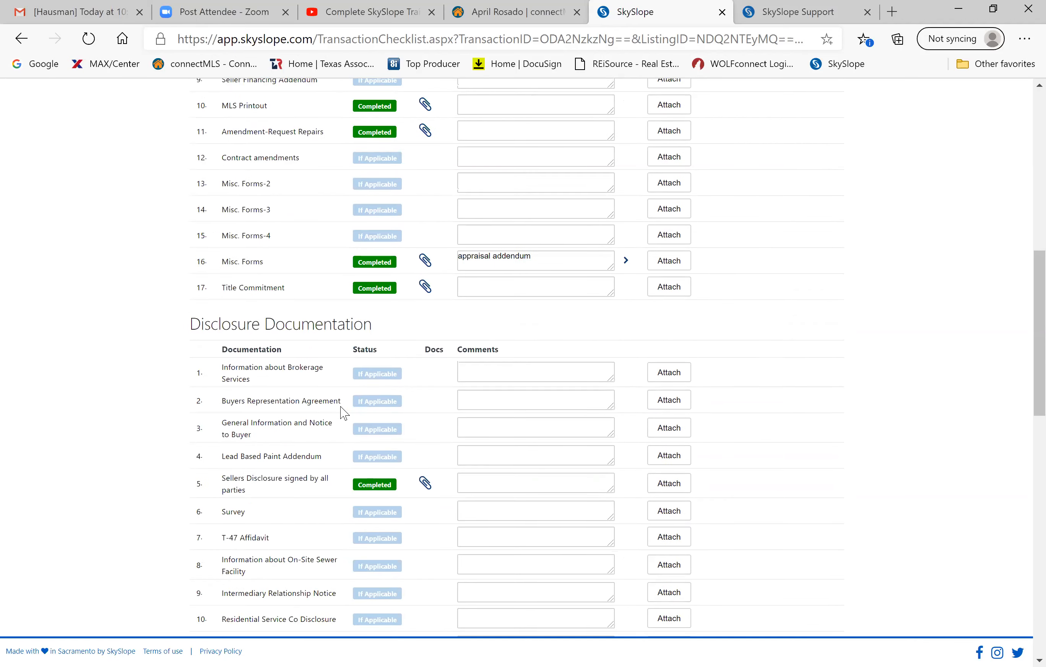
pyautogui.scroll(6, 344, 422)
pyautogui.scroll(-13, 344, 421)
pyautogui.scroll(-11, 341, 416)
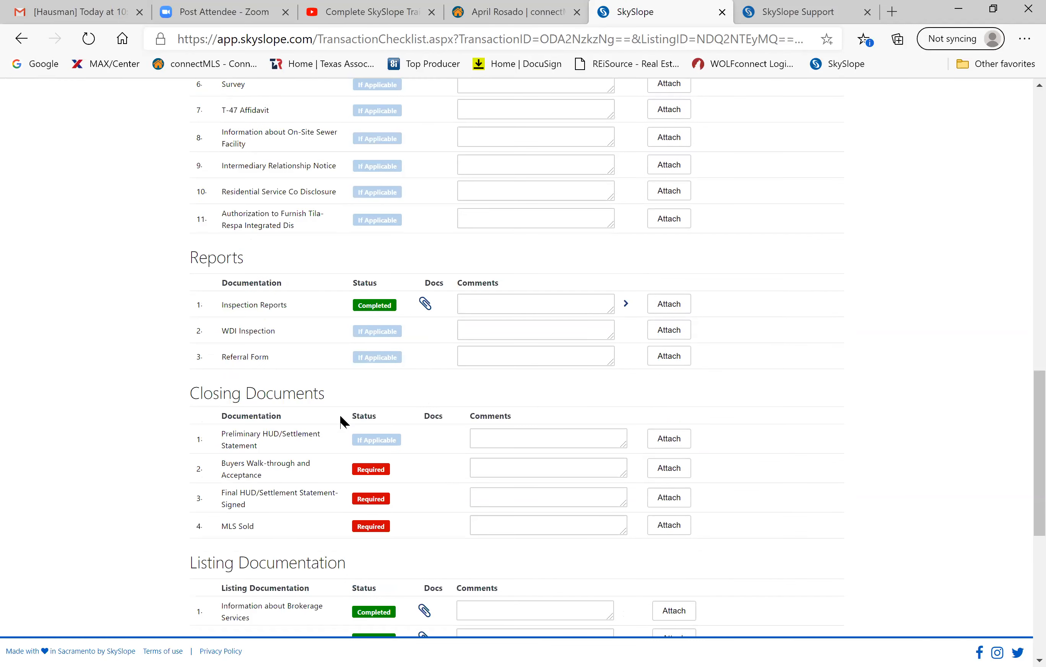
pyautogui.scroll(3, 341, 417)
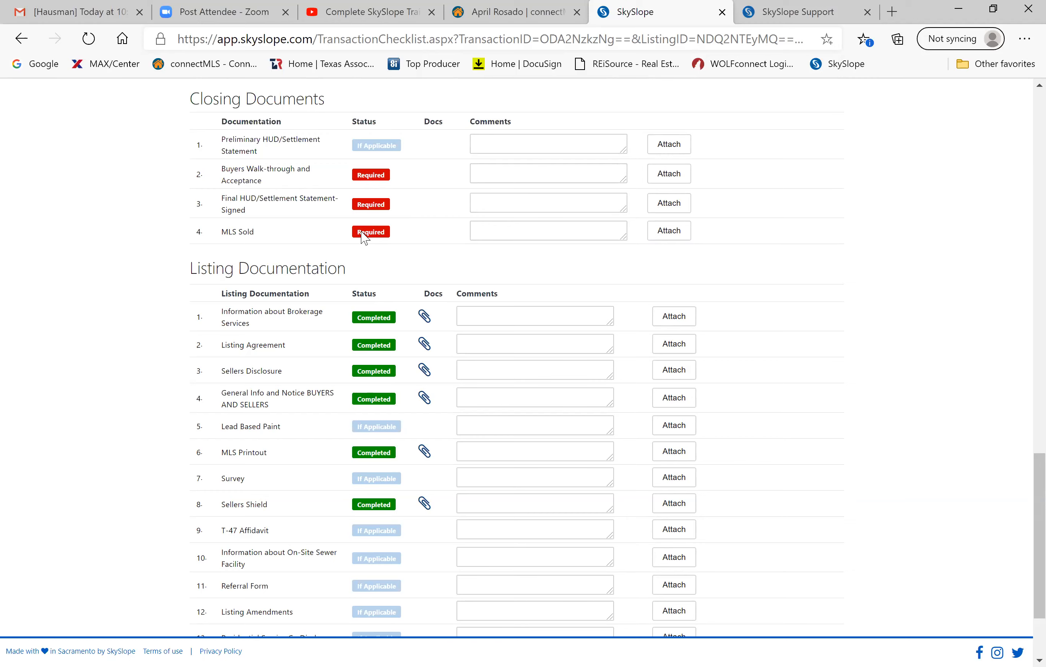
pyautogui.scroll(20, 364, 239)
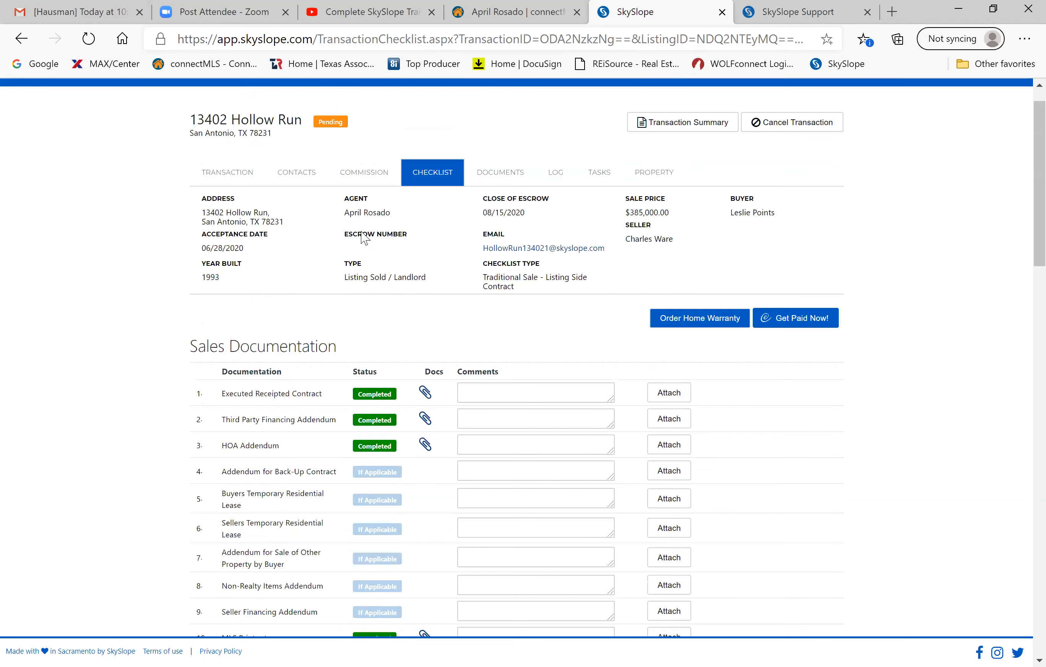
pyautogui.scroll(-6, 753, 353)
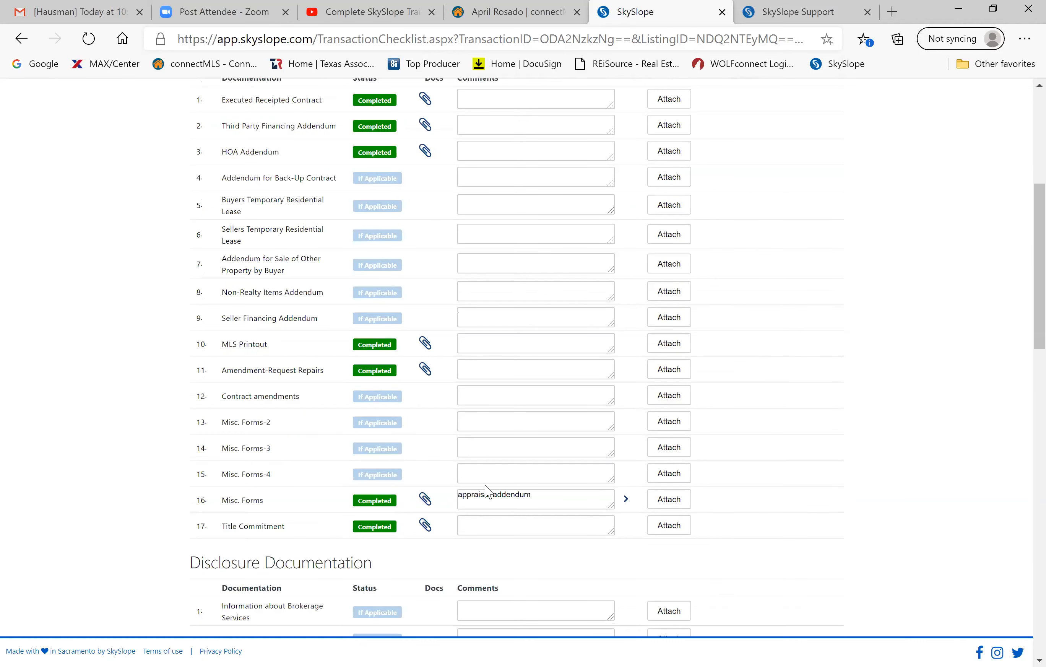
pyautogui.scroll(7, 487, 492)
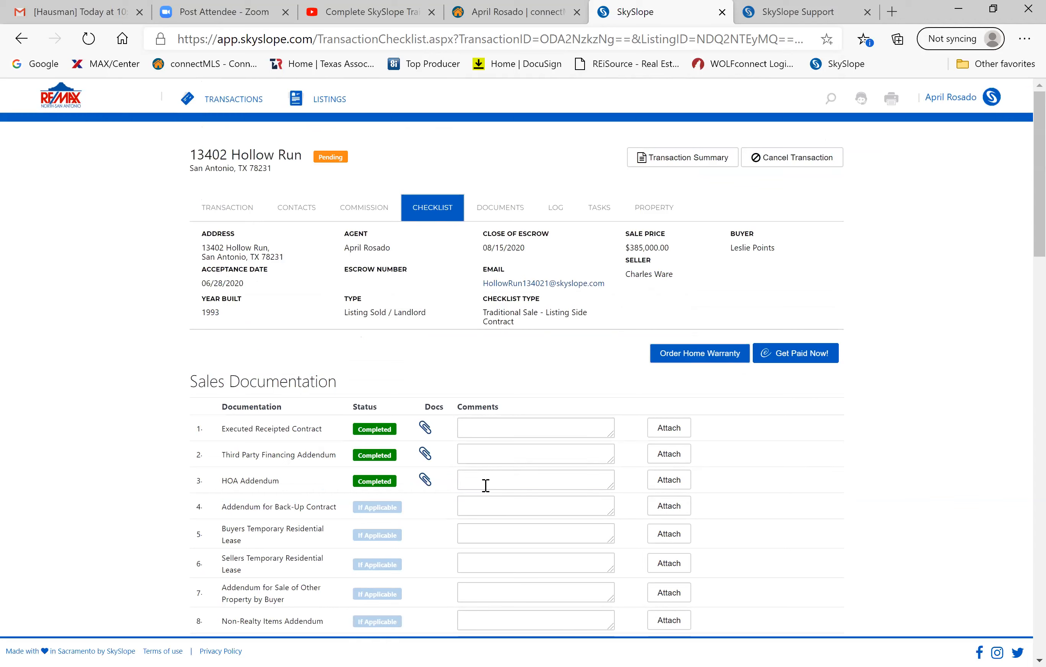
pyautogui.click(70, 104)
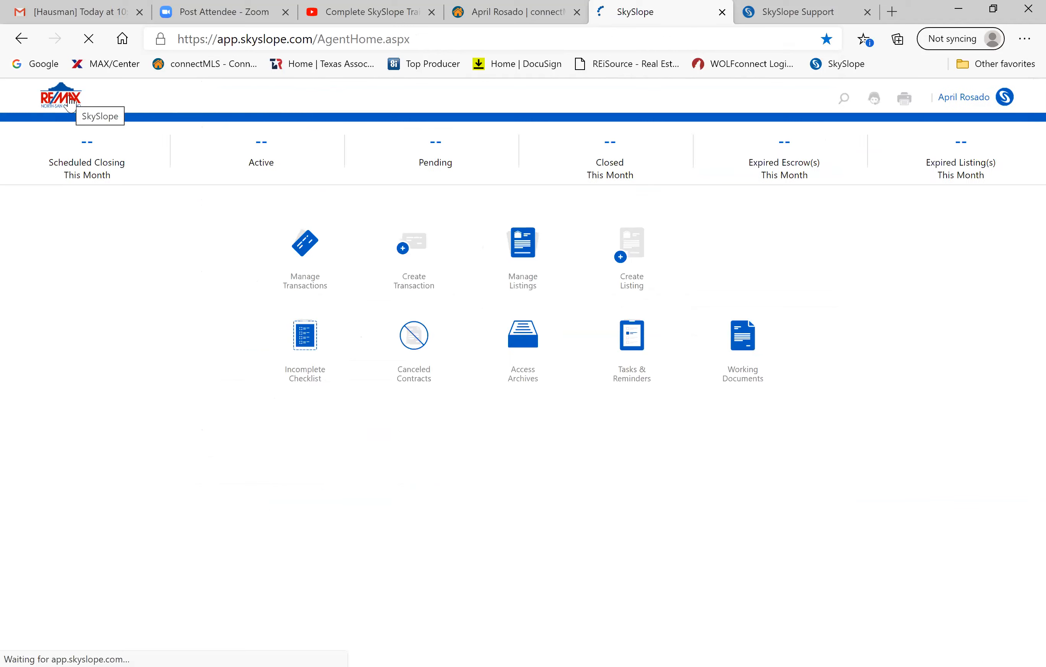
# Start a new transaction, search '703 gold' and pick 703 Gold Beauty, then close the search.
pyautogui.click(414, 267)
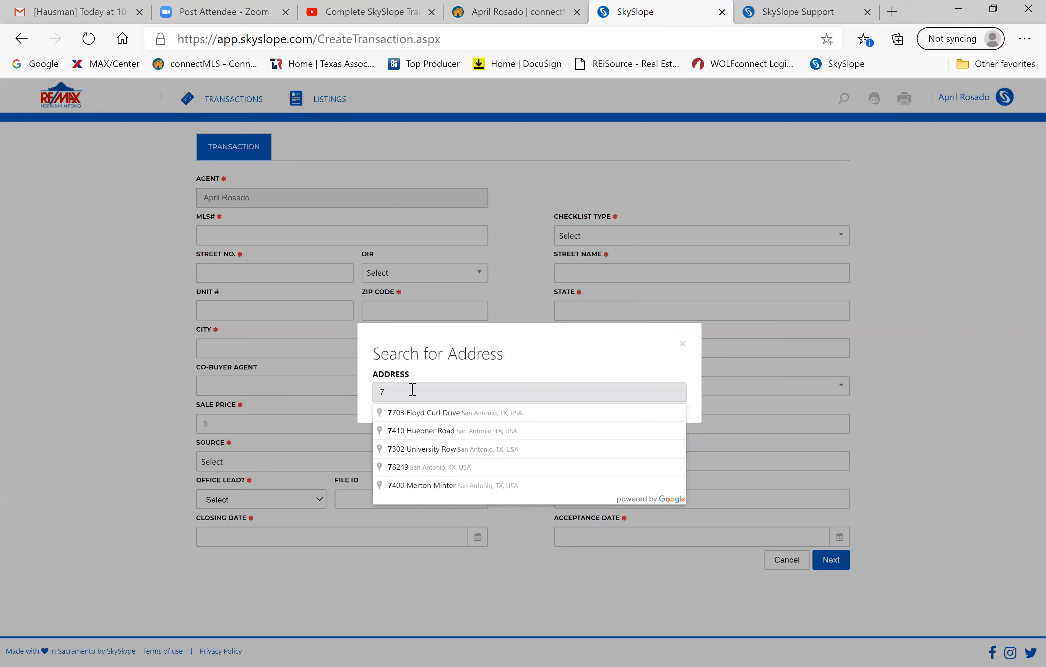
pyautogui.write('703')
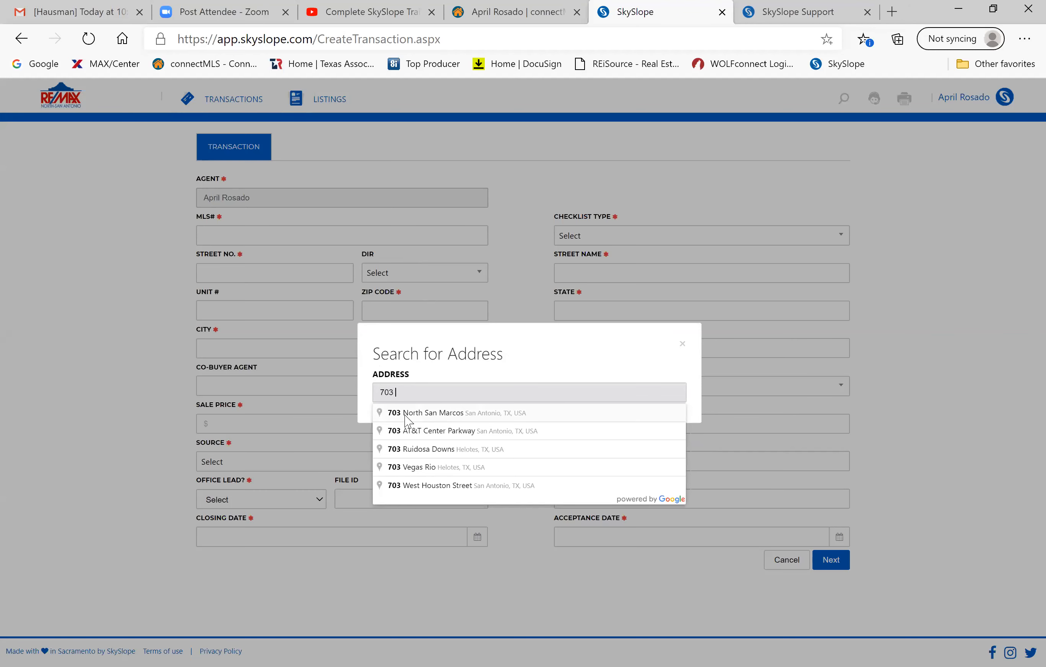
pyautogui.write(' gold')
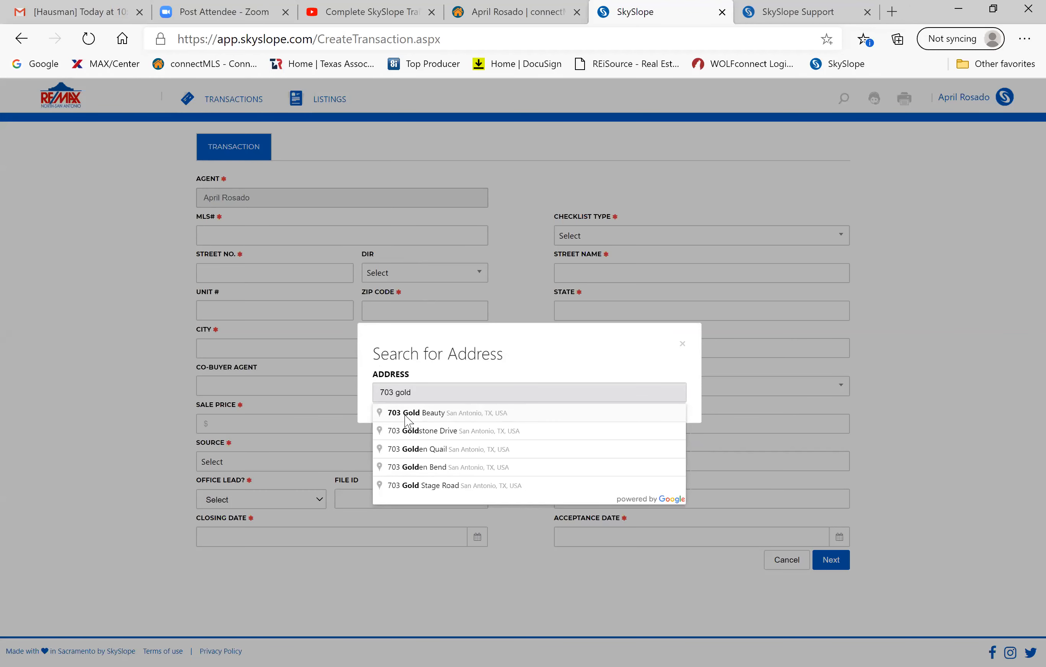
pyautogui.click(409, 420)
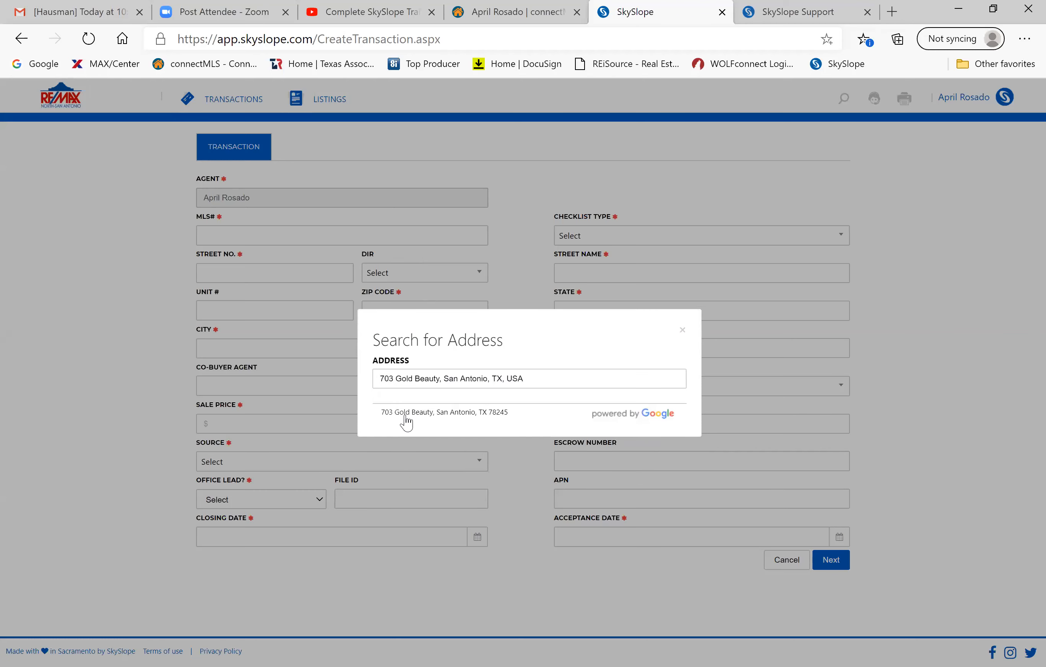
pyautogui.click(527, 379)
pyautogui.press('Return')
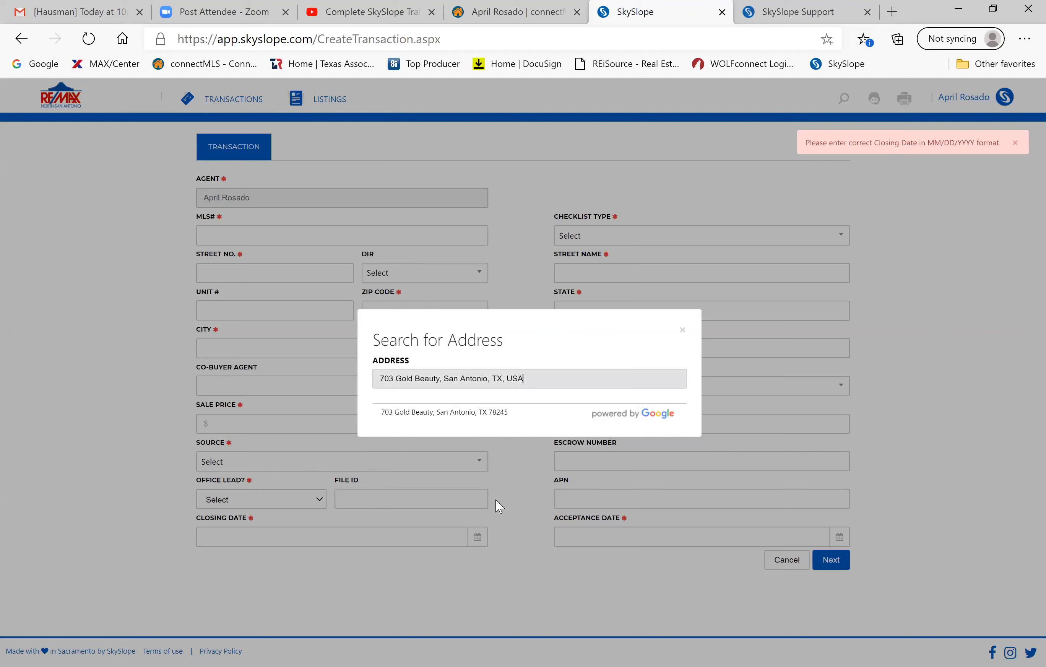
pyautogui.click(492, 399)
pyautogui.doubleClick(463, 377)
pyautogui.press('Return')
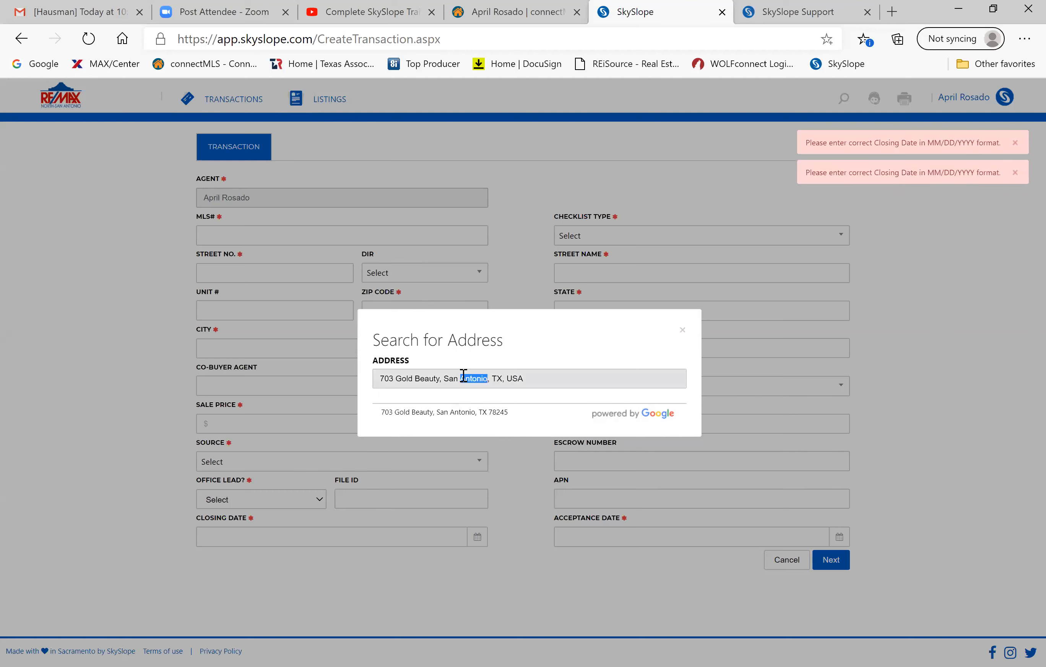
pyautogui.click(681, 337)
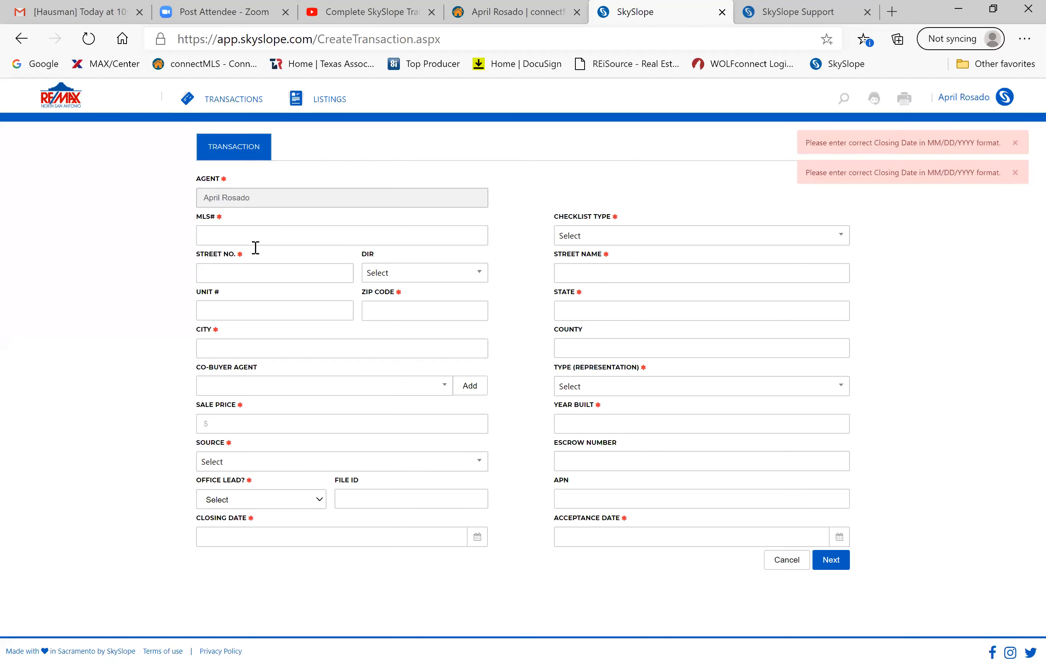
# Enter MLS number 123123 and fill the address from saved 703 Gold Beauty.
pyautogui.click(251, 232)
pyautogui.write('asdfasdf')
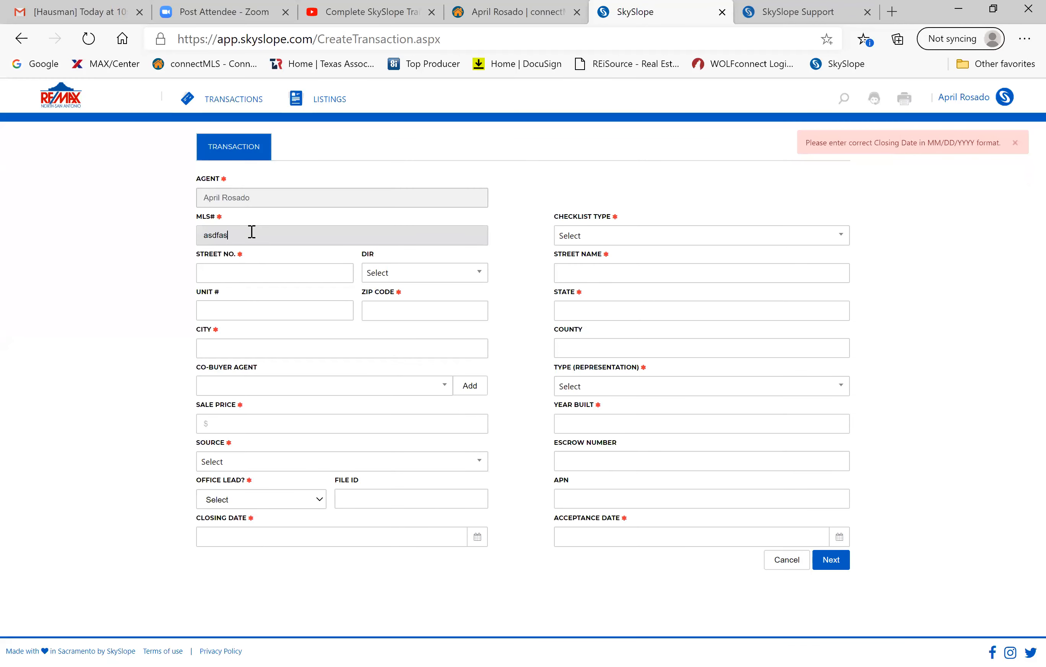
pyautogui.press('BackSpace')
pyautogui.press('BackSpace')
pyautogui.press('BackSpace')
pyautogui.press('BackSpace')
pyautogui.press('BackSpace')
pyautogui.press('BackSpace')
pyautogui.press('BackSpace')
pyautogui.write('123123')
pyautogui.click(244, 264)
pyautogui.write('703 Gold Beauty')
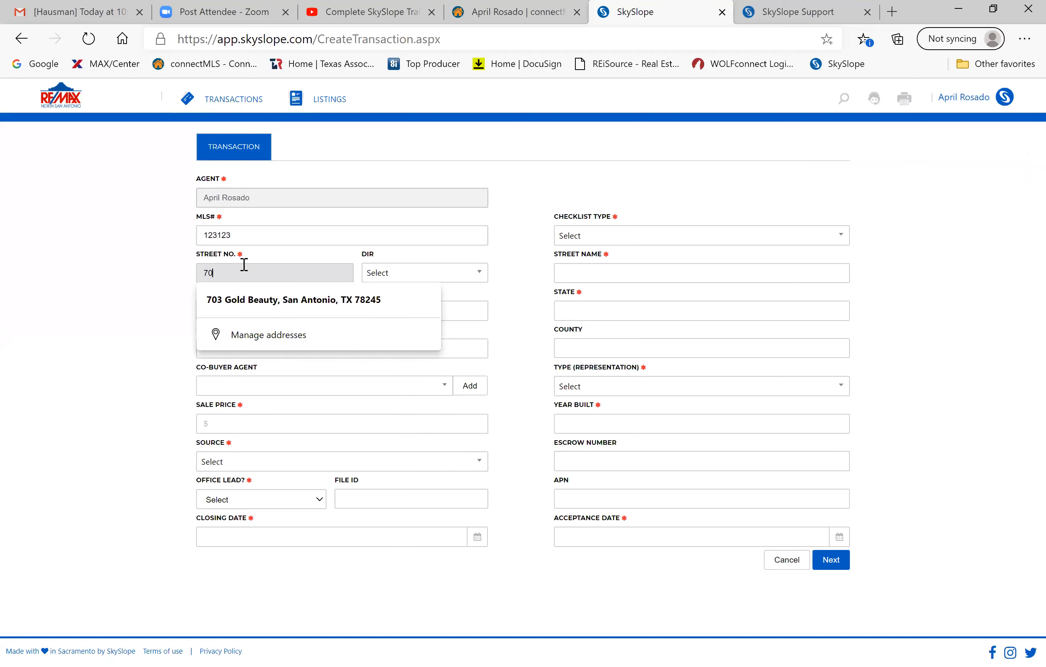
pyautogui.click(252, 302)
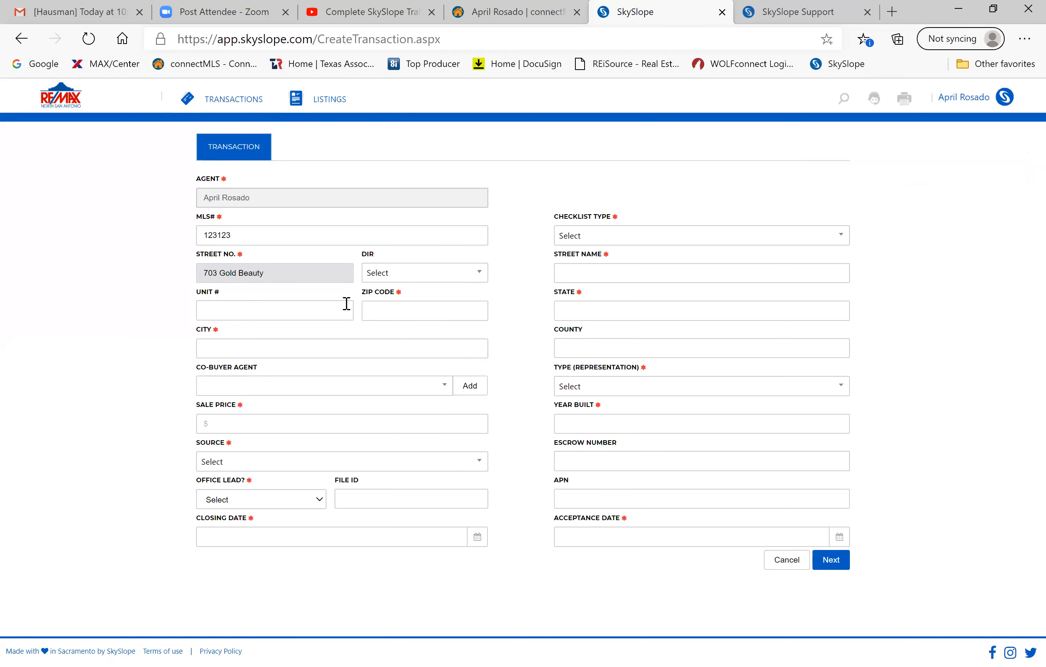
pyautogui.click(309, 271)
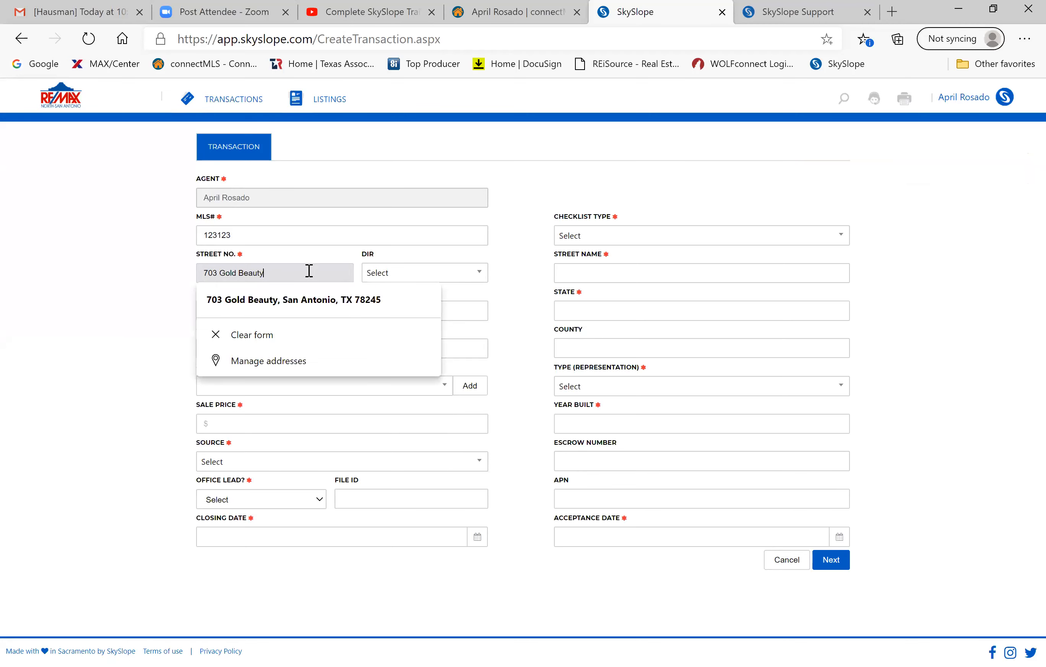
pyautogui.click(276, 302)
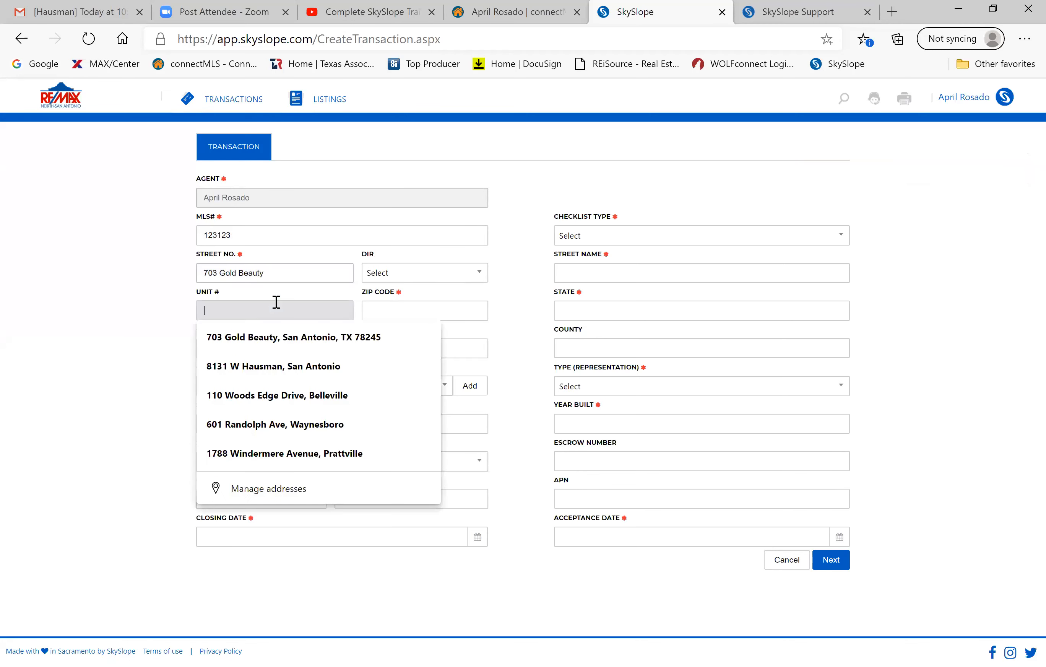
pyautogui.click(257, 341)
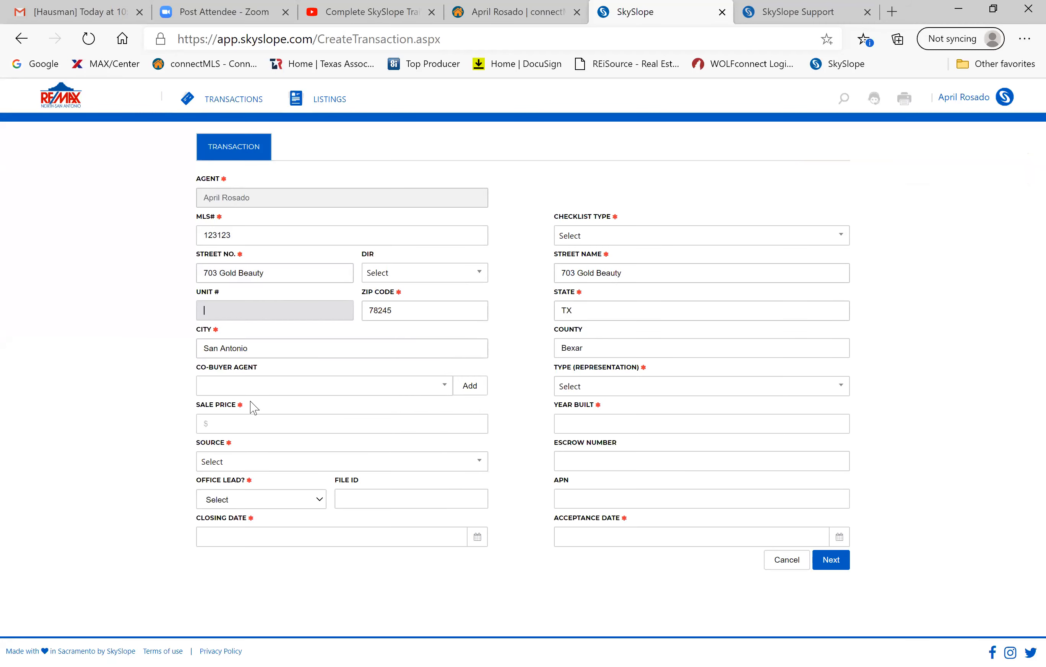
# Set sale price 375000, lead source Open House, and mark it as not an office lead.
pyautogui.click(238, 425)
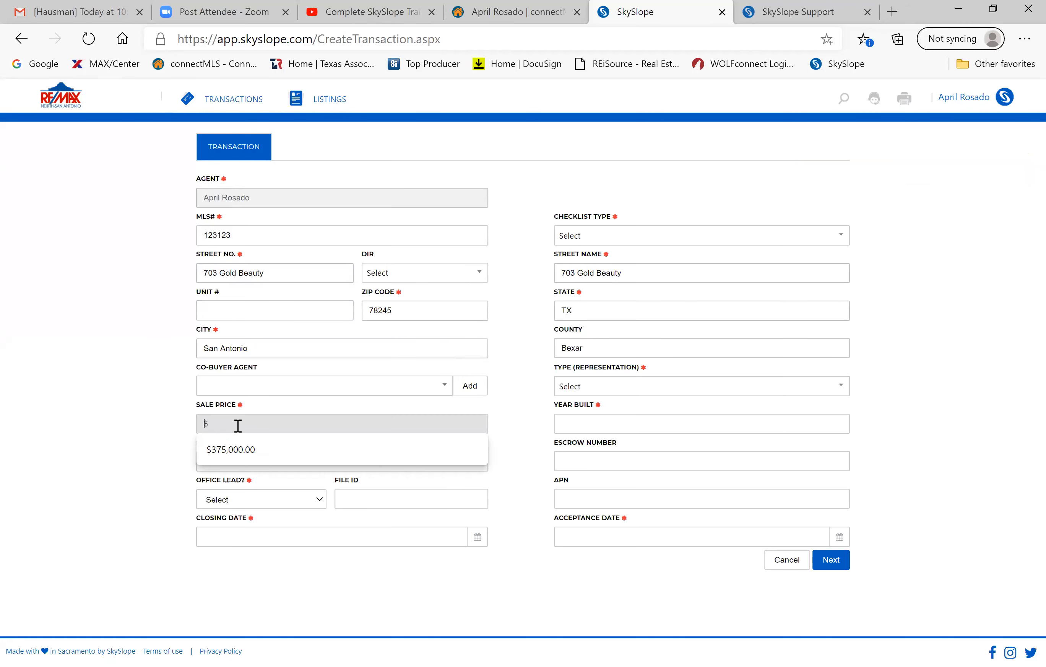
pyautogui.write('375000')
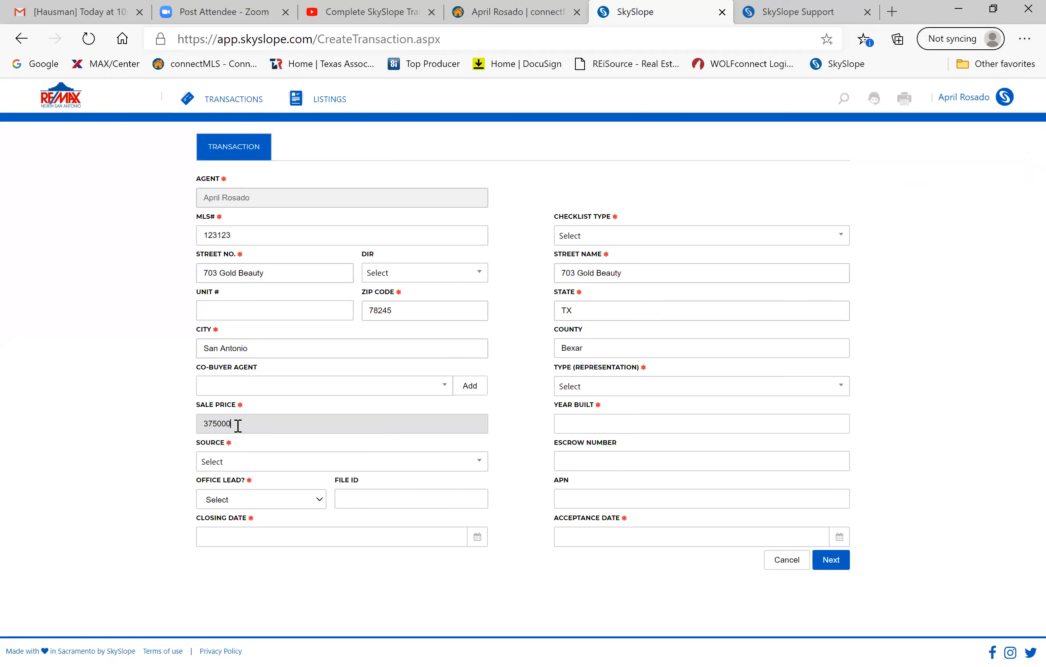
pyautogui.rightClick(240, 460)
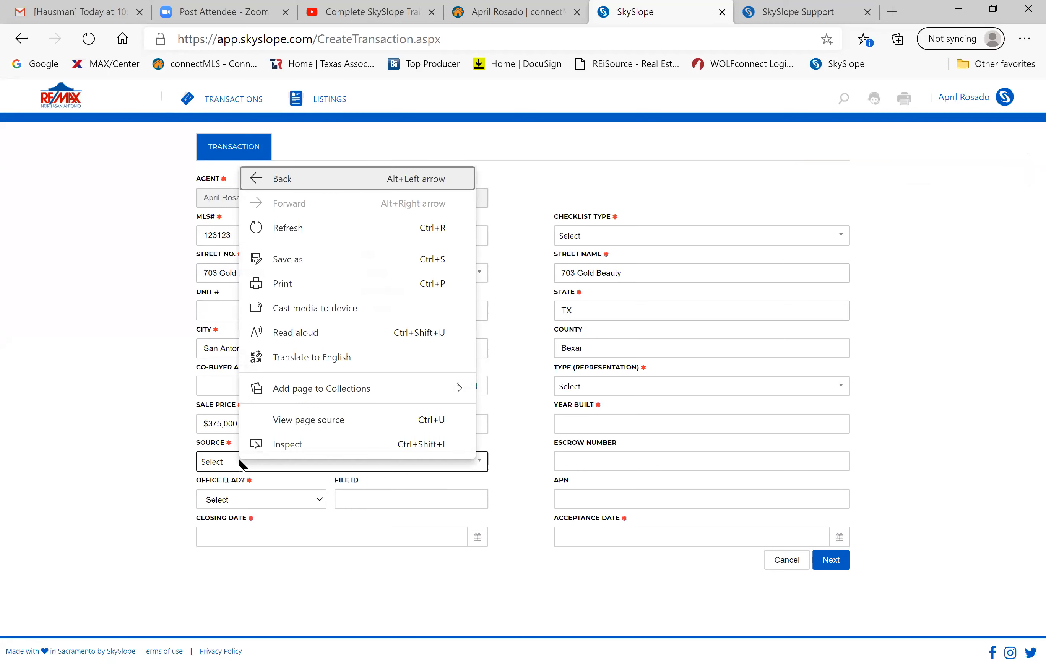
pyautogui.click(215, 463)
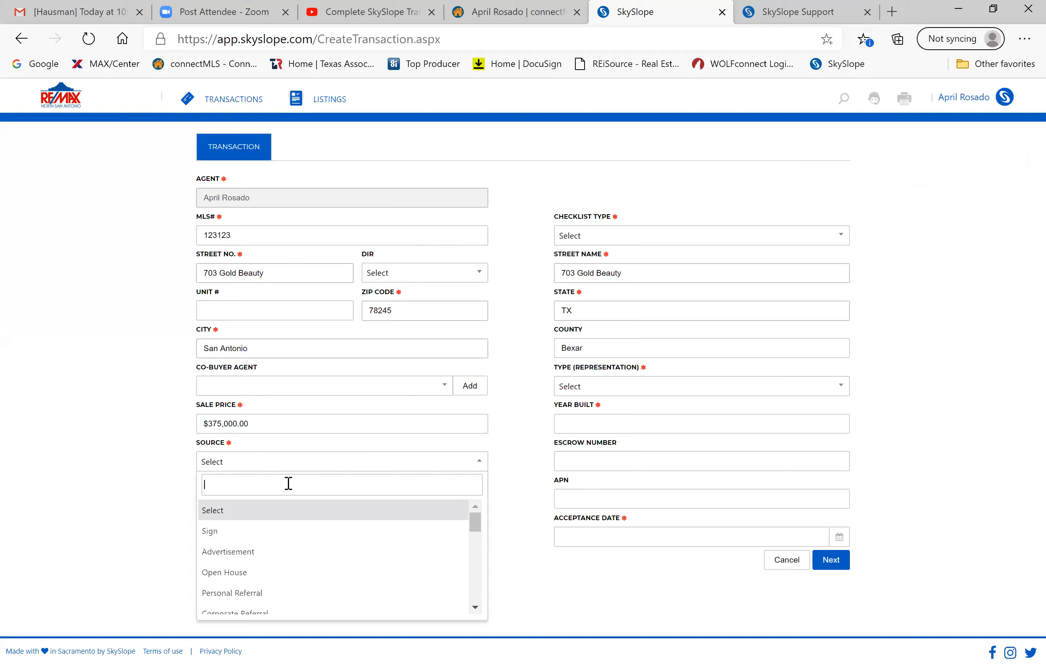
pyautogui.scroll(-1, 257, 552)
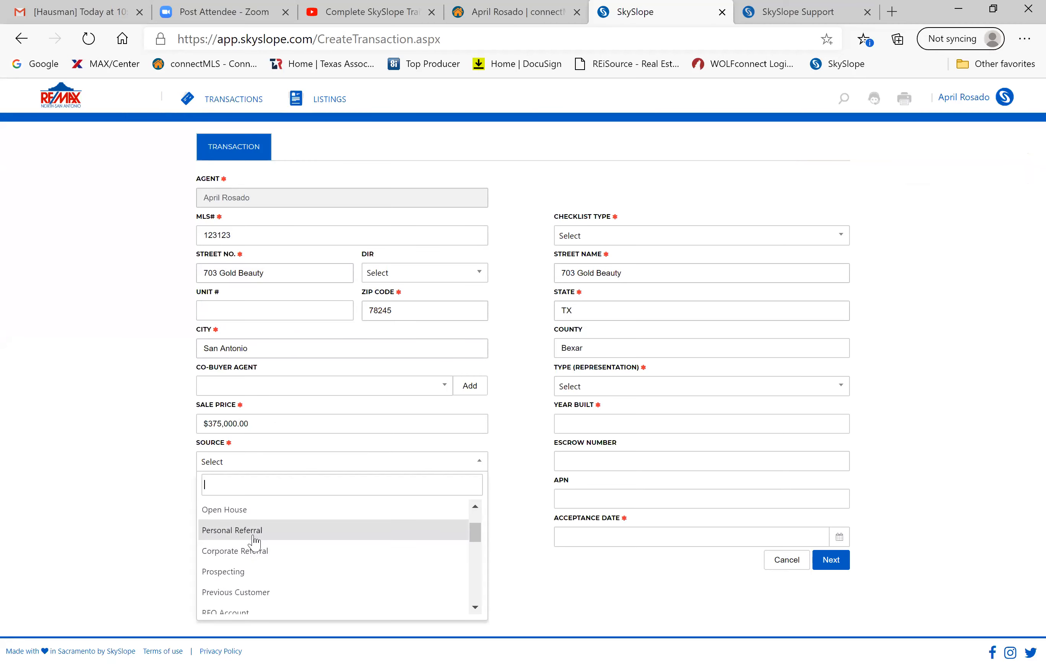
pyautogui.click(246, 511)
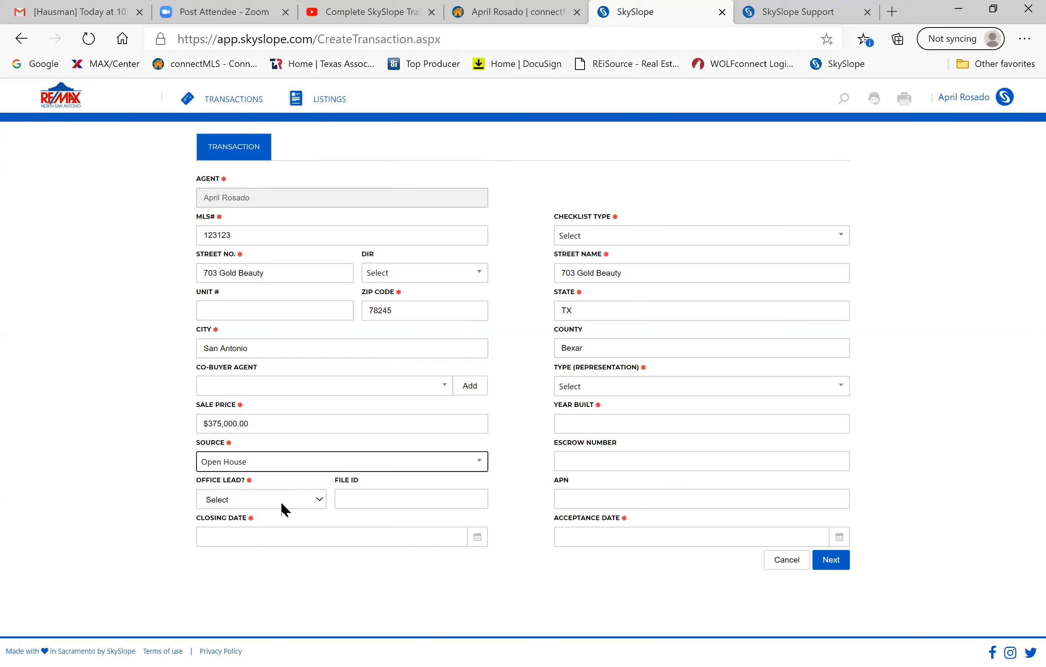
pyautogui.click(282, 504)
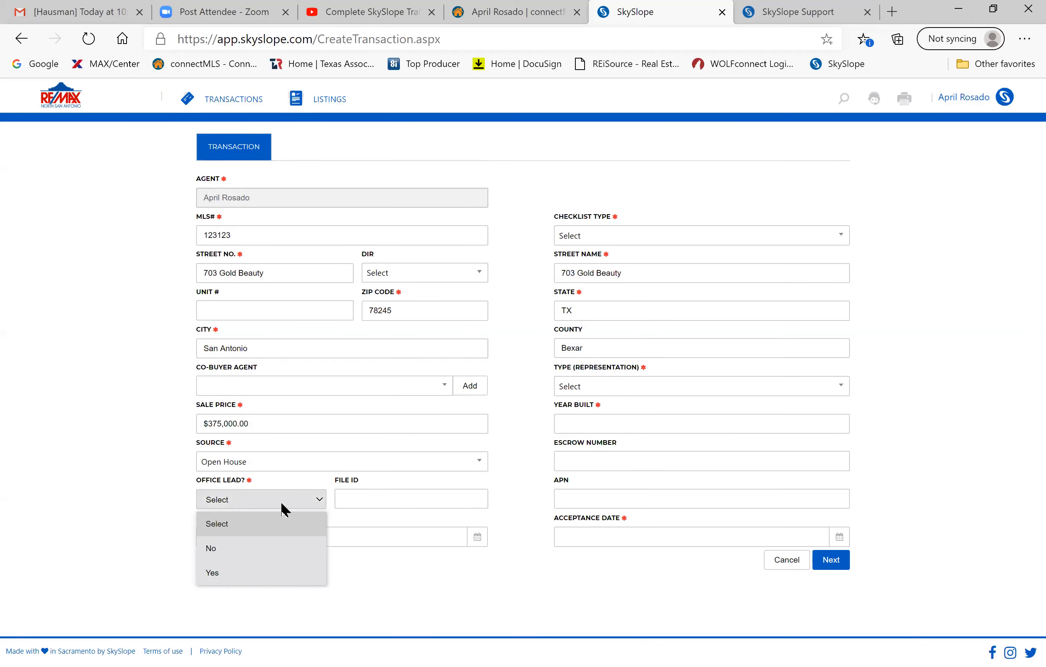
pyautogui.click(230, 546)
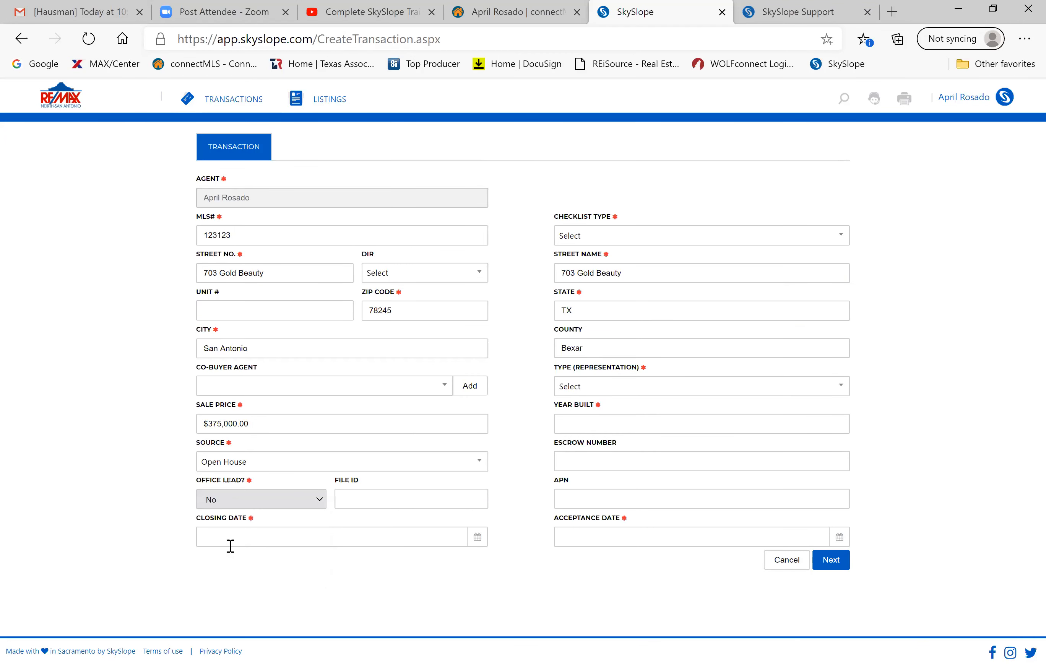
# Set the closing date to 08/20/2020, keeping Open House as lead source.
pyautogui.click(478, 540)
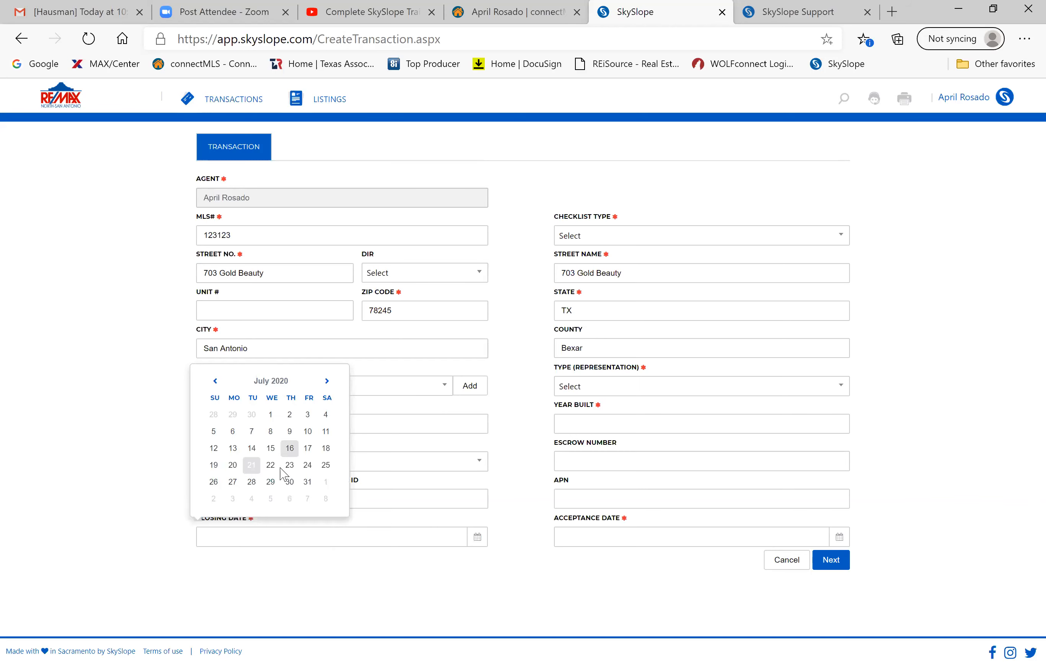
pyautogui.click(325, 381)
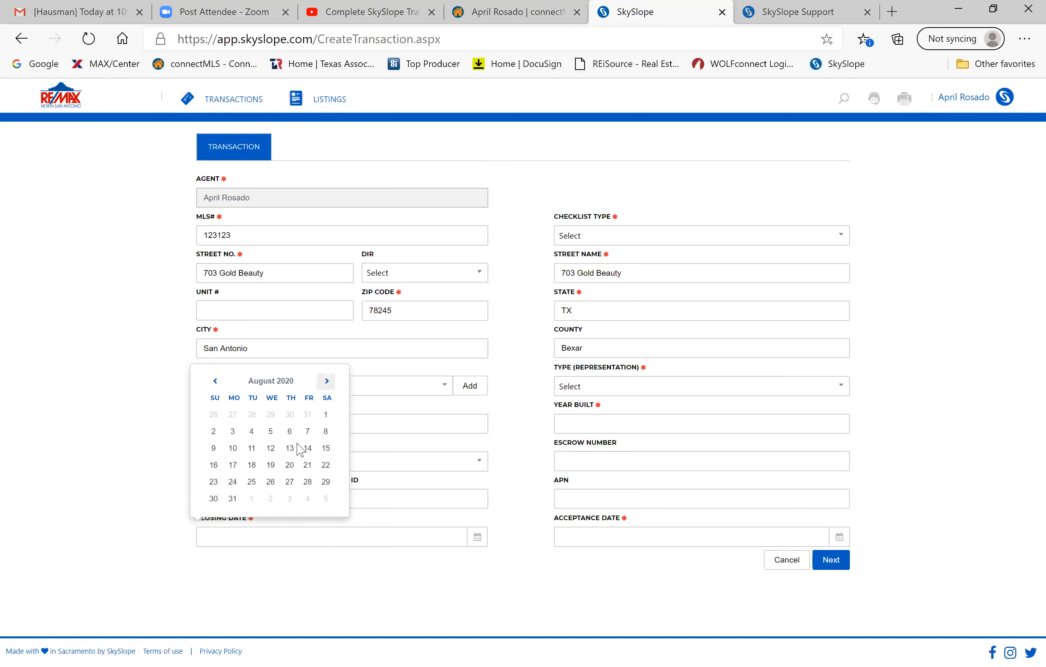
pyautogui.click(289, 465)
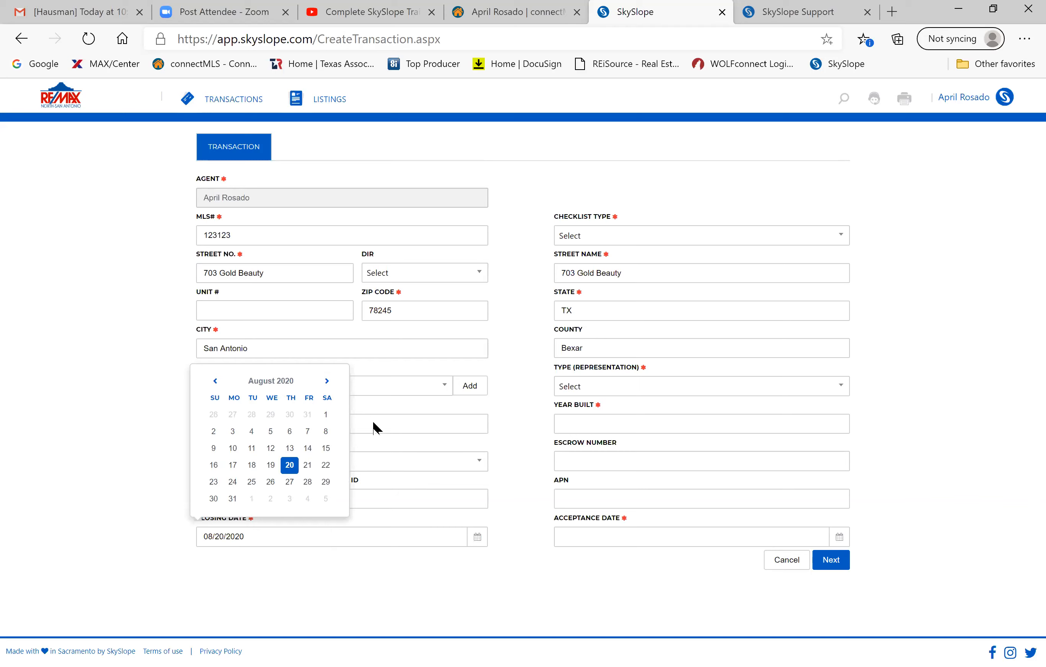
pyautogui.click(290, 465)
pyautogui.click(293, 466)
pyautogui.click(624, 224)
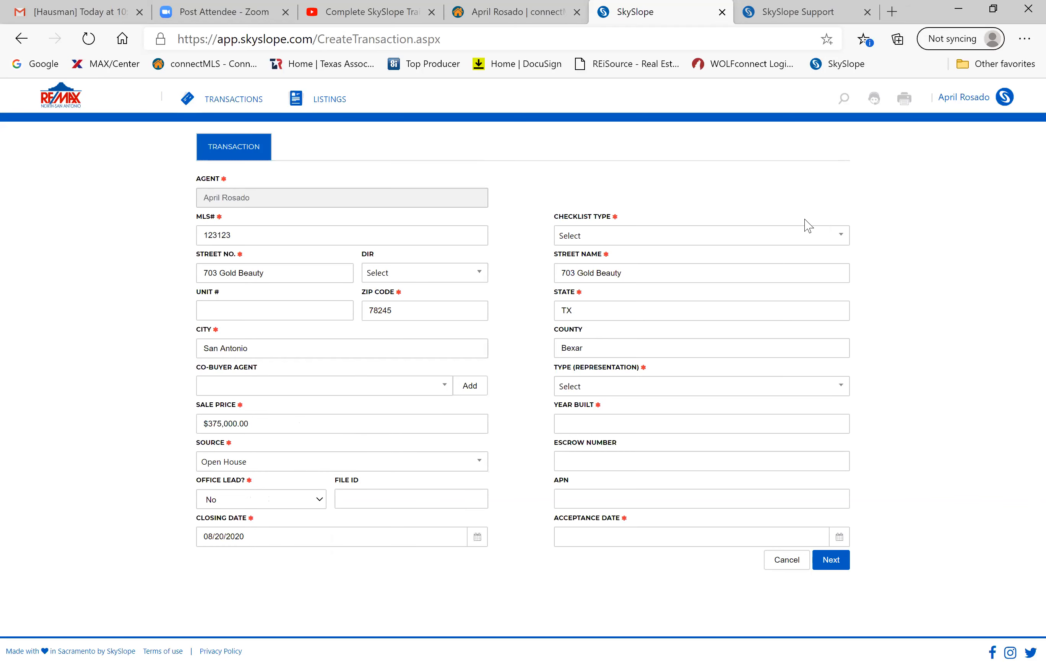
# Choose checklist type Traditional Sale - Buyer Side Contract and representation Purchase / Tenant.
pyautogui.click(842, 240)
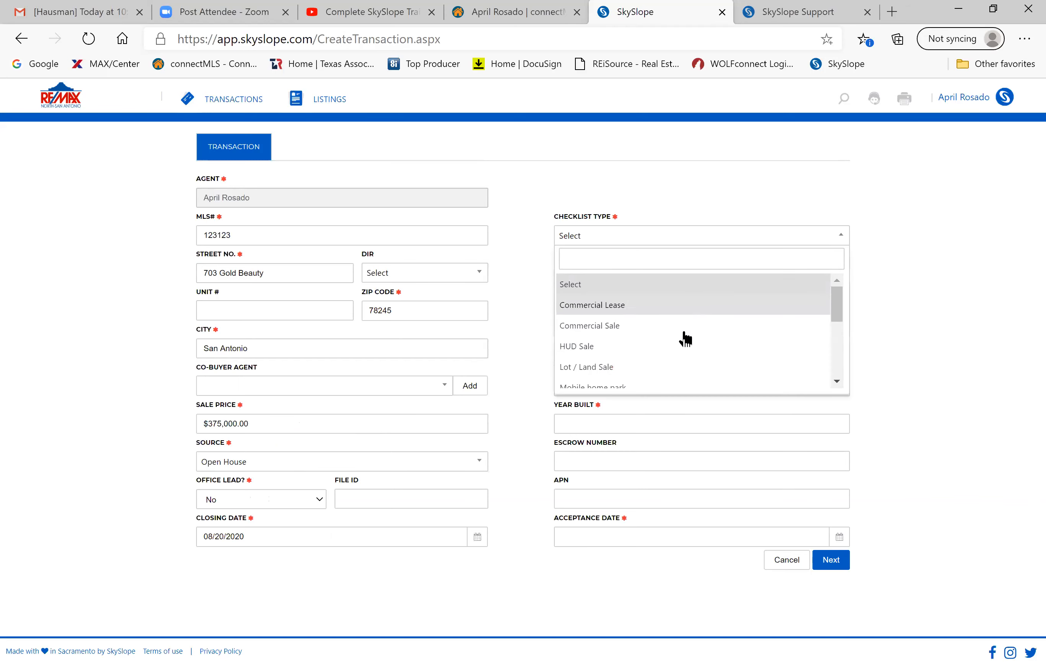
pyautogui.scroll(-2, 681, 346)
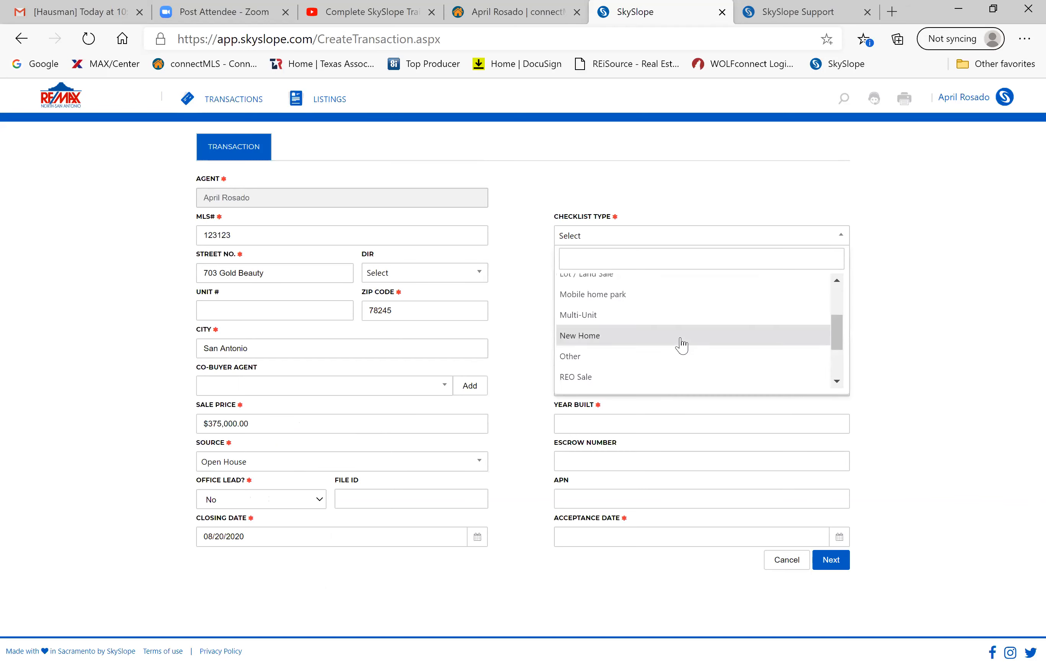
pyautogui.write('tr')
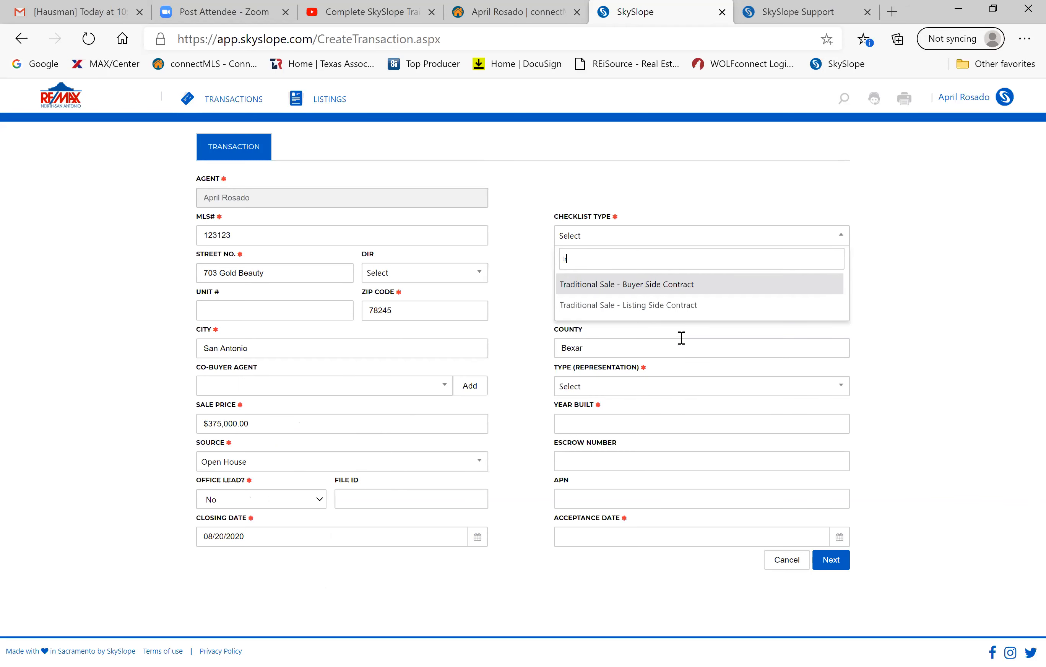
pyautogui.click(652, 287)
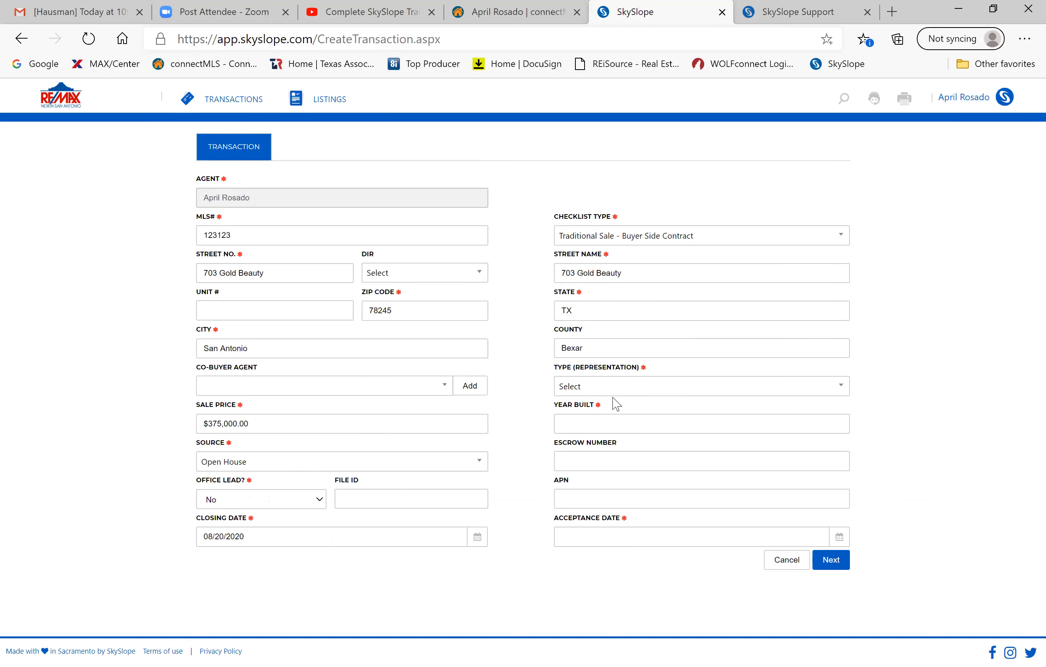
pyautogui.click(783, 391)
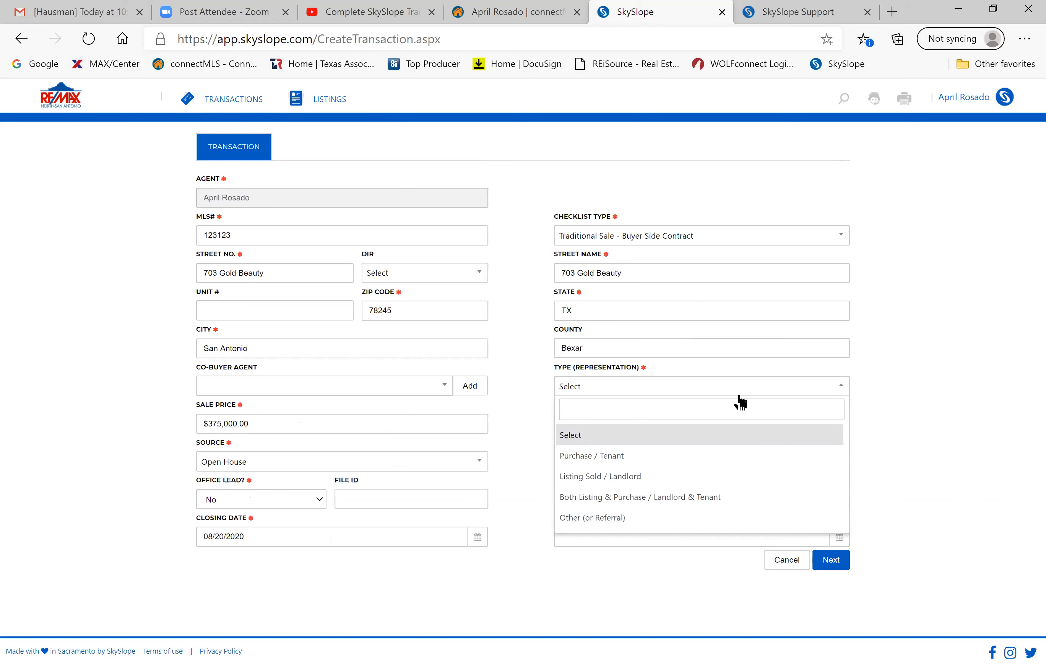
pyautogui.click(619, 466)
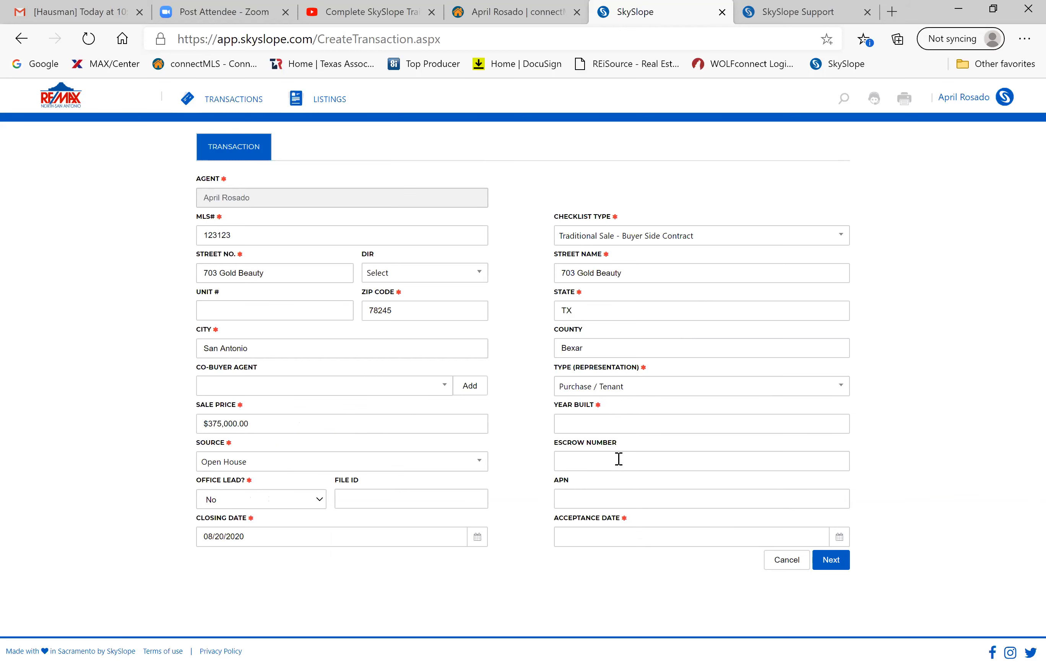
# Enter year built 2016 and acceptance date 07/21/2020, then submit the transaction details.
pyautogui.click(651, 425)
pyautogui.write('2016')
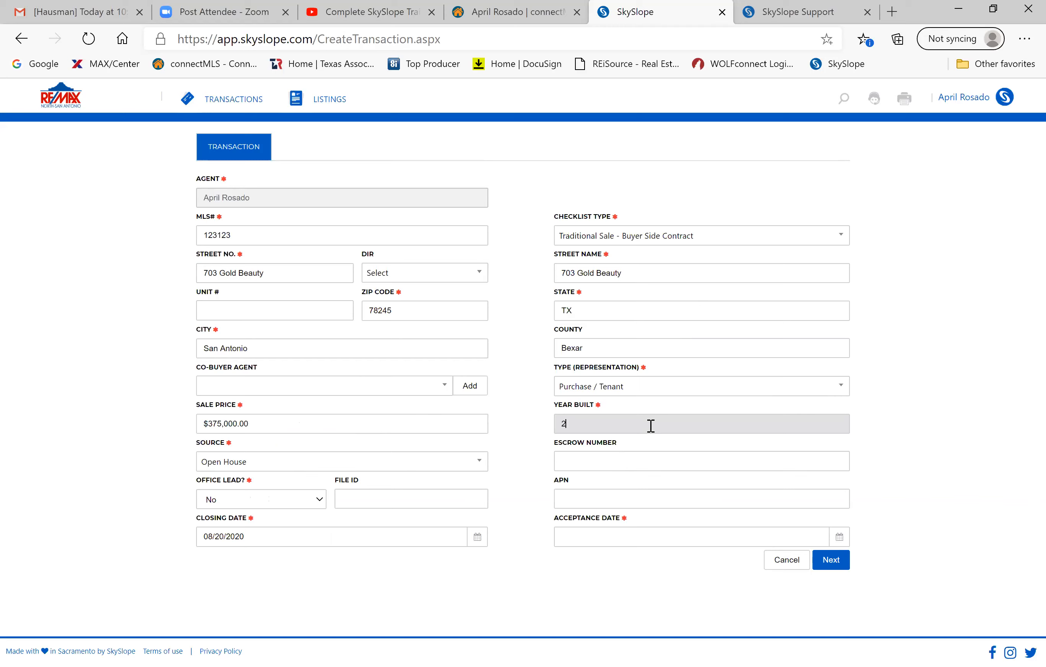
pyautogui.click(753, 454)
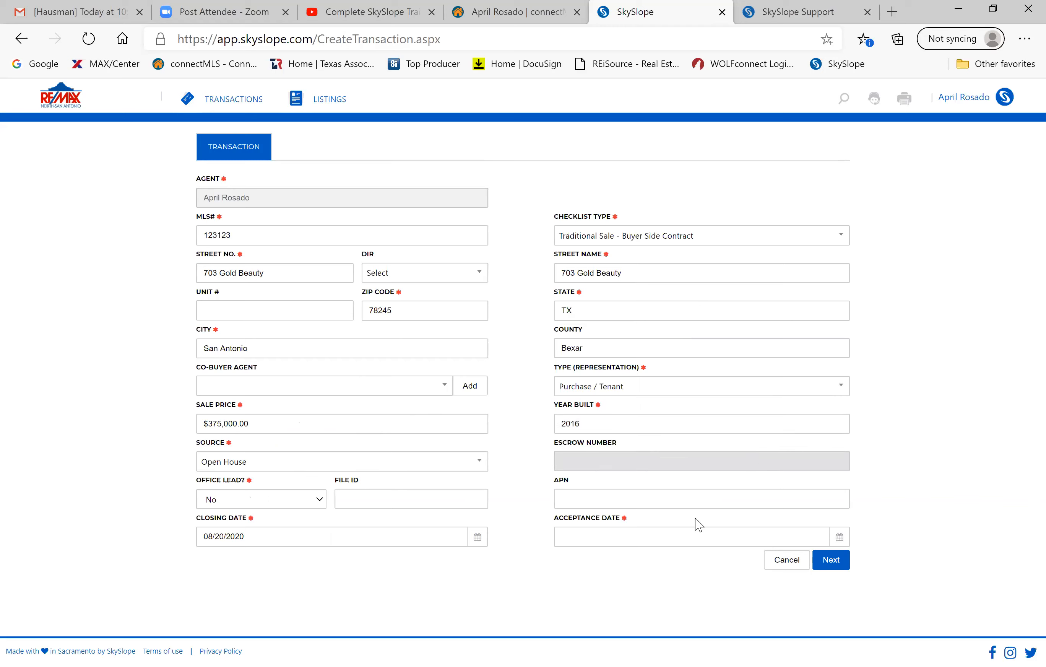
pyautogui.click(685, 536)
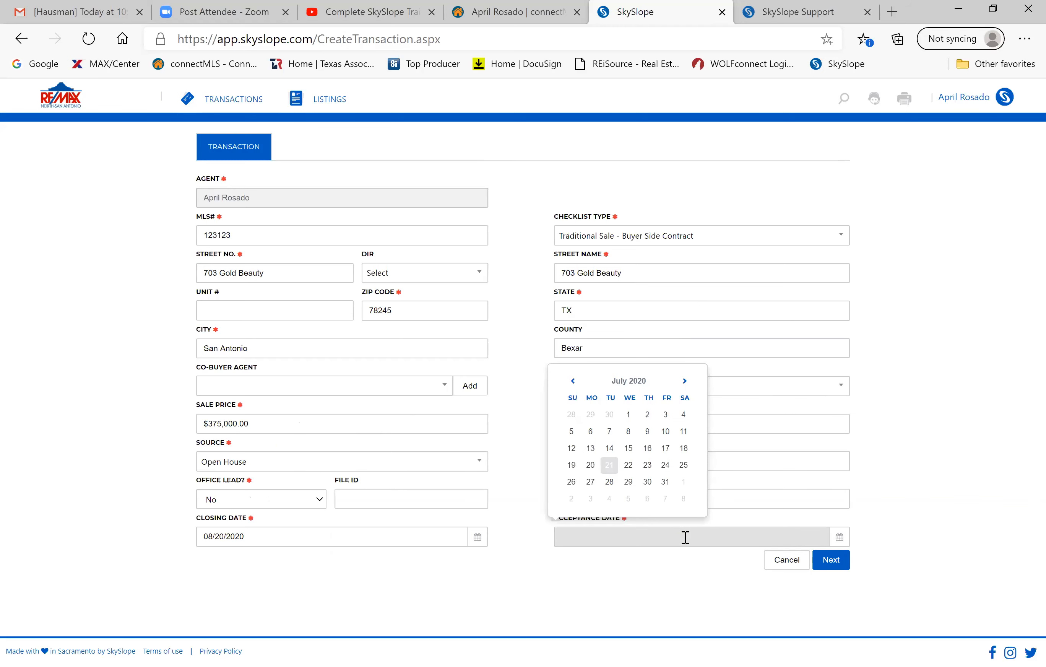
pyautogui.click(609, 466)
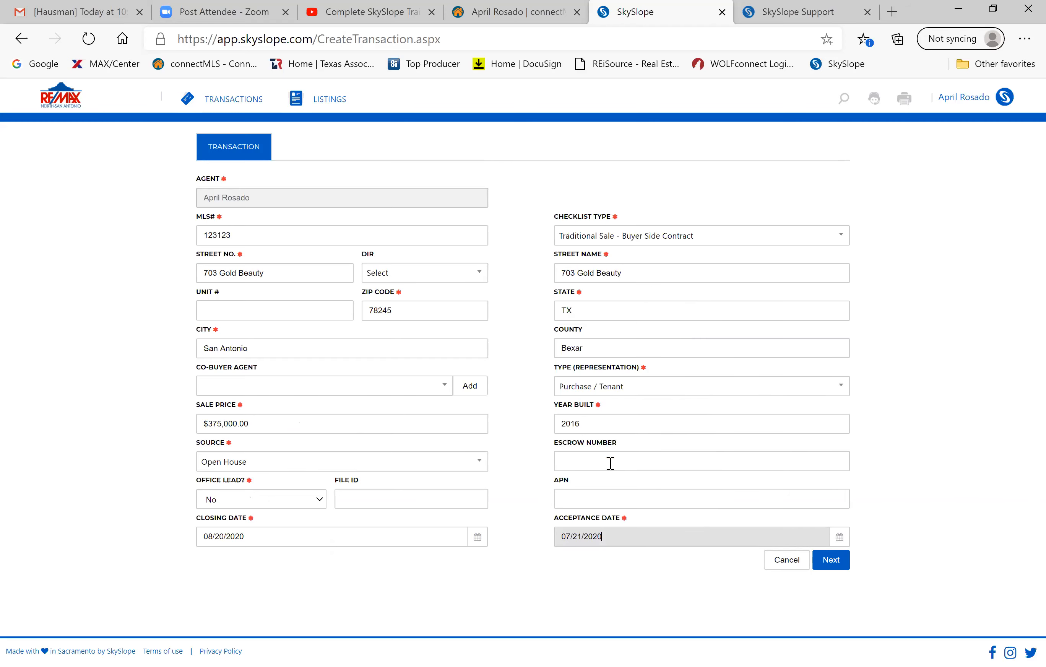
pyautogui.click(830, 560)
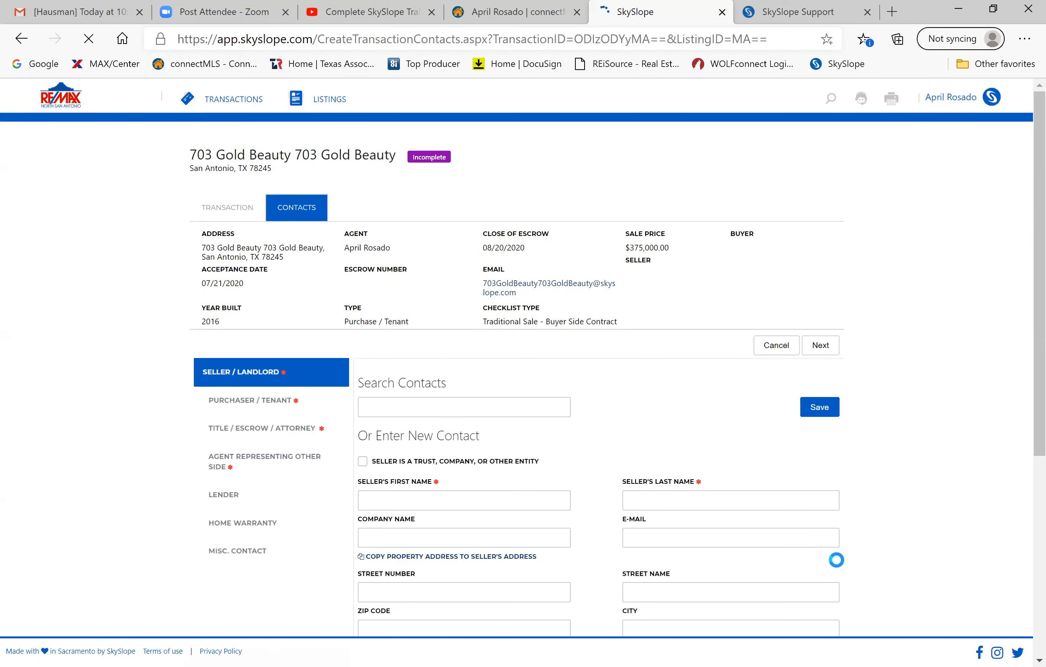
# Enter the seller's first and last name and an e-mail address, then save the contact.
pyautogui.scroll(-2, 485, 454)
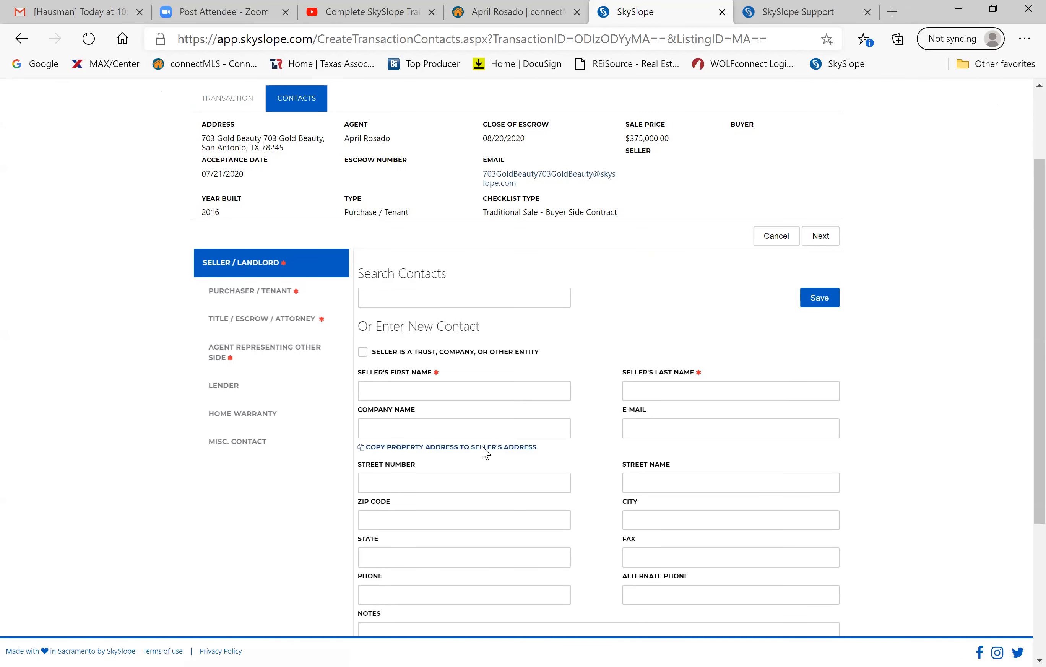
pyautogui.scroll(-4, 486, 454)
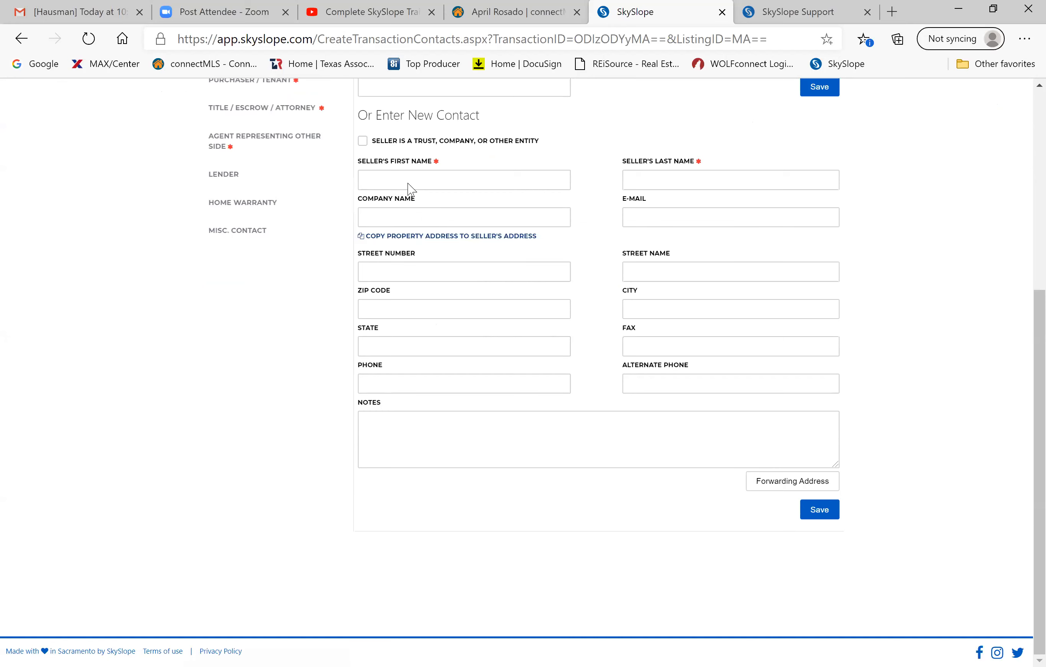
pyautogui.click(406, 177)
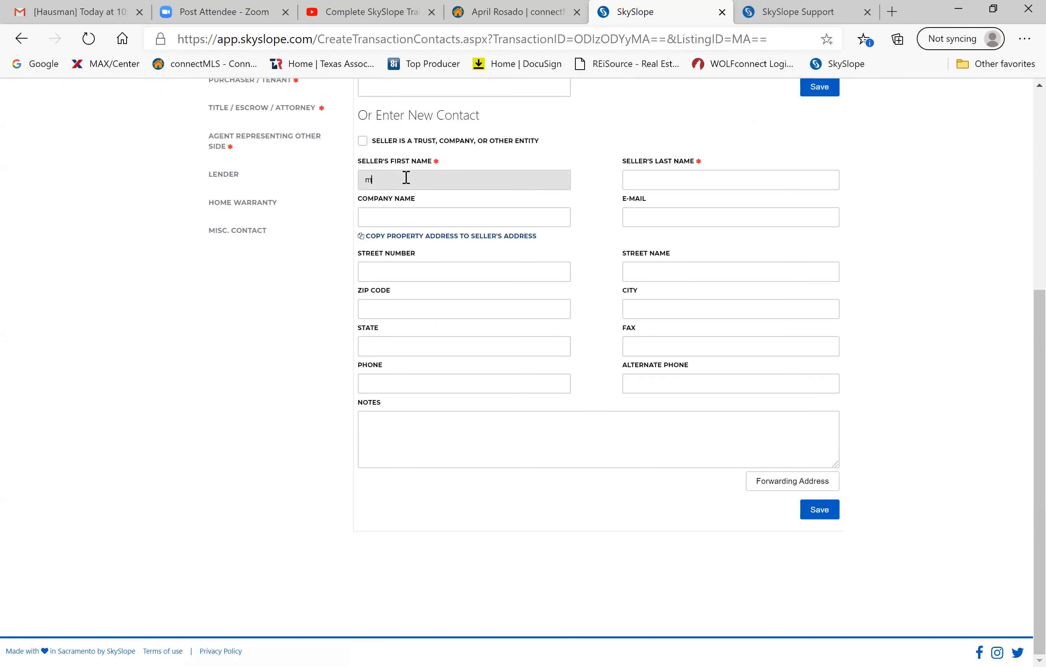
pyautogui.click(664, 174)
pyautogui.write('seller')
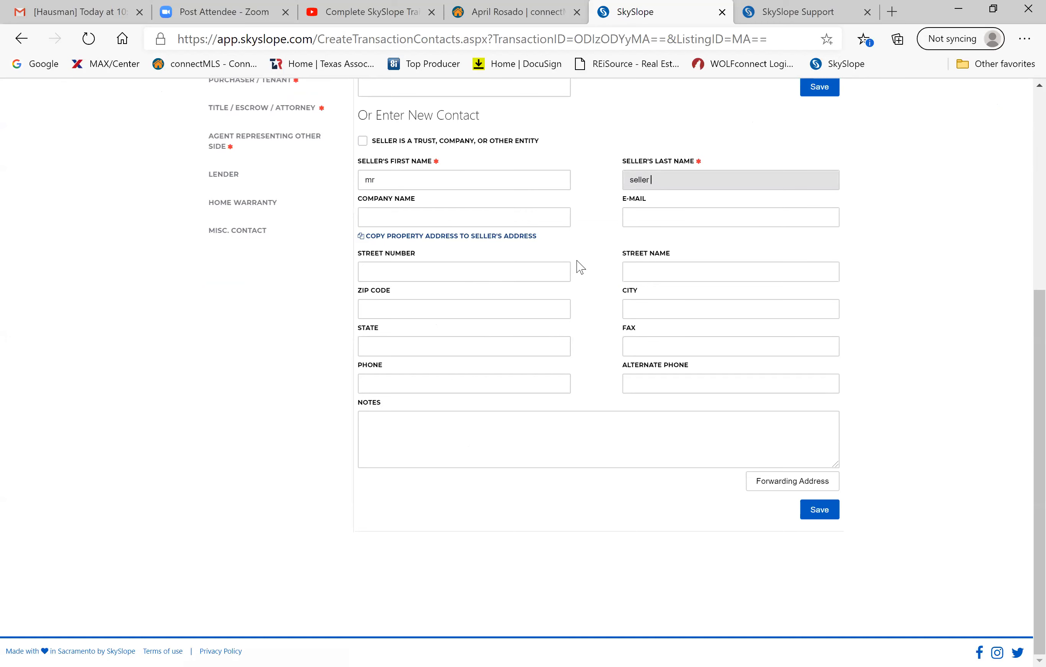
pyautogui.scroll(2, 580, 266)
pyautogui.scroll(1, 580, 267)
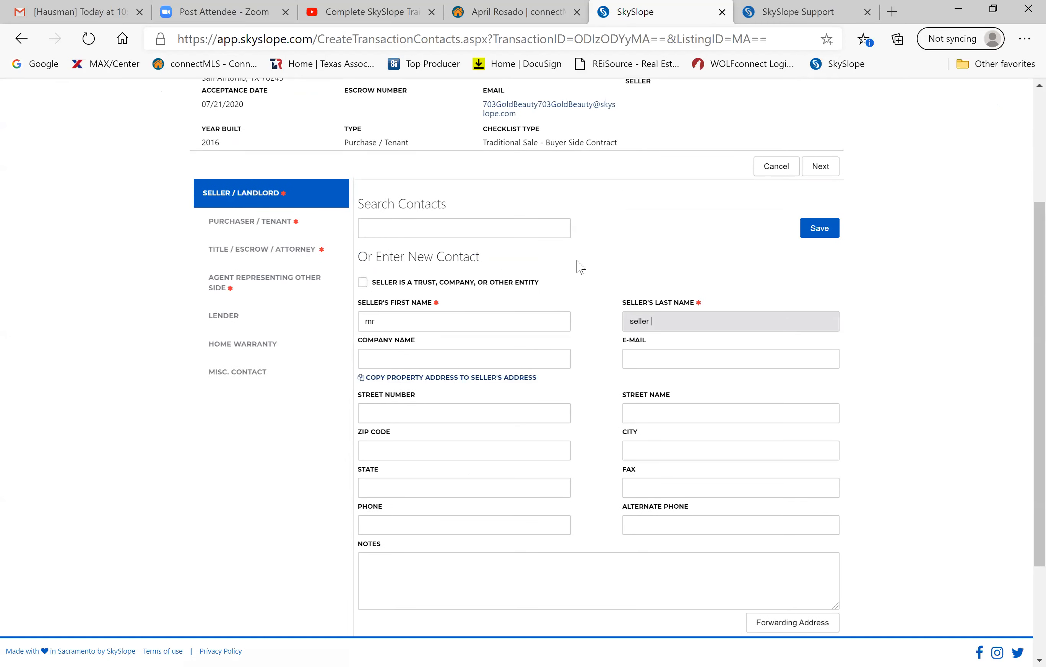
pyautogui.scroll(2, 580, 267)
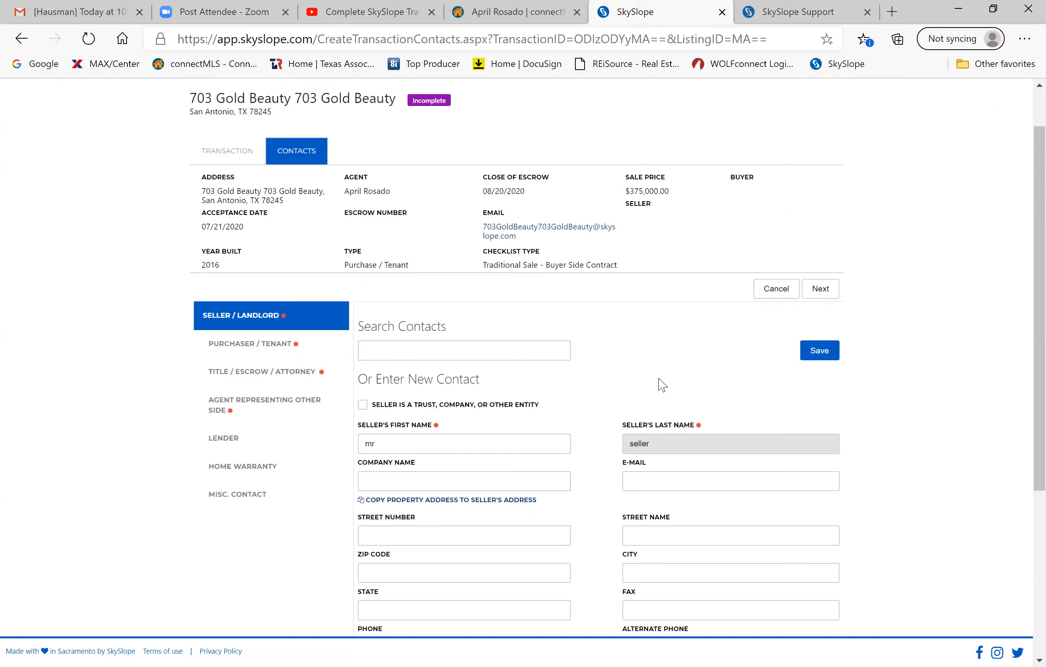
pyautogui.scroll(-5, 659, 378)
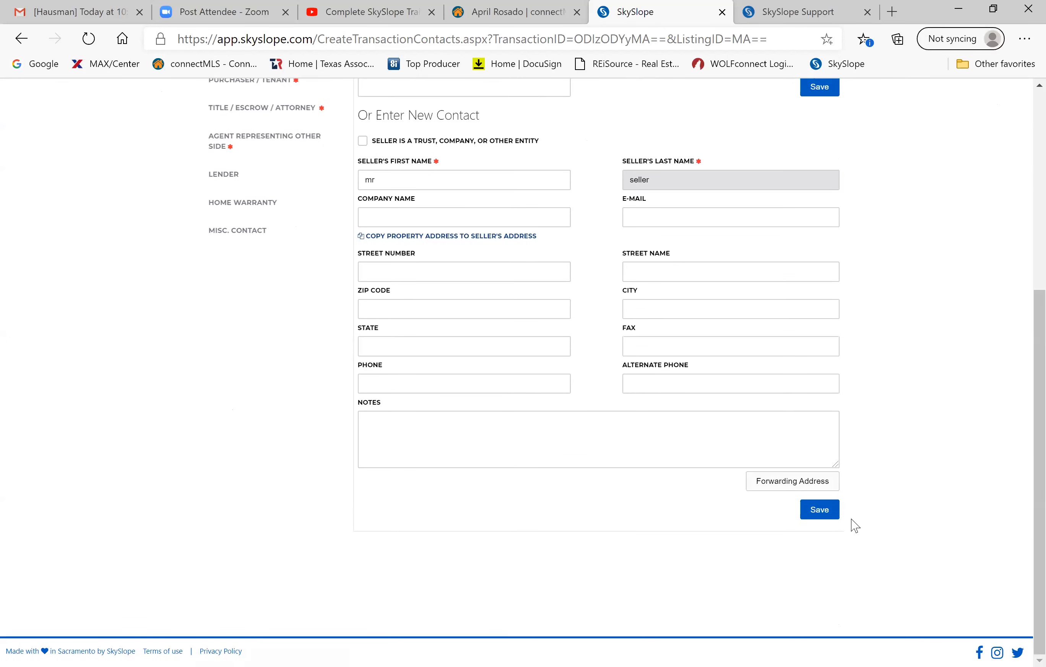
pyautogui.click(705, 222)
pyautogui.write('asdfl asdf @ gmail.com')
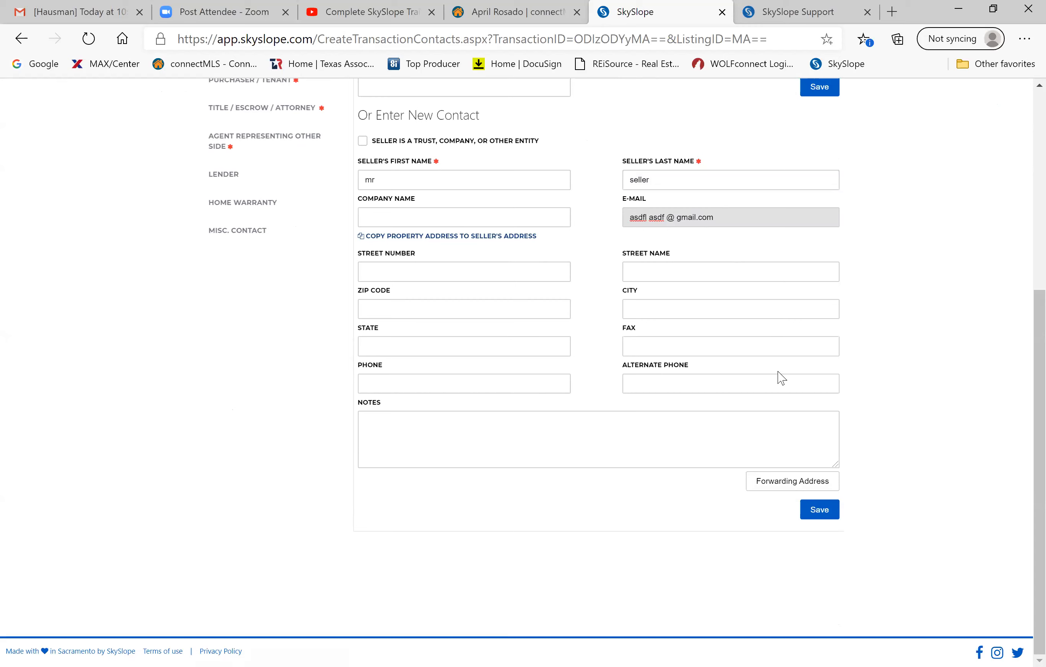
pyautogui.click(814, 515)
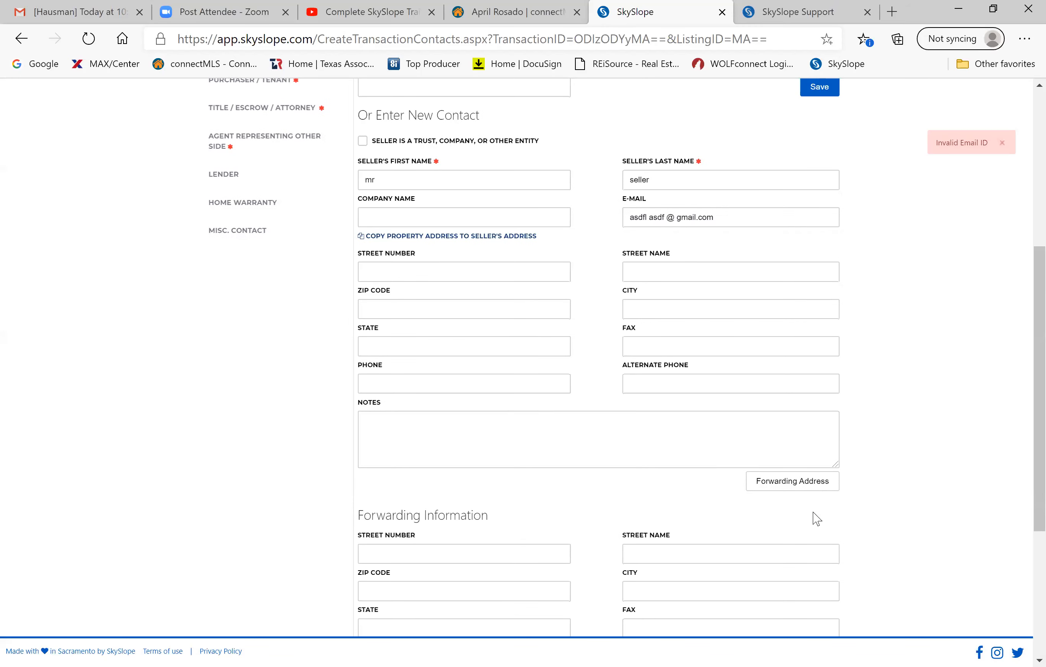
# Erase the rejected e-mail address and save the seller contact again.
pyautogui.scroll(-3, 617, 351)
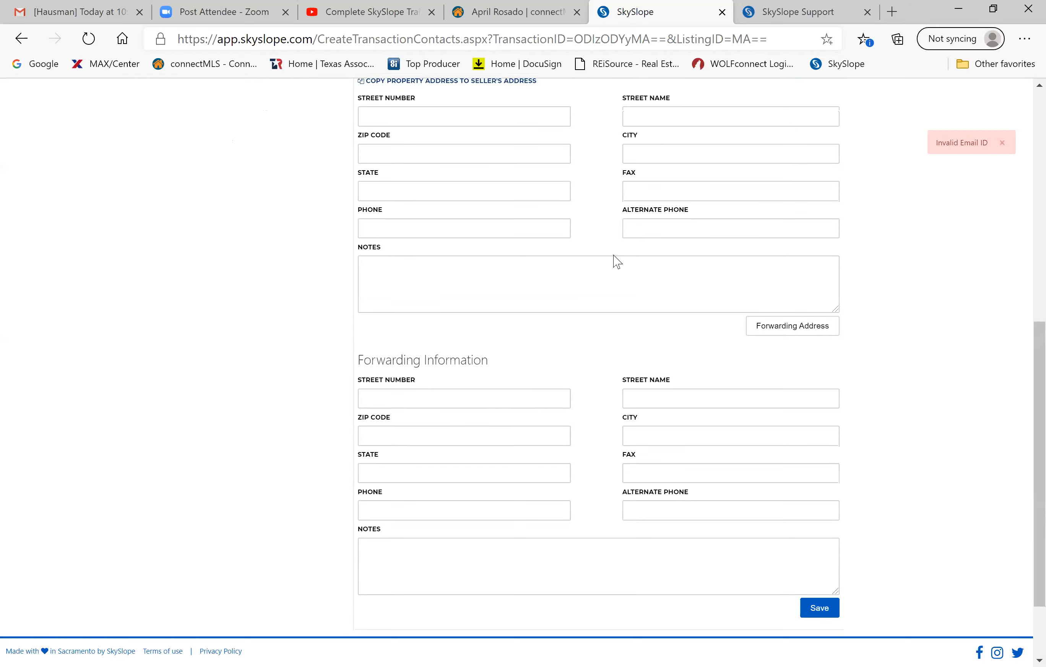
pyautogui.scroll(4, 612, 233)
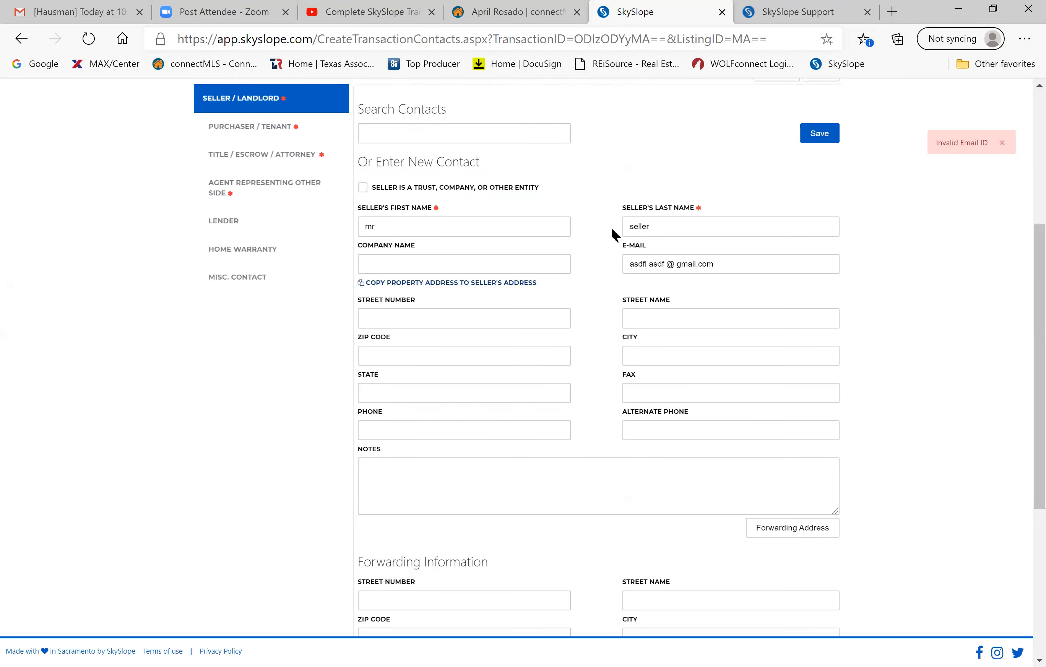
pyautogui.click(721, 266)
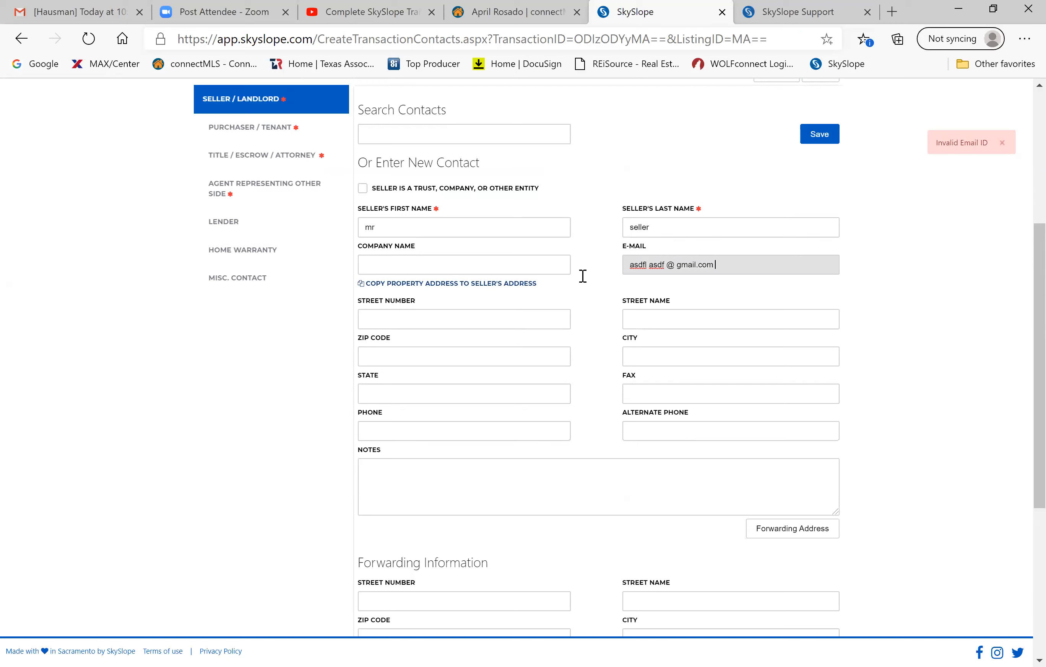
pyautogui.rightClick(579, 274)
pyautogui.click(719, 265)
pyautogui.rightClick(624, 269)
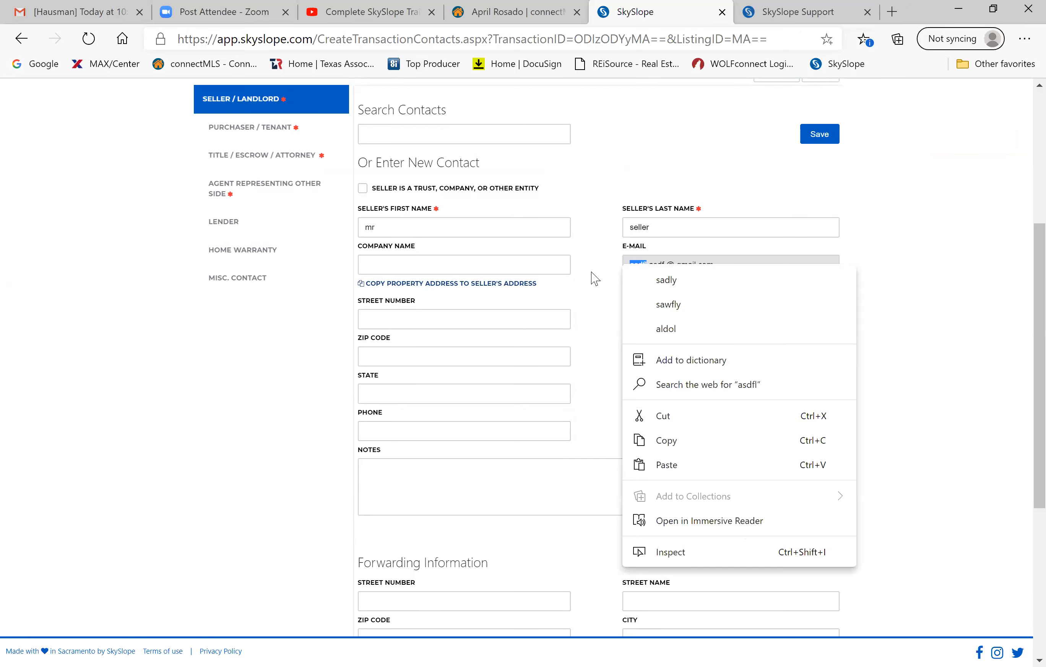
pyautogui.click(595, 278)
pyautogui.click(719, 264)
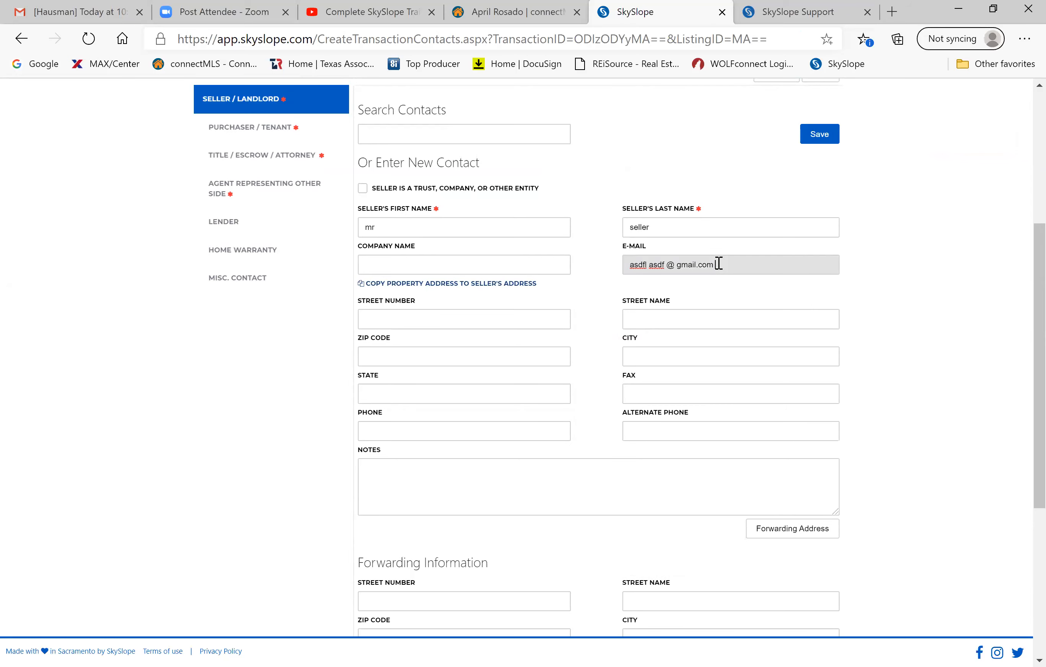
pyautogui.press('BackSpace')
pyautogui.press('BackSpace')
pyautogui.press('BackSpace')
pyautogui.press('BackSpace')
pyautogui.press('BackSpace')
pyautogui.press('BackSpace')
pyautogui.press('BackSpace')
pyautogui.press('BackSpace')
pyautogui.press('BackSpace')
pyautogui.press('BackSpace')
pyautogui.press('BackSpace')
pyautogui.press('BackSpace')
pyautogui.press('BackSpace')
pyautogui.press('BackSpace')
pyautogui.press('BackSpace')
pyautogui.press('BackSpace')
pyautogui.press('BackSpace')
pyautogui.press('BackSpace')
pyautogui.press('BackSpace')
pyautogui.press('BackSpace')
pyautogui.click(822, 138)
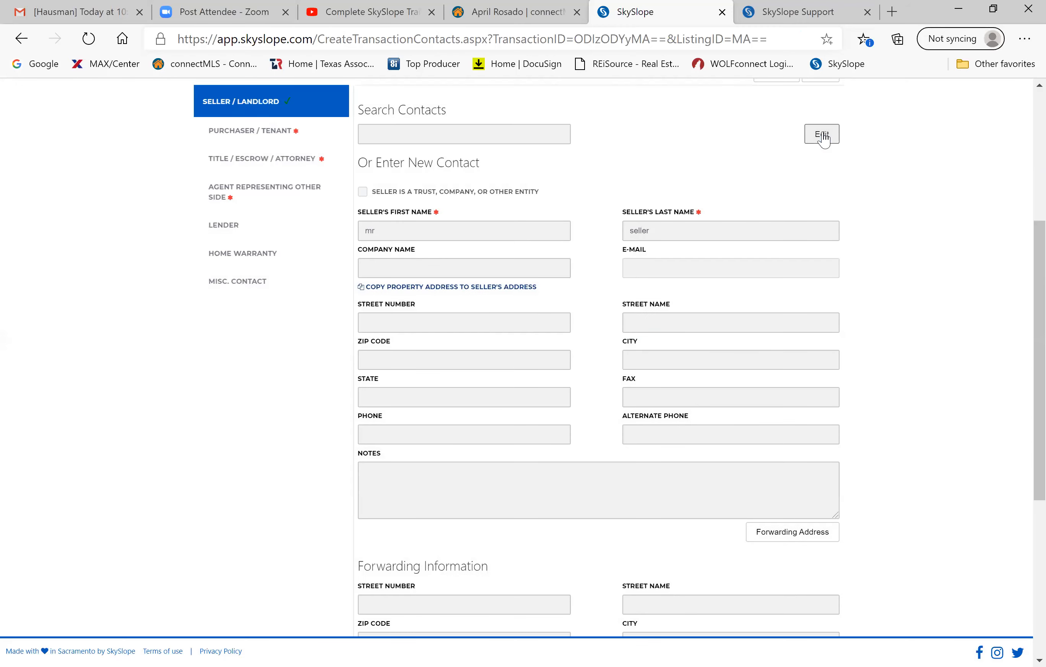
pyautogui.scroll(-5, 443, 228)
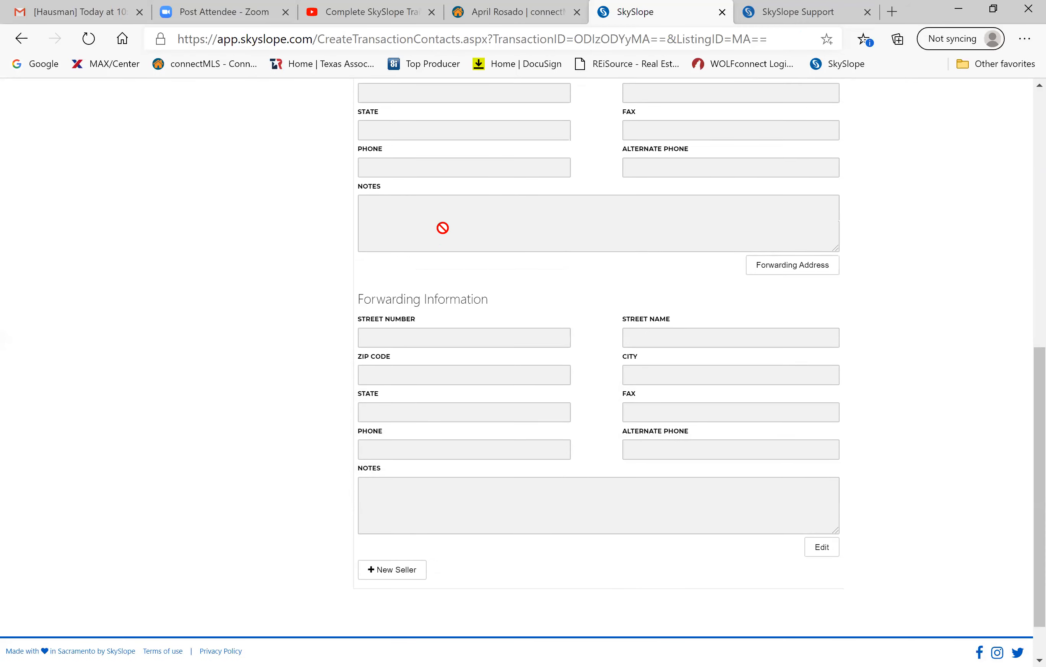
pyautogui.scroll(5, 443, 227)
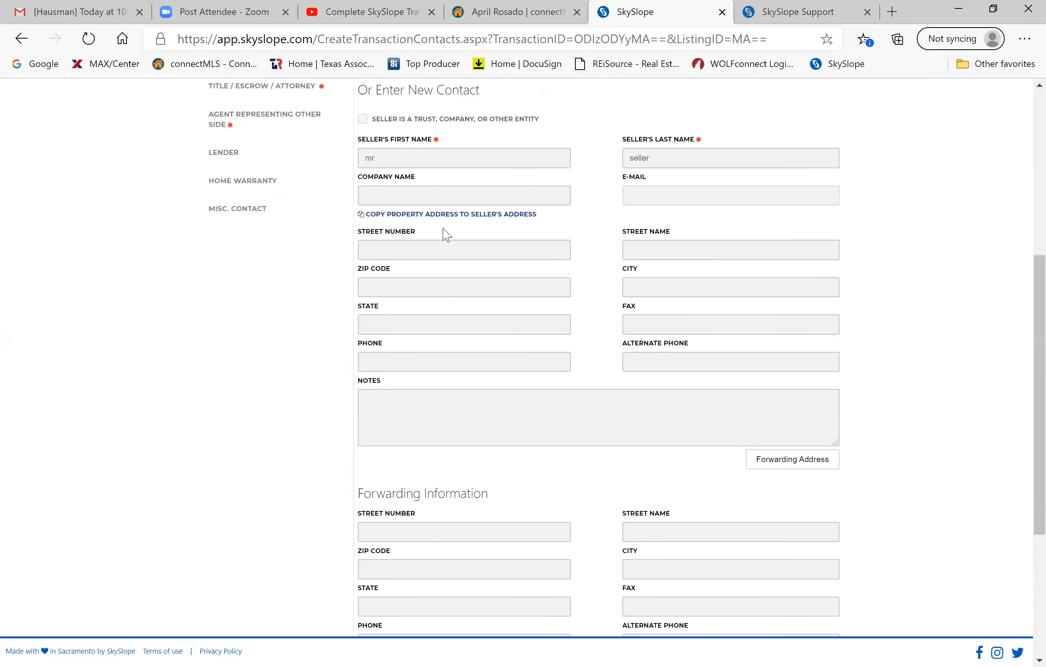
pyautogui.scroll(3, 499, 245)
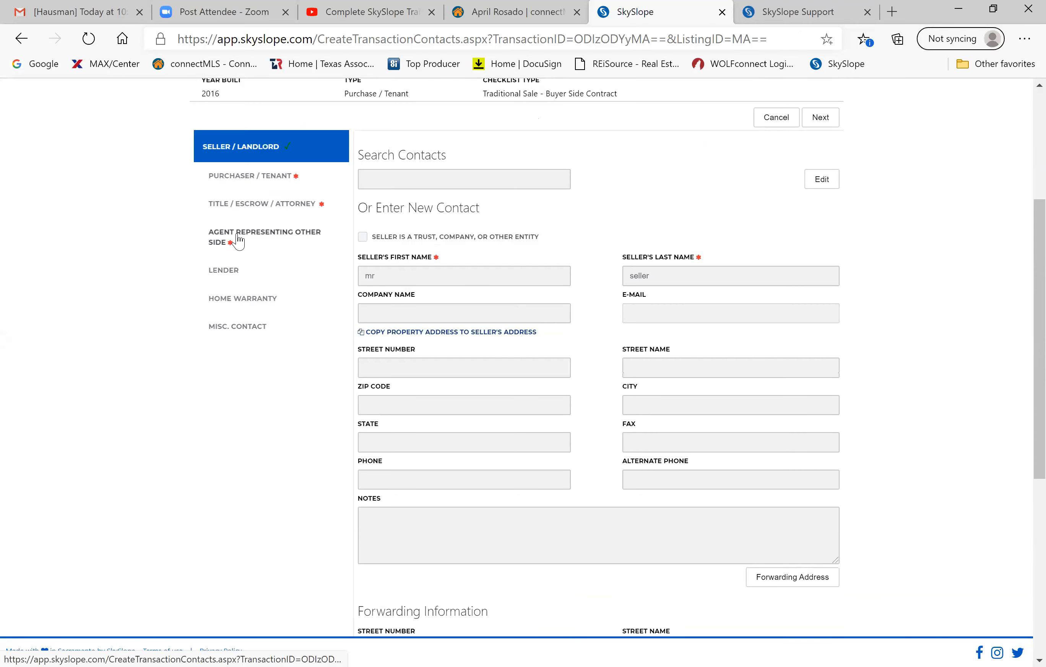
pyautogui.scroll(-1, 238, 240)
pyautogui.scroll(3, 237, 239)
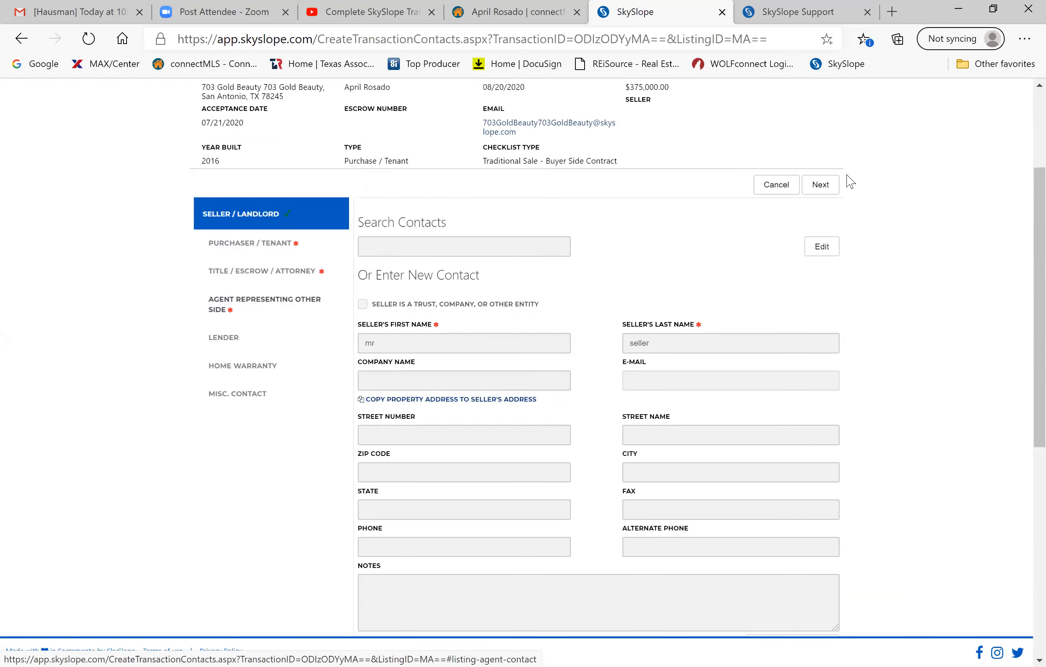
# Enter a placeholder buyer first and last name and a phone number, and save the purchaser contact.
pyautogui.click(817, 192)
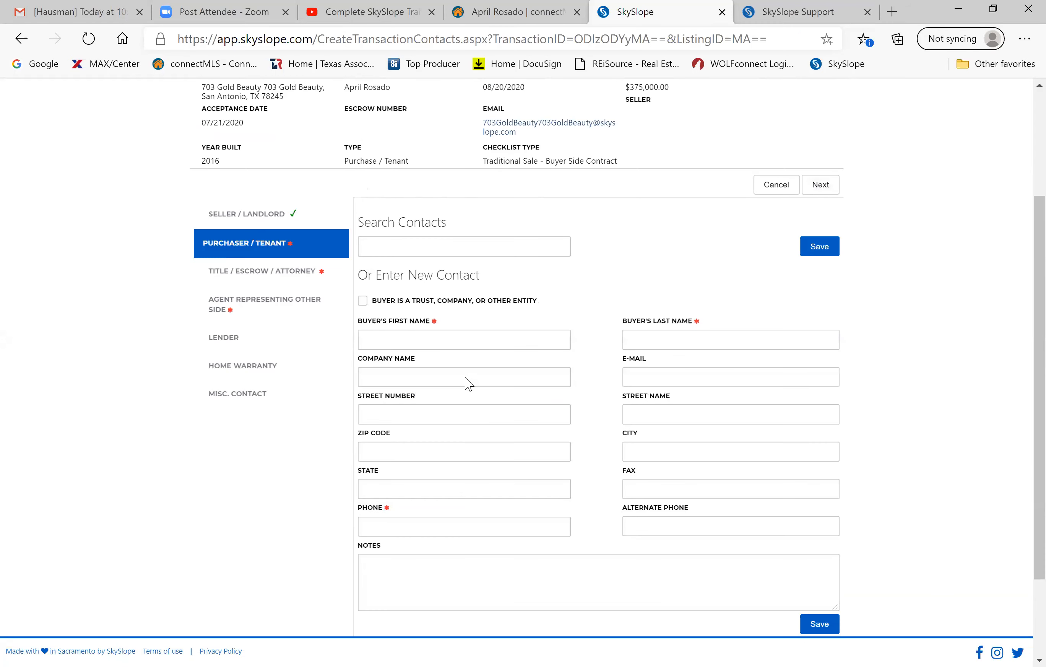
pyautogui.click(433, 337)
pyautogui.write('mr')
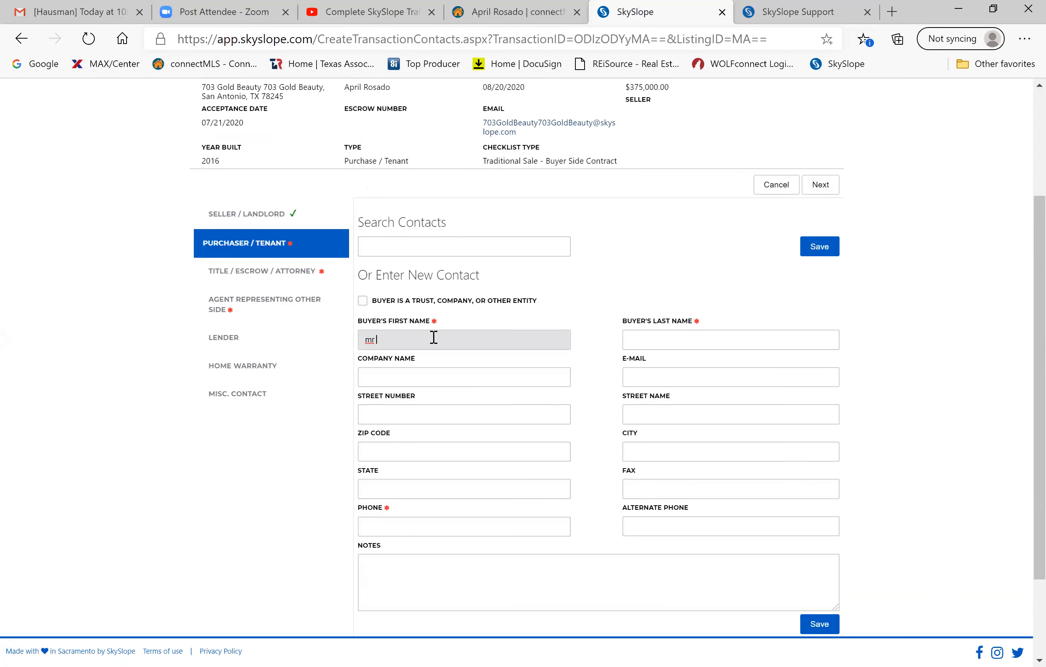
pyautogui.click(662, 347)
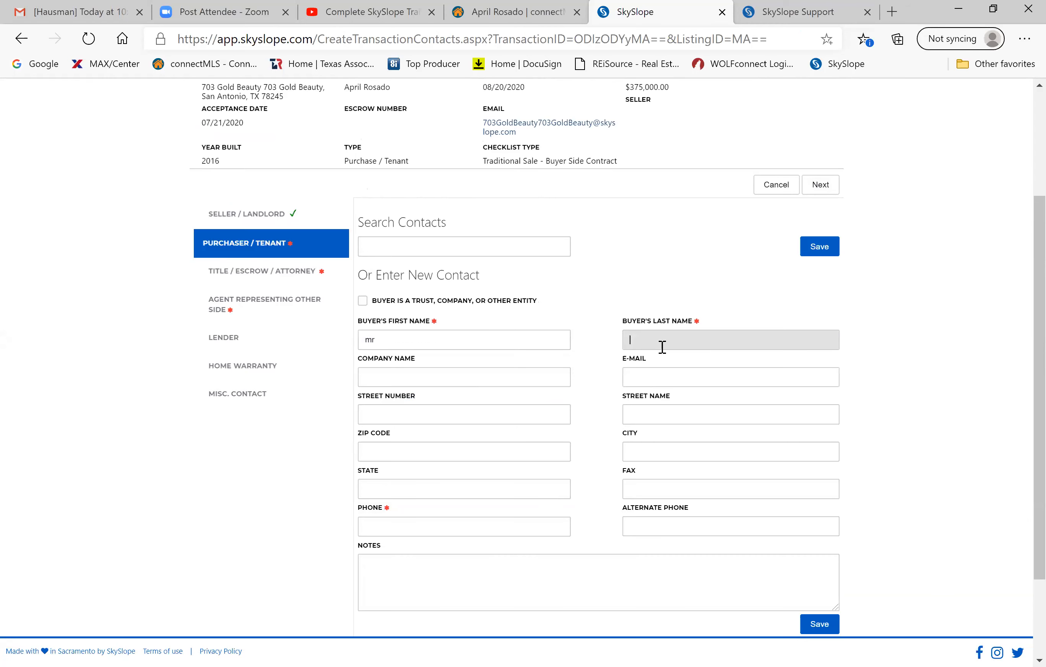
pyautogui.write('buyer')
pyautogui.scroll(-3, 661, 347)
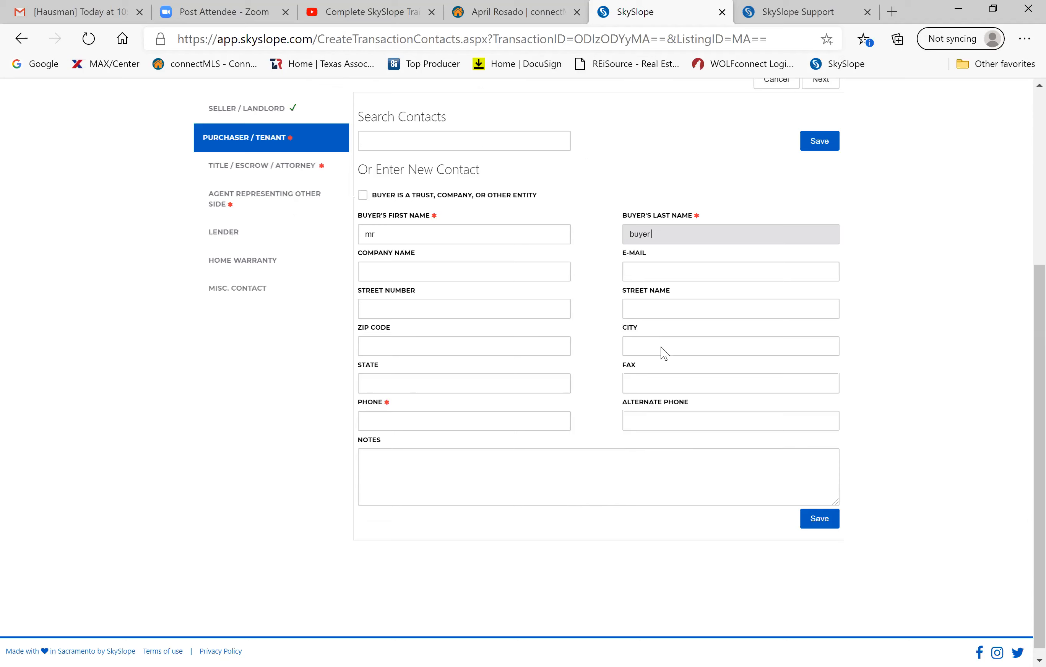
pyautogui.click(816, 513)
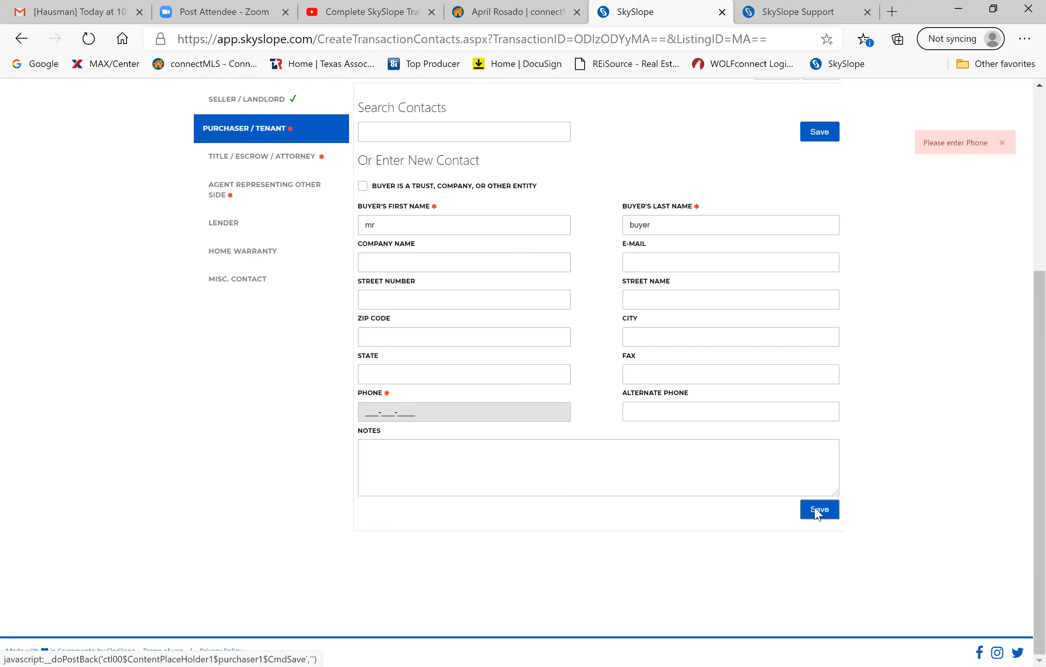
pyautogui.click(830, 518)
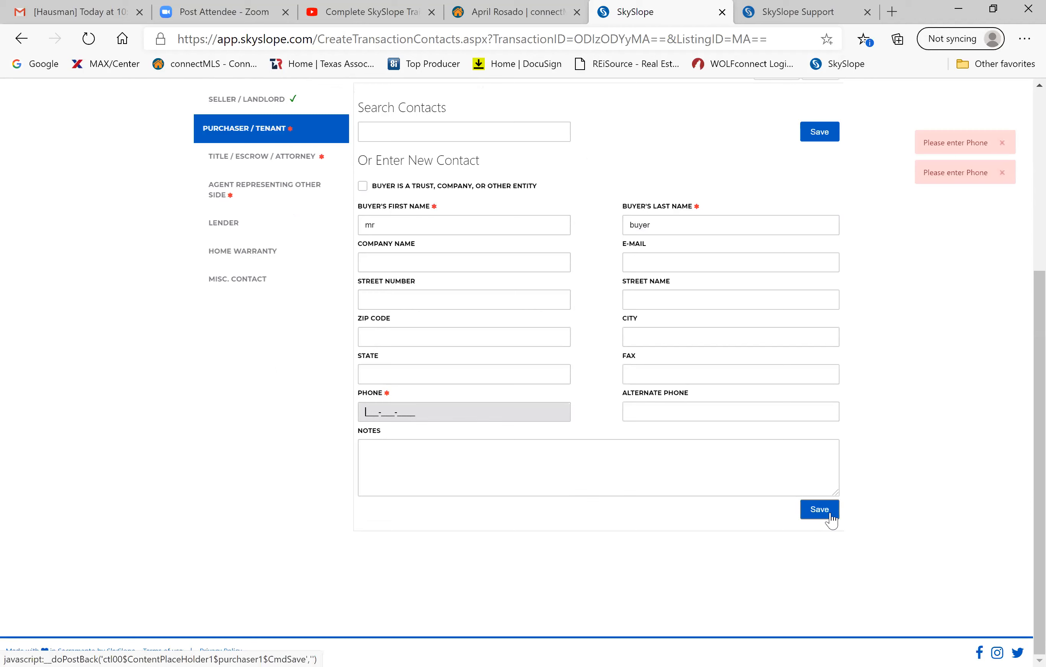
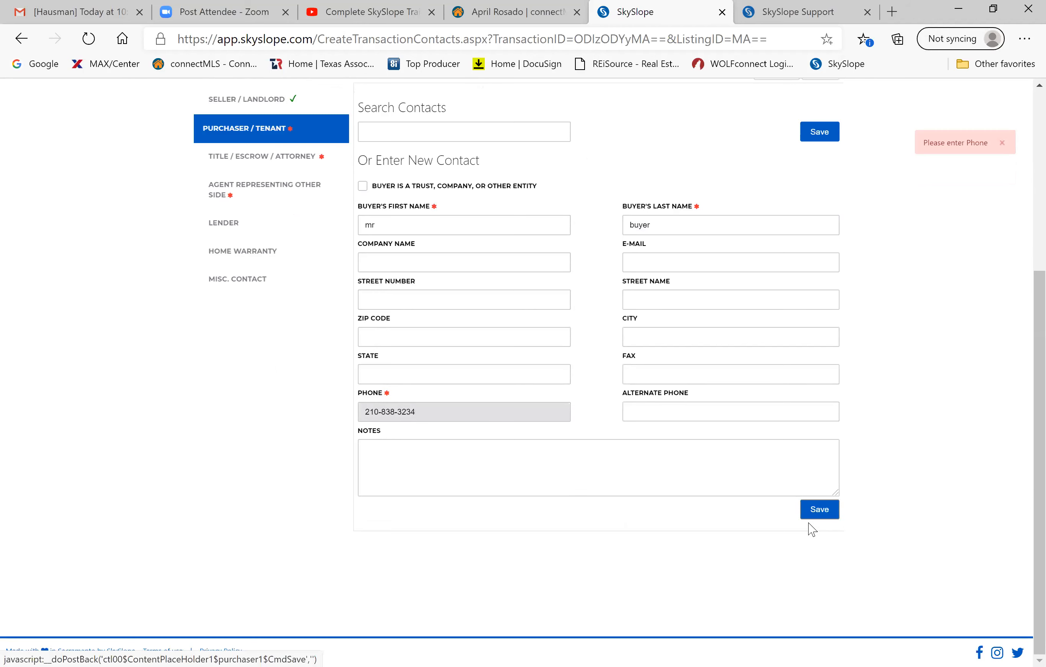
pyautogui.click(815, 512)
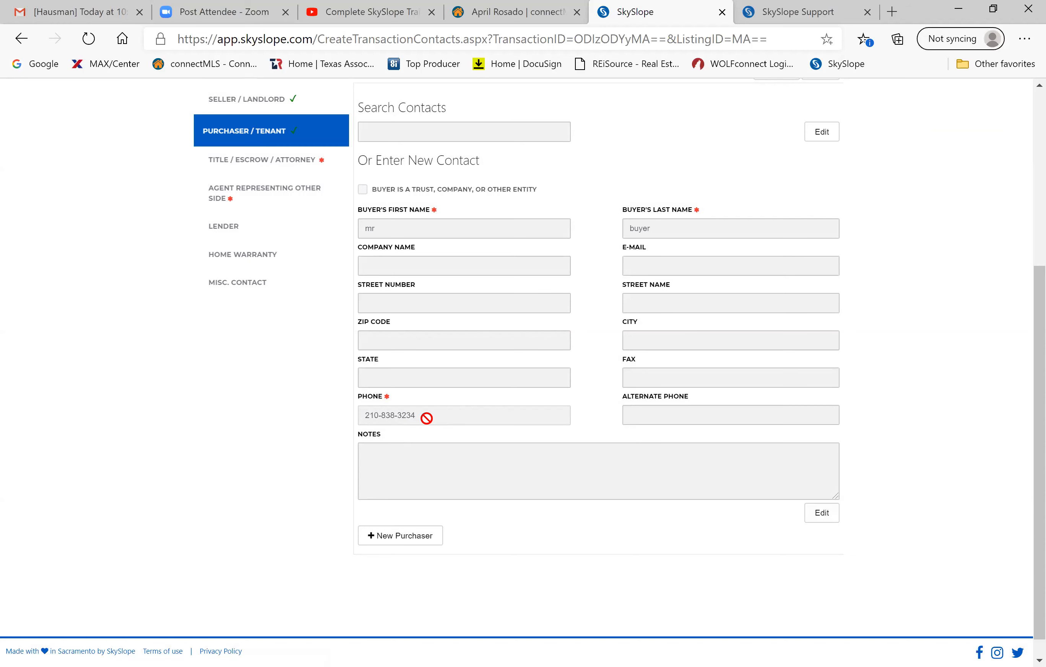
pyautogui.scroll(5, 820, 349)
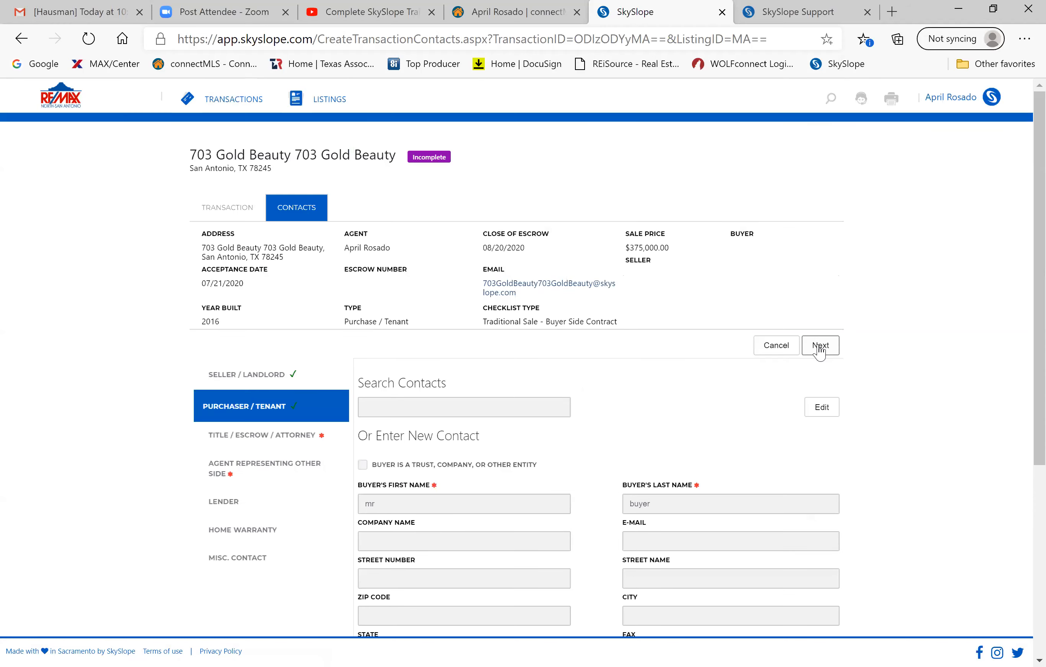
# Fill in placeholder closing officer first and last names and the officer's phone number.
pyautogui.click(820, 345)
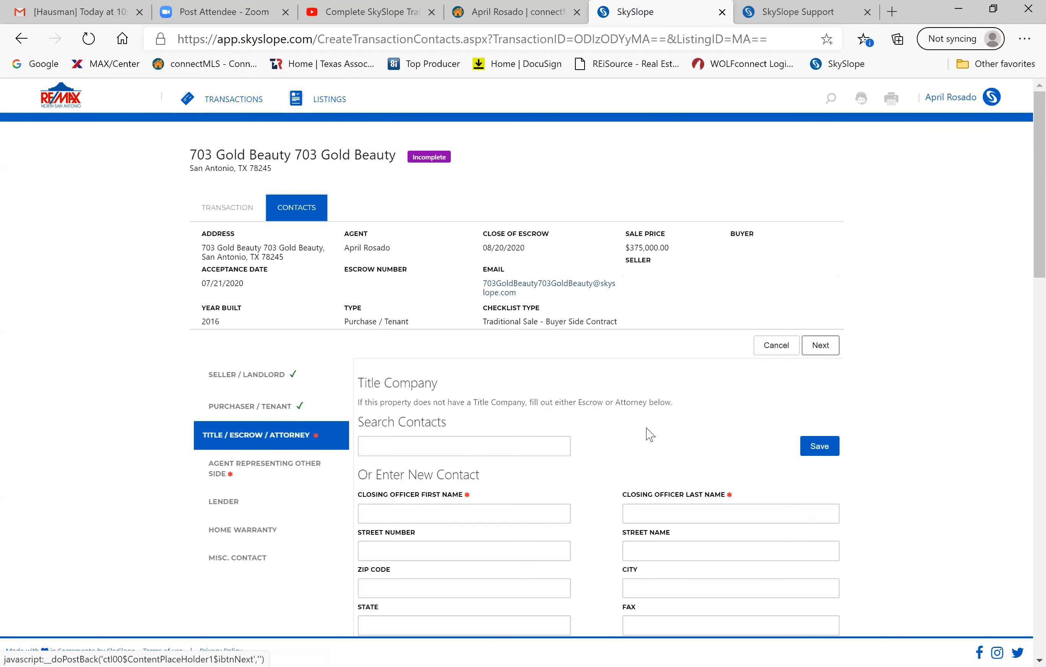
pyautogui.scroll(-3, 615, 433)
pyautogui.click(426, 389)
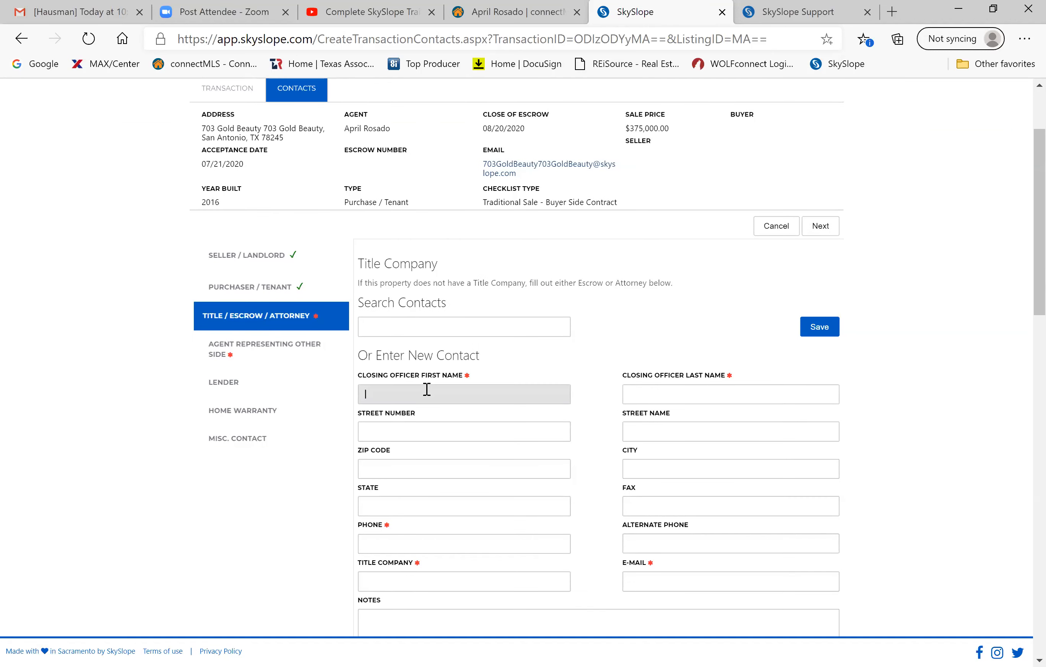
pyautogui.write('asdlfk')
pyautogui.click(649, 389)
pyautogui.write('asdfasdf')
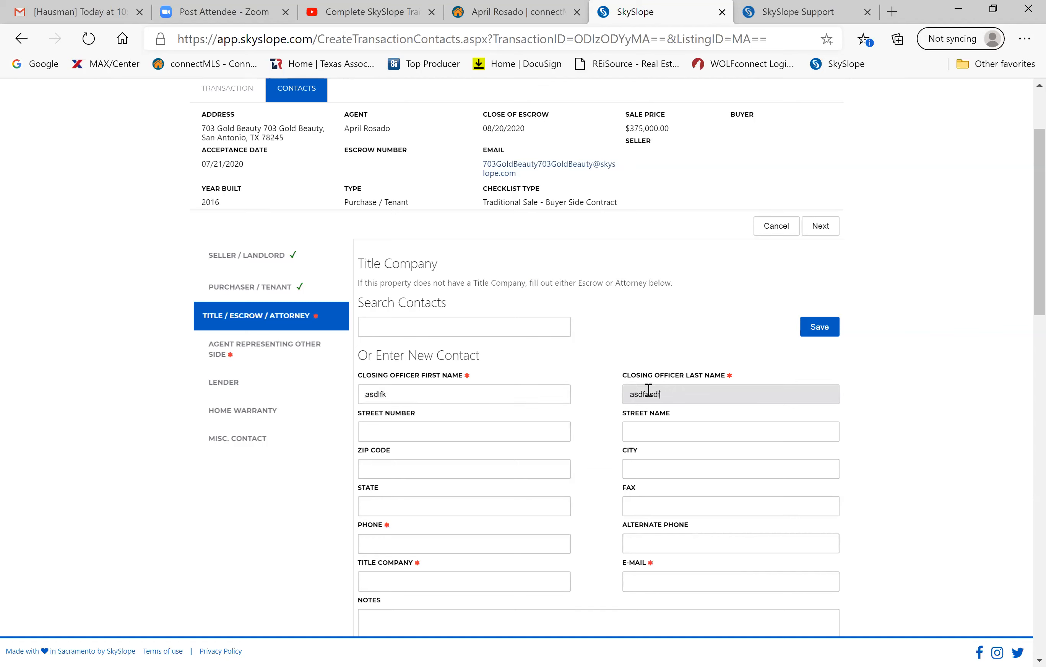
pyautogui.click(407, 541)
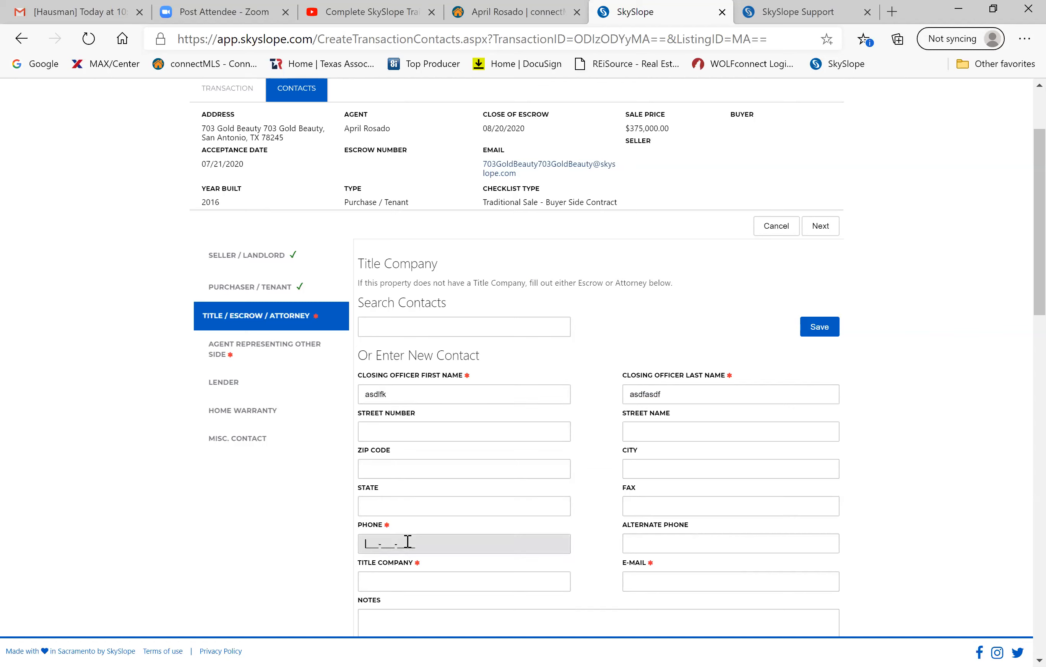
# Enter title company chicago and an e-mail address, then save the title contact.
pyautogui.scroll(-2, 522, 540)
pyautogui.click(460, 467)
pyautogui.write('chicago')
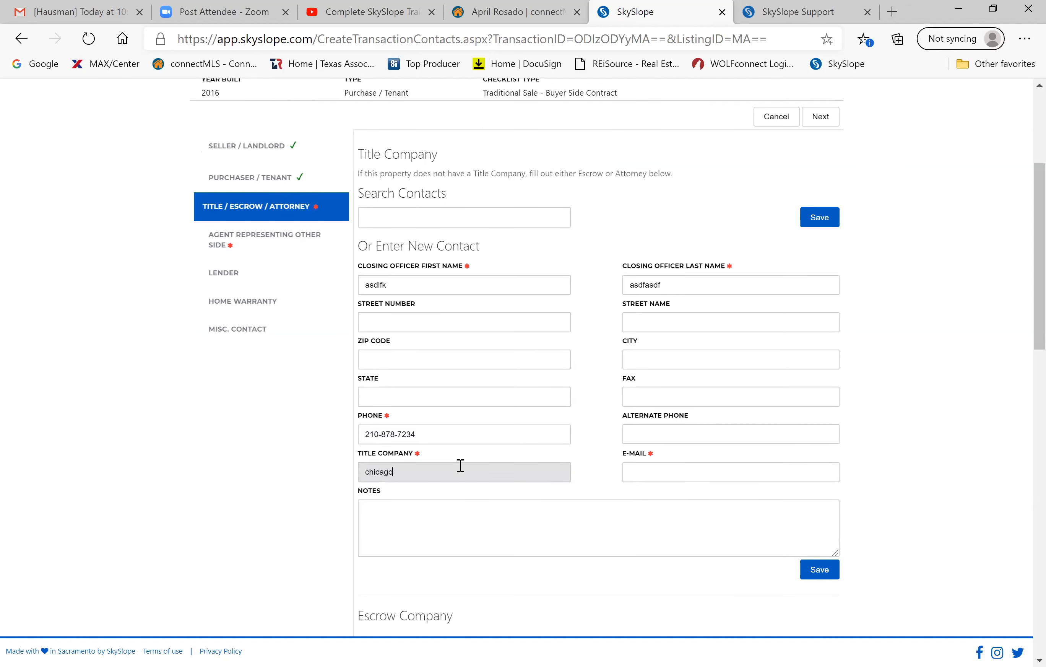
pyautogui.press('Tab')
pyautogui.write('asdf')
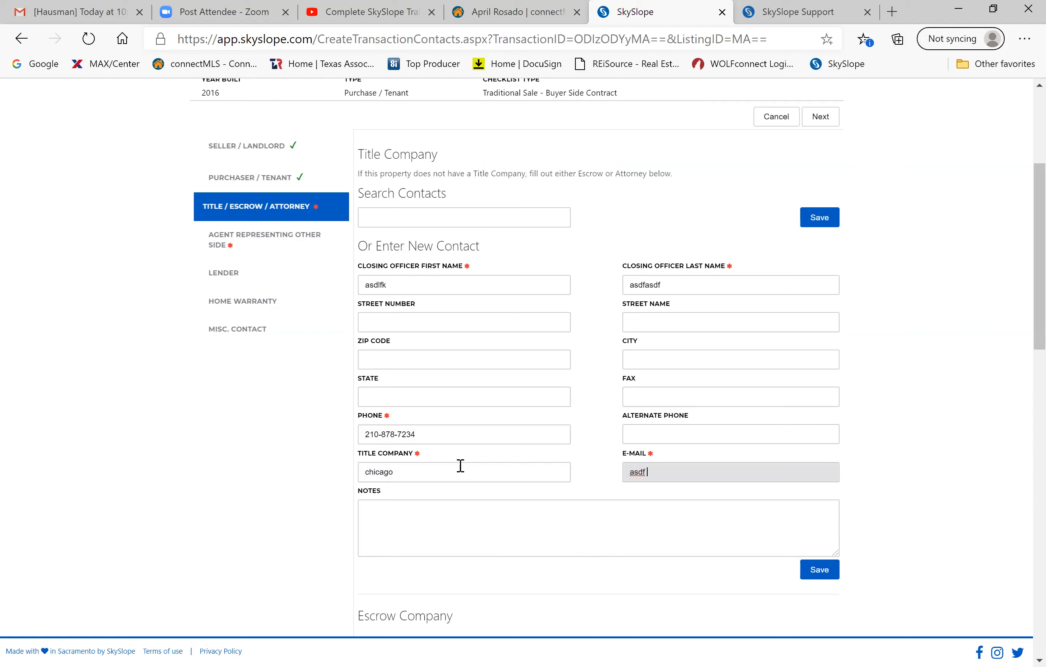
pyautogui.write('@gmail.com')
pyautogui.click(814, 577)
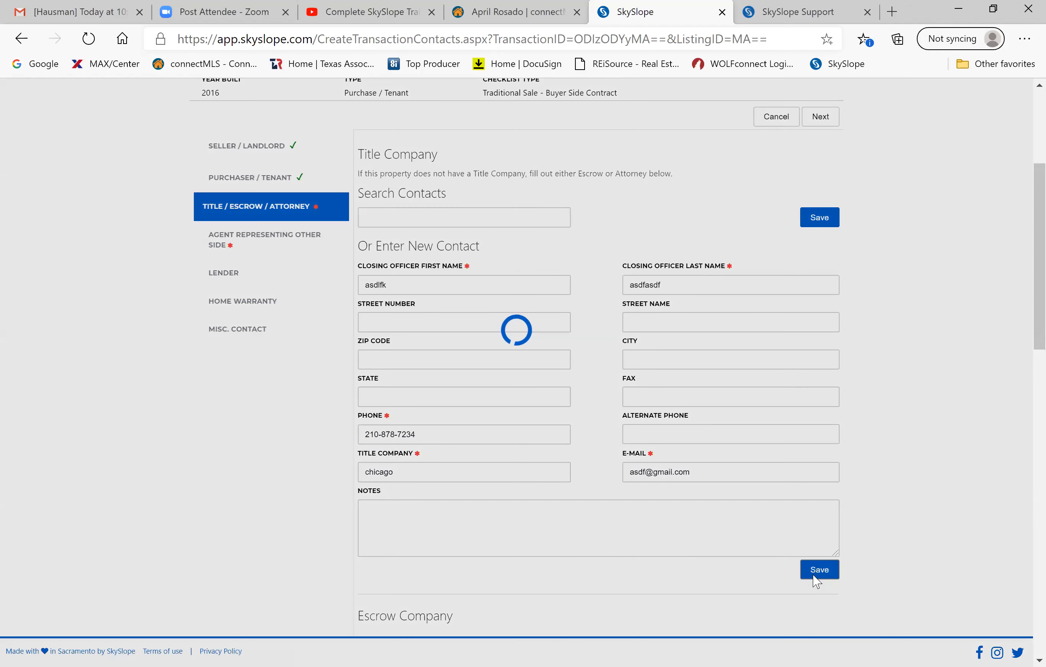
pyautogui.scroll(-3, 816, 581)
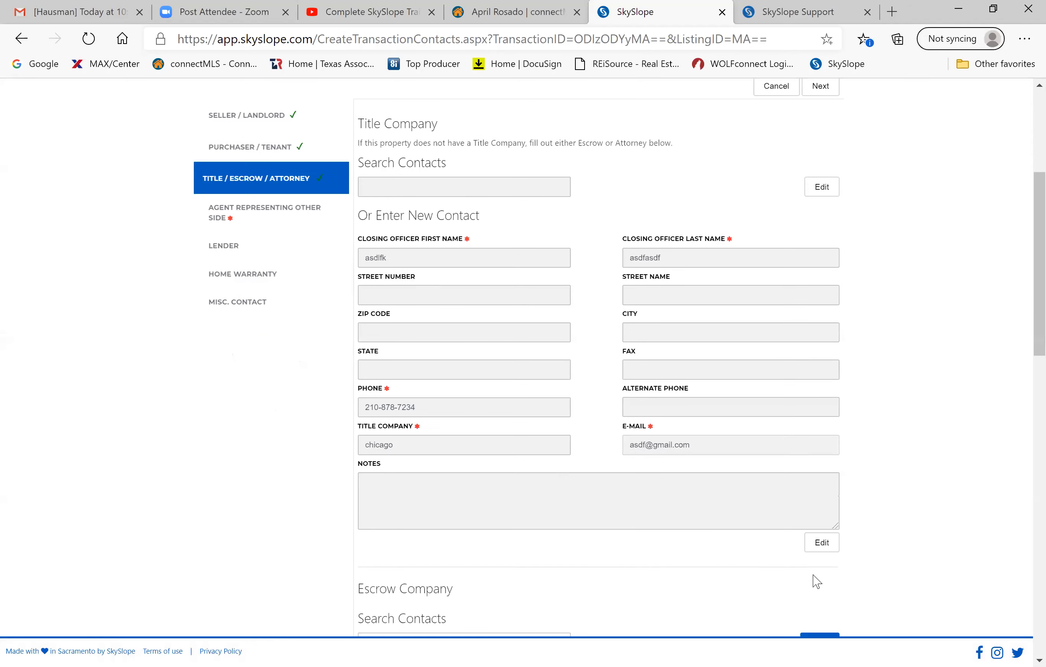
pyautogui.scroll(-3, 816, 581)
pyautogui.scroll(5, 812, 579)
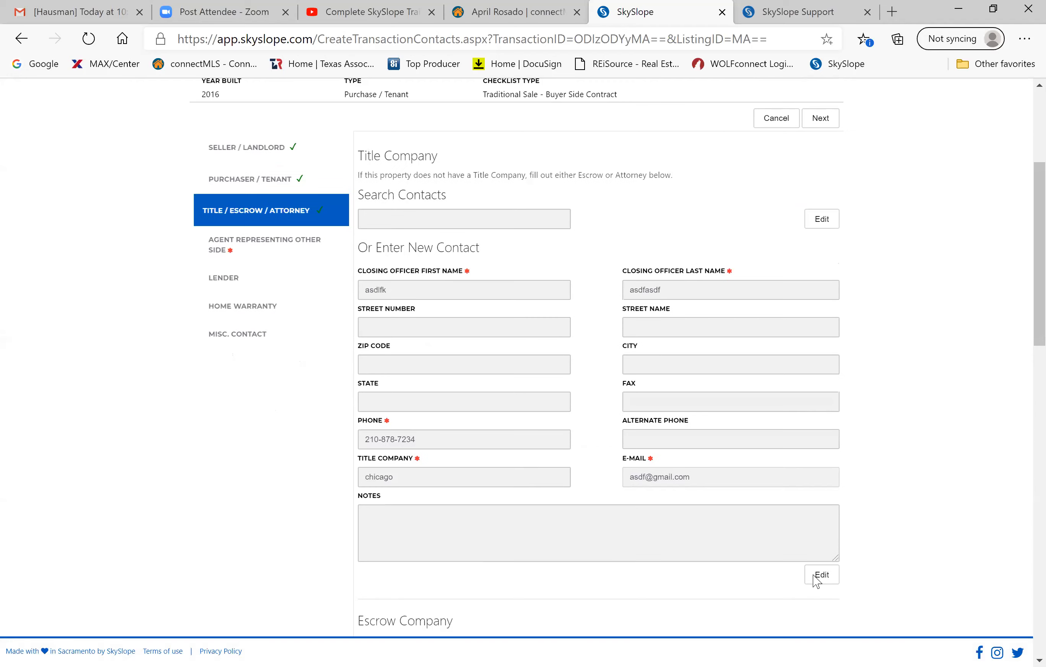
# Fill in the other-side agent's placeholder first and last name and phone number.
pyautogui.click(820, 205)
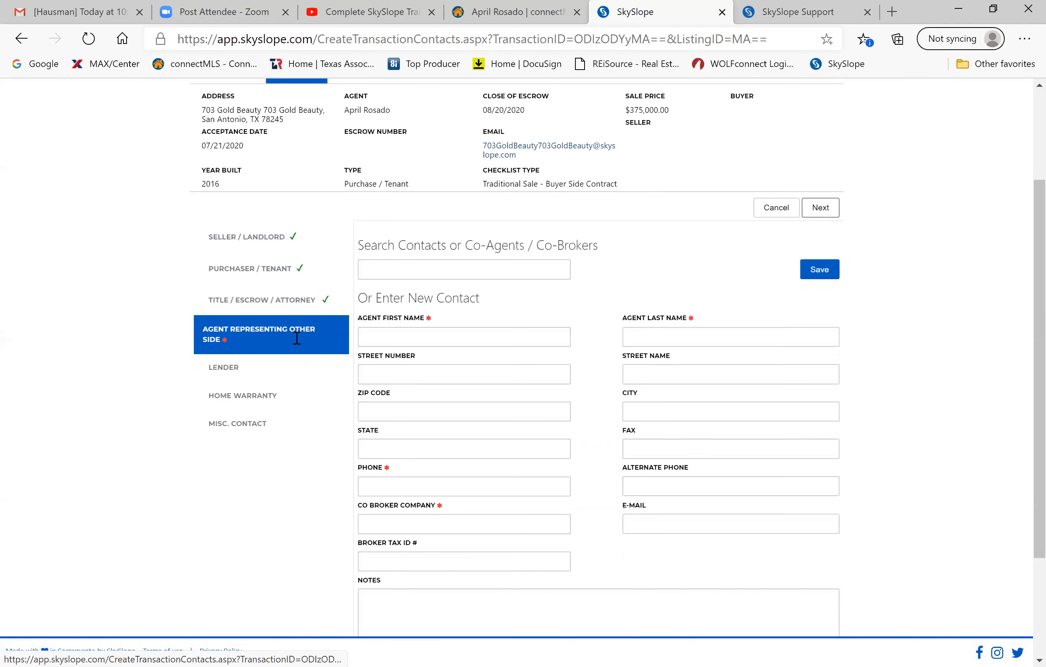
pyautogui.click(418, 336)
pyautogui.write('sell')
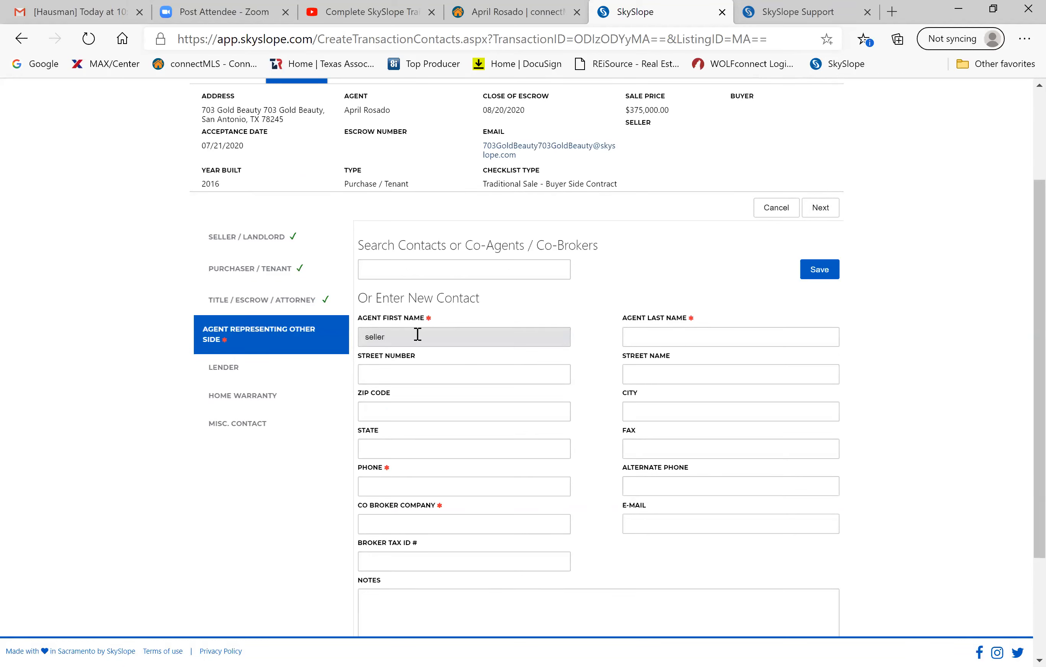
pyautogui.write('er')
pyautogui.press('BackSpace')
pyautogui.press('BackSpace')
pyautogui.write('ing')
pyautogui.click(675, 345)
pyautogui.write('asdf')
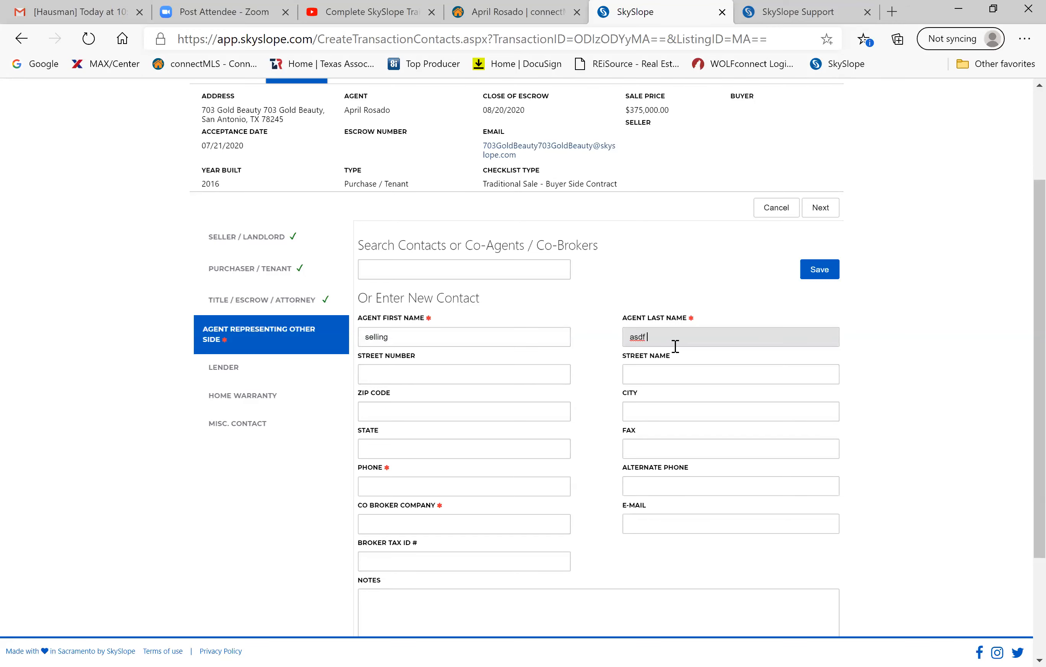
pyautogui.scroll(-3, 675, 345)
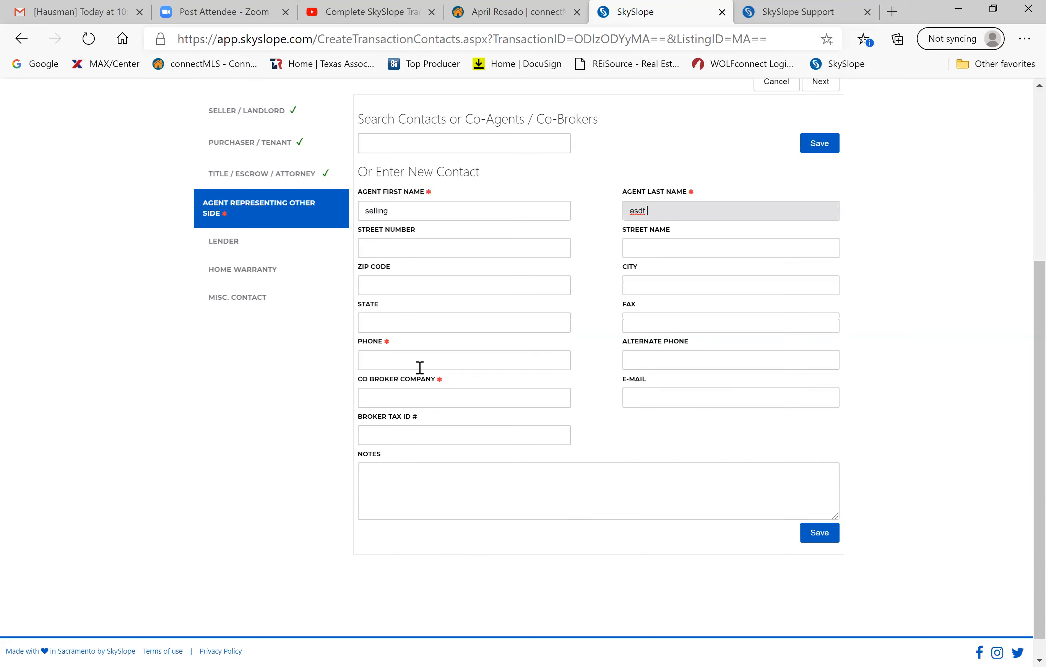
pyautogui.click(420, 367)
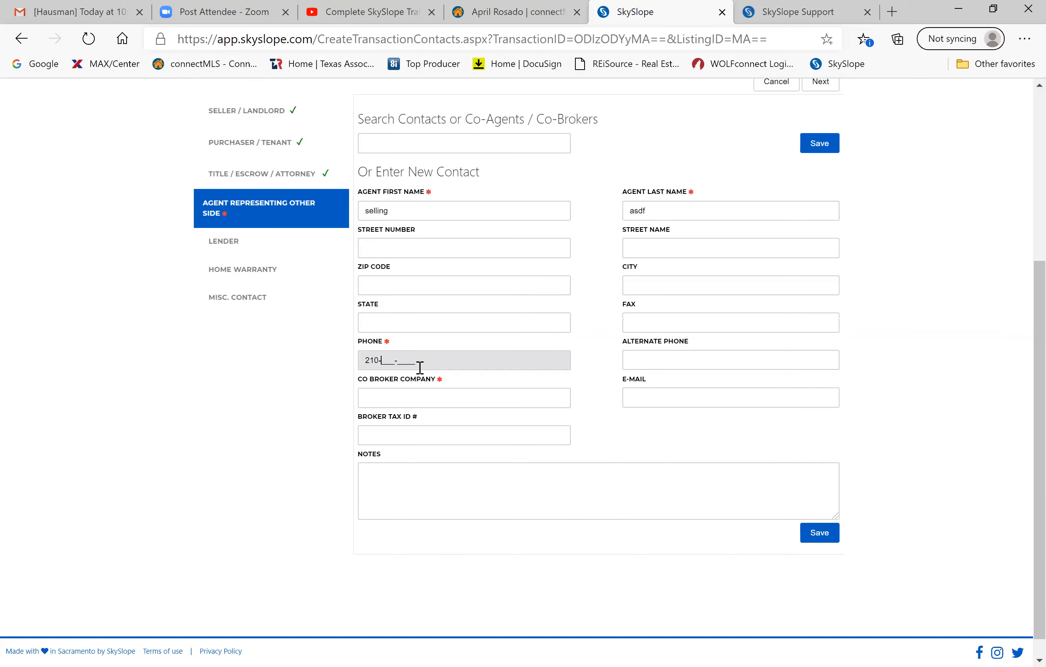
# Enter co-broker company remax and save the other-side agent contact.
pyautogui.scroll(1, 220, 312)
pyautogui.click(223, 308)
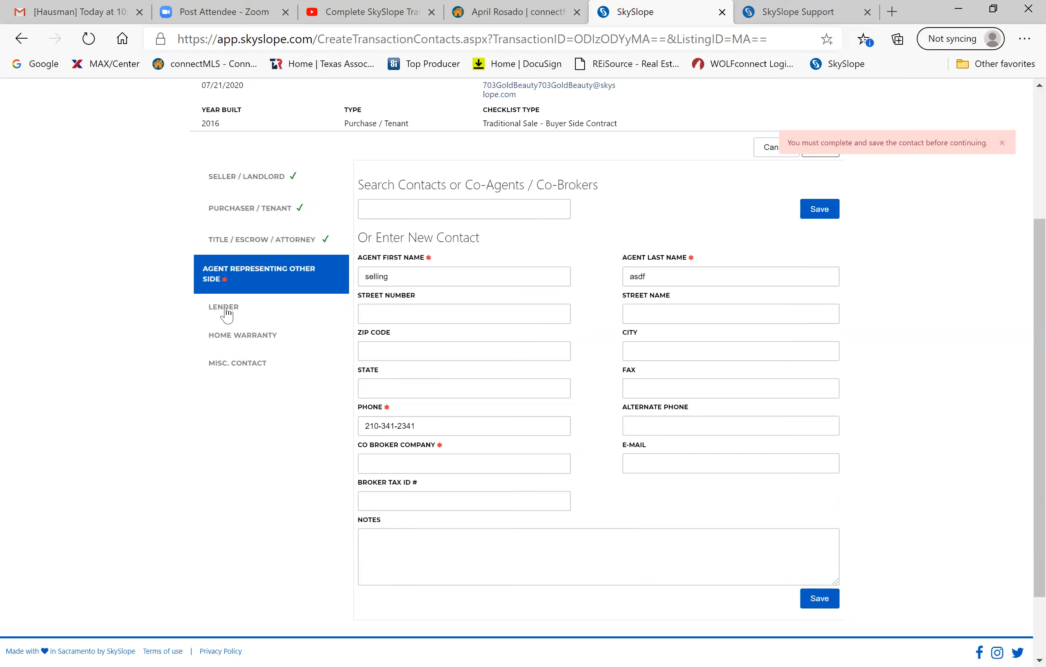
pyautogui.click(224, 307)
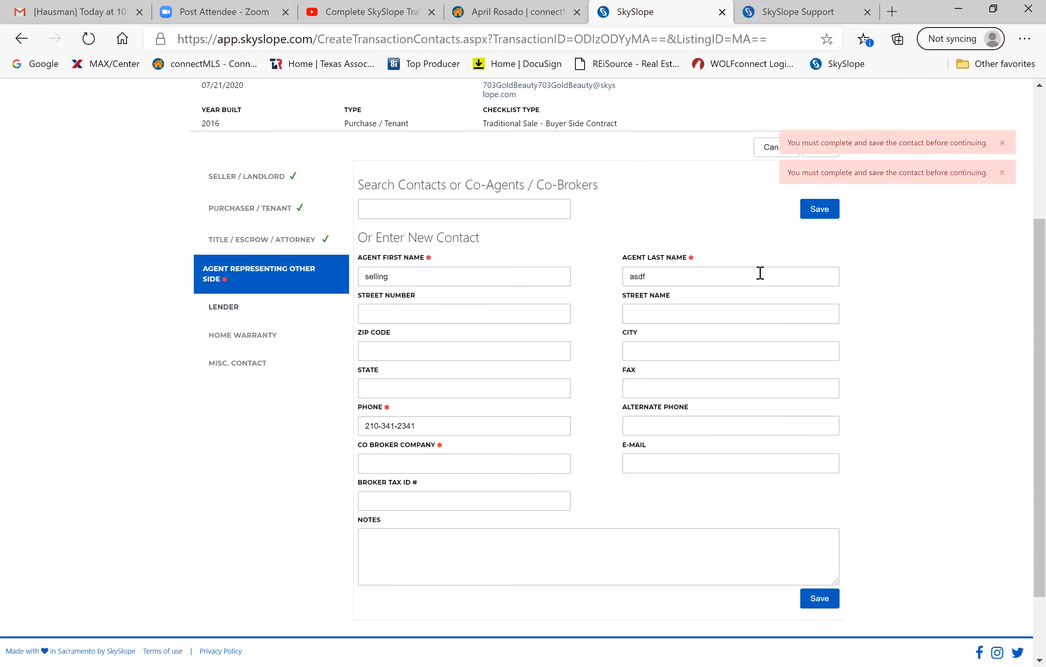
pyautogui.click(831, 220)
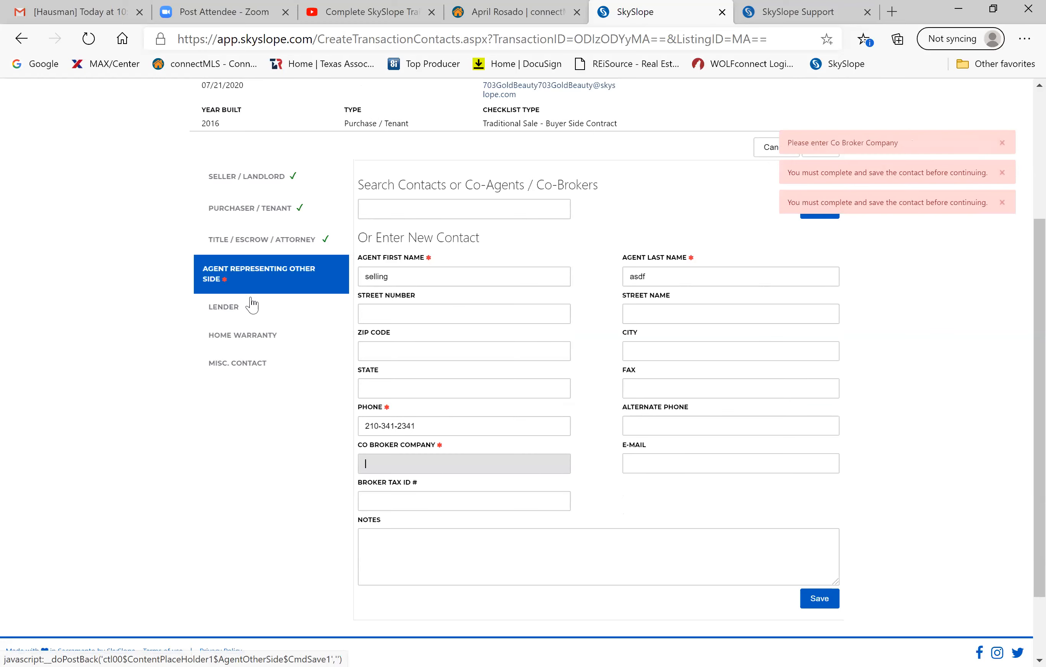
pyautogui.scroll(2, 250, 304)
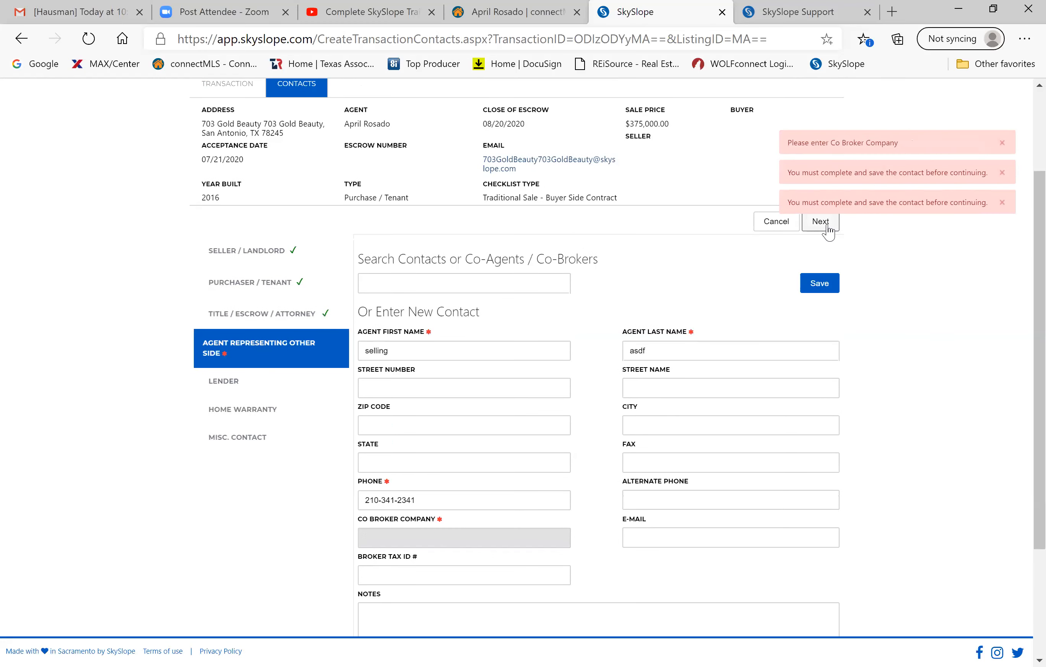
pyautogui.click(827, 225)
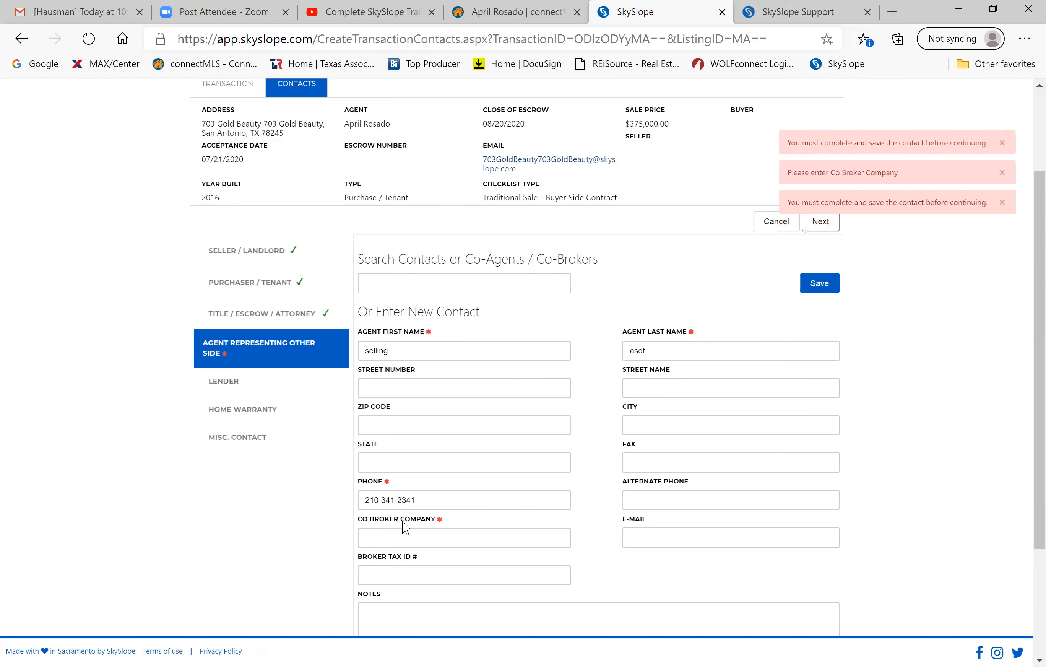
pyautogui.scroll(-2, 406, 527)
pyautogui.click(439, 461)
pyautogui.write('rema')
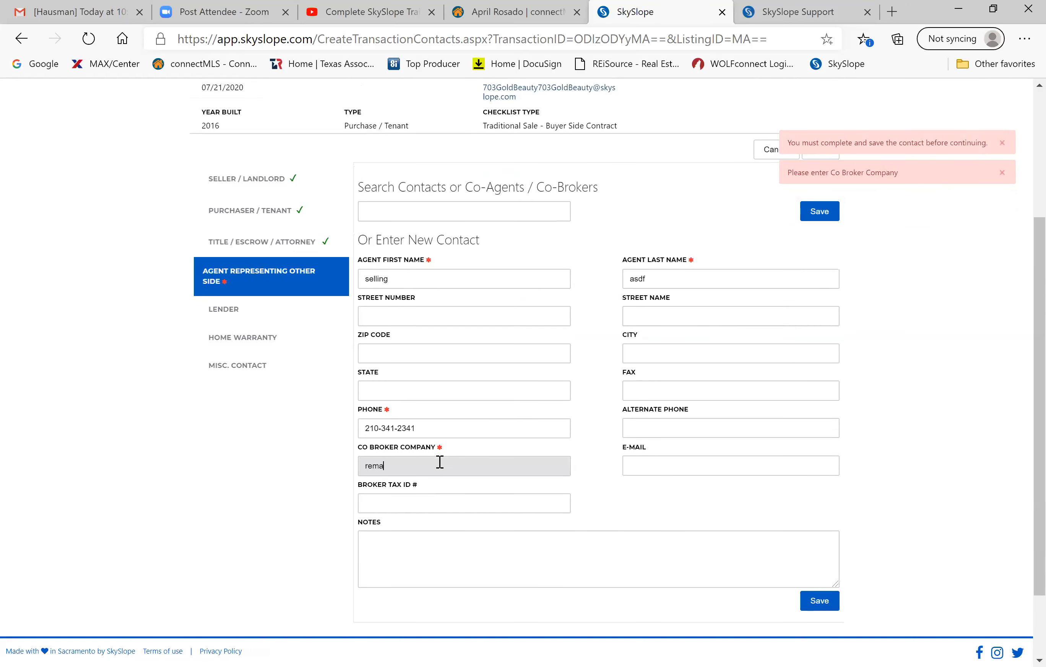
pyautogui.write('x')
pyautogui.scroll(2, 657, 252)
pyautogui.click(819, 214)
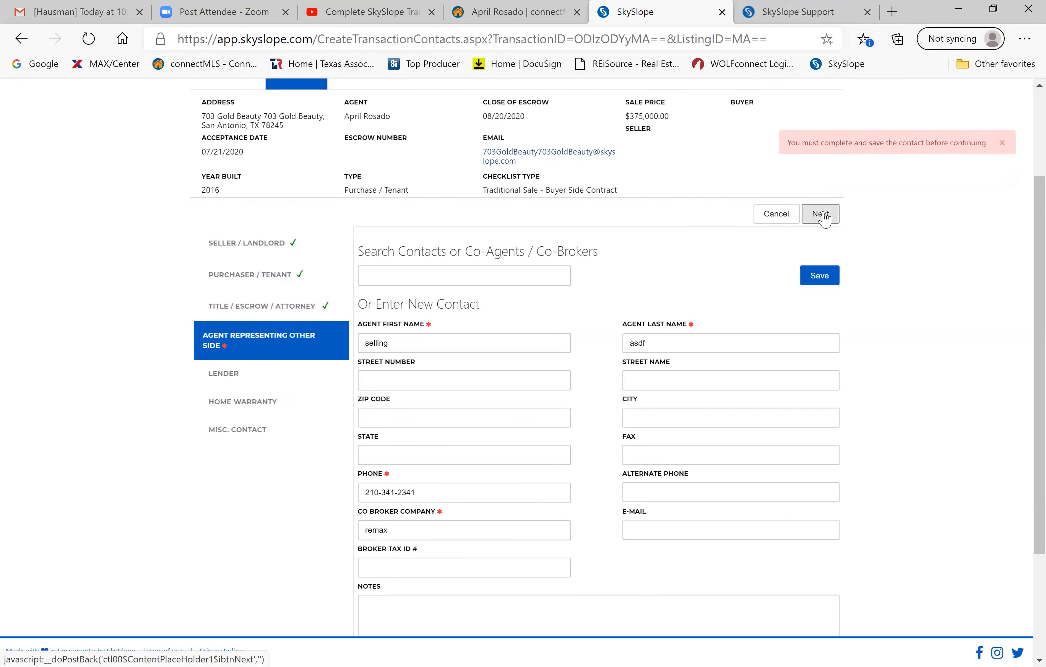
pyautogui.click(818, 277)
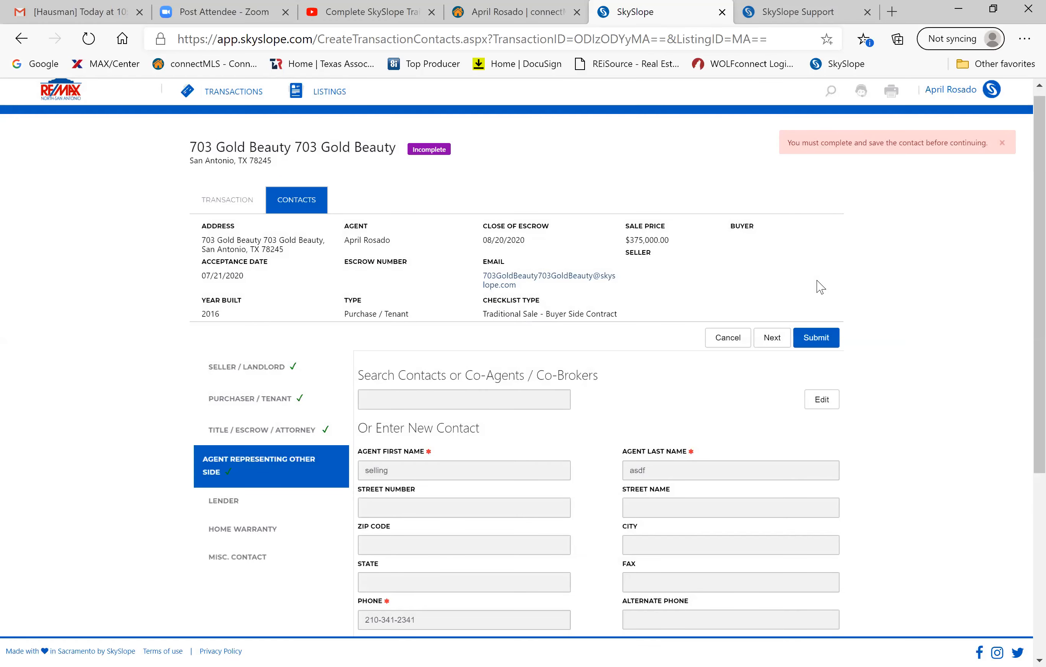
pyautogui.scroll(-2, 818, 285)
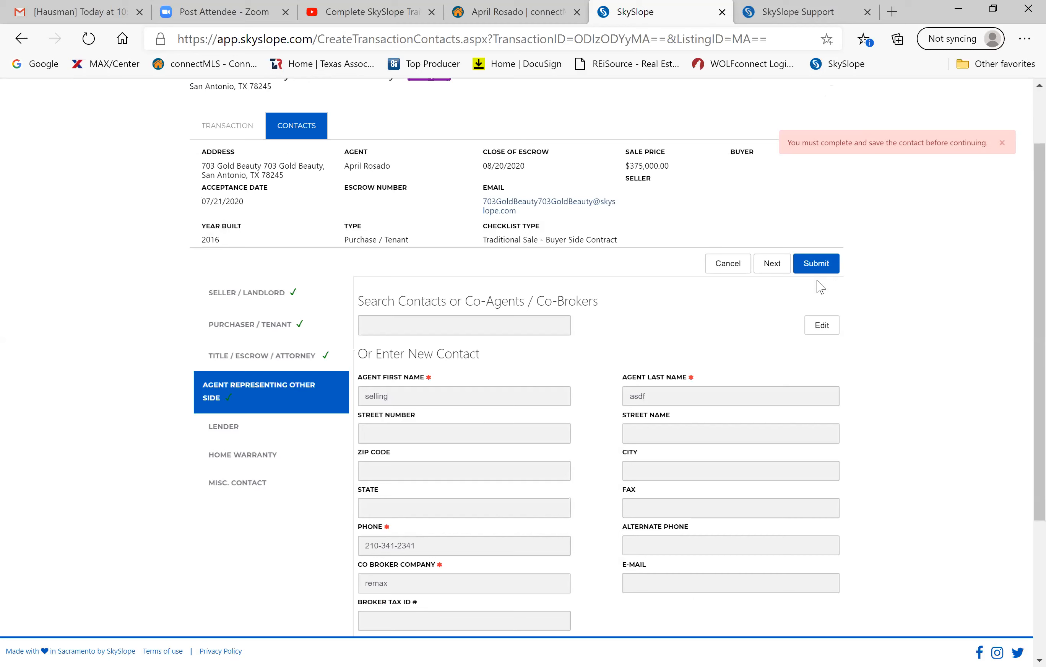
# Look at the Lender section, then submit the contacts to reach the Commission tab.
pyautogui.click(273, 428)
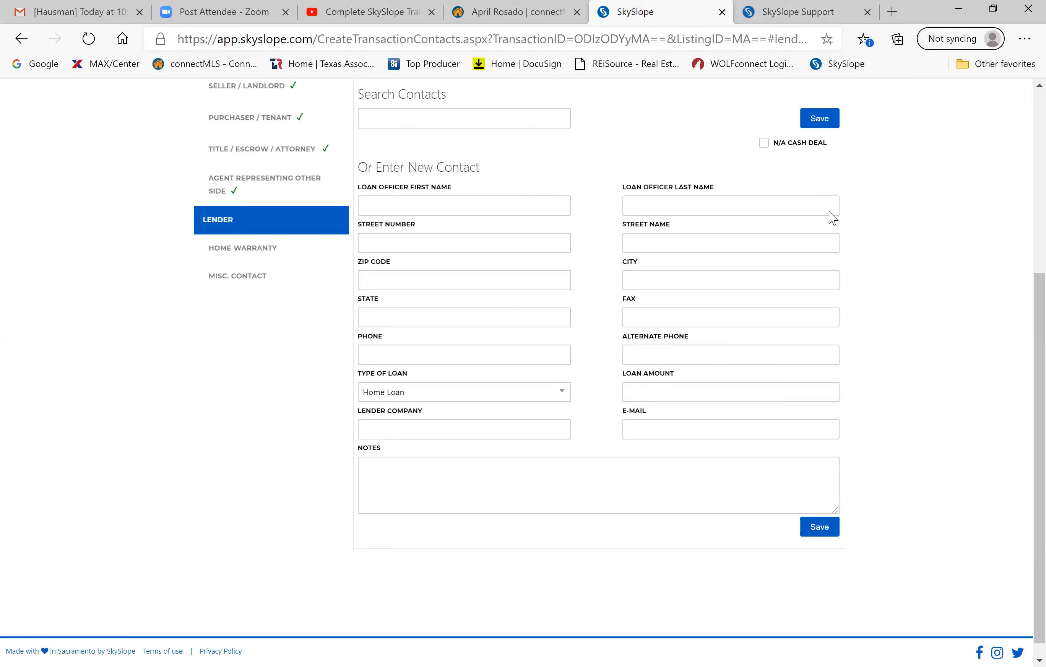
pyautogui.scroll(2, 822, 226)
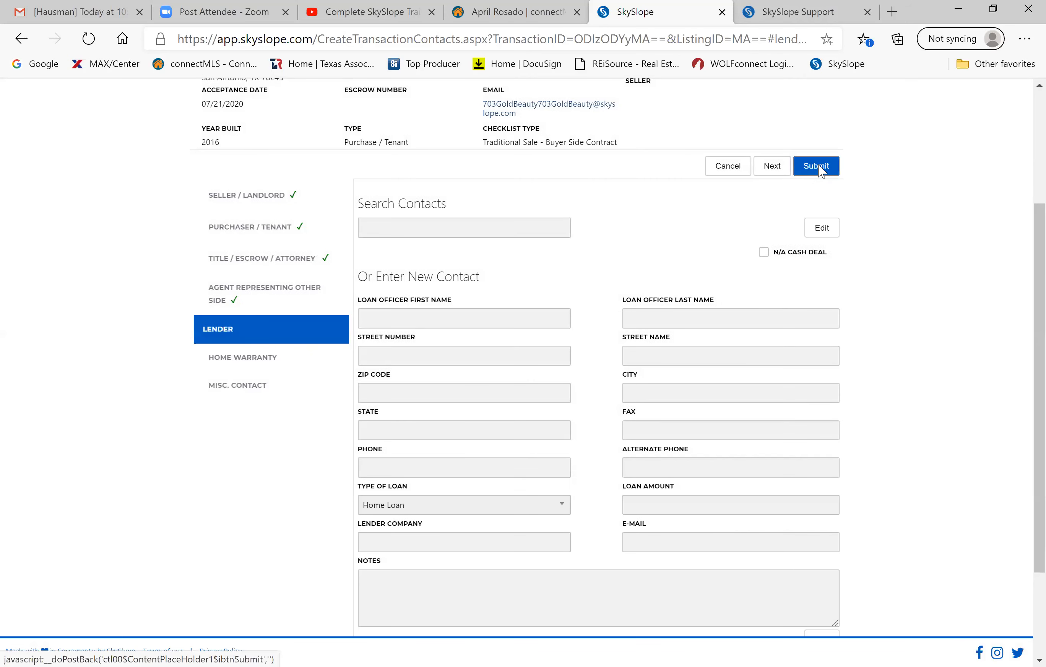
pyautogui.click(819, 169)
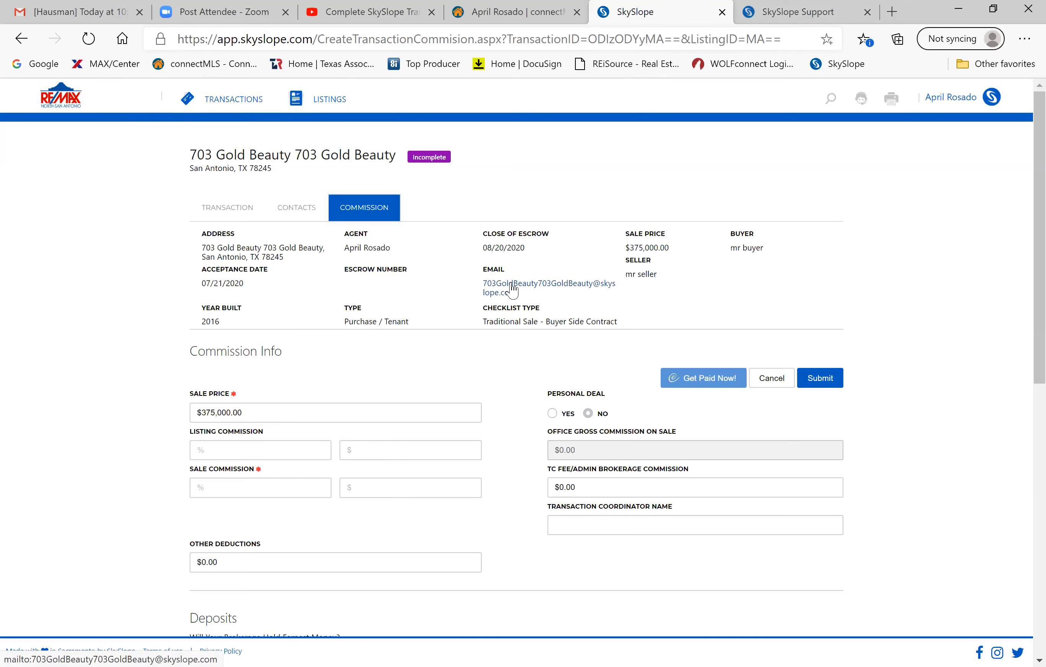
# Enter 3% listing commission and 3% sale commission and submit the commission details.
pyautogui.click(821, 379)
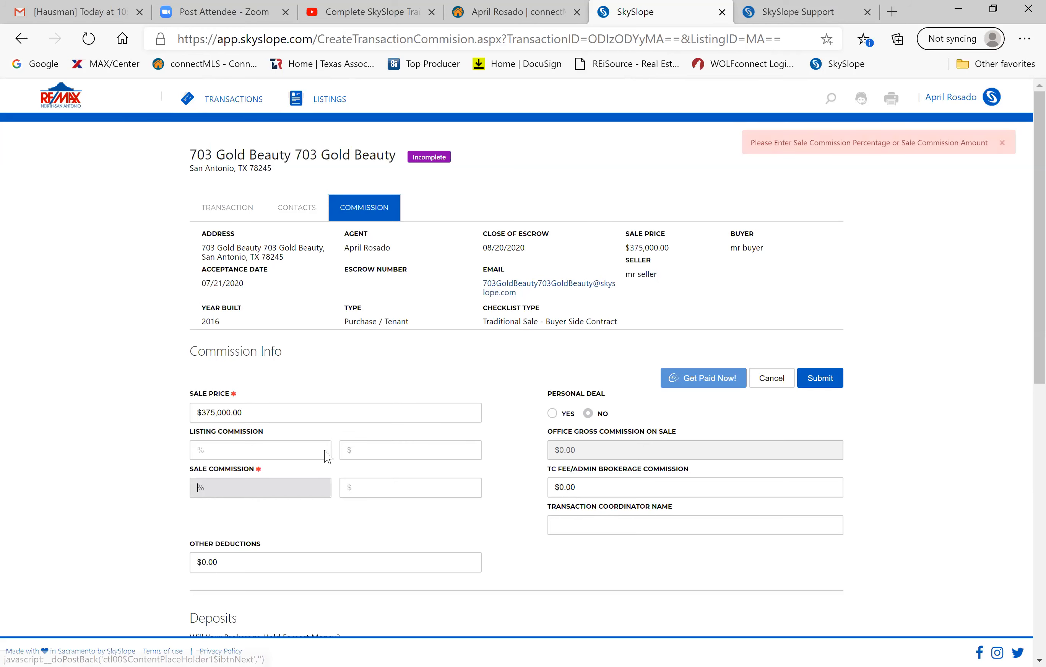
pyautogui.click(226, 446)
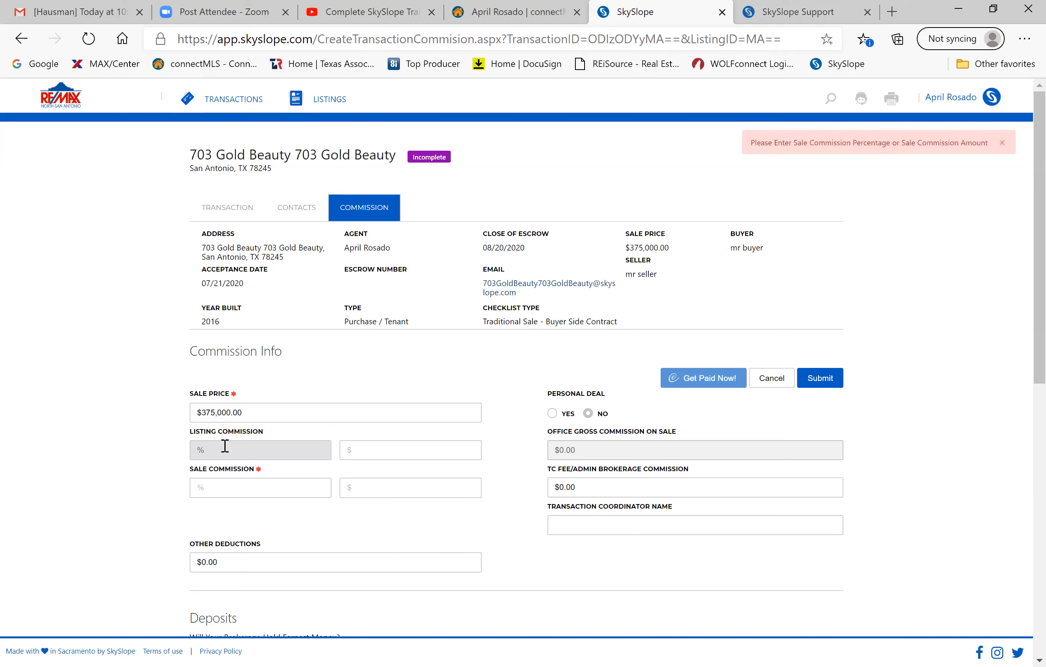
pyautogui.write('3')
pyautogui.click(226, 483)
pyautogui.write('3')
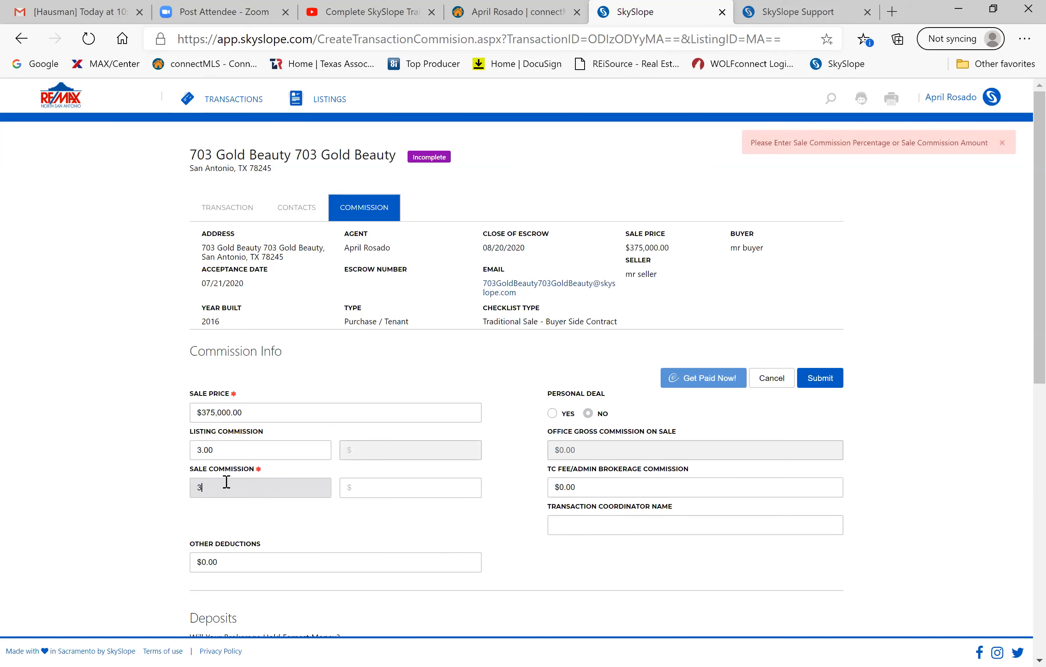
pyautogui.scroll(-8, 556, 570)
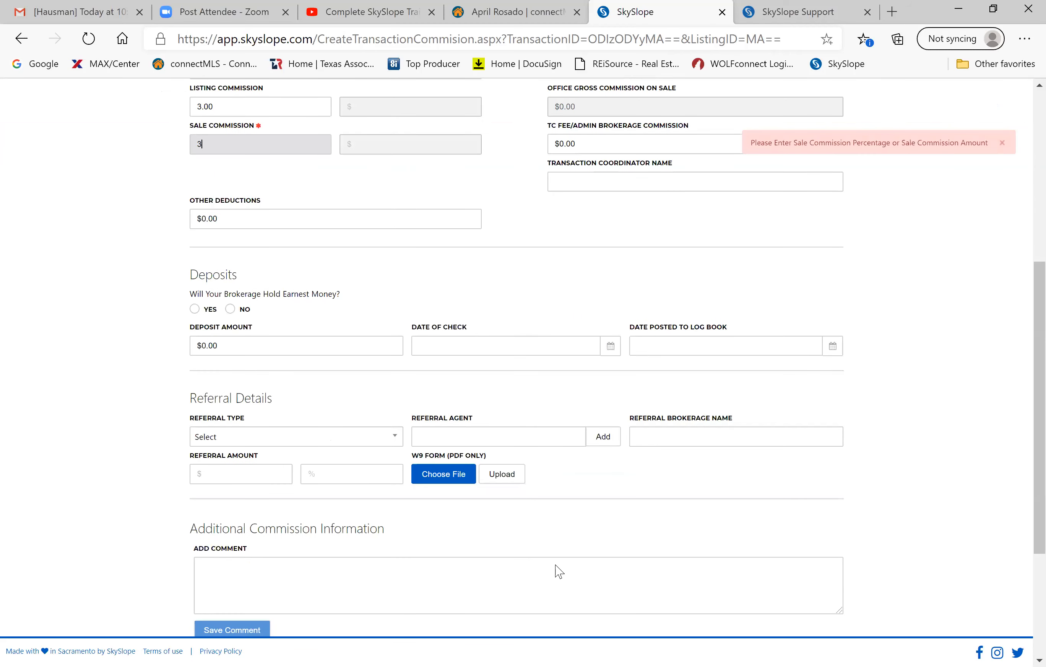
pyautogui.scroll(7, 808, 421)
pyautogui.click(831, 336)
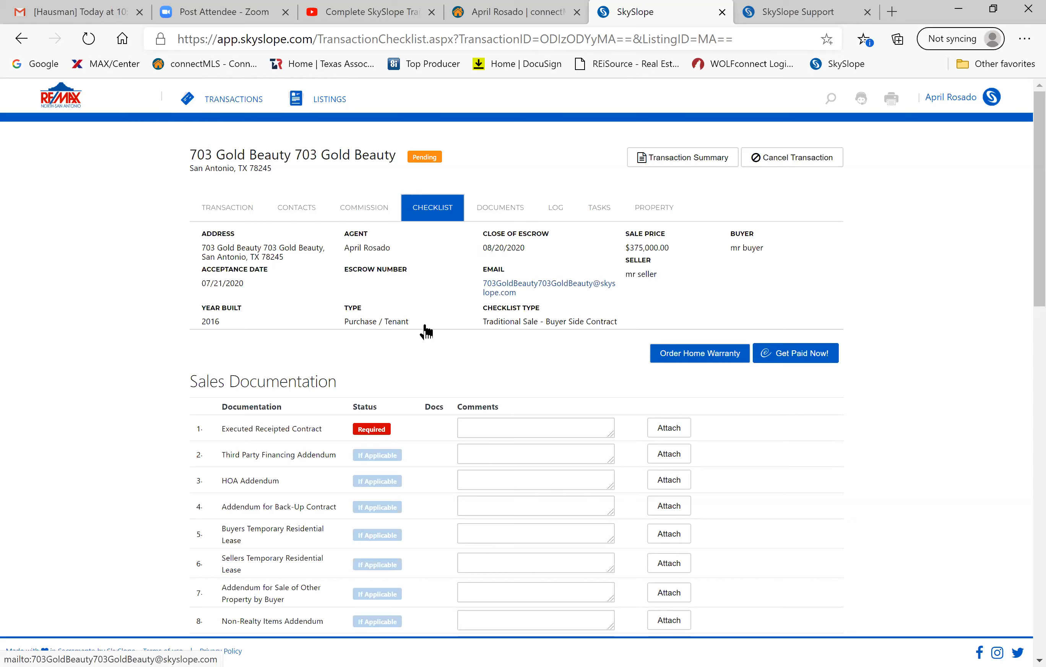
# Scroll through the 703 Gold Beauty checklist, then switch to the Documents tab, which holds only Trash.
pyautogui.scroll(-3, 415, 346)
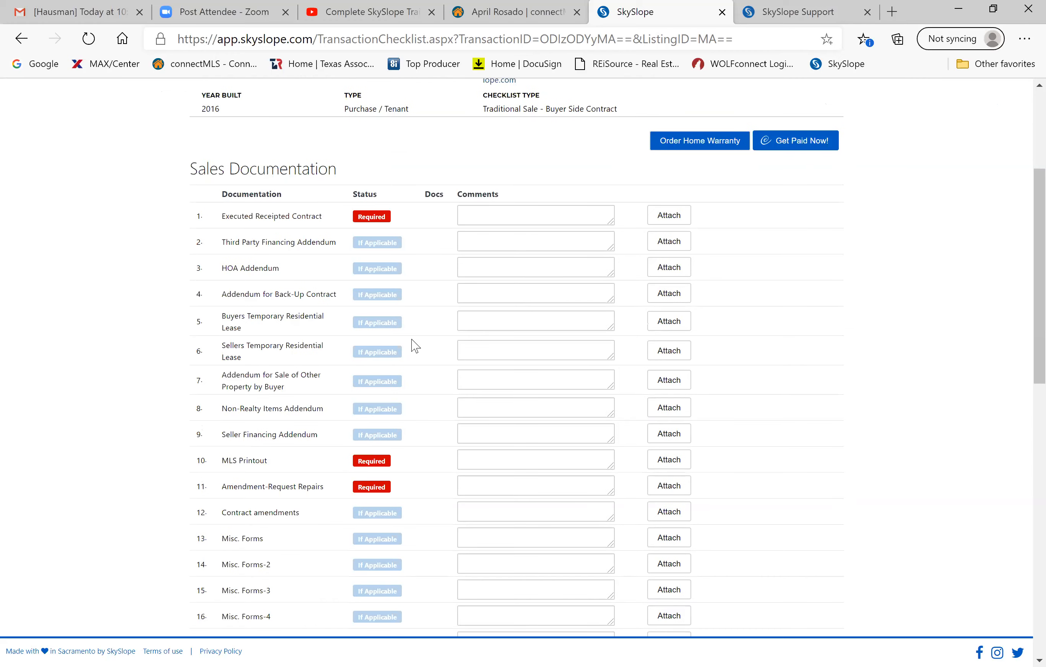
pyautogui.scroll(-5, 415, 346)
pyautogui.scroll(-1, 413, 345)
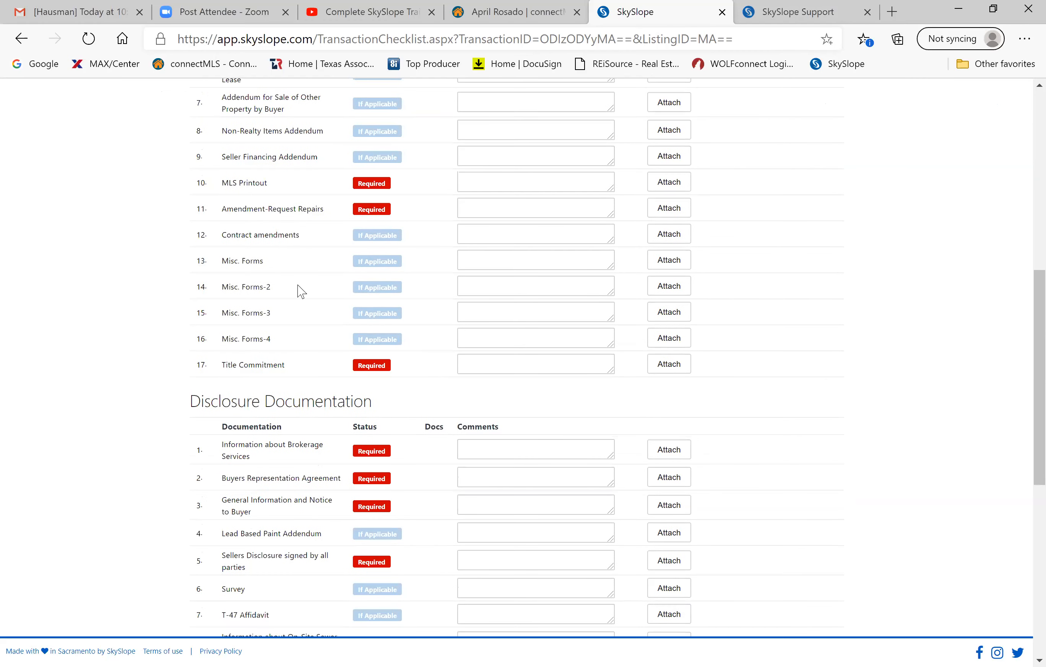
pyautogui.scroll(5, 317, 266)
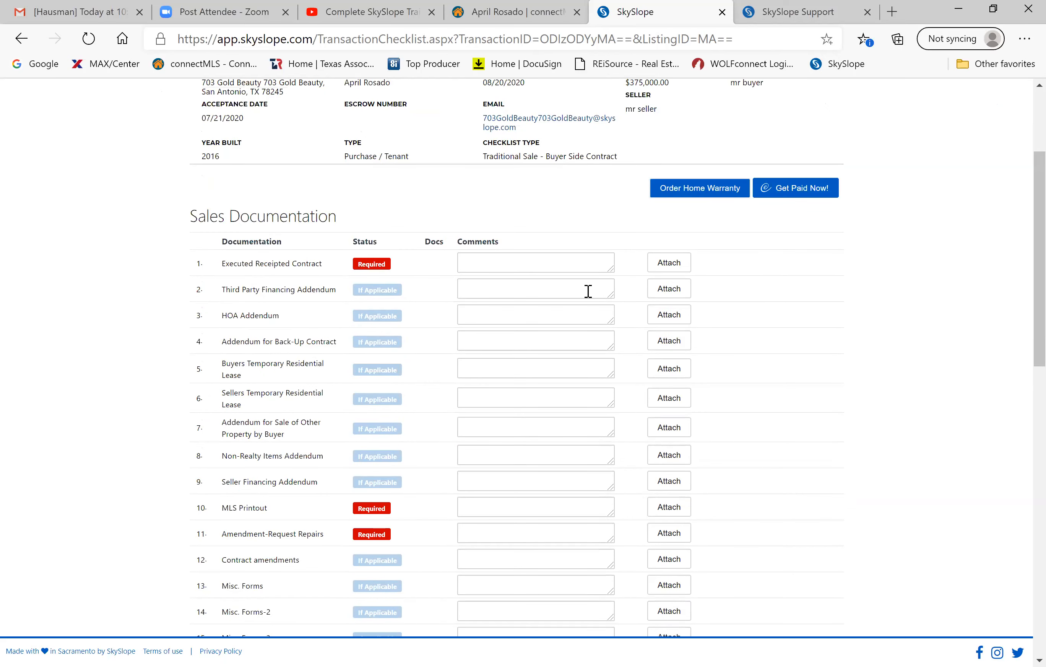
pyautogui.scroll(3, 422, 270)
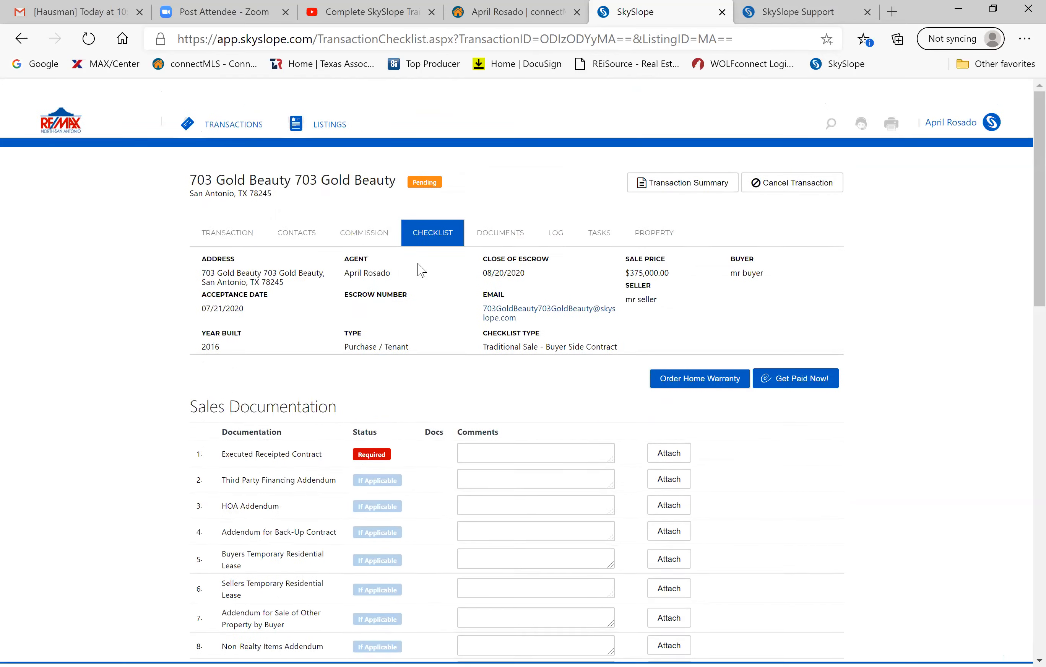
pyautogui.click(510, 210)
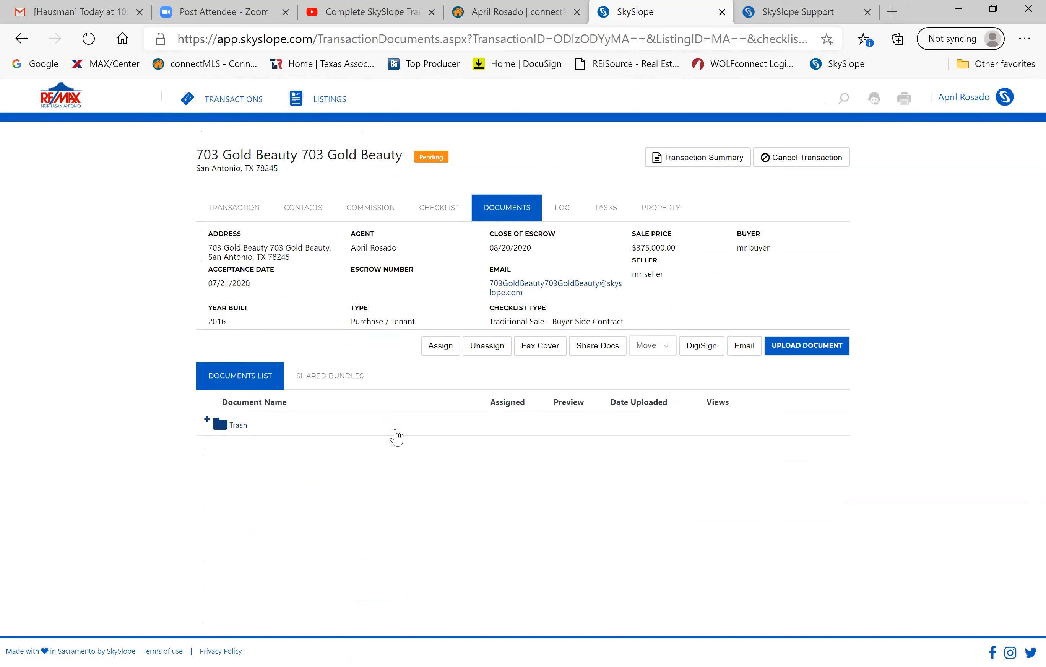
pyautogui.click(395, 432)
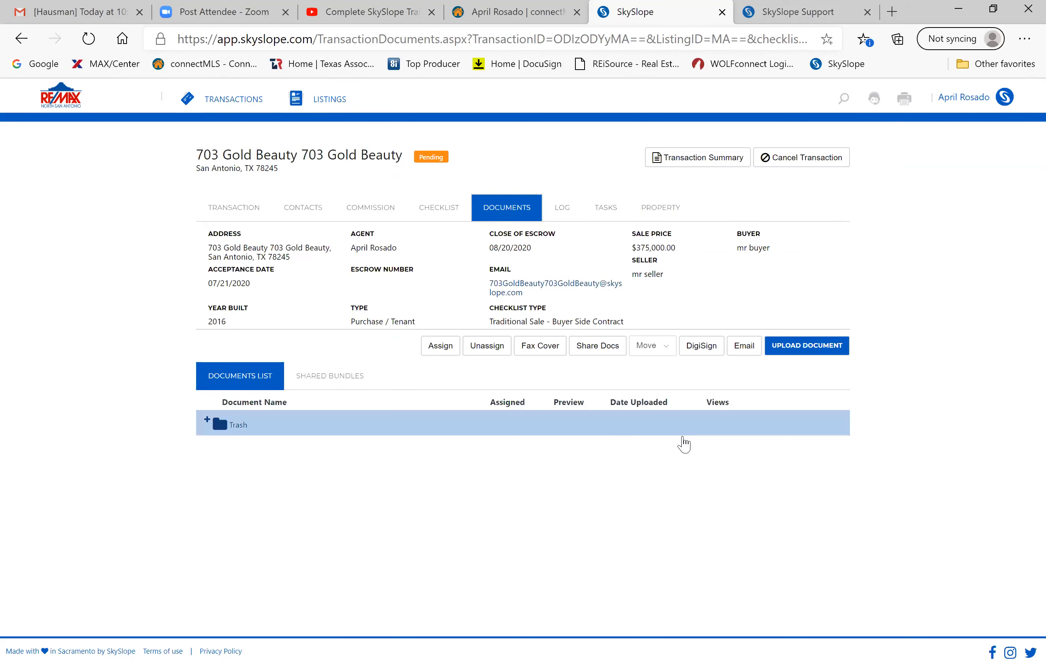
pyautogui.moveTo(488, 284); pyautogui.dragTo(611, 289)
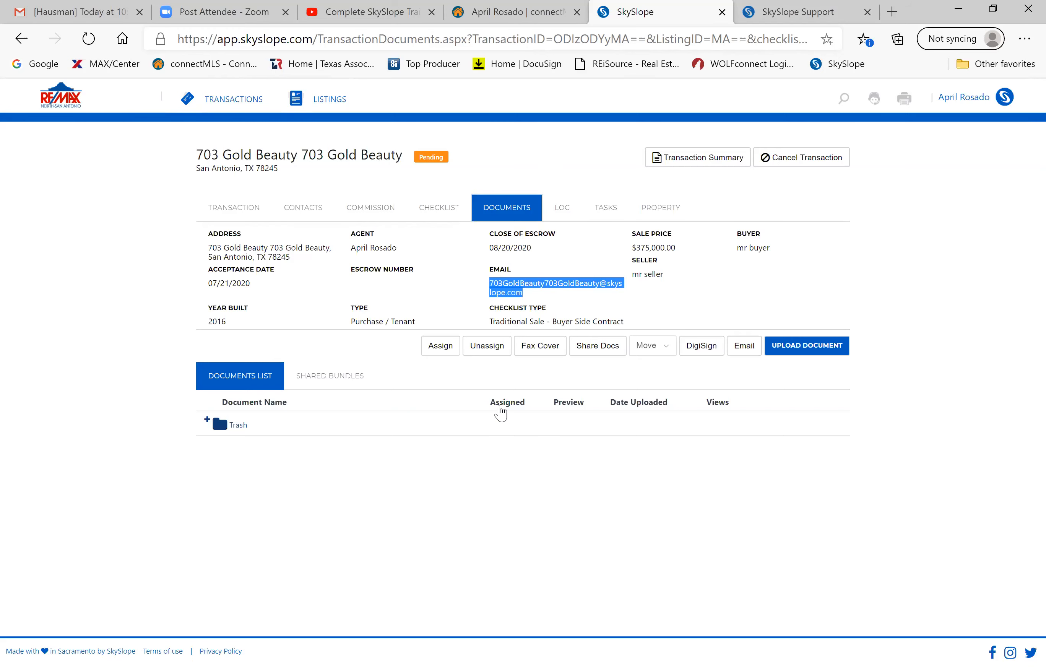
pyautogui.click(439, 347)
# Go back to the Commission tab, scroll to Referral Details, and expand the Referral Type dropdown.
pyautogui.click(371, 210)
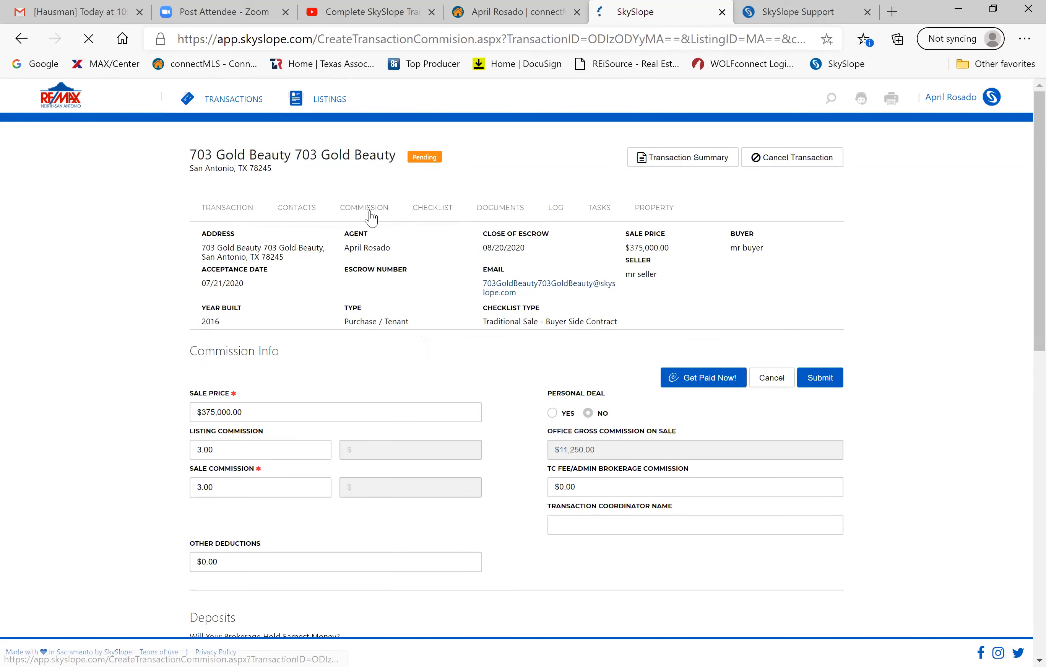
pyautogui.scroll(-5, 434, 398)
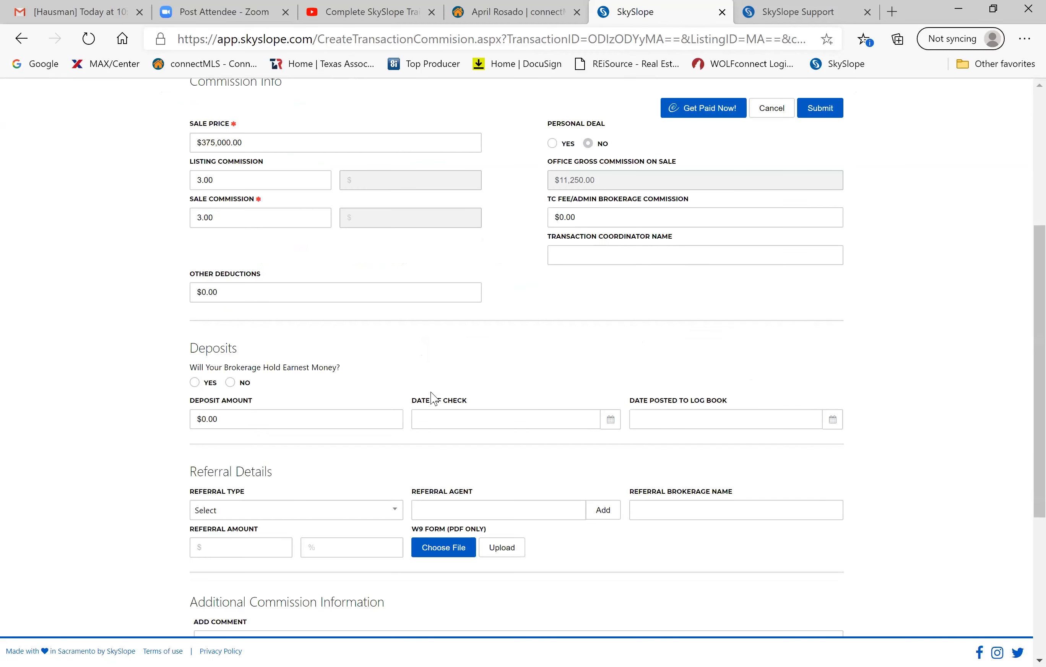
pyautogui.scroll(-1, 432, 401)
pyautogui.scroll(1, 269, 147)
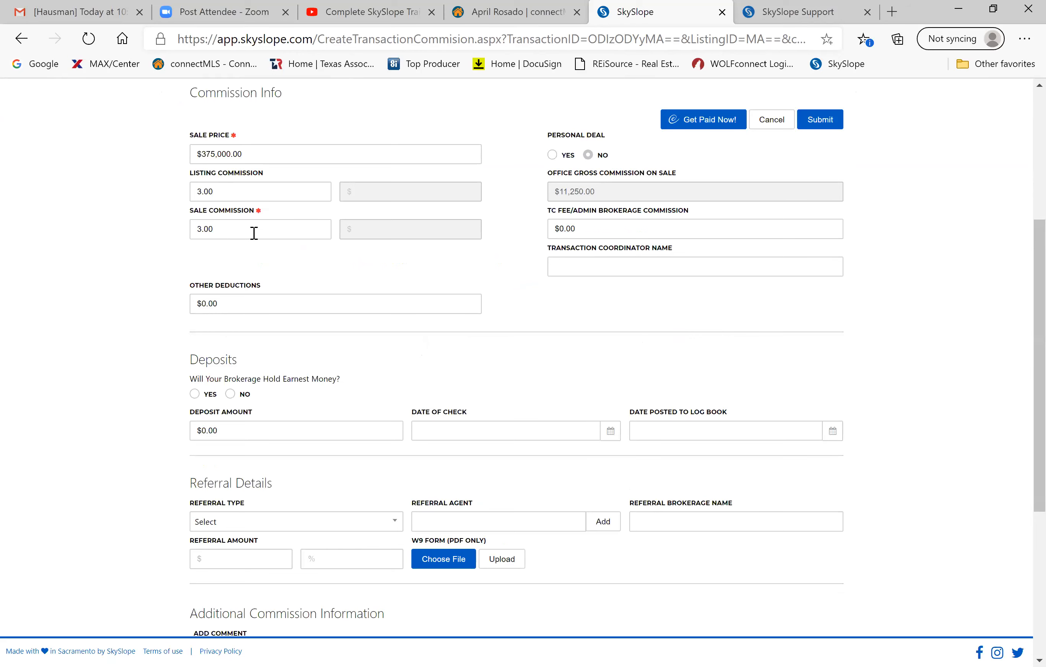
pyautogui.scroll(-3, 260, 423)
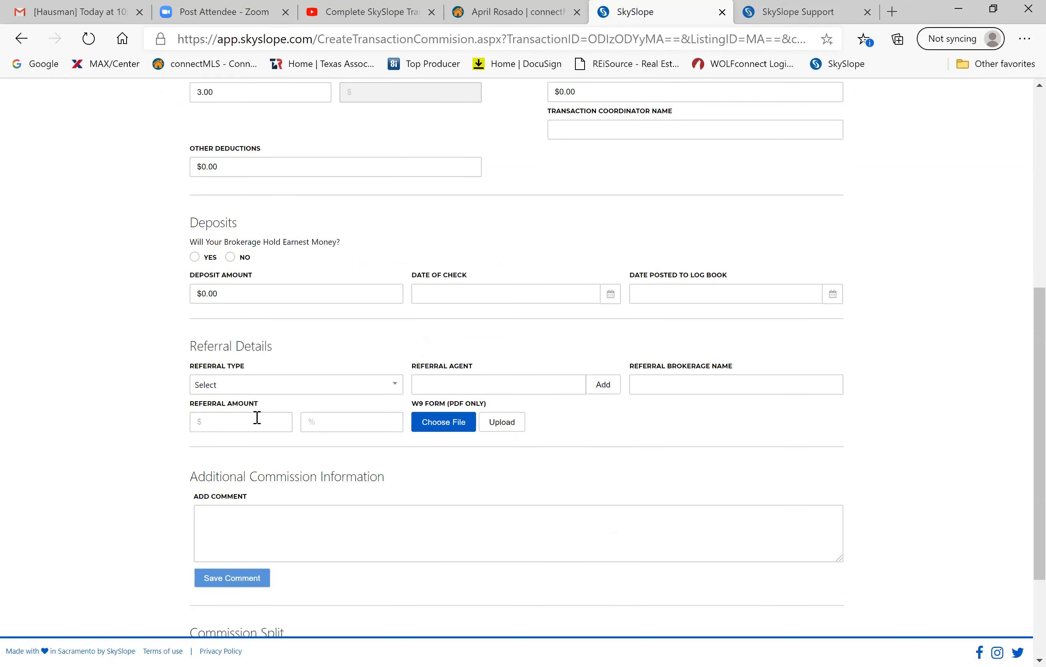
pyautogui.scroll(-2, 257, 417)
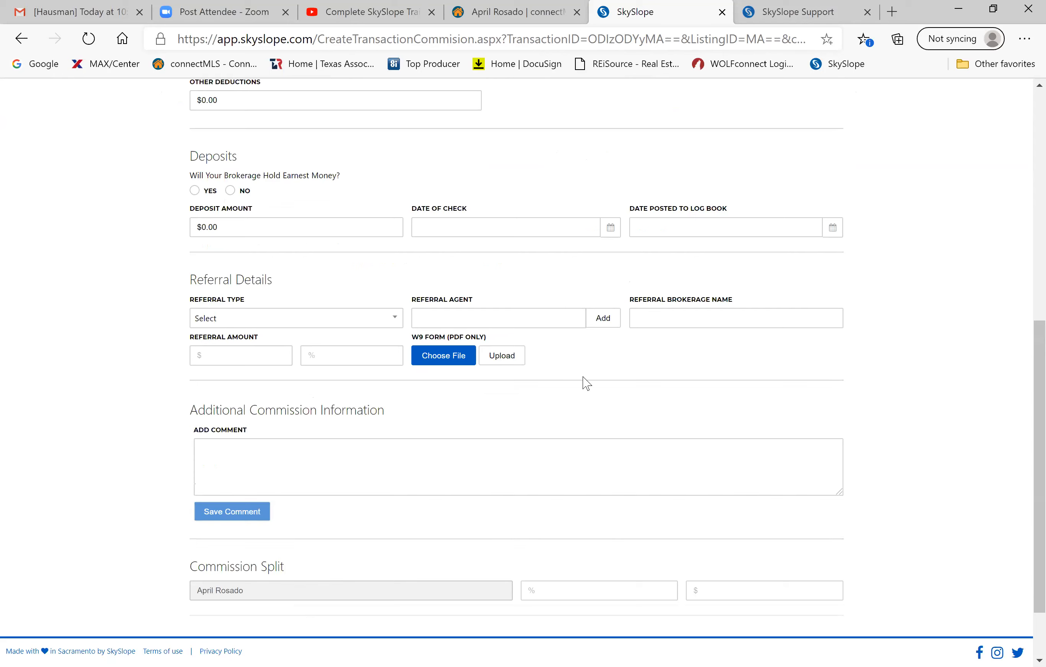
pyautogui.click(253, 317)
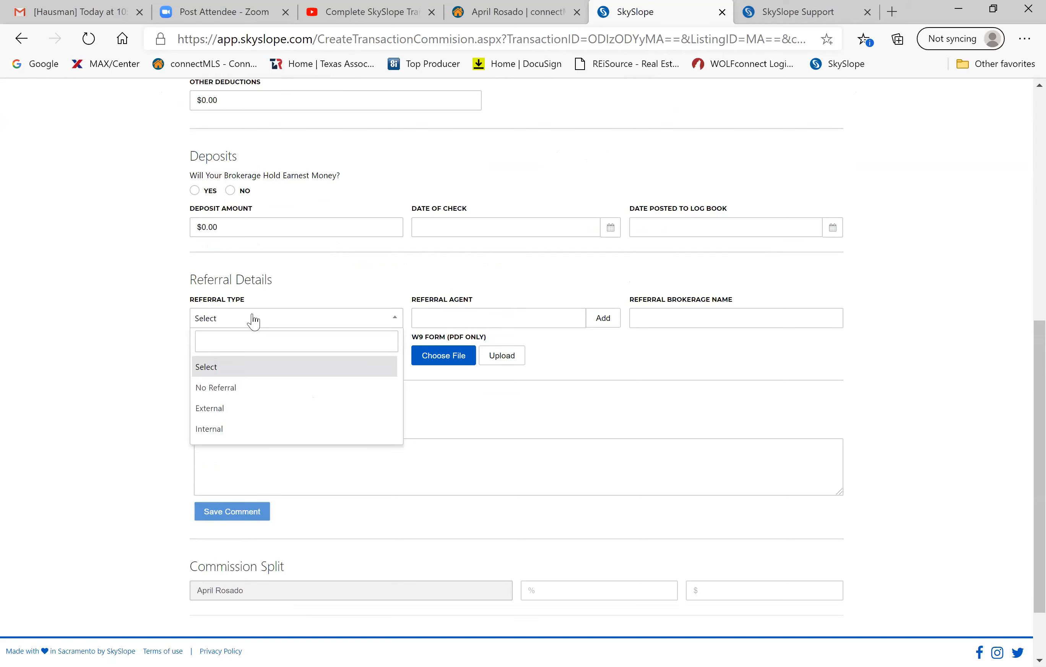
# Set the referral type to External, enter placeholder referral agent text, and dismiss the W9 file picker.
pyautogui.click(234, 409)
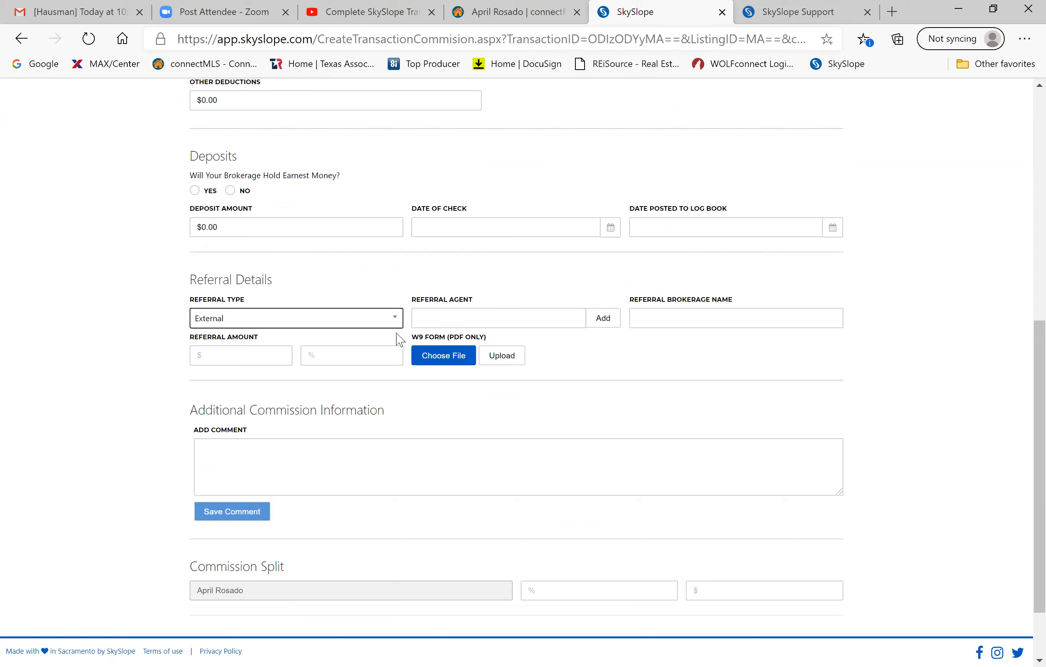
pyautogui.click(448, 319)
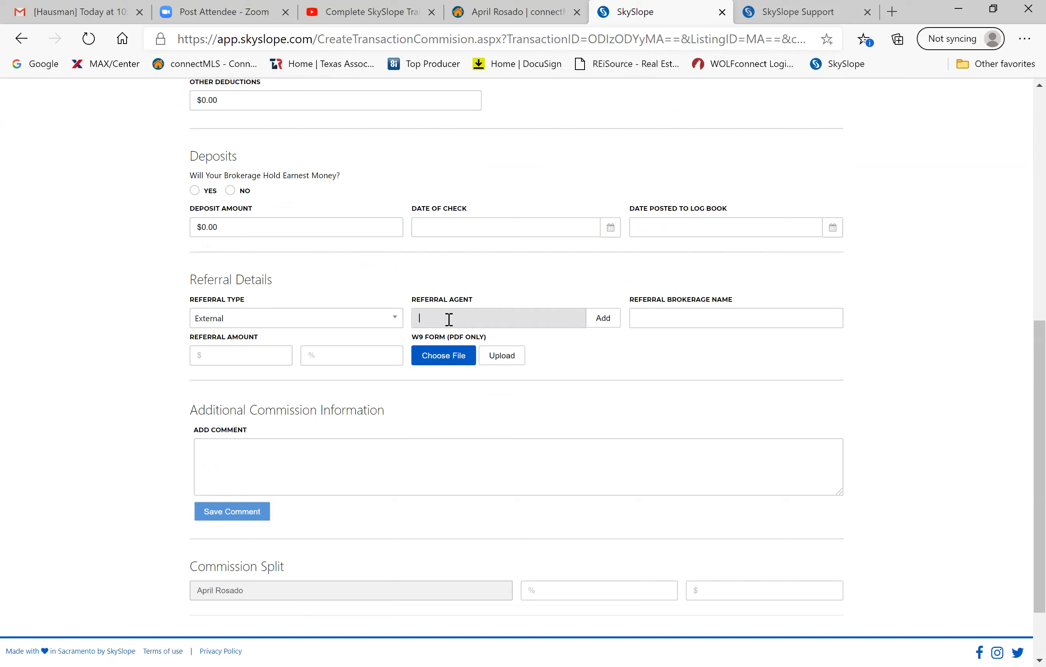
pyautogui.write('daf;l asdf')
pyautogui.click(691, 307)
pyautogui.click(678, 313)
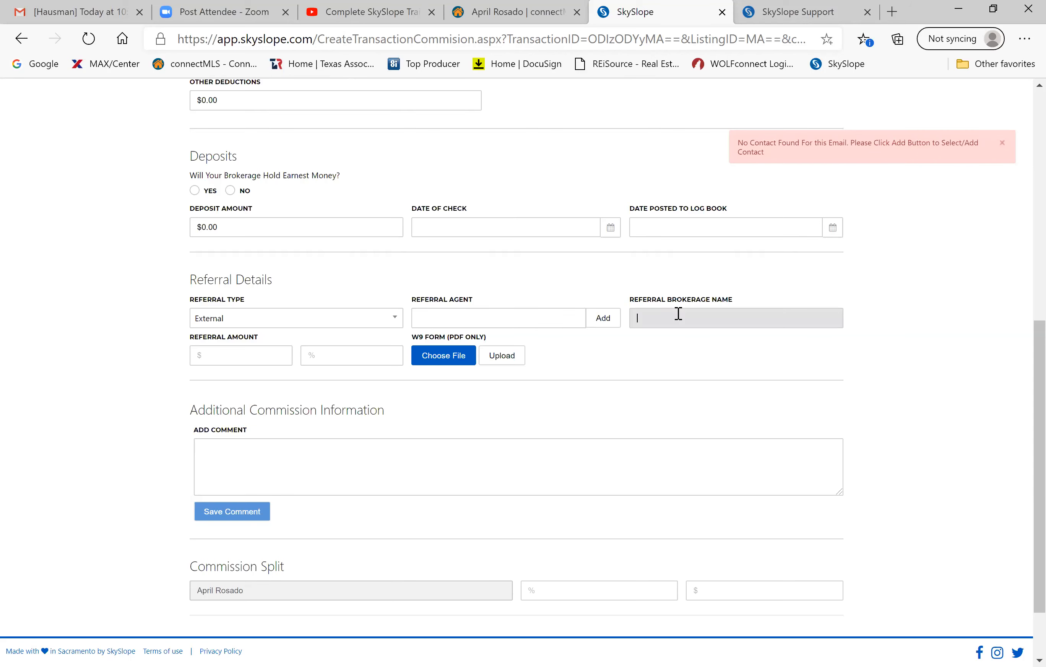
pyautogui.click(443, 360)
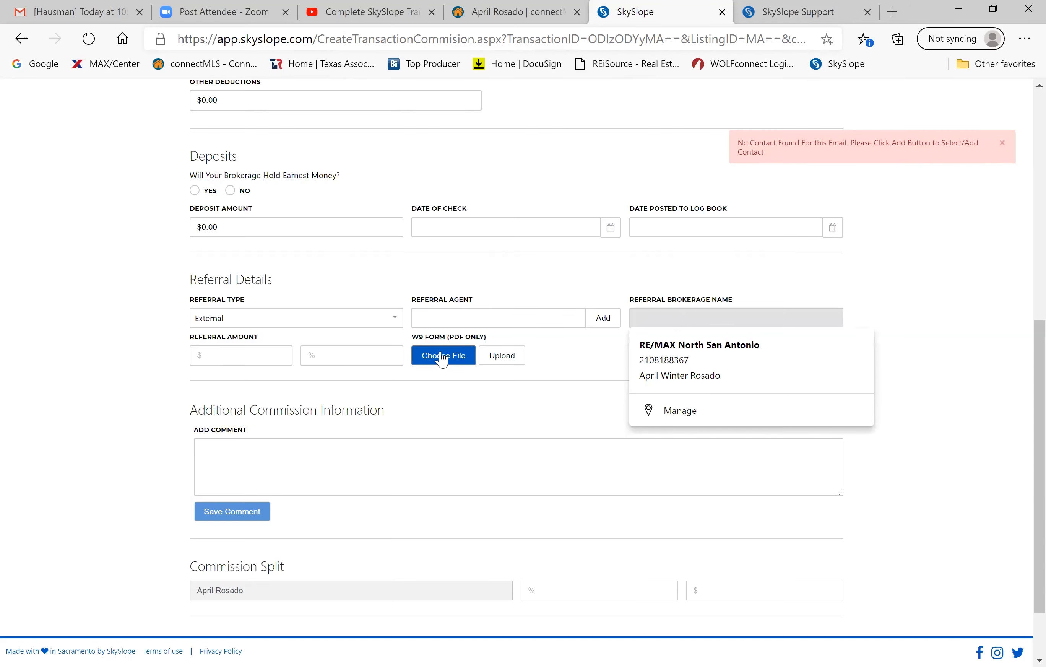
pyautogui.click(440, 352)
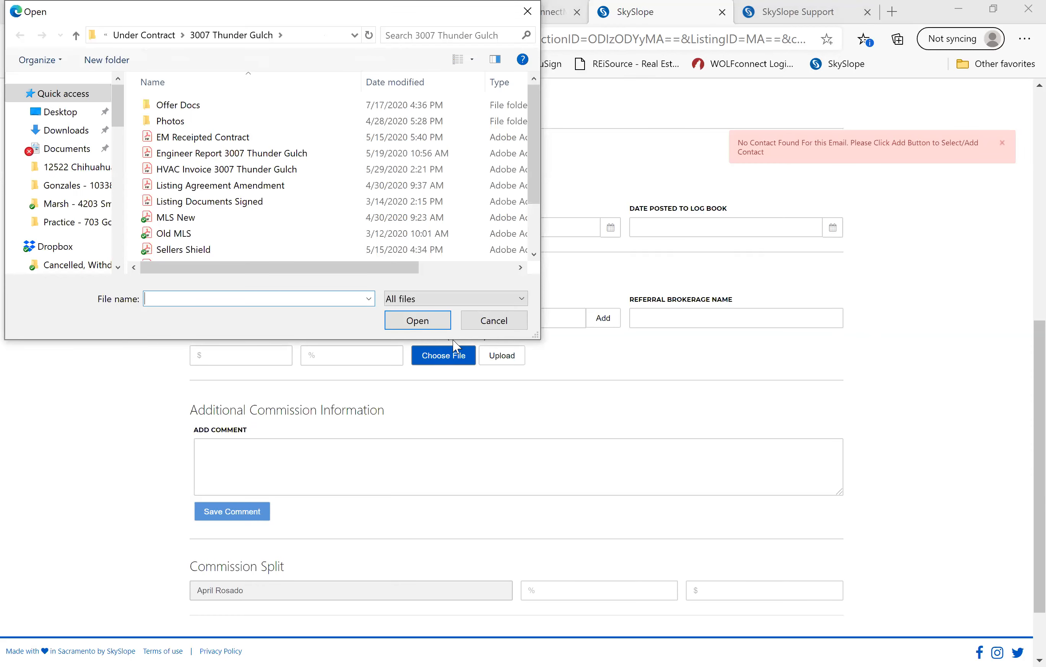
pyautogui.click(510, 322)
# Enter a $1,500.00 dollar referral amount and upload the referral details.
pyautogui.click(351, 356)
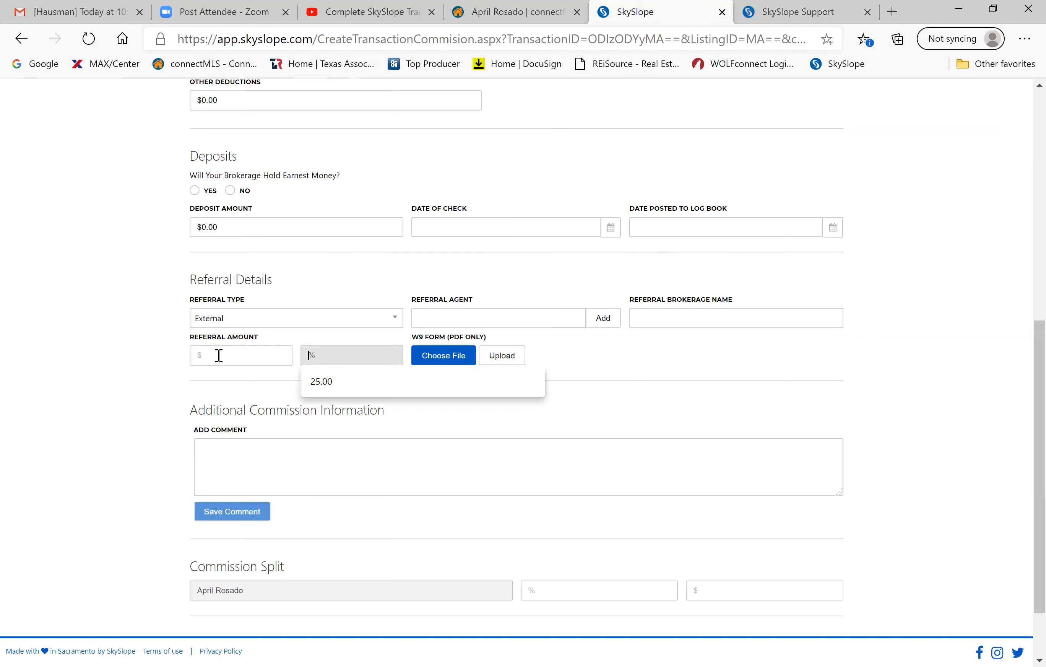
pyautogui.click(214, 358)
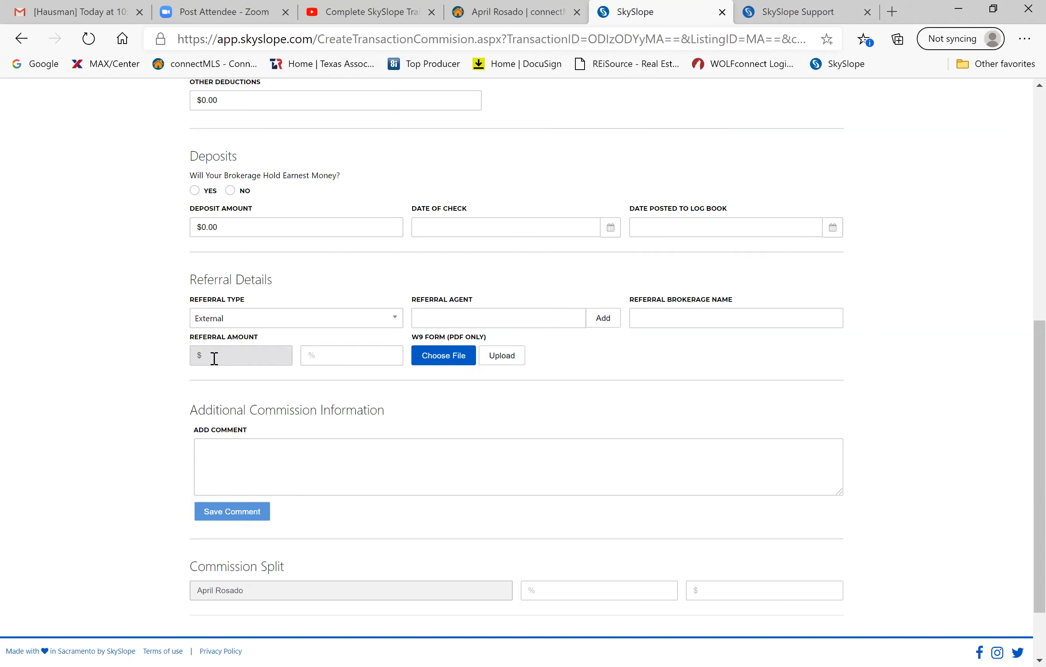
pyautogui.write('1500')
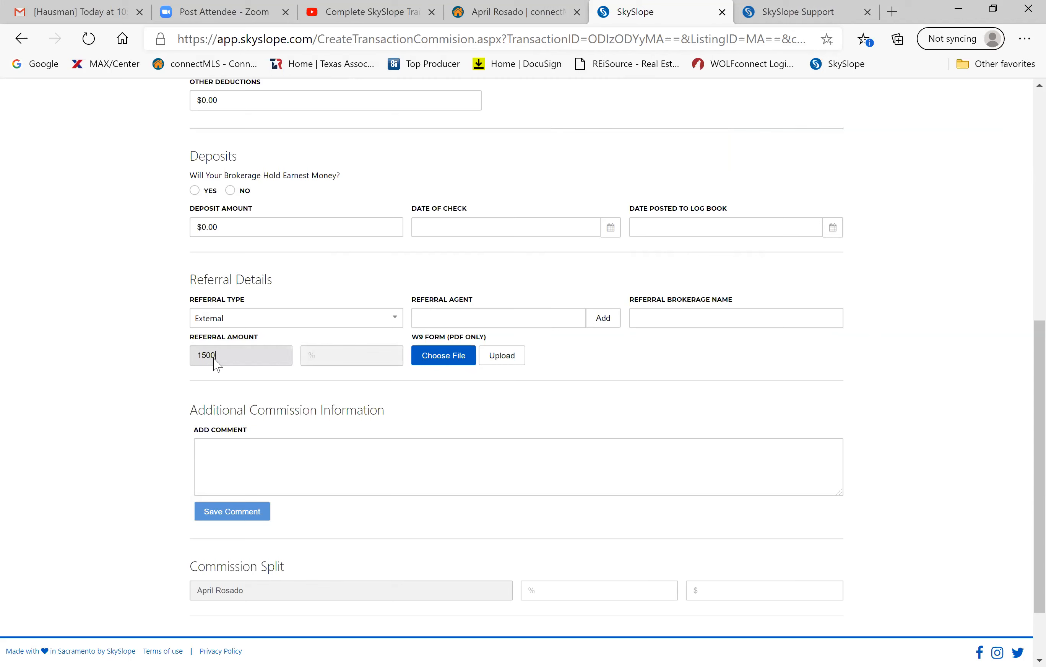
pyautogui.click(340, 356)
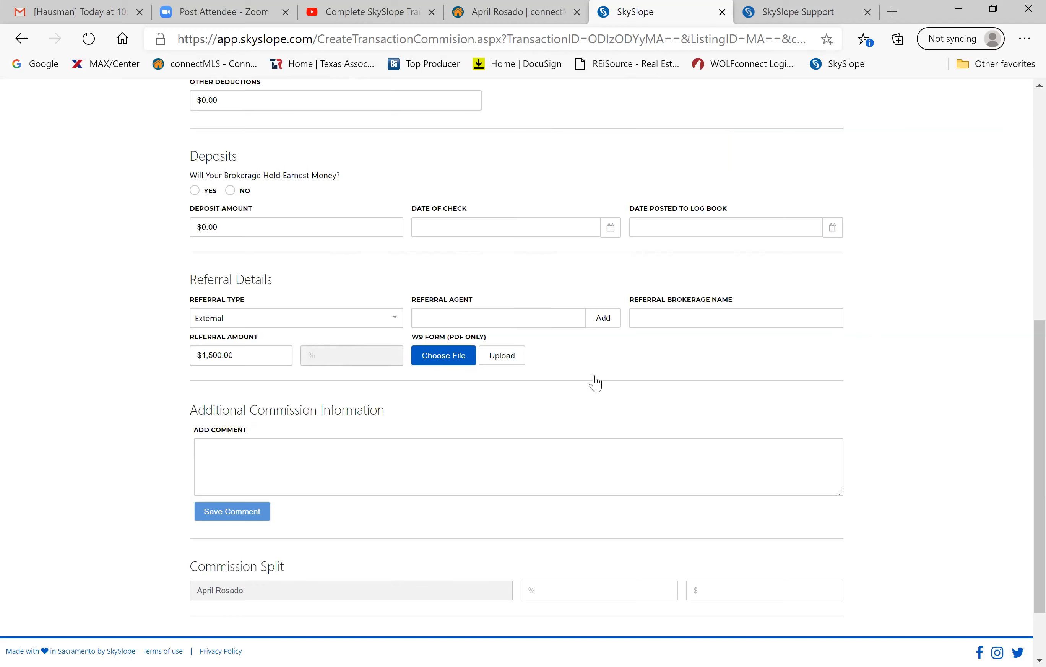
pyautogui.click(519, 354)
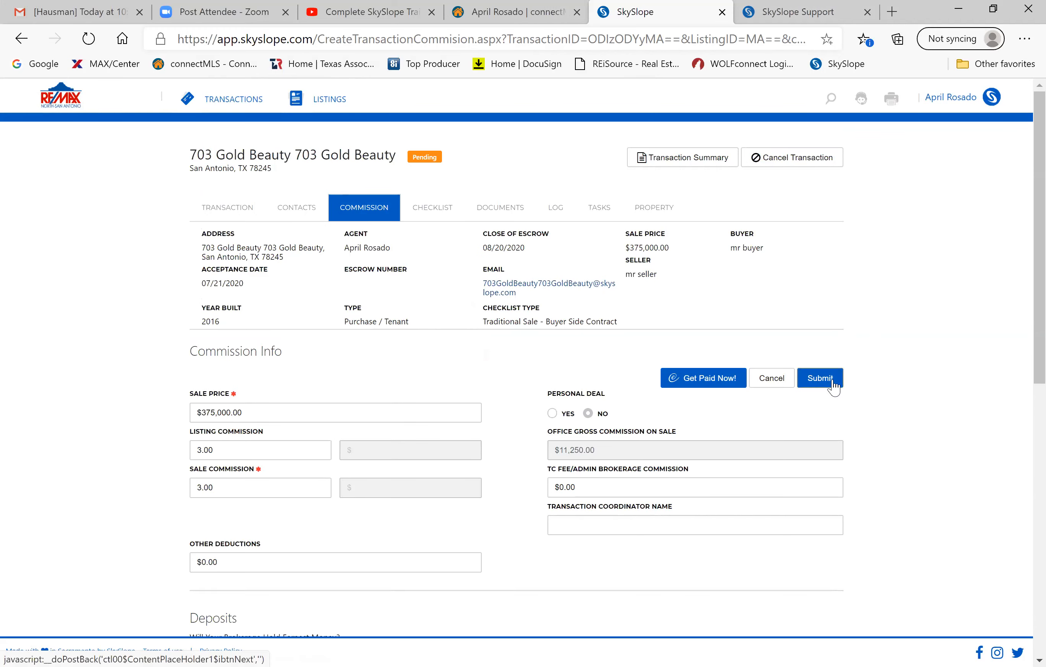
# Submit the 3.00% commission and referral details, then return to the Documents tab.
pyautogui.click(820, 378)
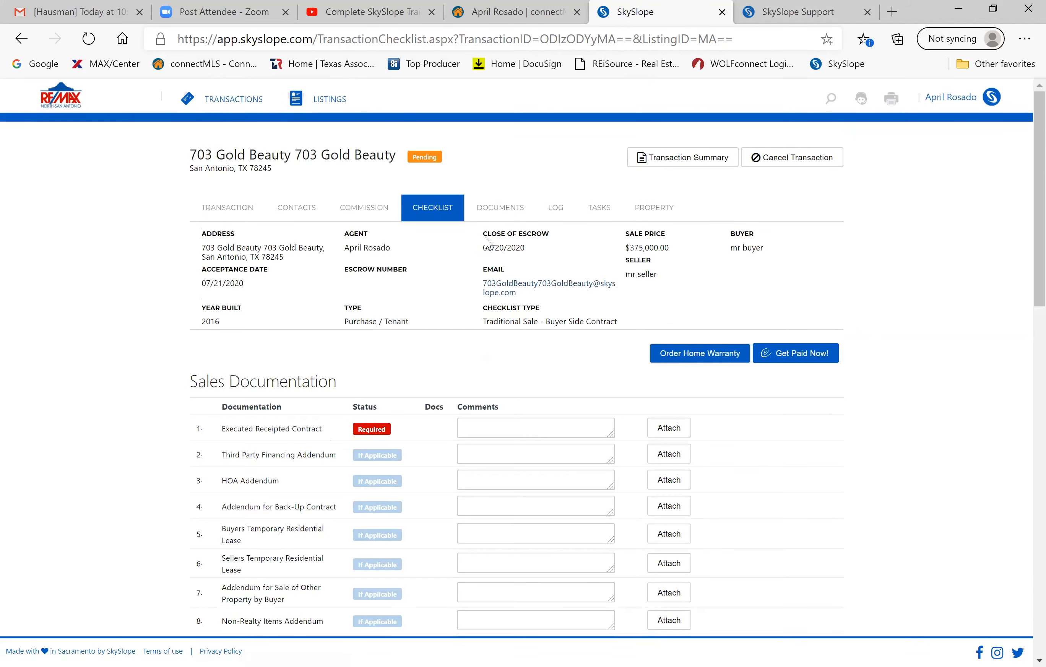
pyautogui.click(494, 215)
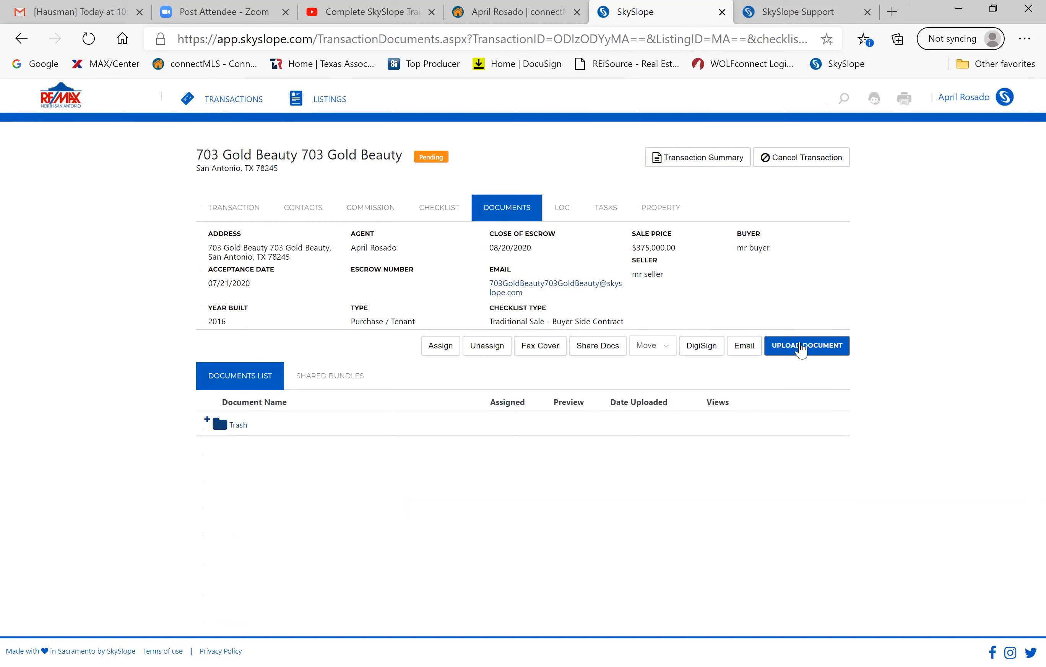
# Upload Practice Skyslope Split from the Practice - 703 Gold Beauty folder and open it in the viewer.
pyautogui.click(800, 350)
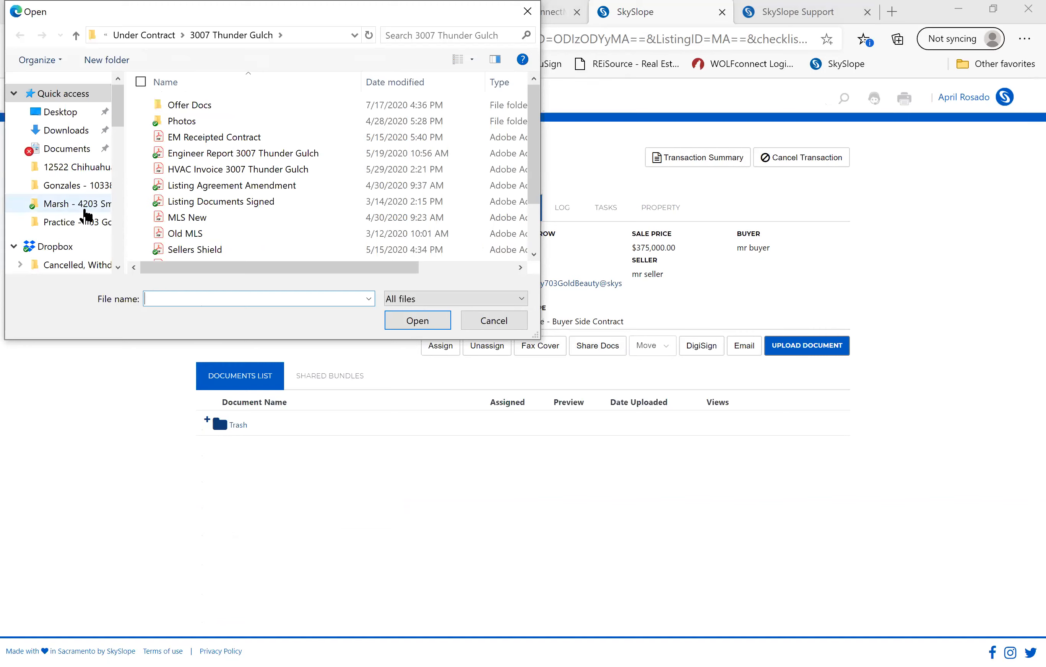
pyautogui.click(82, 228)
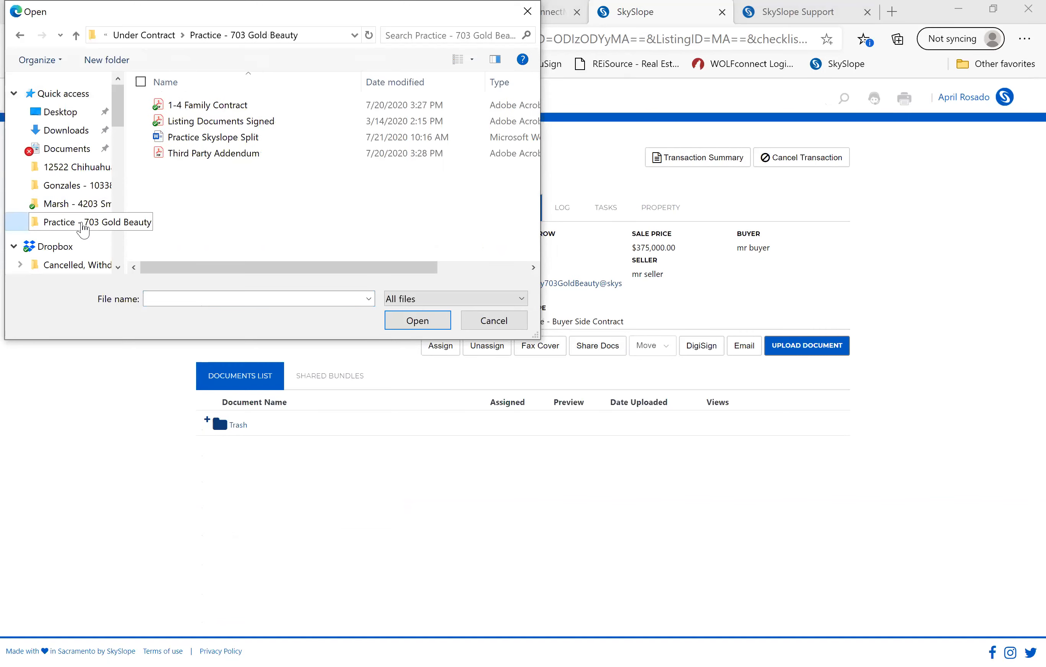
pyautogui.click(197, 140)
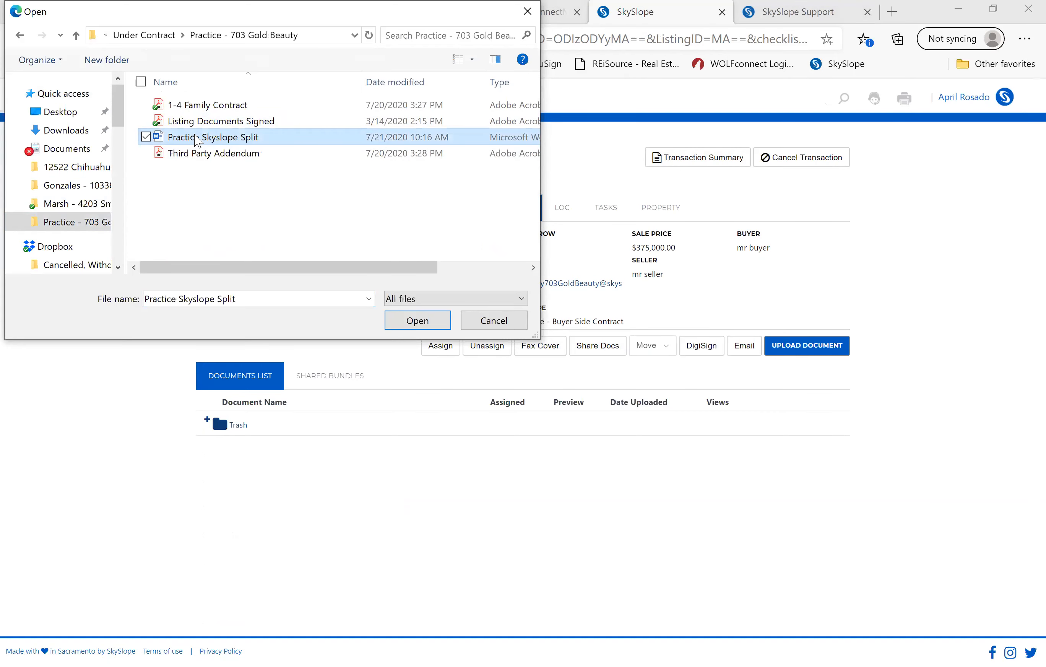
pyautogui.click(417, 320)
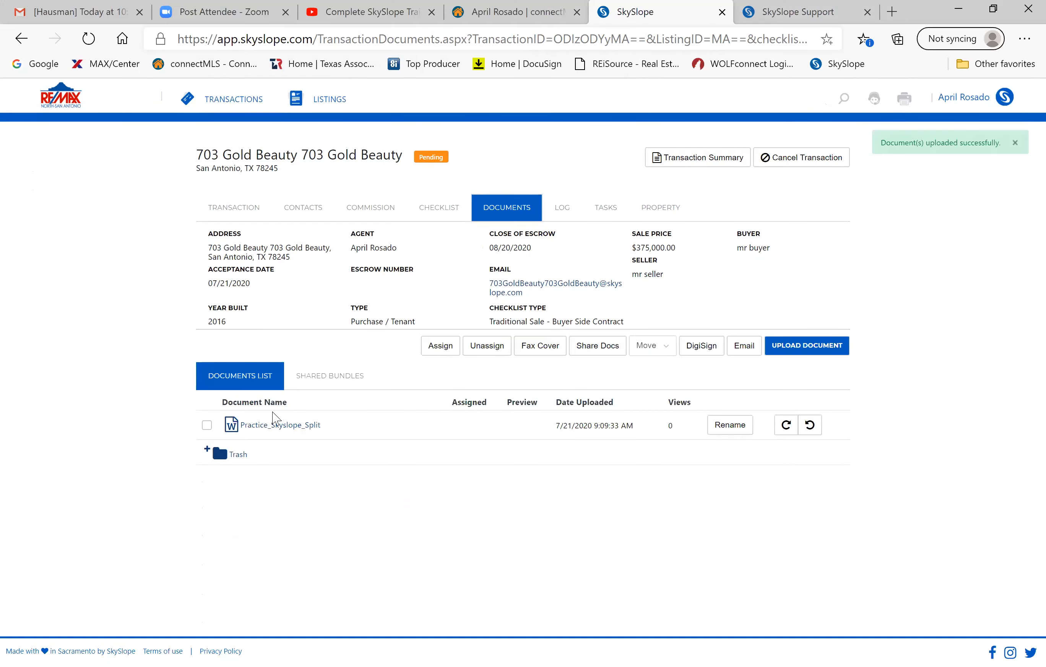
pyautogui.click(269, 425)
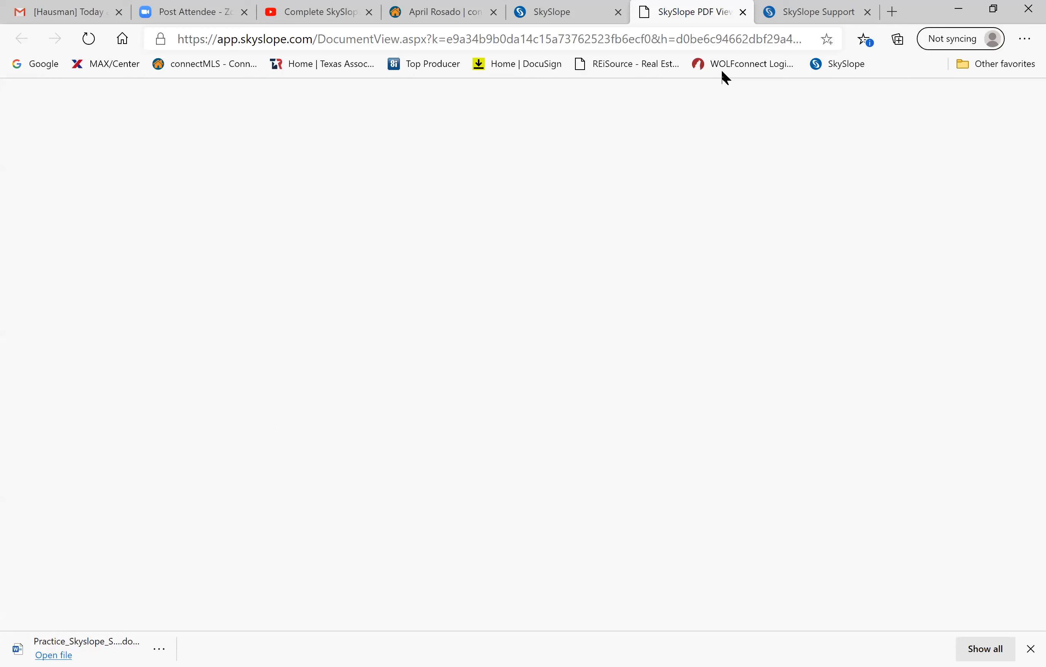
# Reopen the split document to download a second Practice_Skyslope copy, then close the viewer tab.
pyautogui.hotkey('ctrl', 'w')
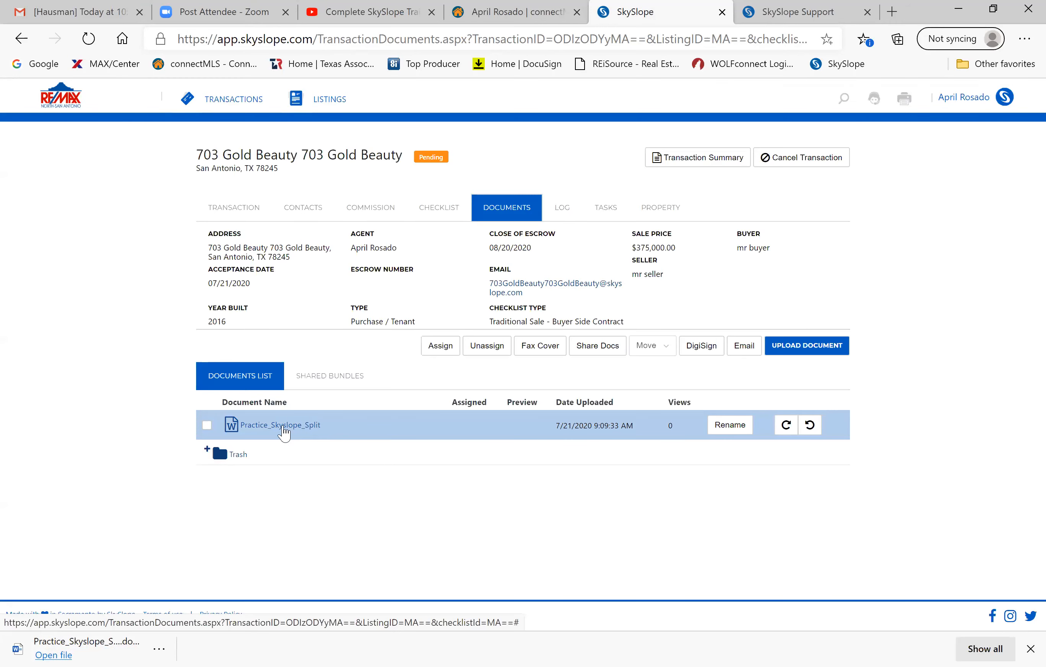
pyautogui.click(283, 427)
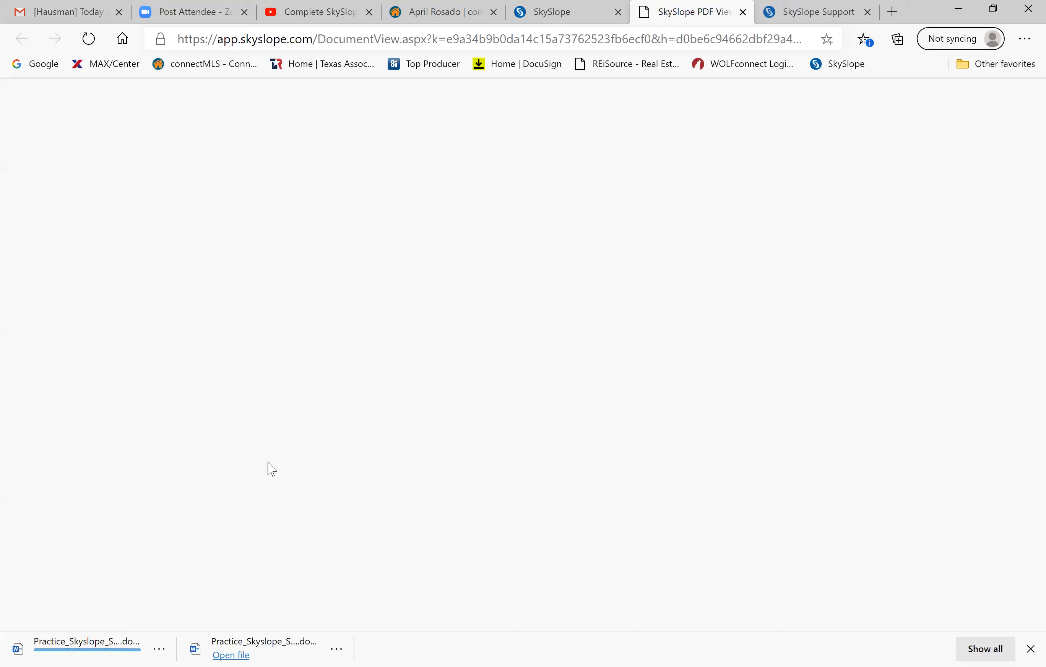
pyautogui.click(229, 653)
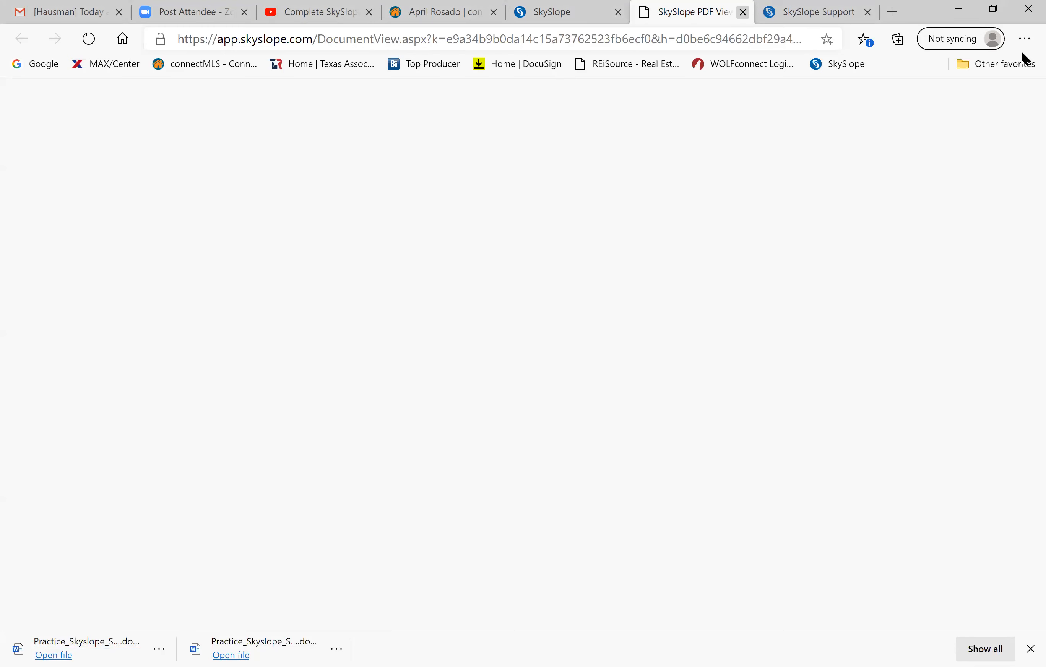
pyautogui.click(743, 12)
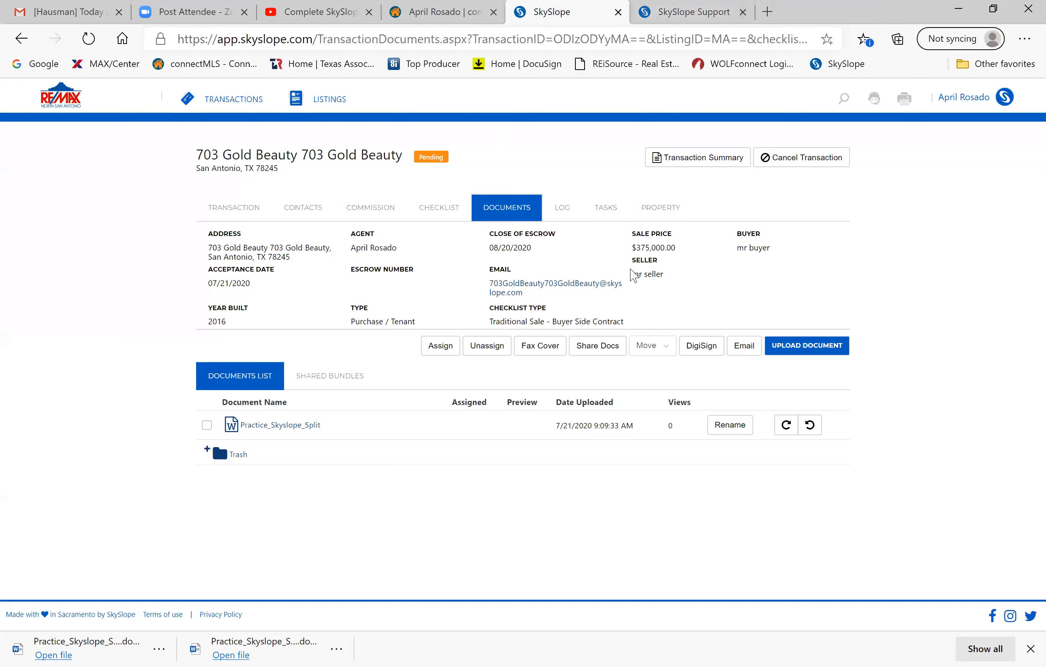
# Look over the Property details form, then show the empty Tasks list for 703 Gold Beauty.
pyautogui.click(605, 210)
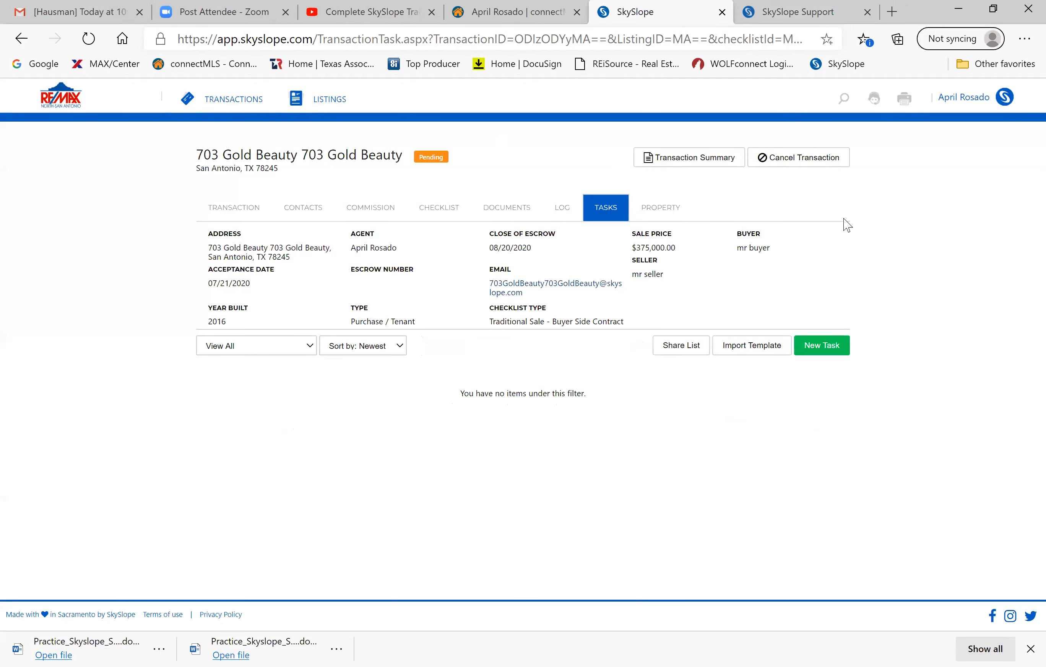
pyautogui.click(654, 214)
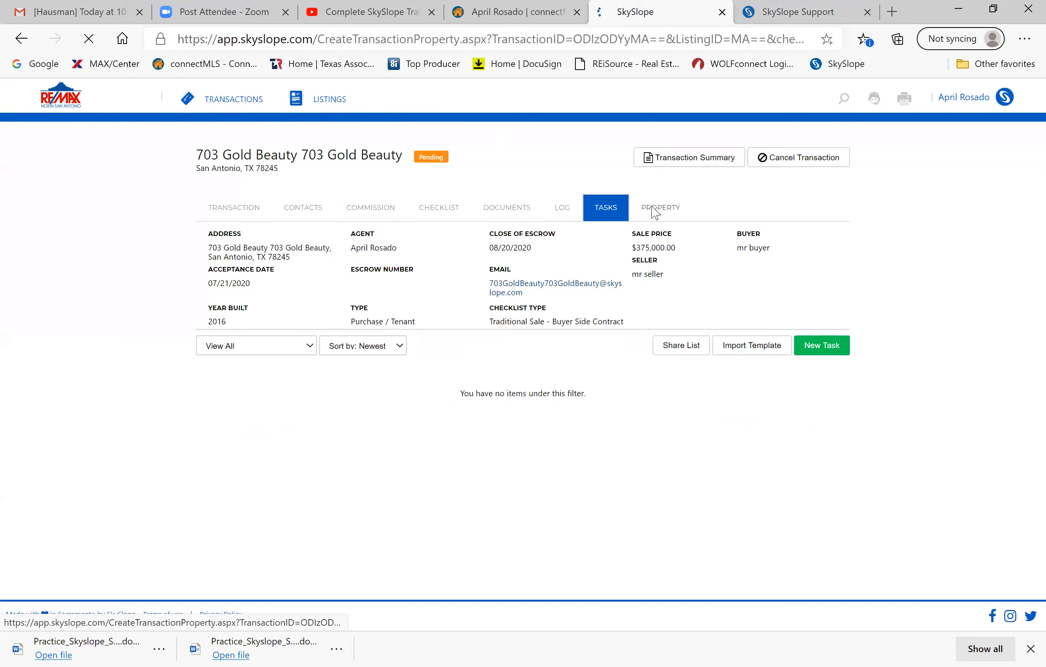
pyautogui.scroll(-5, 694, 525)
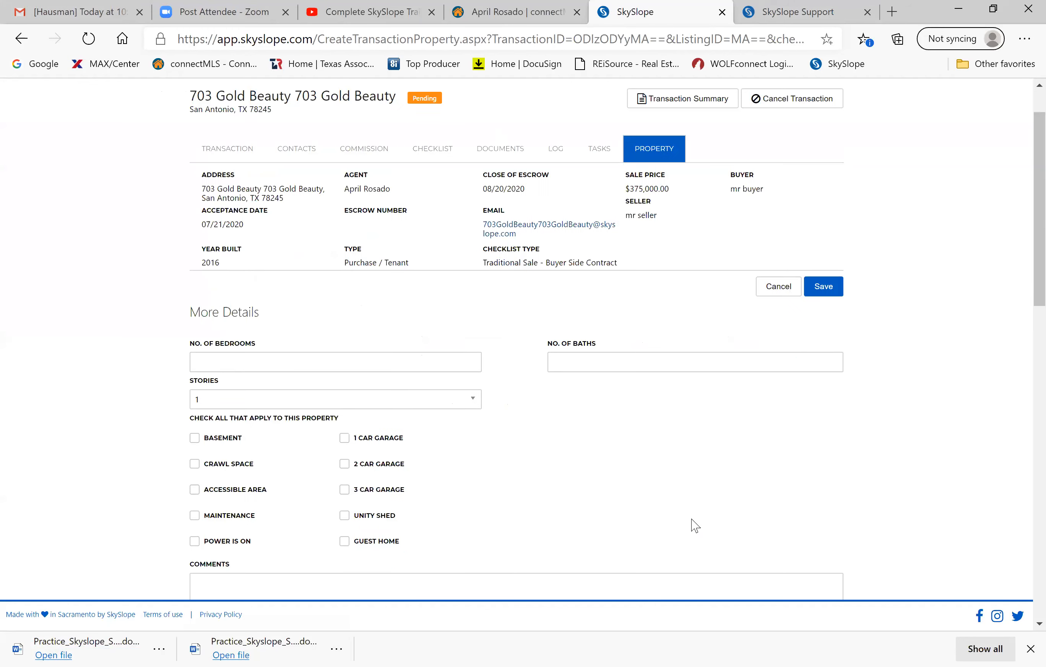
pyautogui.scroll(-15, 694, 525)
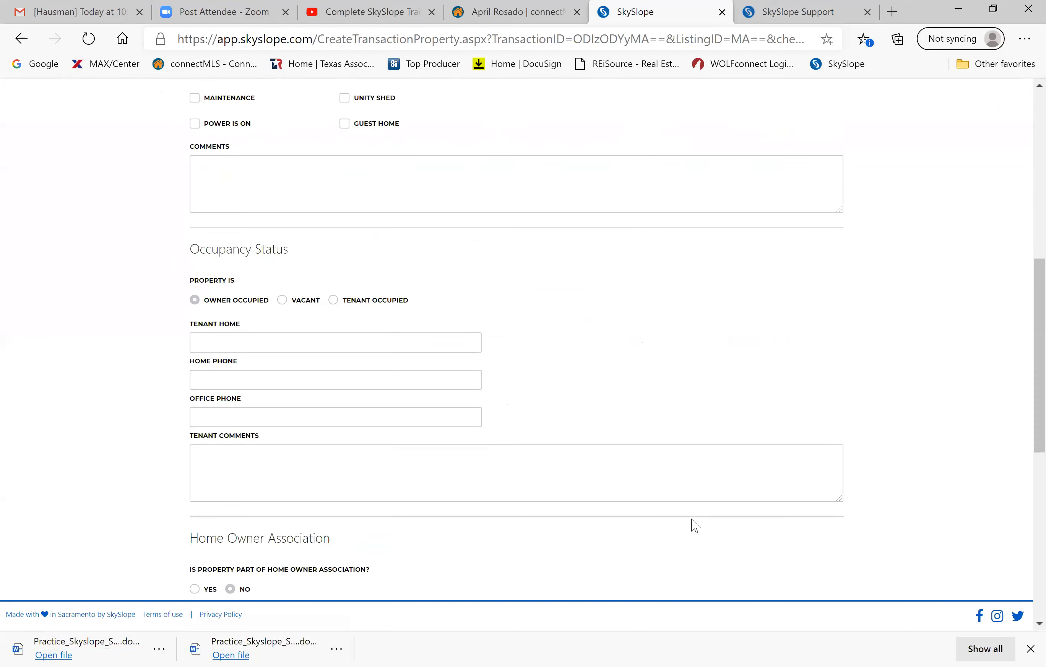
pyautogui.scroll(20, 693, 527)
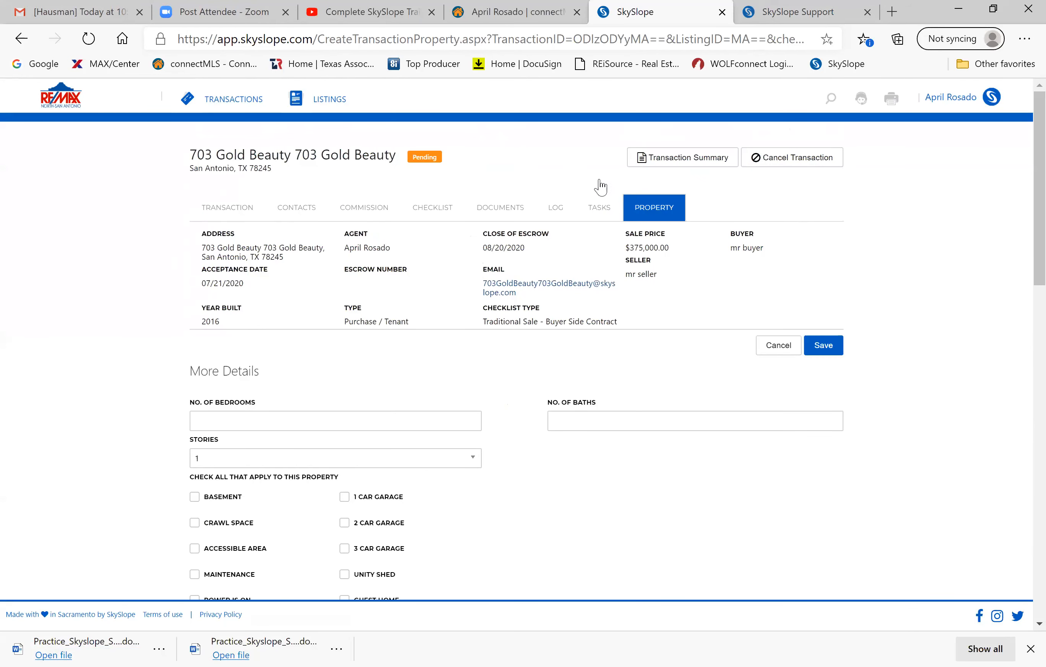
pyautogui.click(600, 208)
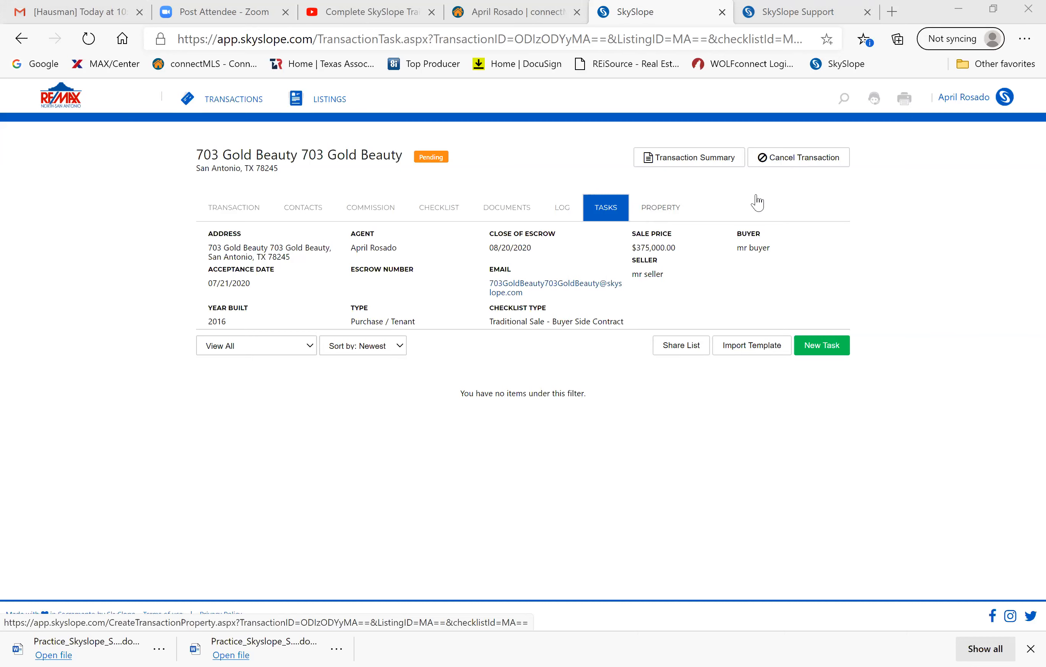
# On the Transaction tab, choose Cancel Transaction for 703 Gold Beauty and confirm in the modal.
pyautogui.click(232, 212)
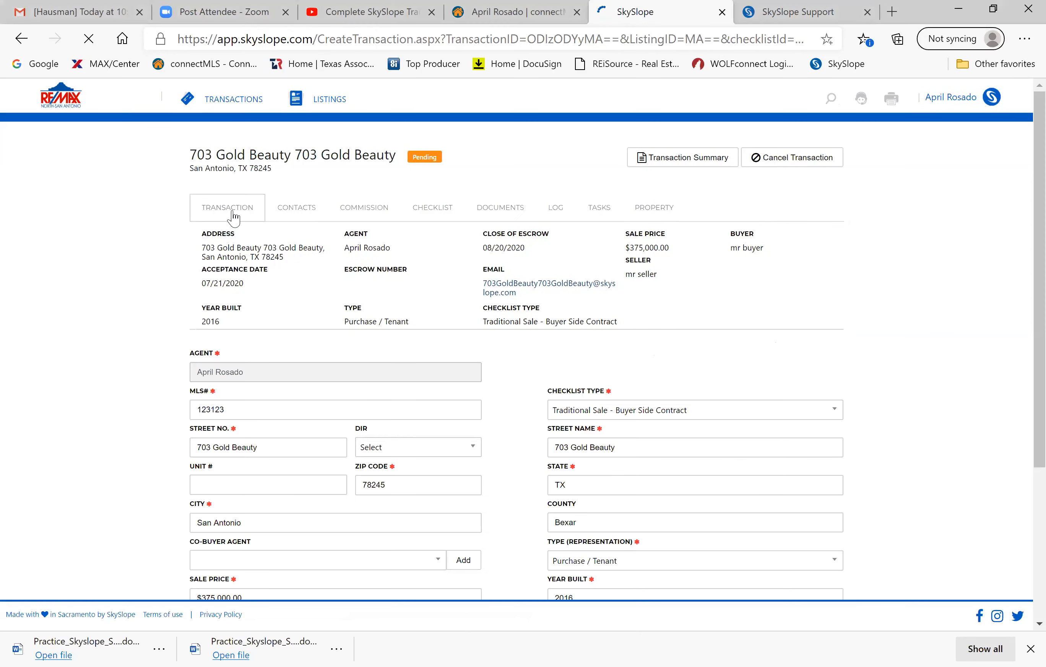
pyautogui.scroll(-2, 130, 347)
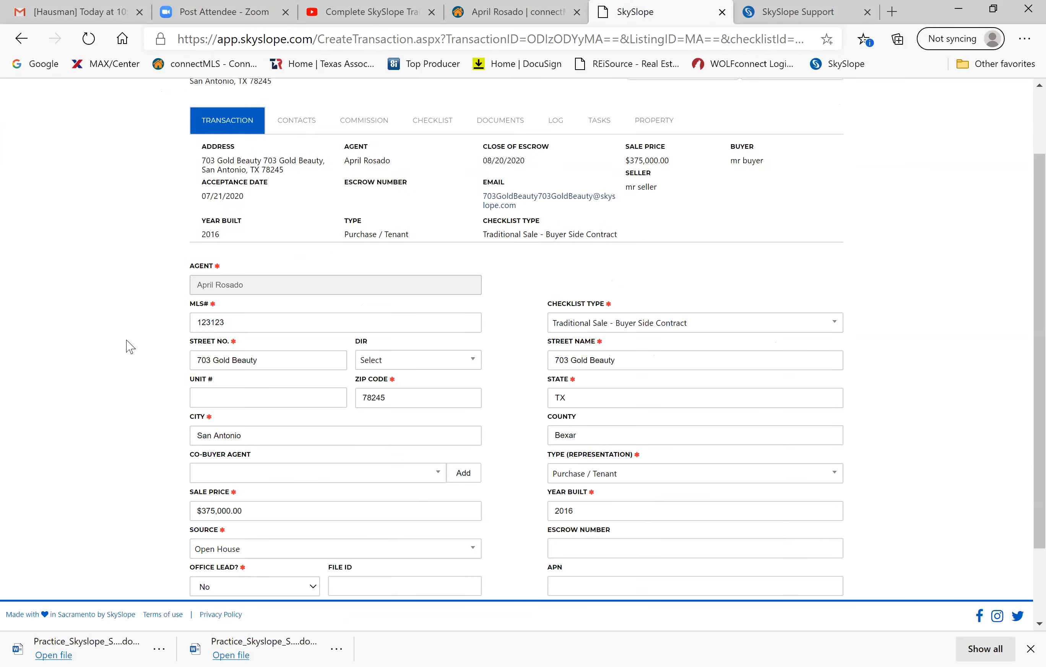
pyautogui.scroll(2, 130, 347)
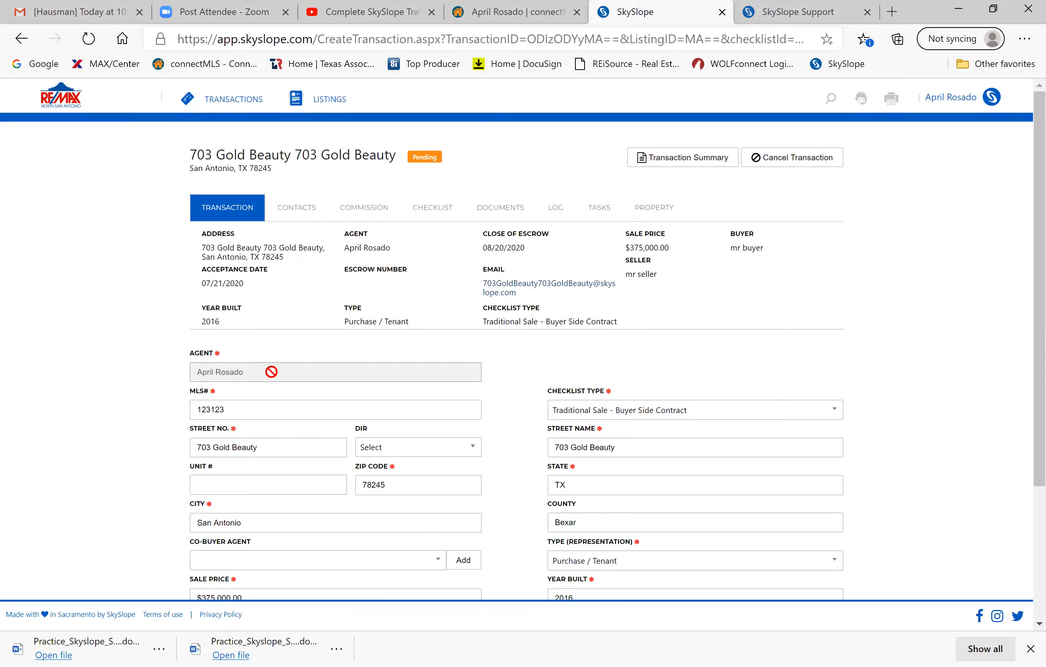
pyautogui.scroll(2, 579, 309)
pyautogui.click(789, 162)
pyautogui.click(614, 425)
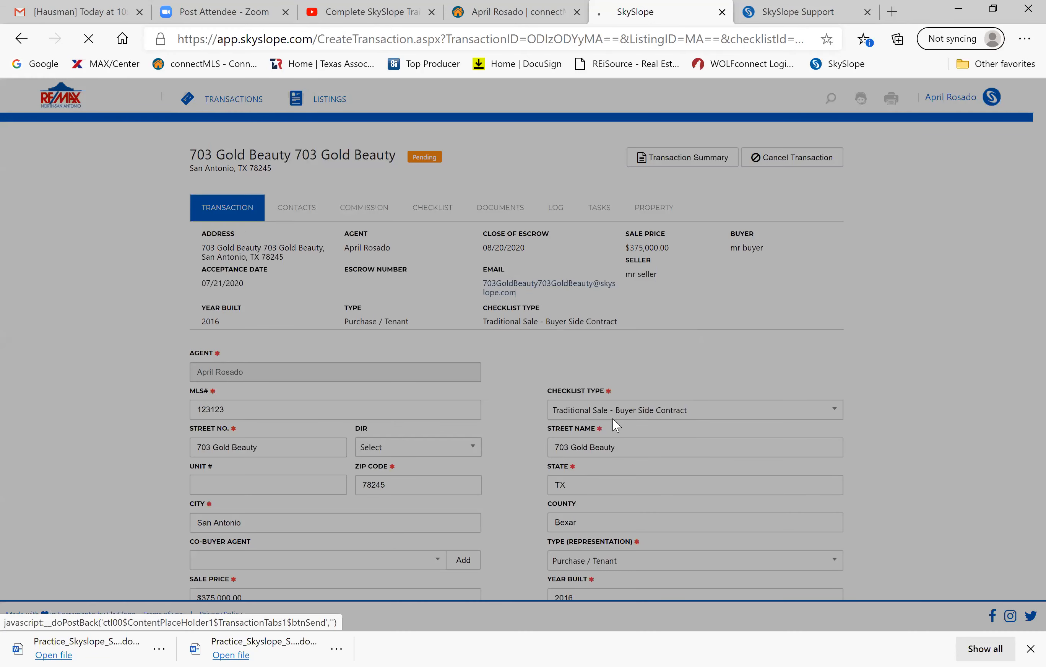